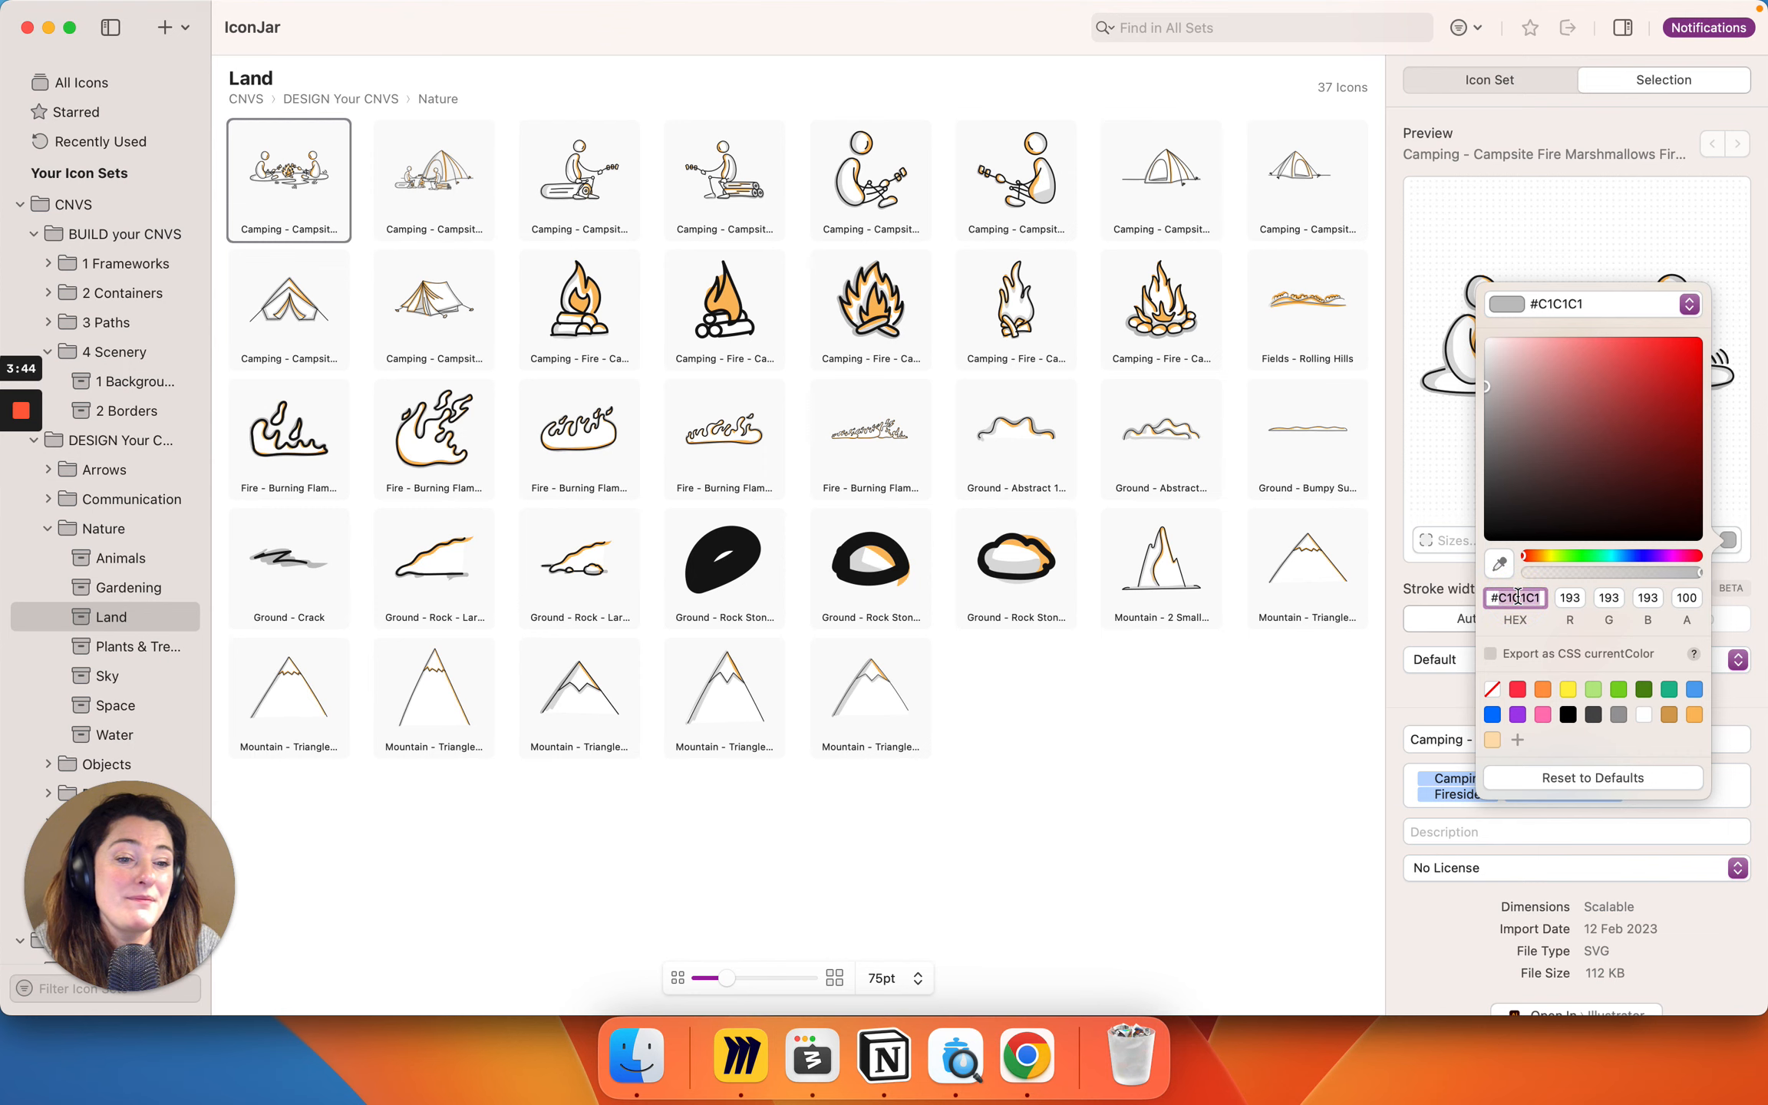
Step: Copy the Dark Primary code 413F72 from the Notion colour table and apply it to the campsite icon's #C1C1C1 fill in IconJar
key("super+Tab")
double_click(1043, 271)
key("super+c")
key("super+Tab")
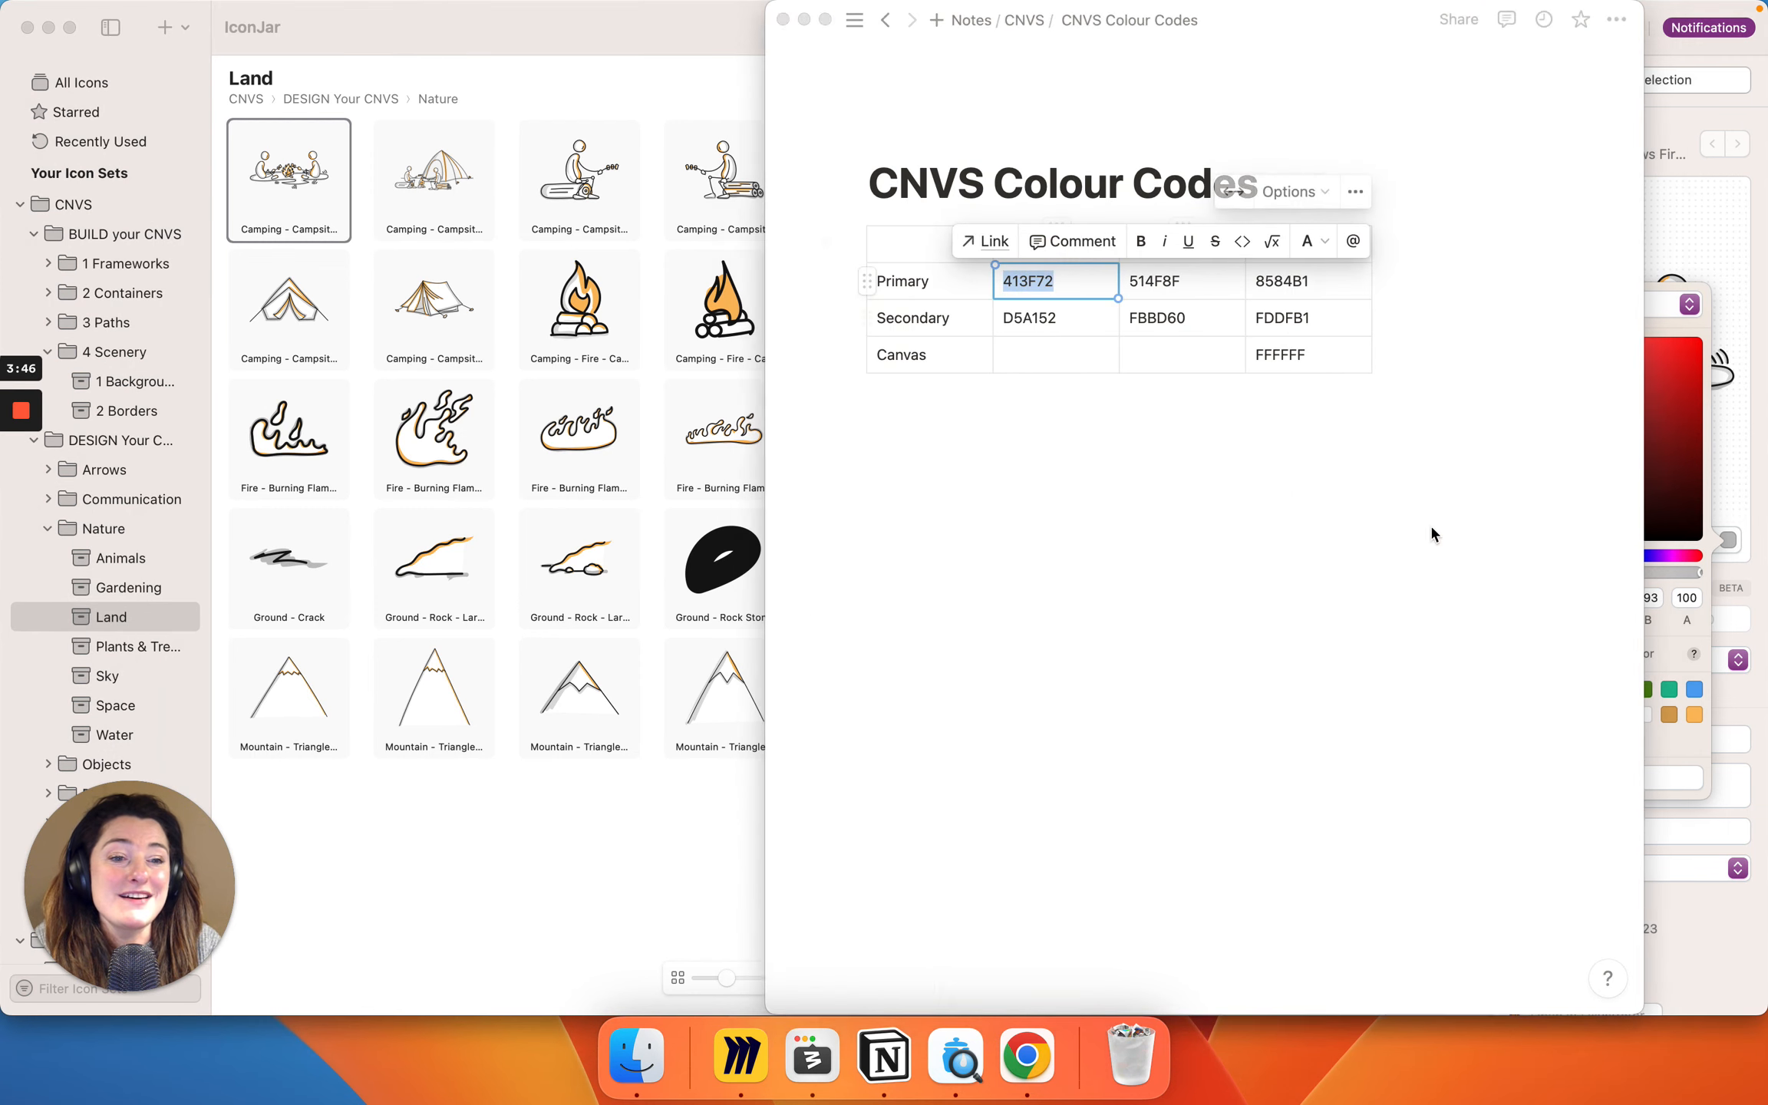
key("super+v")
key("Tab")
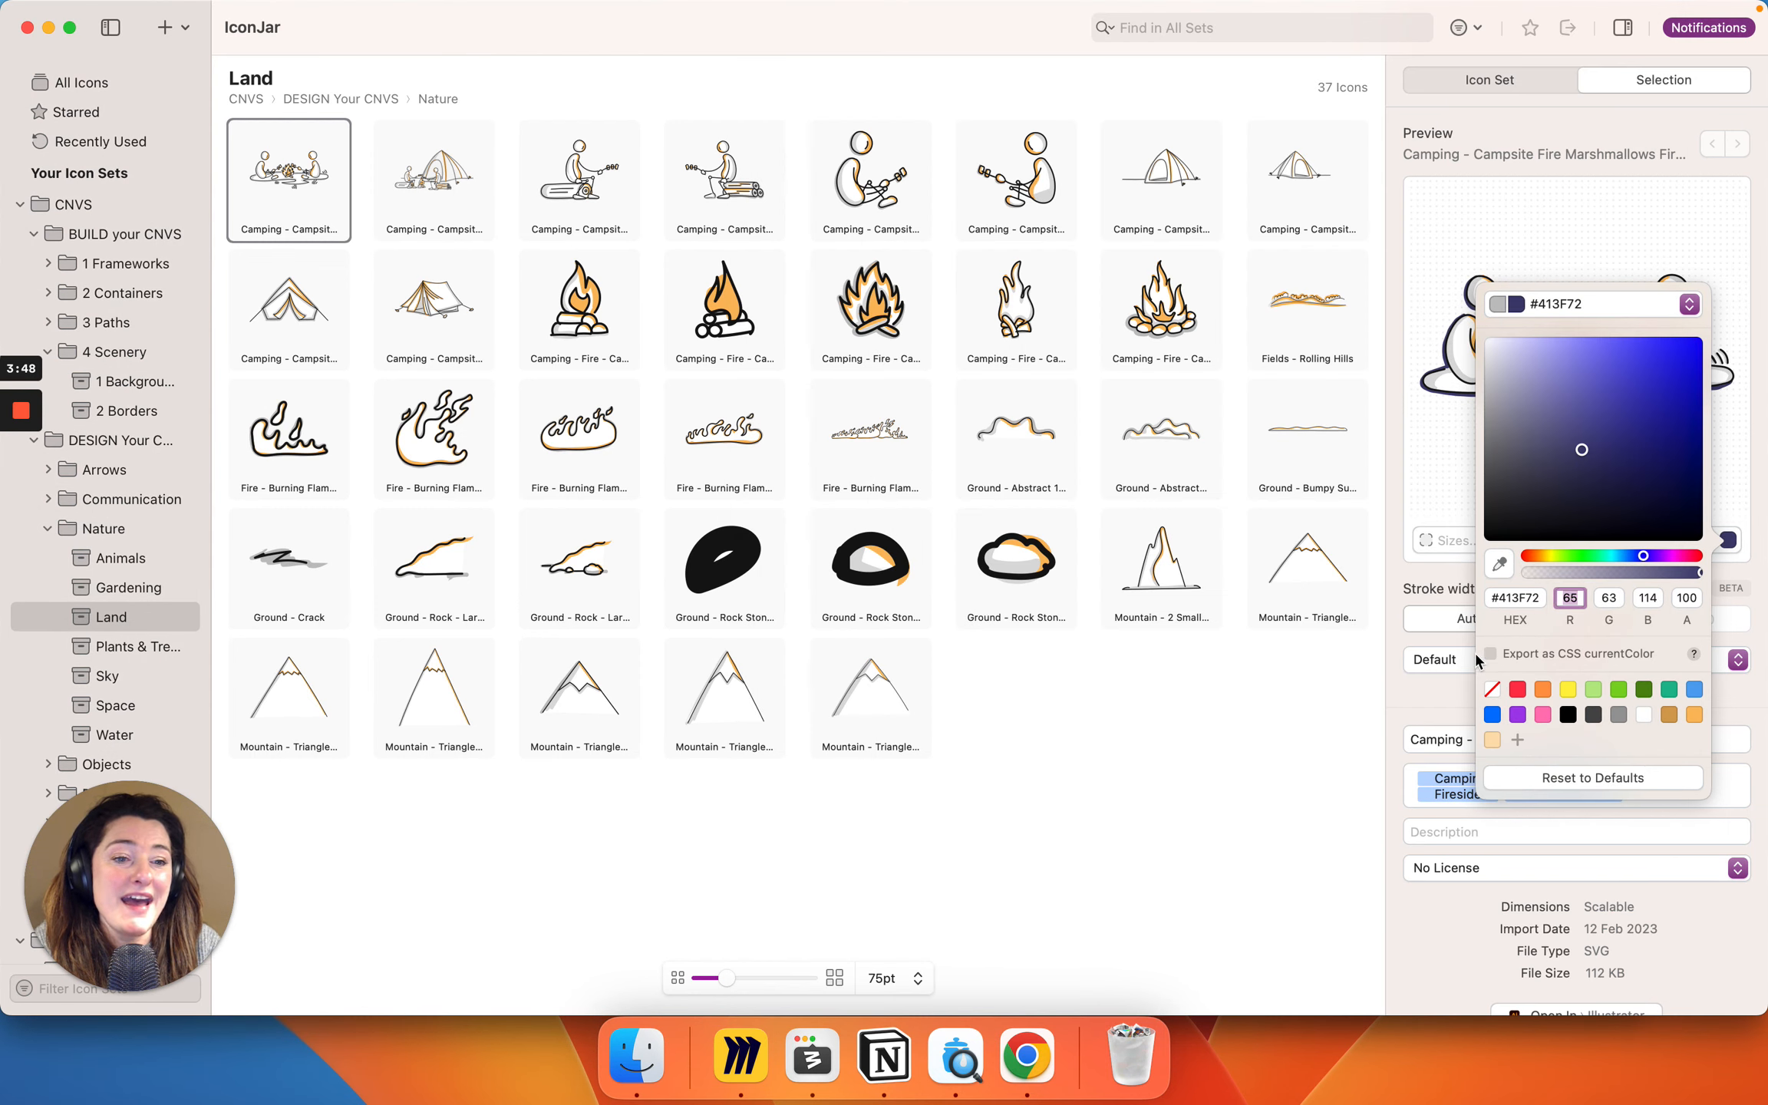
left_click(1430, 464)
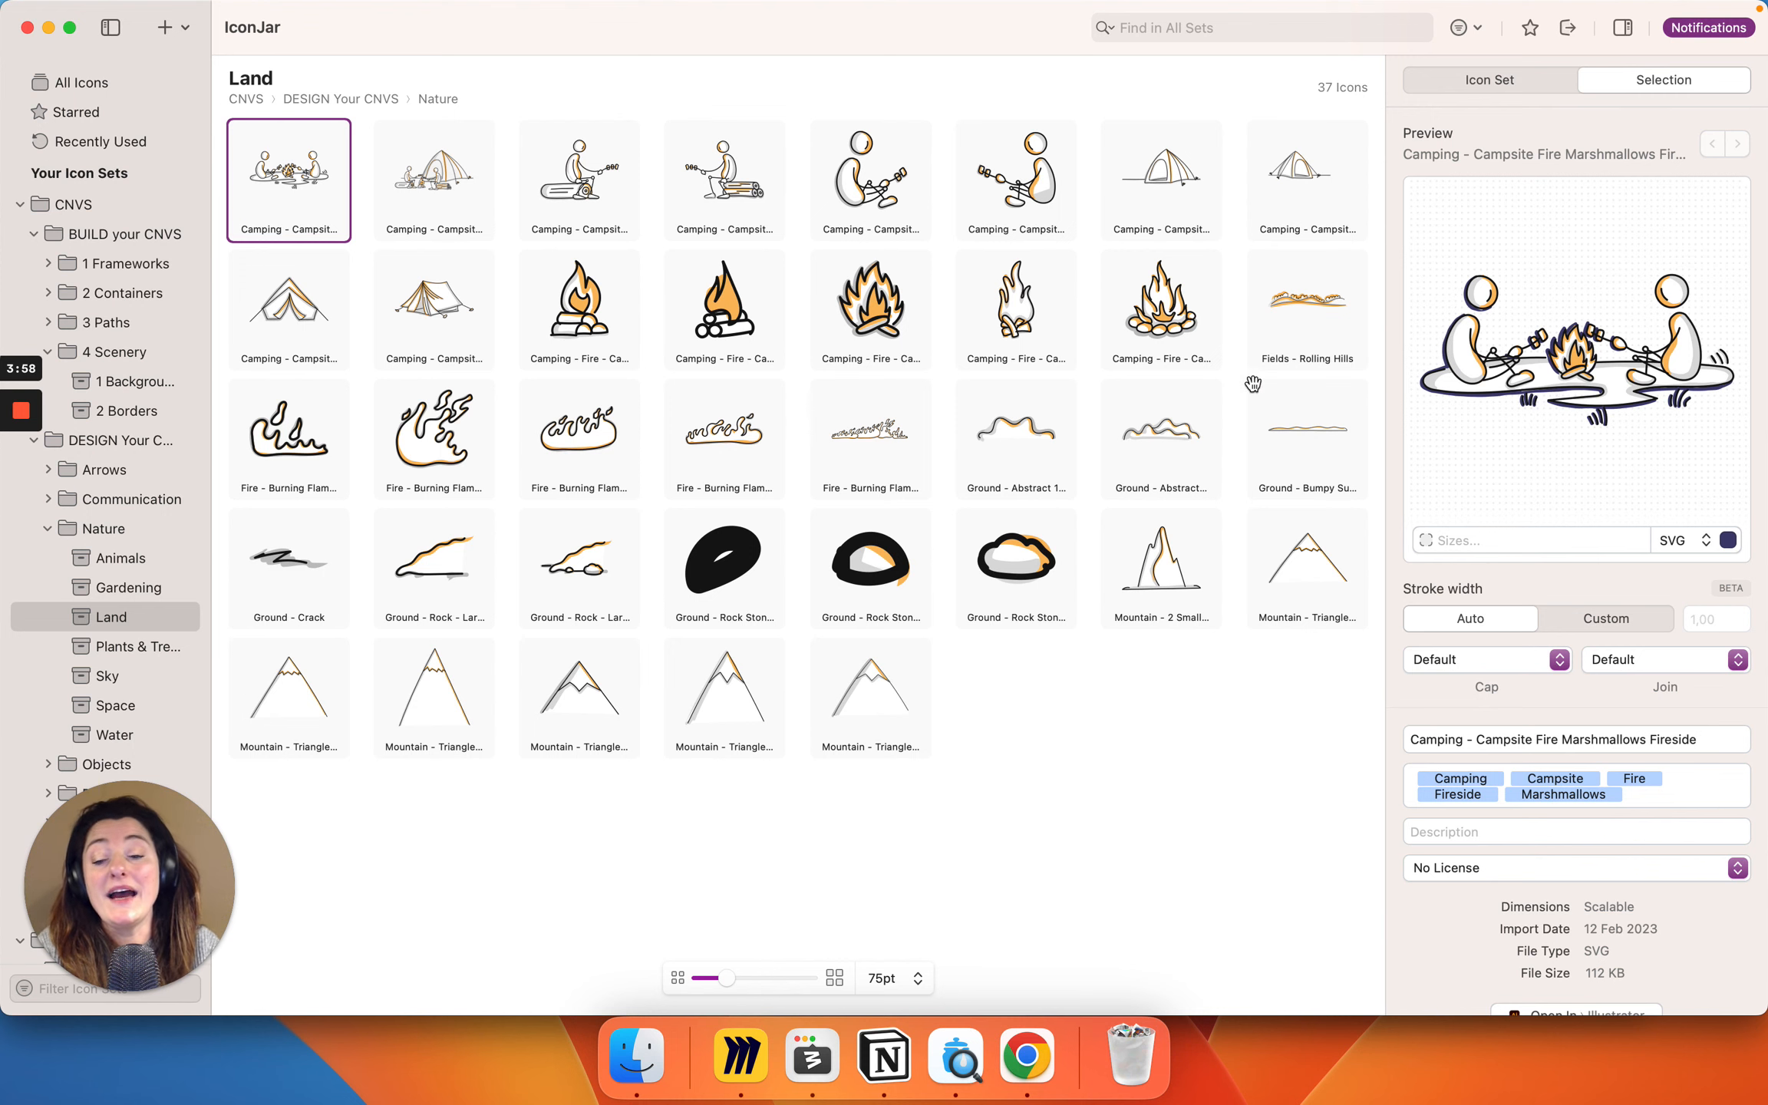
Step: Place the recoloured campsite icon from IconJar onto the purple rectangle on the Miro board
key("super+Tab")
left_click_drag(1680, 361, 778, 662)
scroll(782, 636, "down", 4)
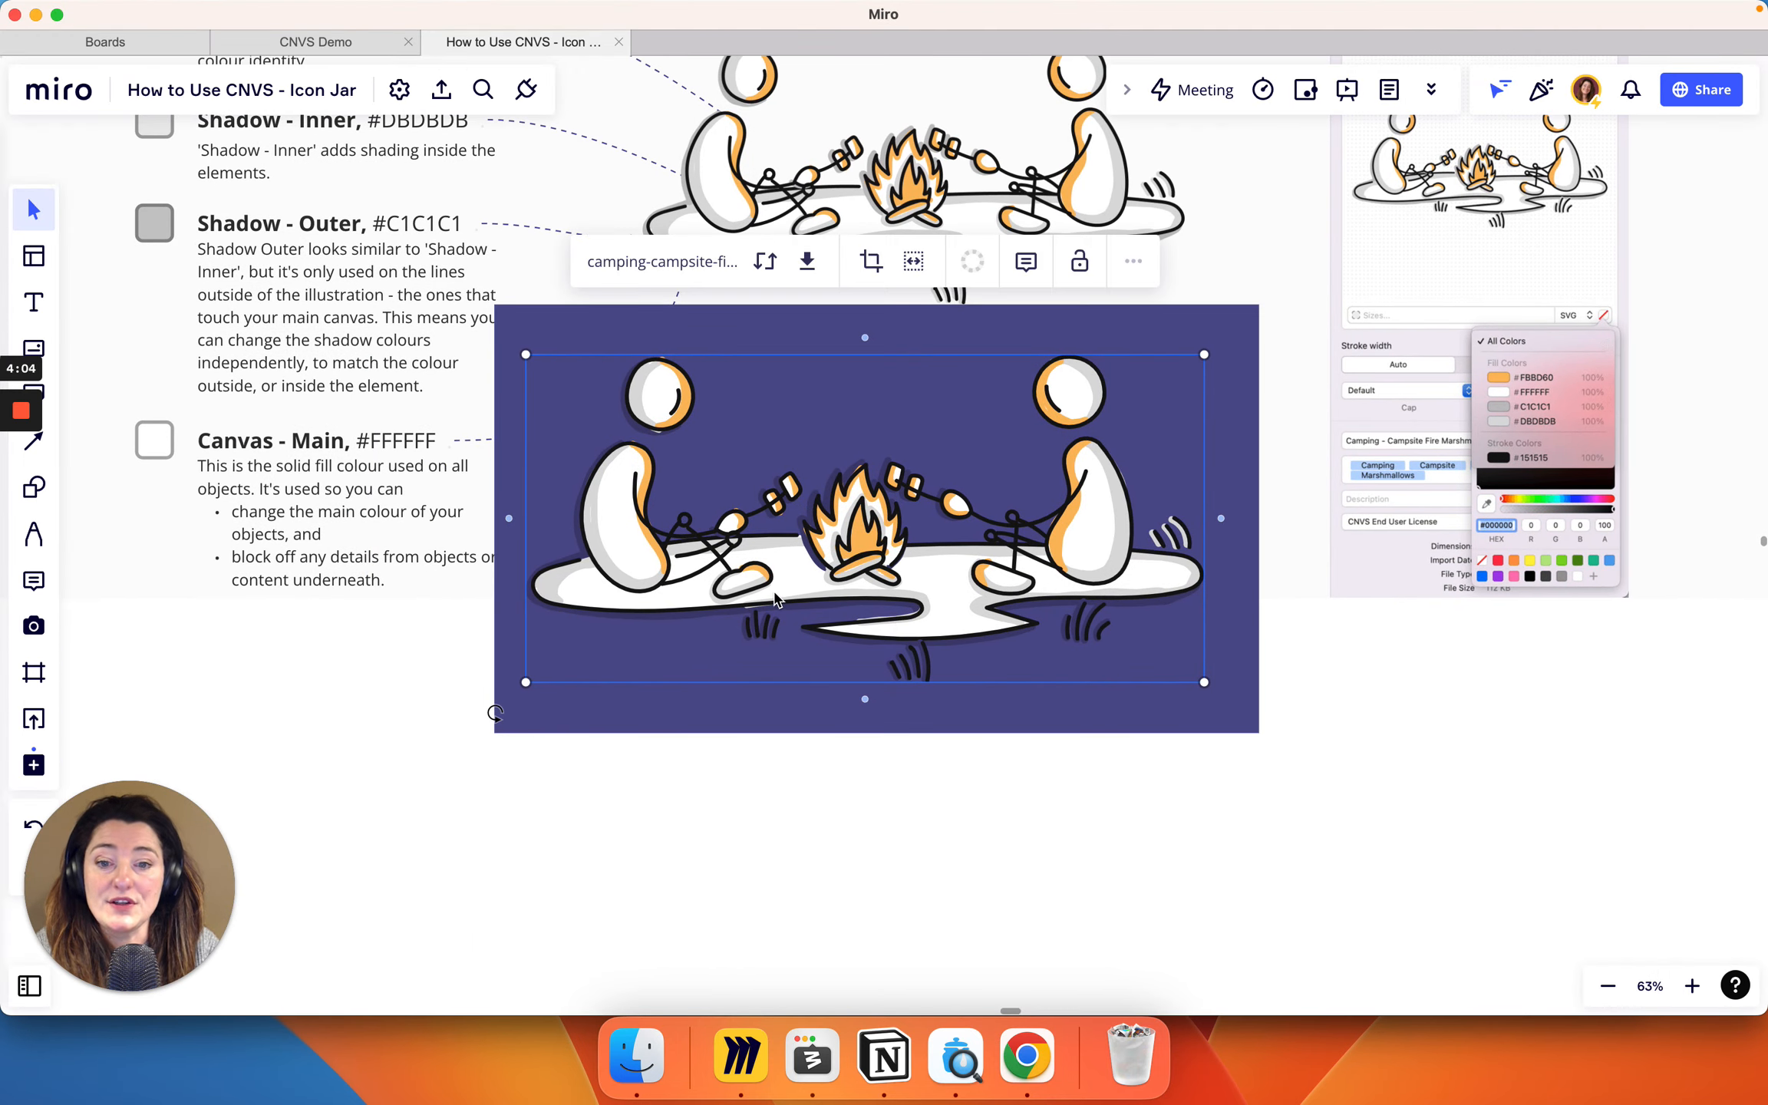
Step: Move the recoloured campsite illustration below the purple rectangle and put the original grey-shadow version onto the rectangle for comparison
left_click(929, 722)
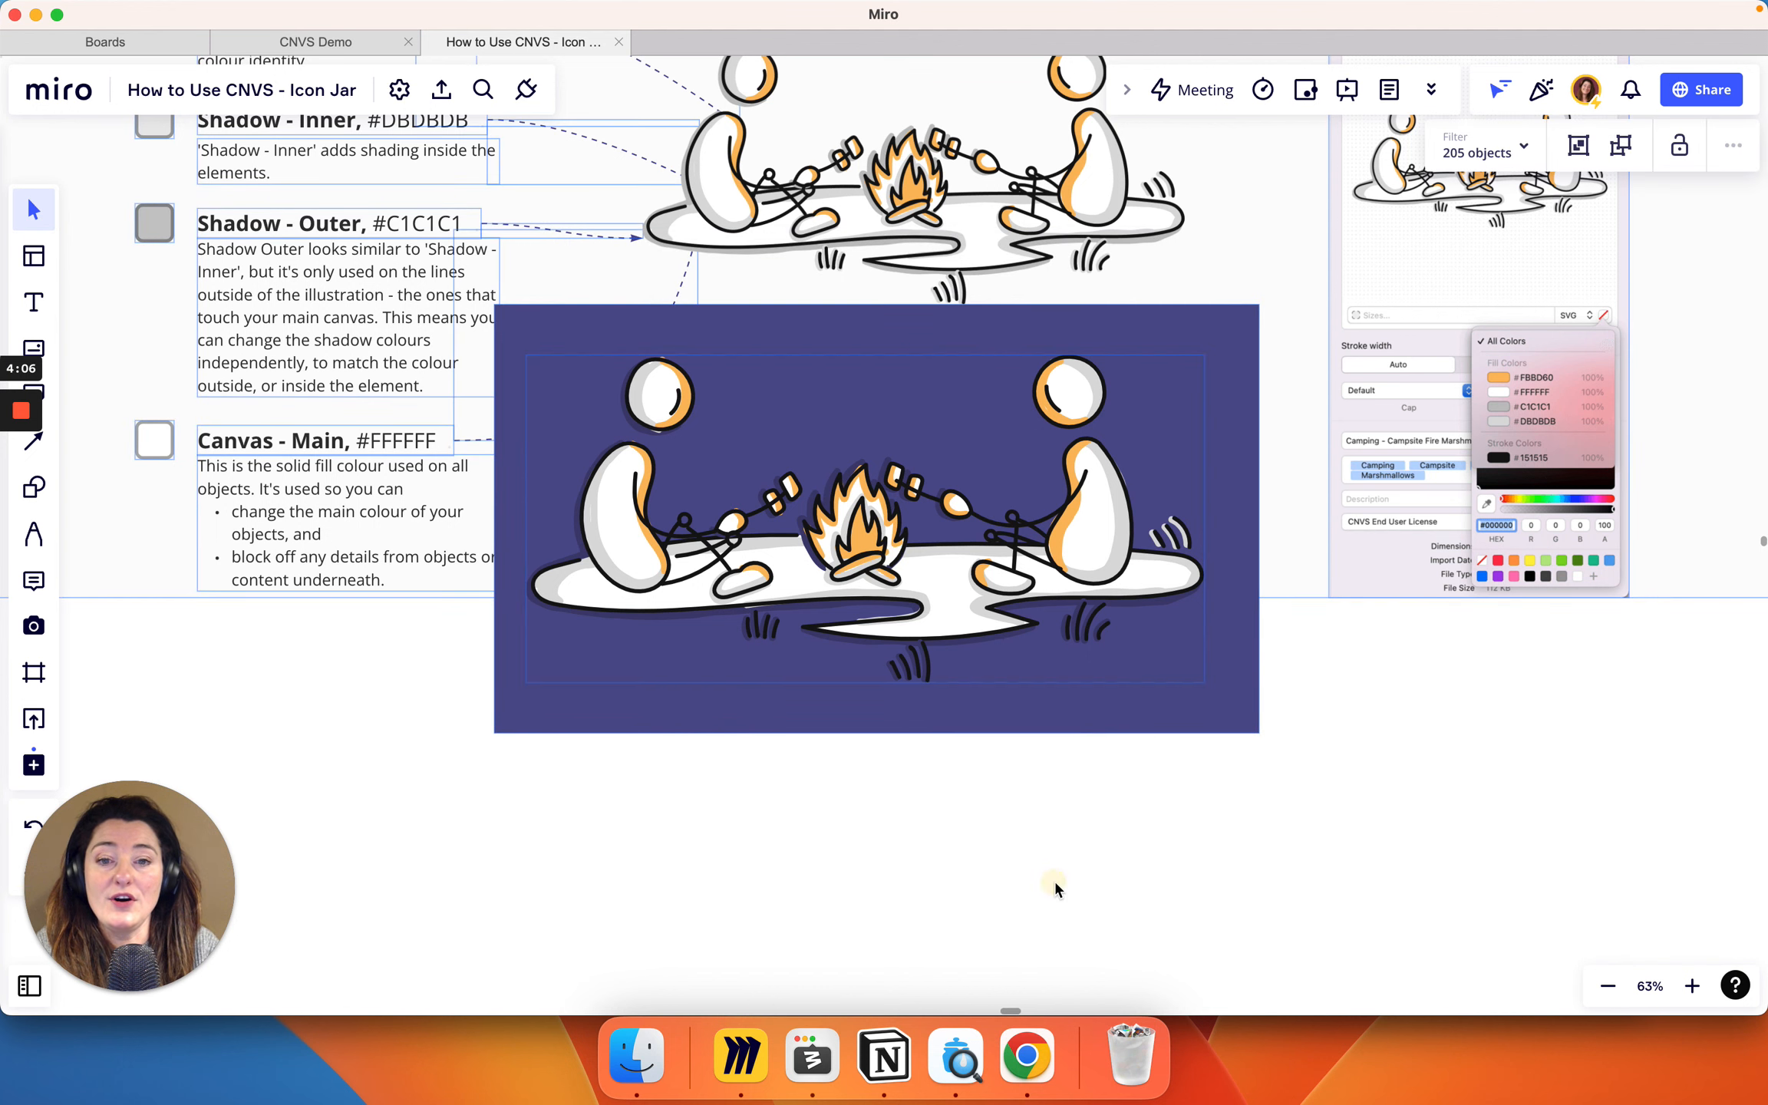
left_click(937, 209)
left_click(928, 568)
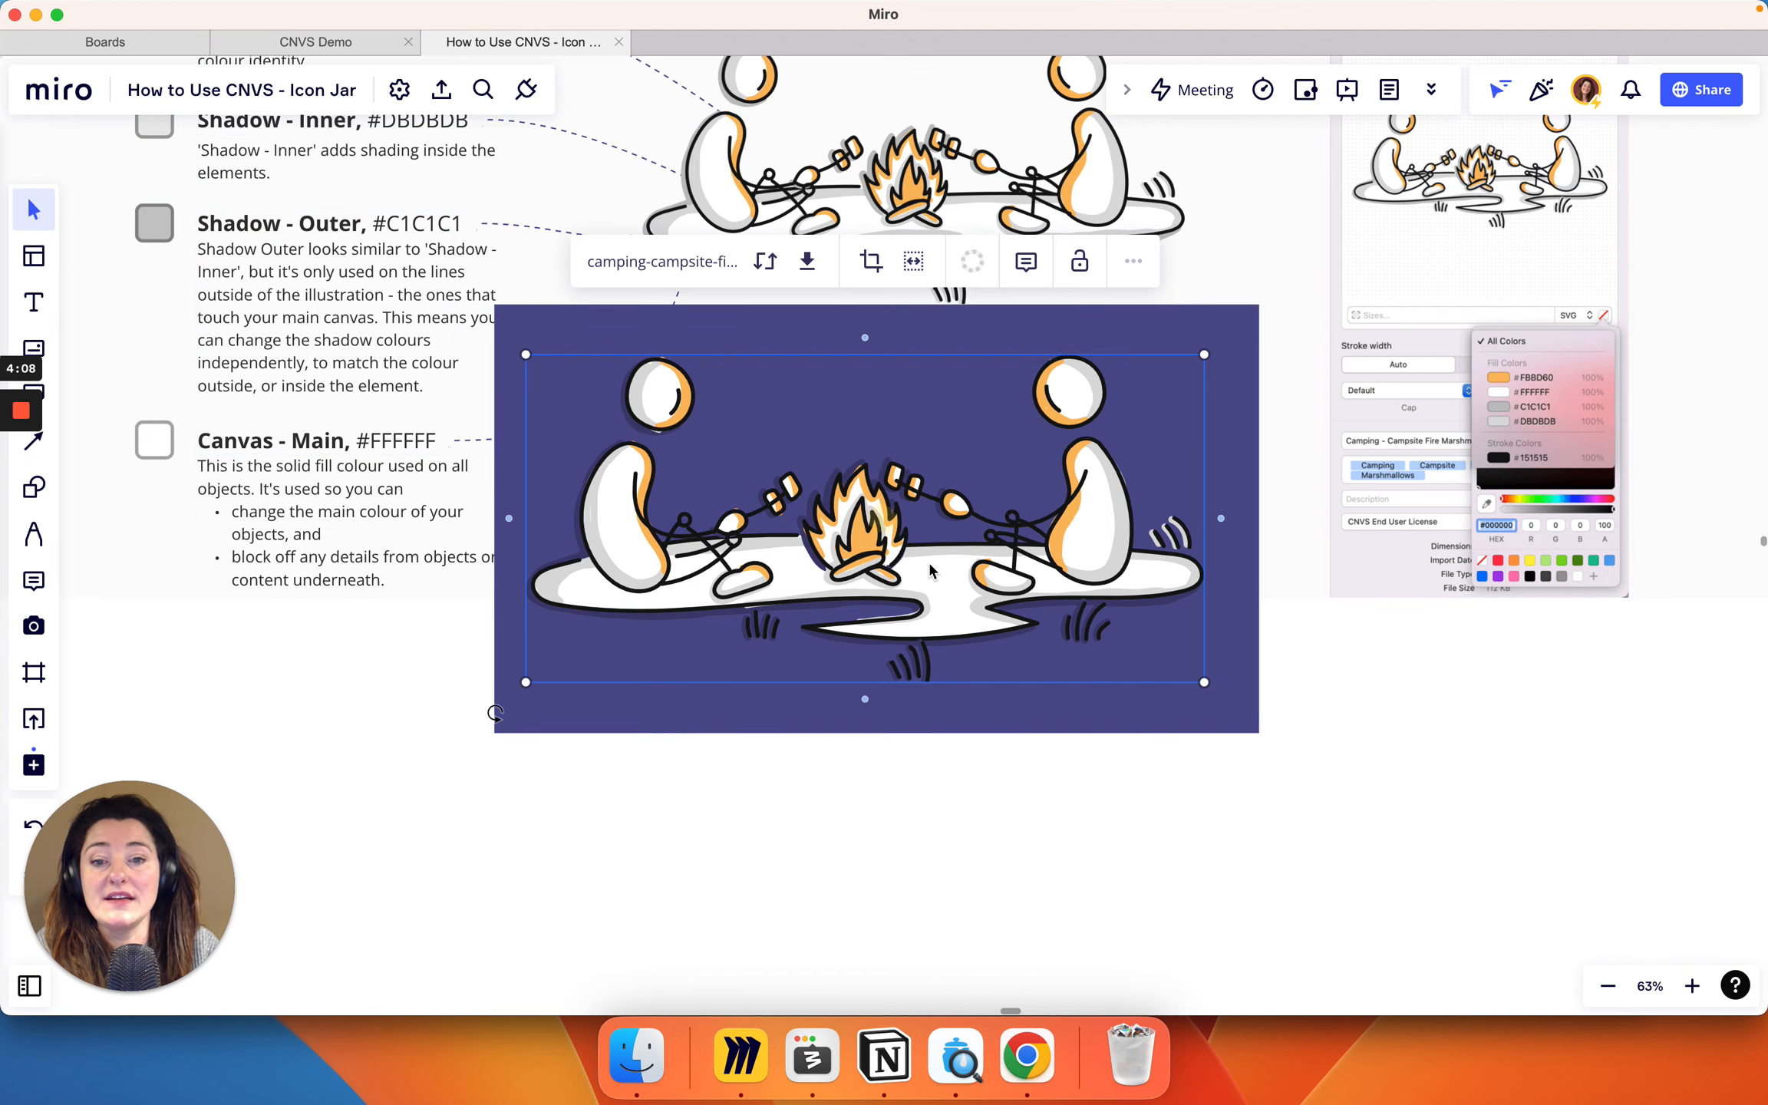
left_click_drag(929, 568, 920, 979)
left_click_drag(927, 202, 908, 534)
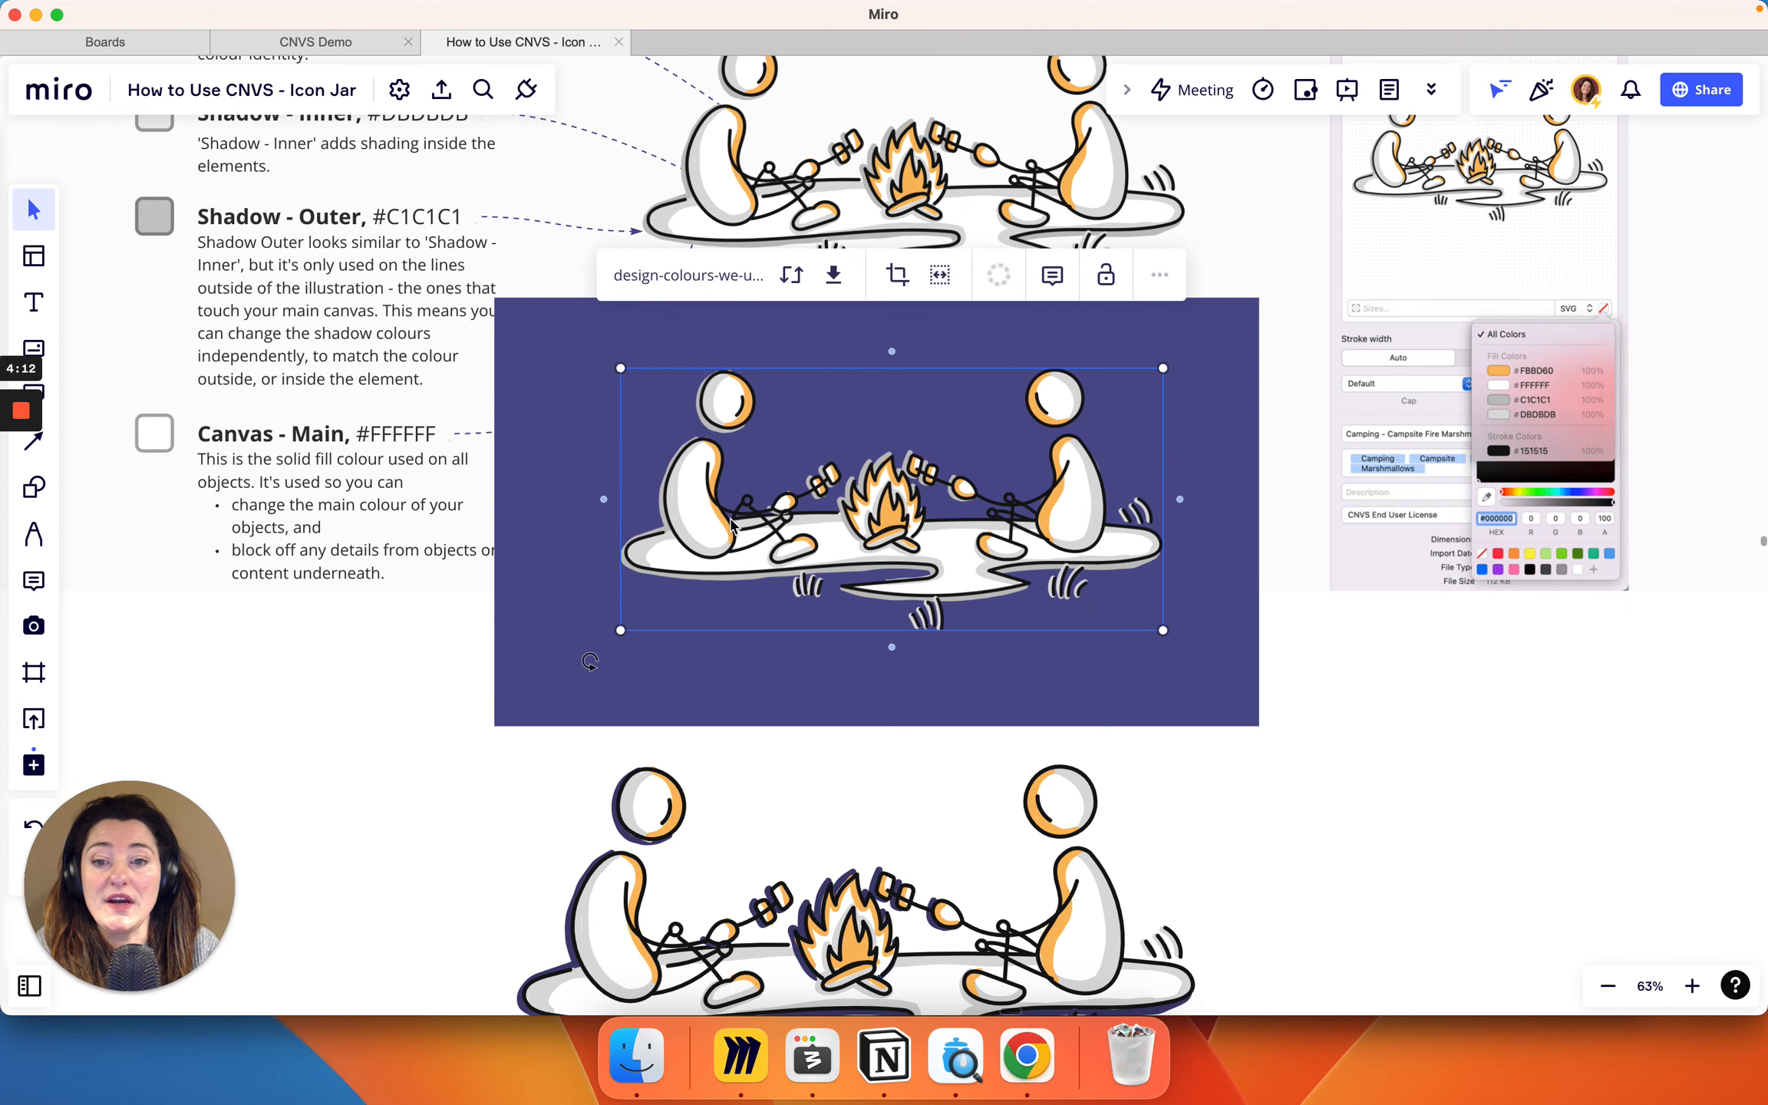
left_click(1333, 721)
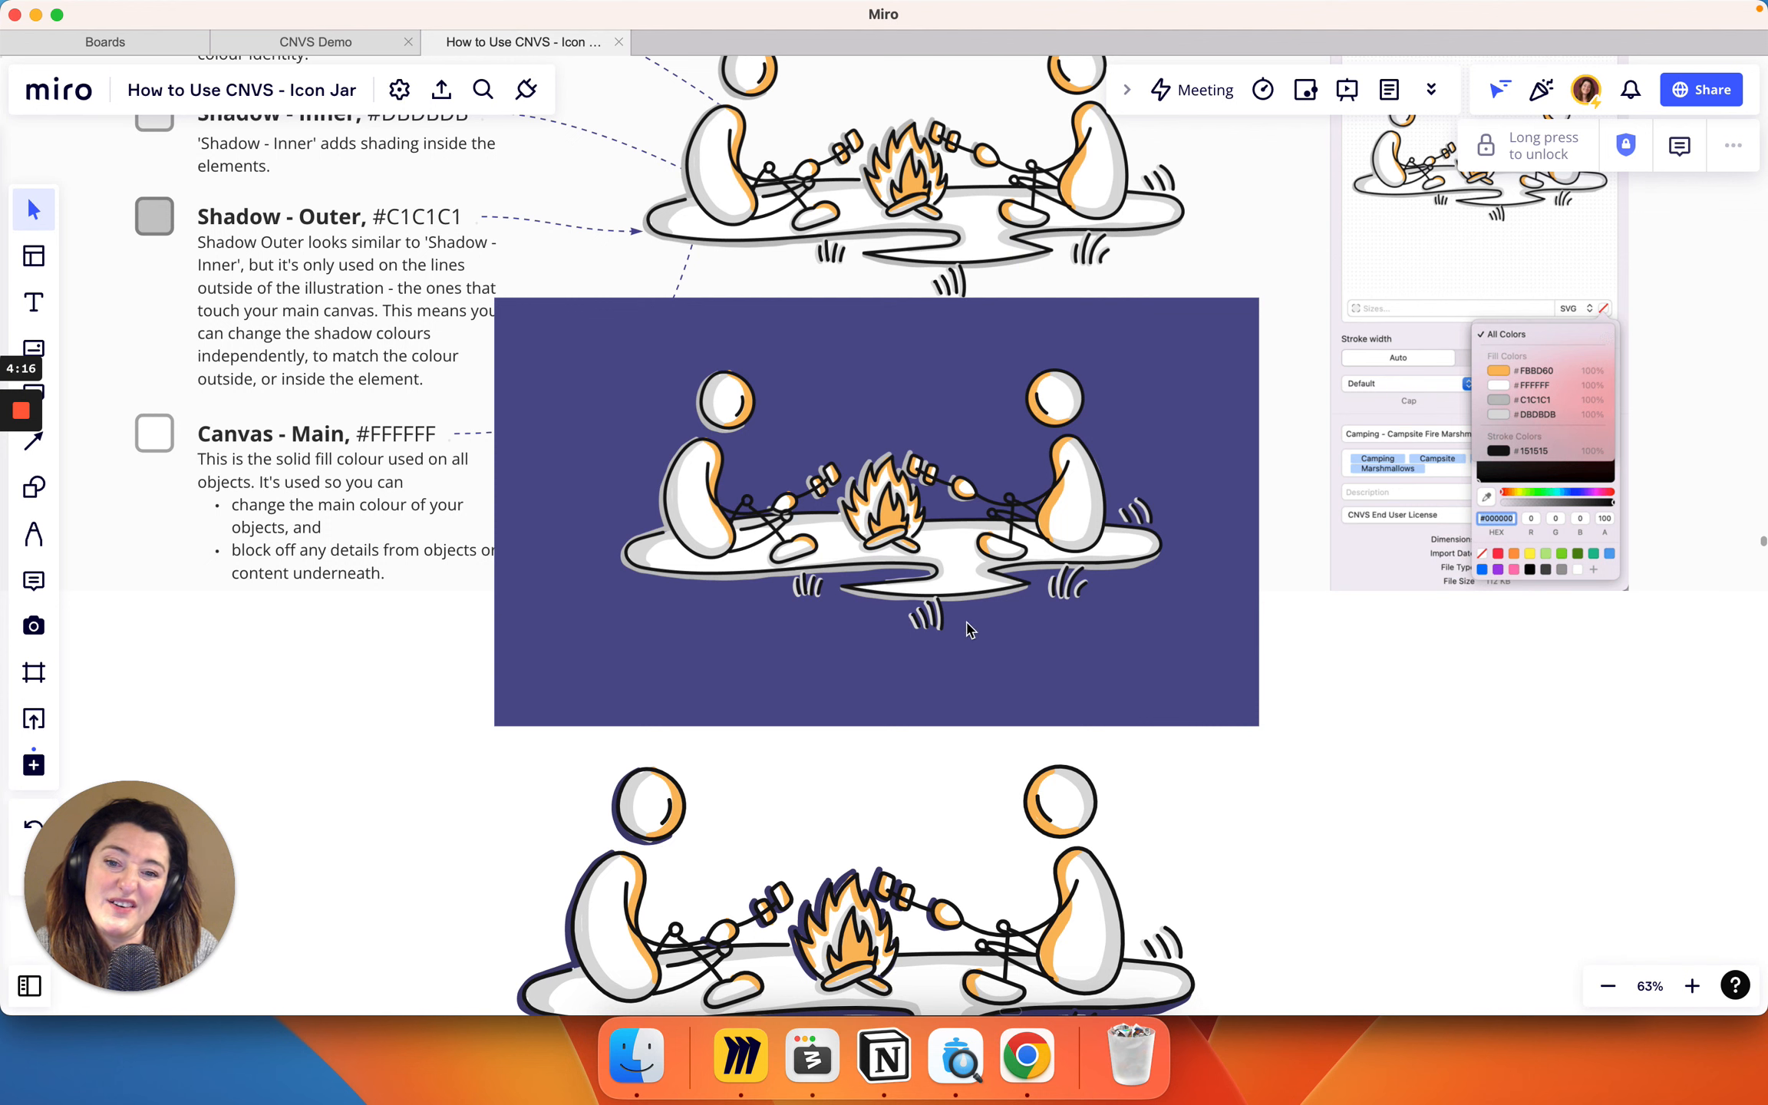
Step: Delete the grey-shadow illustration and move the recoloured campsite illustration back onto the purple rectangle
left_click(982, 605)
key("Delete")
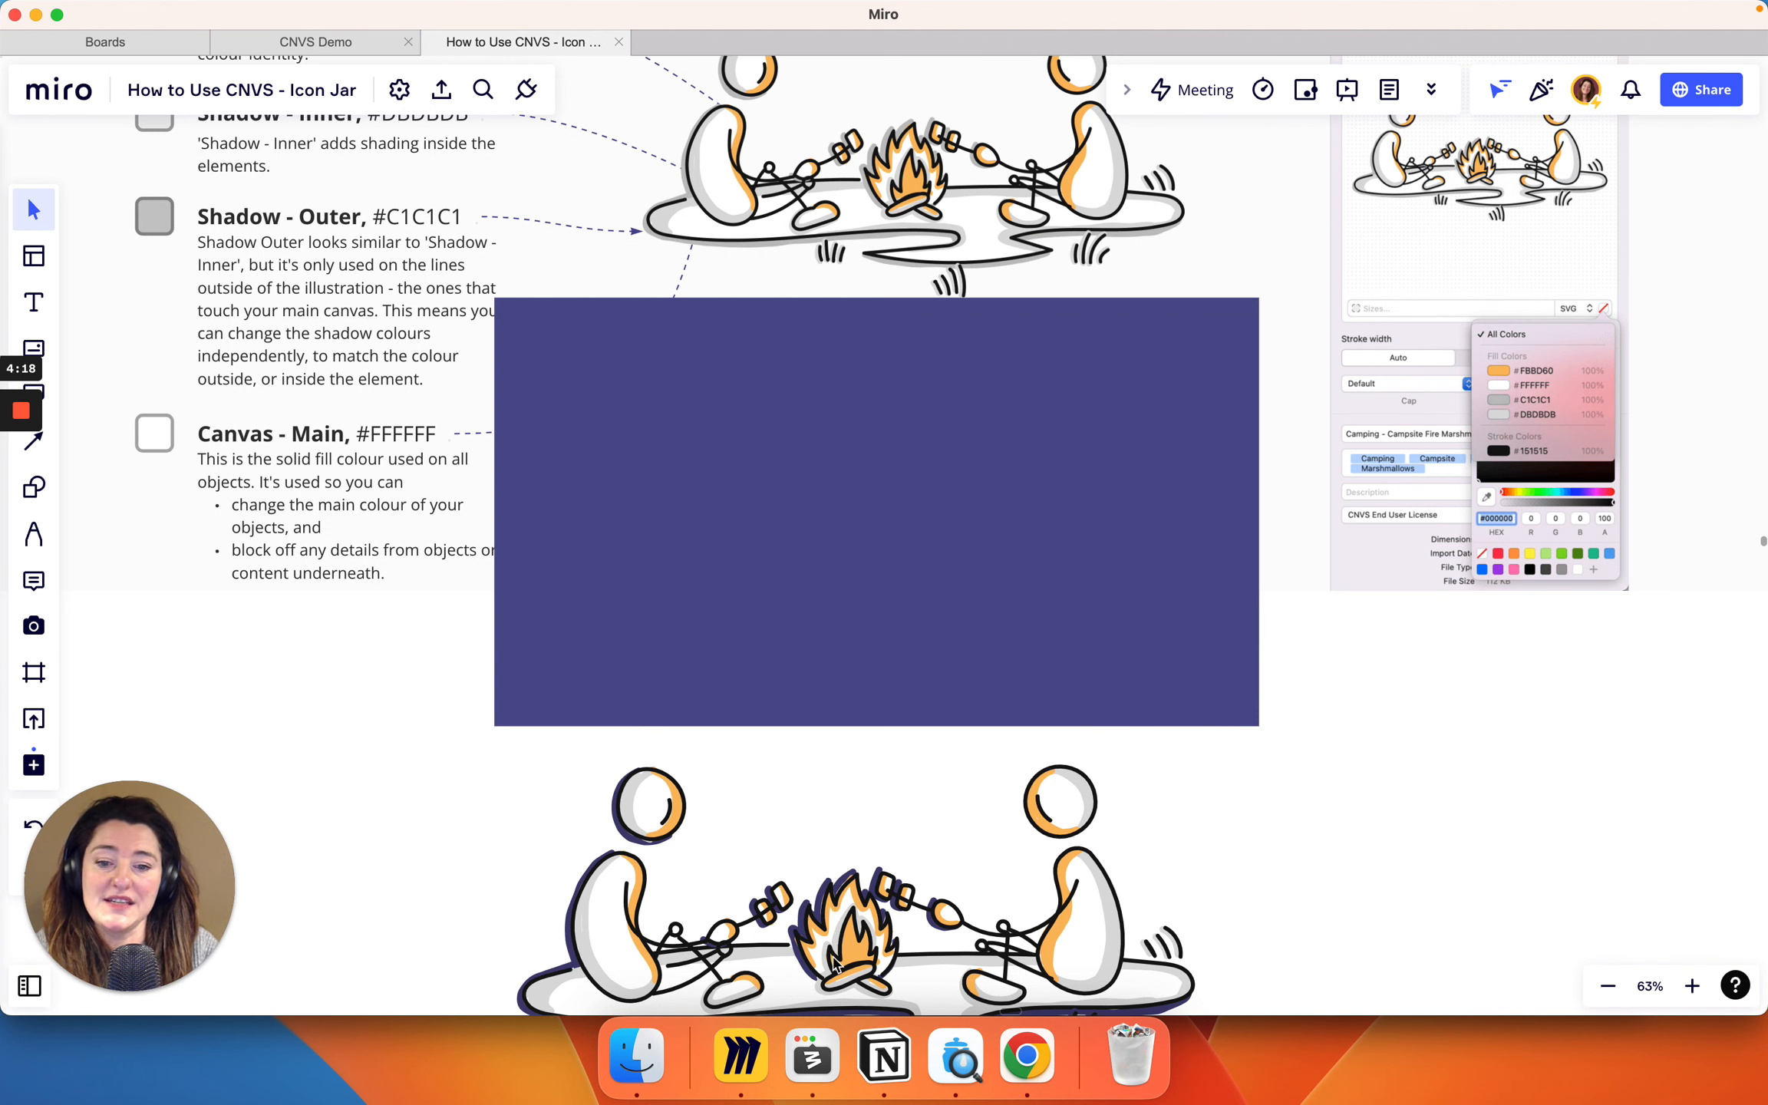
left_click_drag(834, 963, 844, 544)
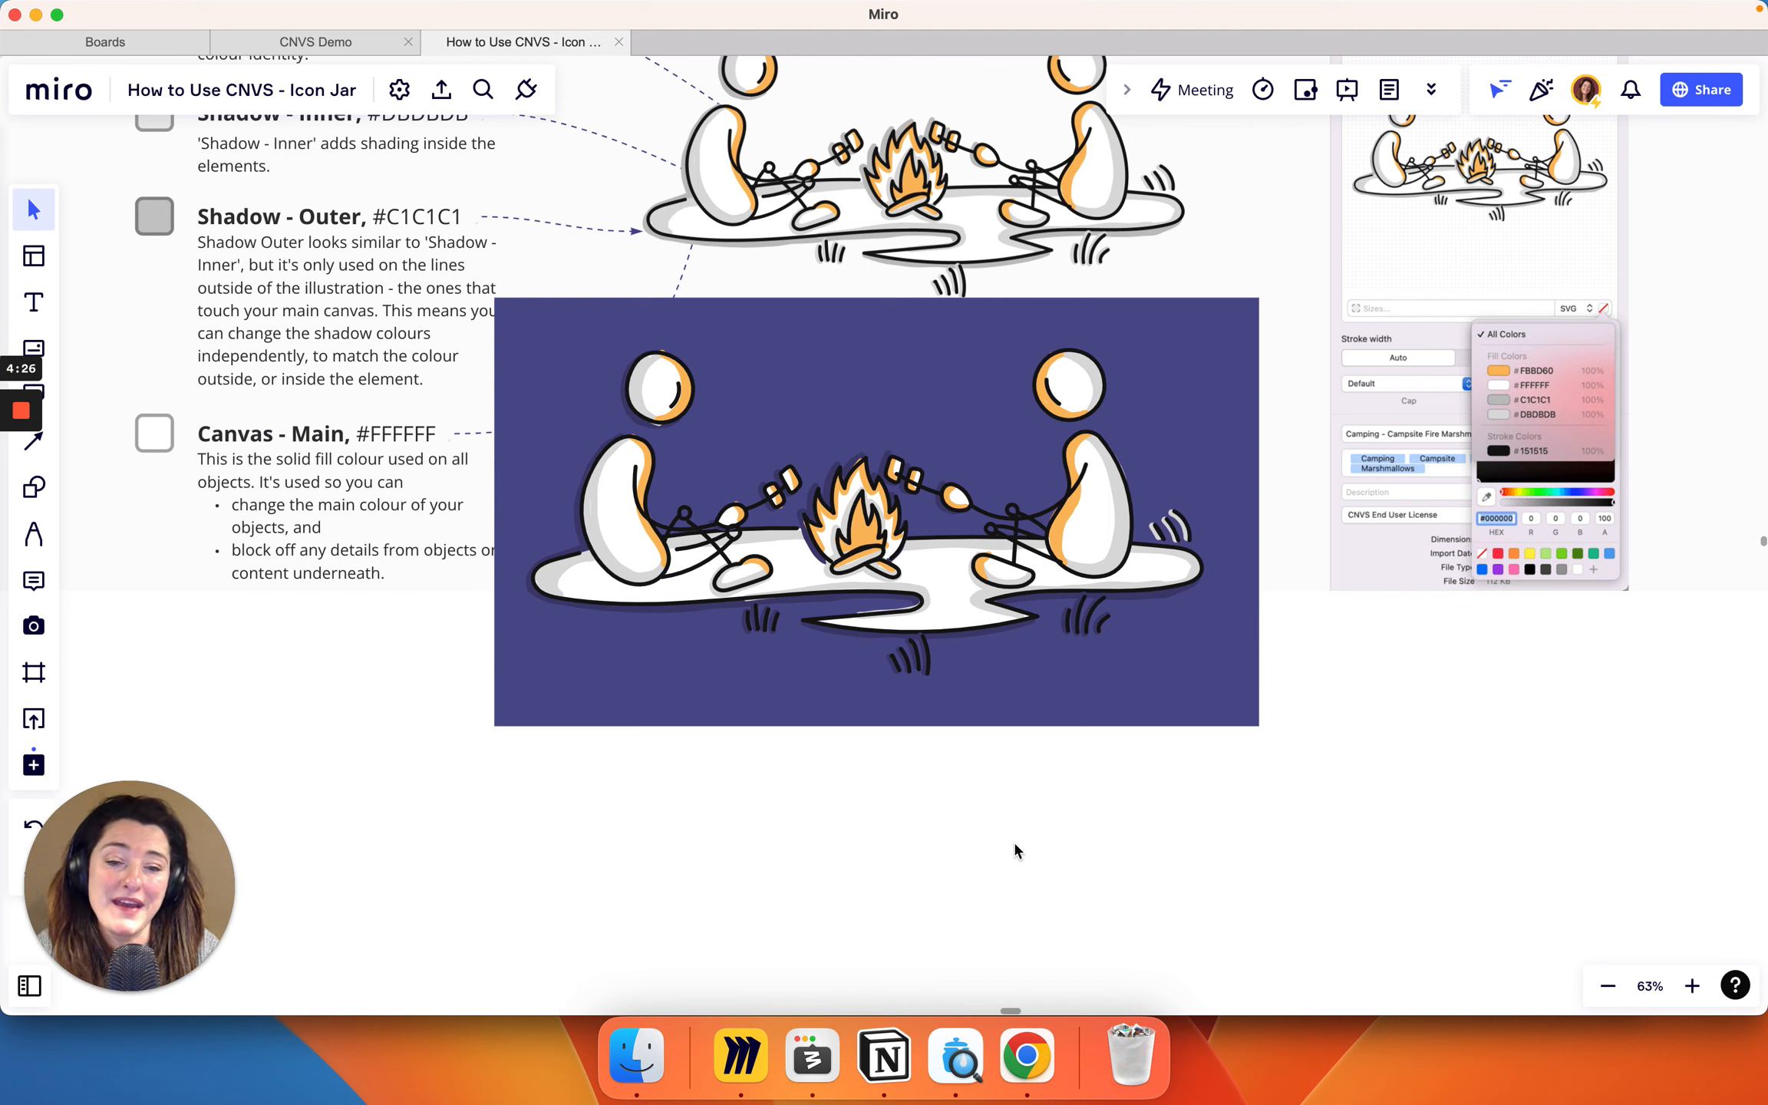
Step: Delete the recoloured campsite illustration and the purple rectangle behind it from the board
scroll(1015, 845, "up", 2)
left_click(927, 748)
key("Delete")
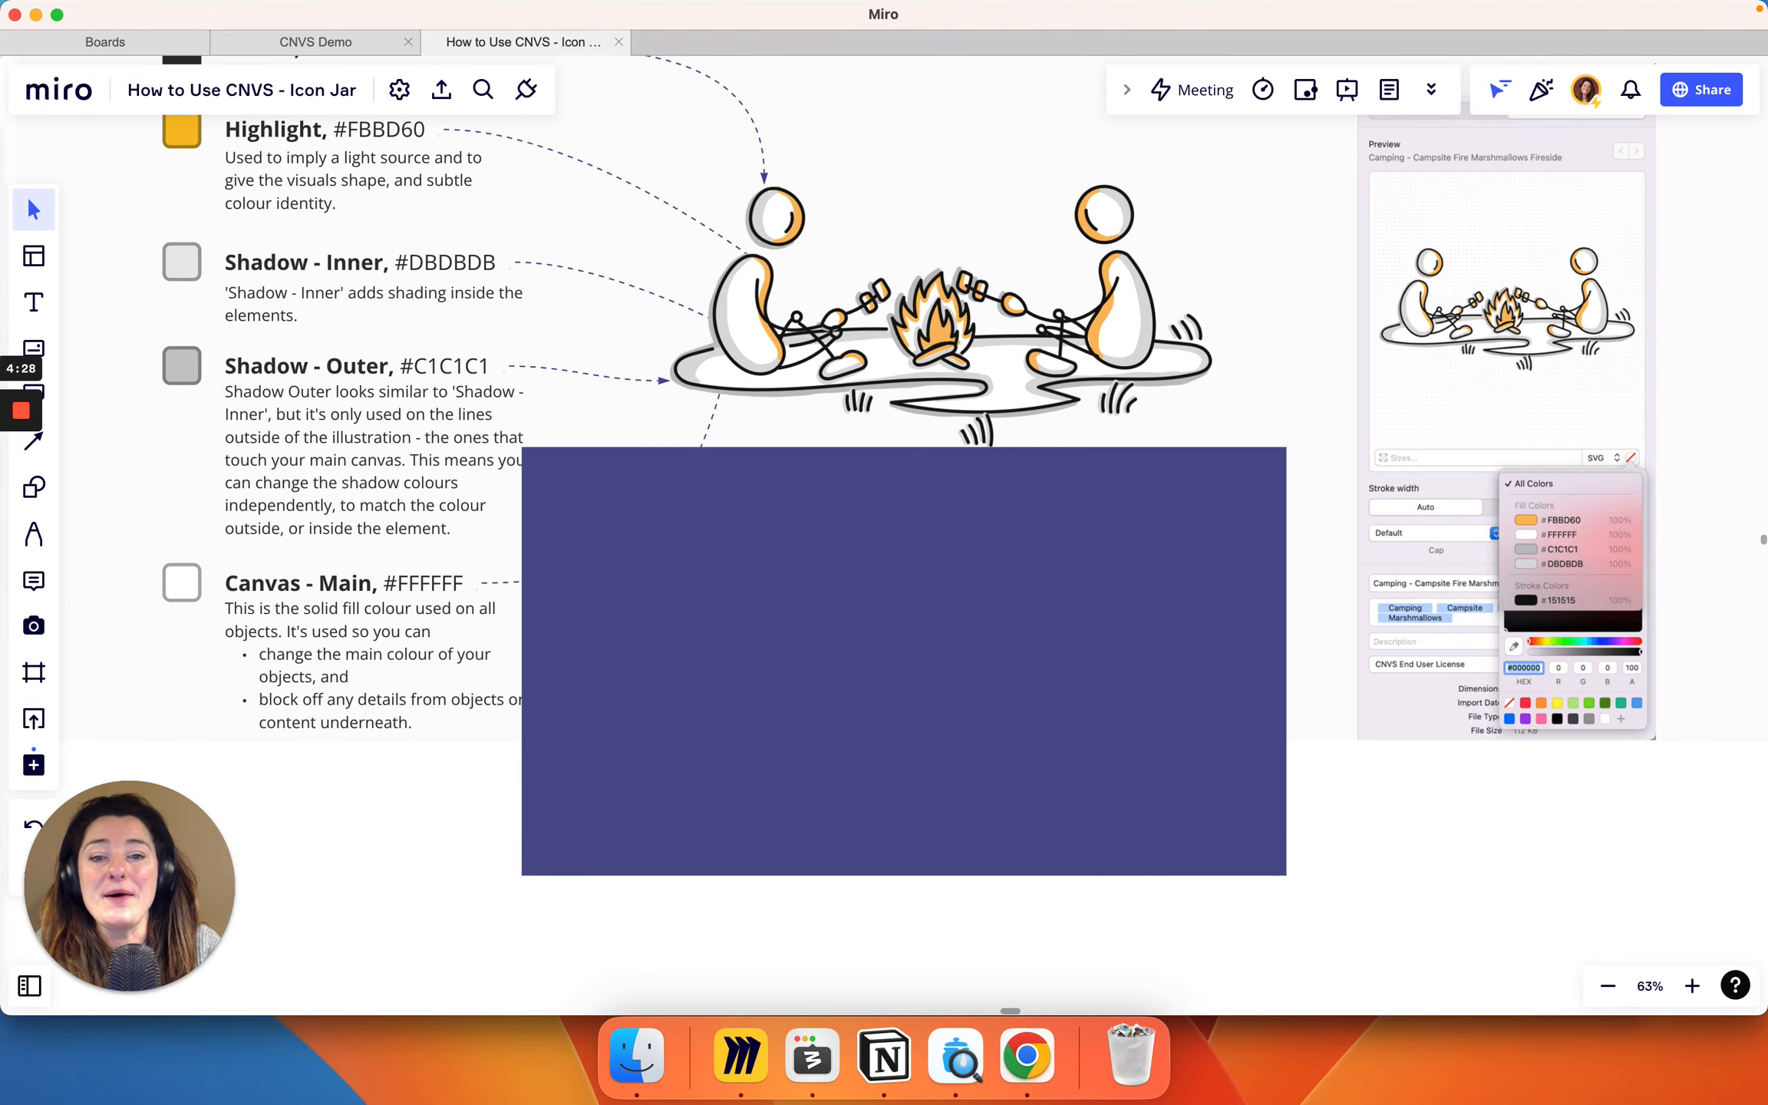
left_click(927, 744)
key("Delete")
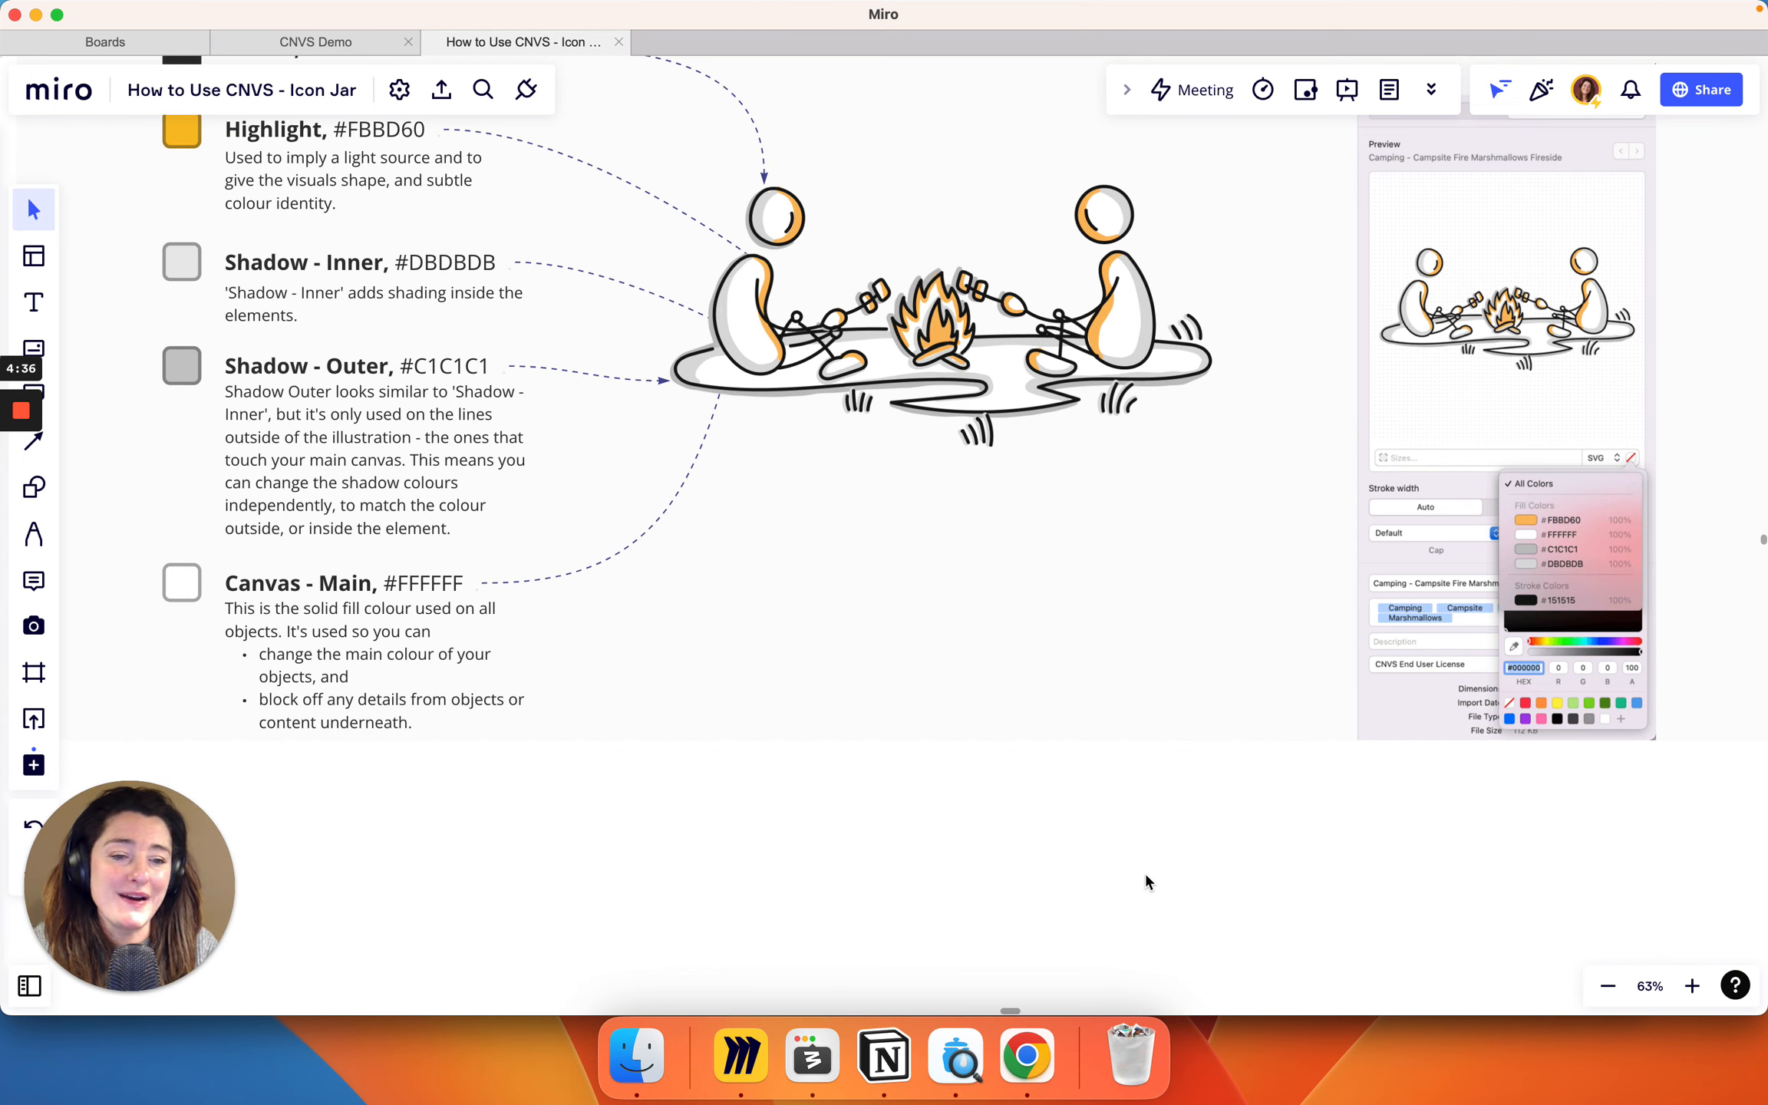
Step: Open the CNVS Demo board and go to the empty area beyond the brick wall scene
scroll(1074, 667, "up", 3)
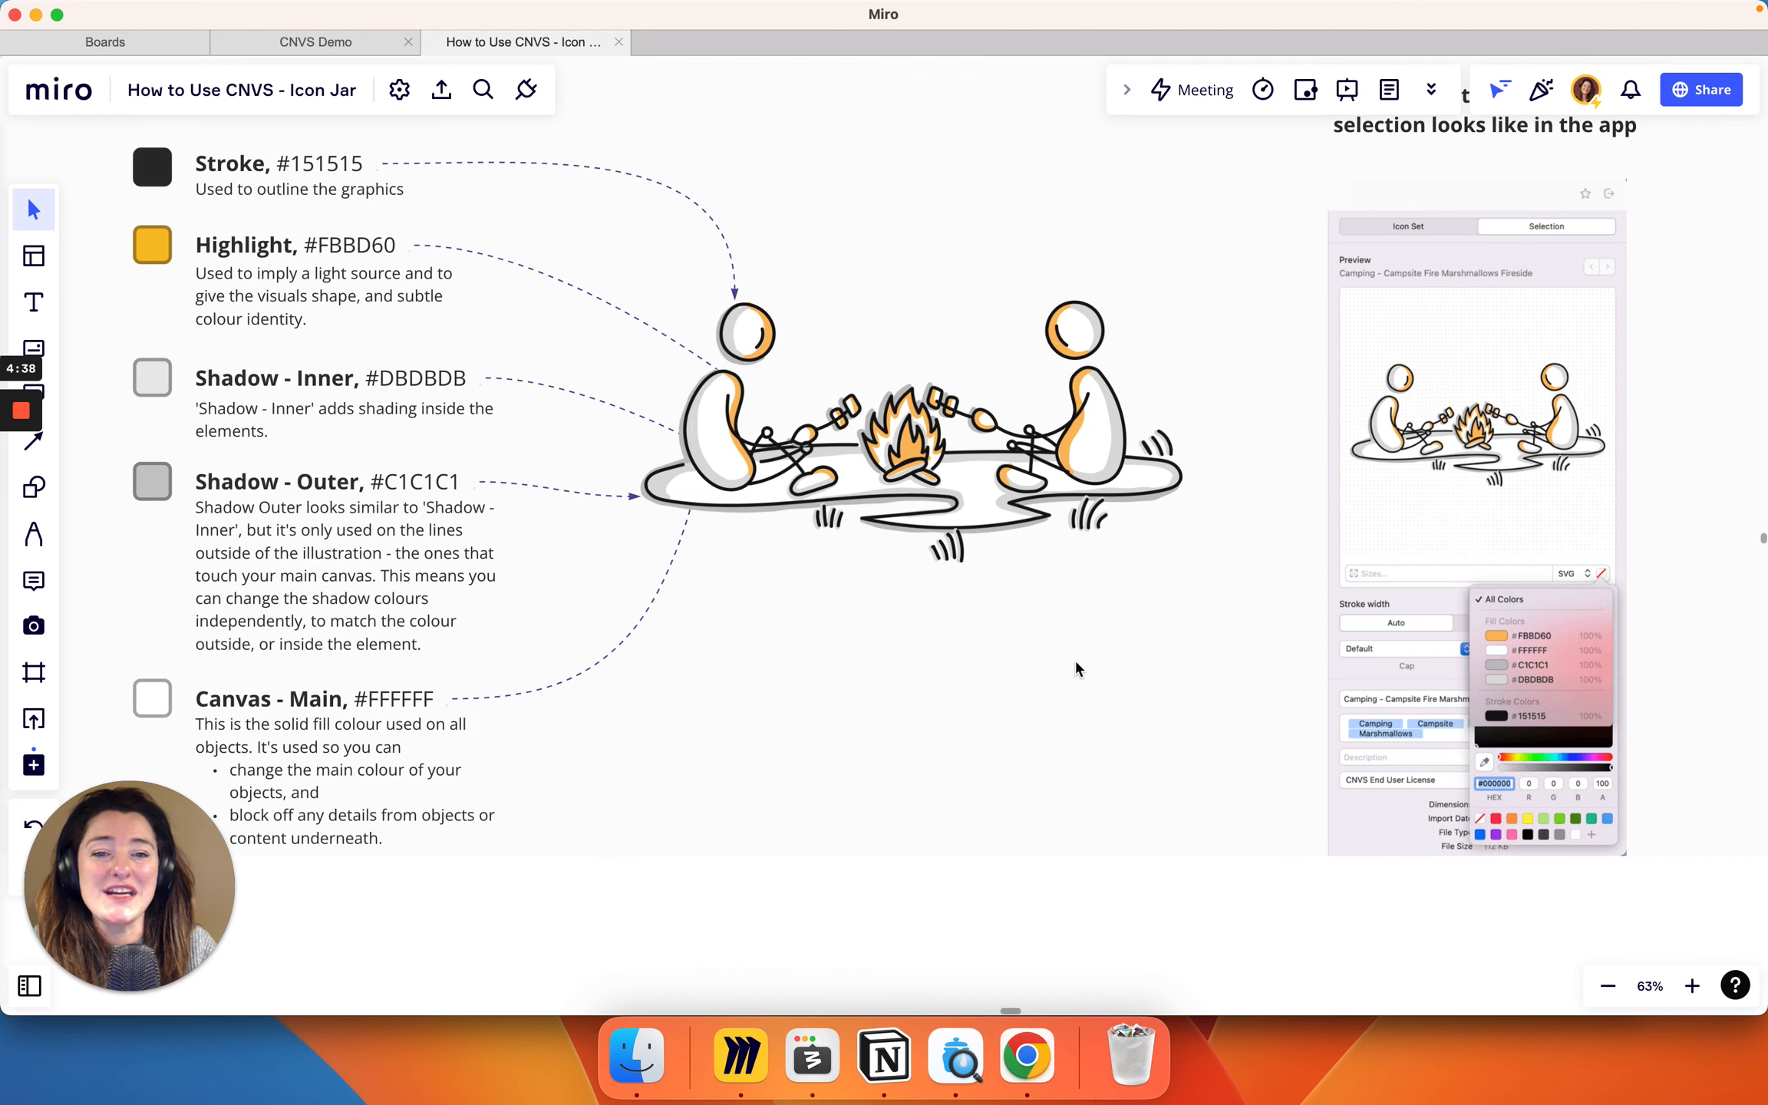
scroll(920, 611, "left", 3)
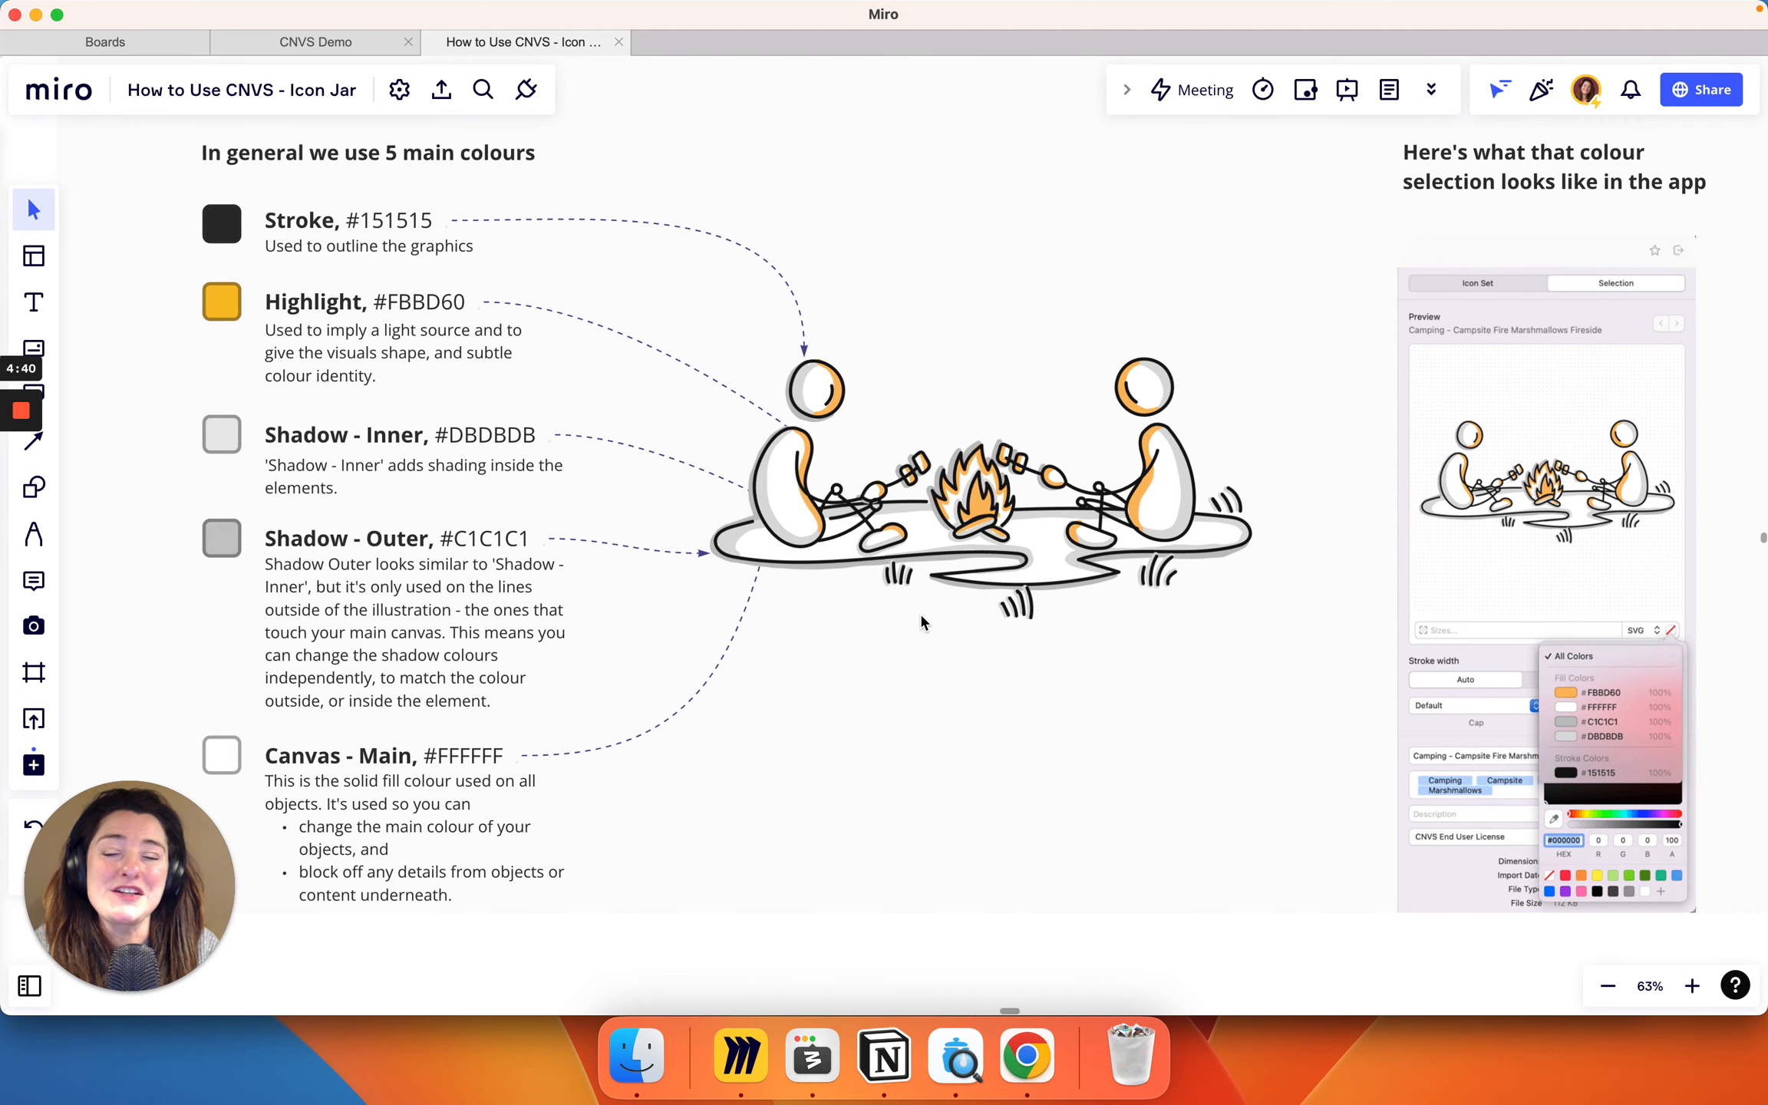
left_click(340, 48)
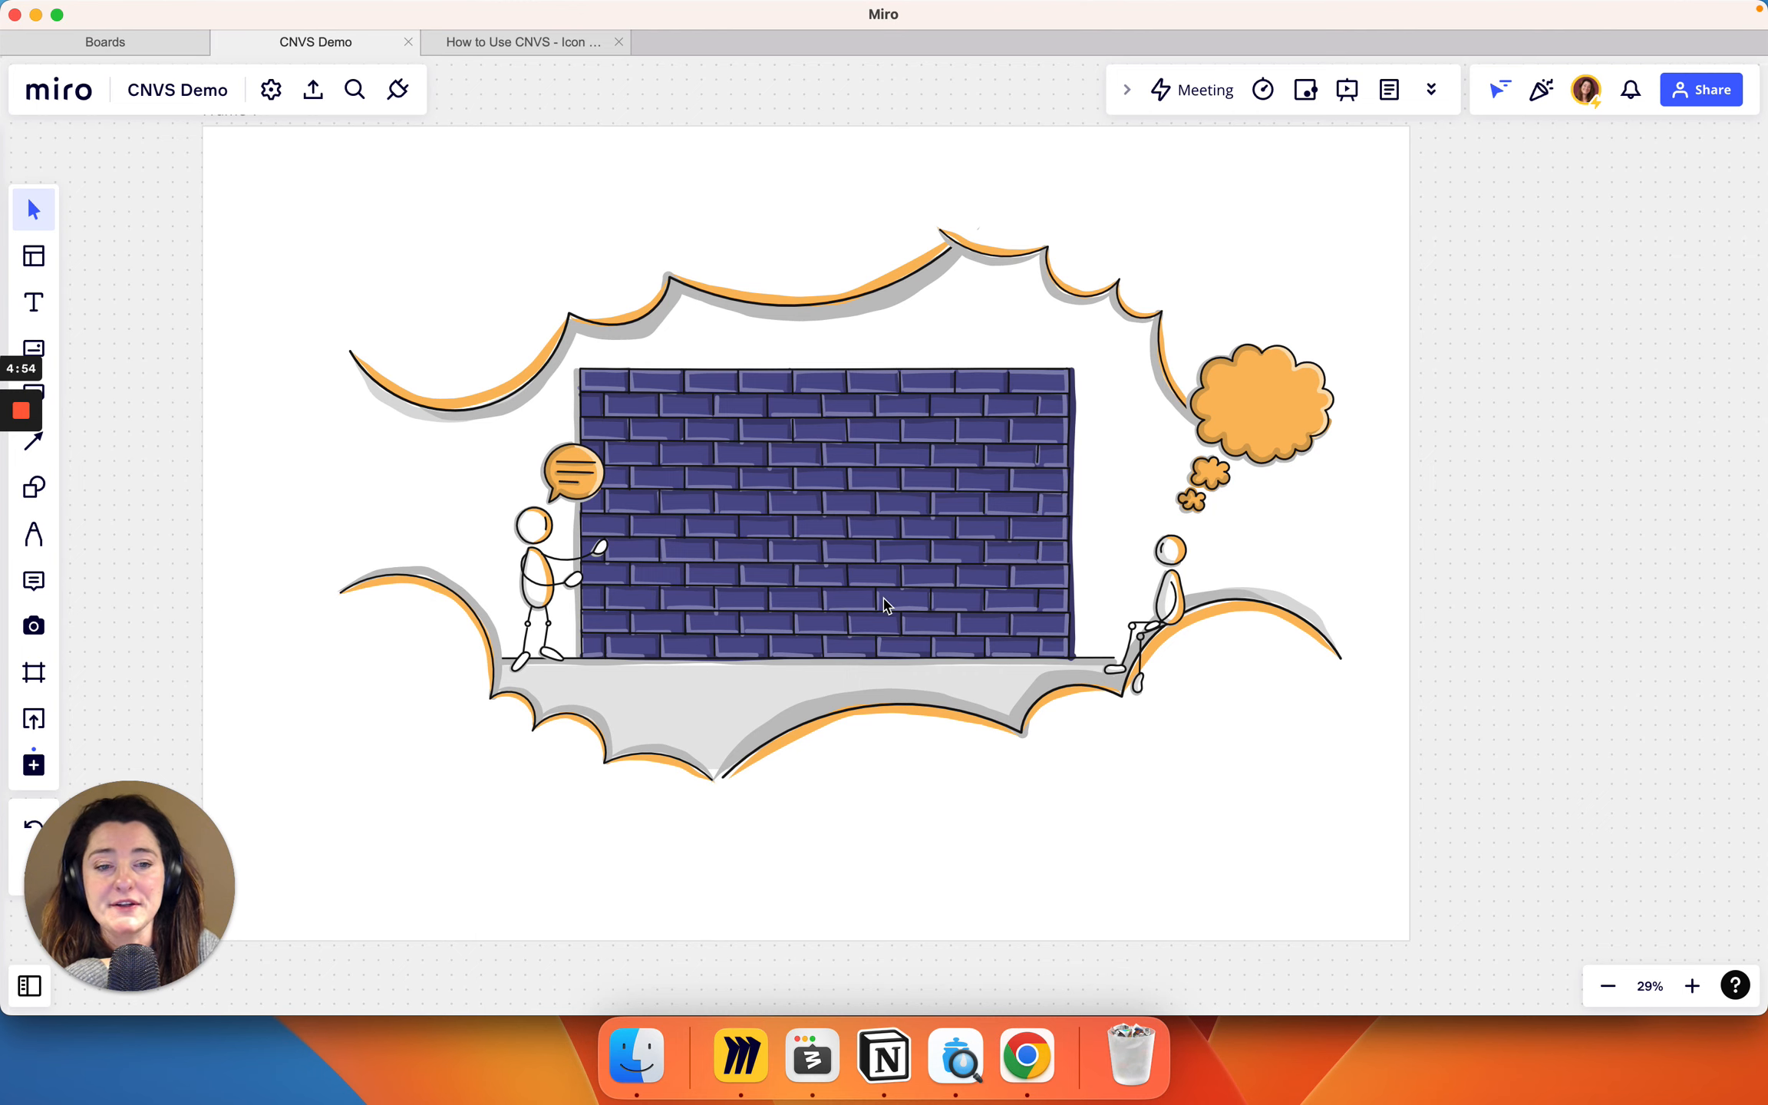
scroll(886, 605, "right", 3)
scroll(1410, 554, "right", 5)
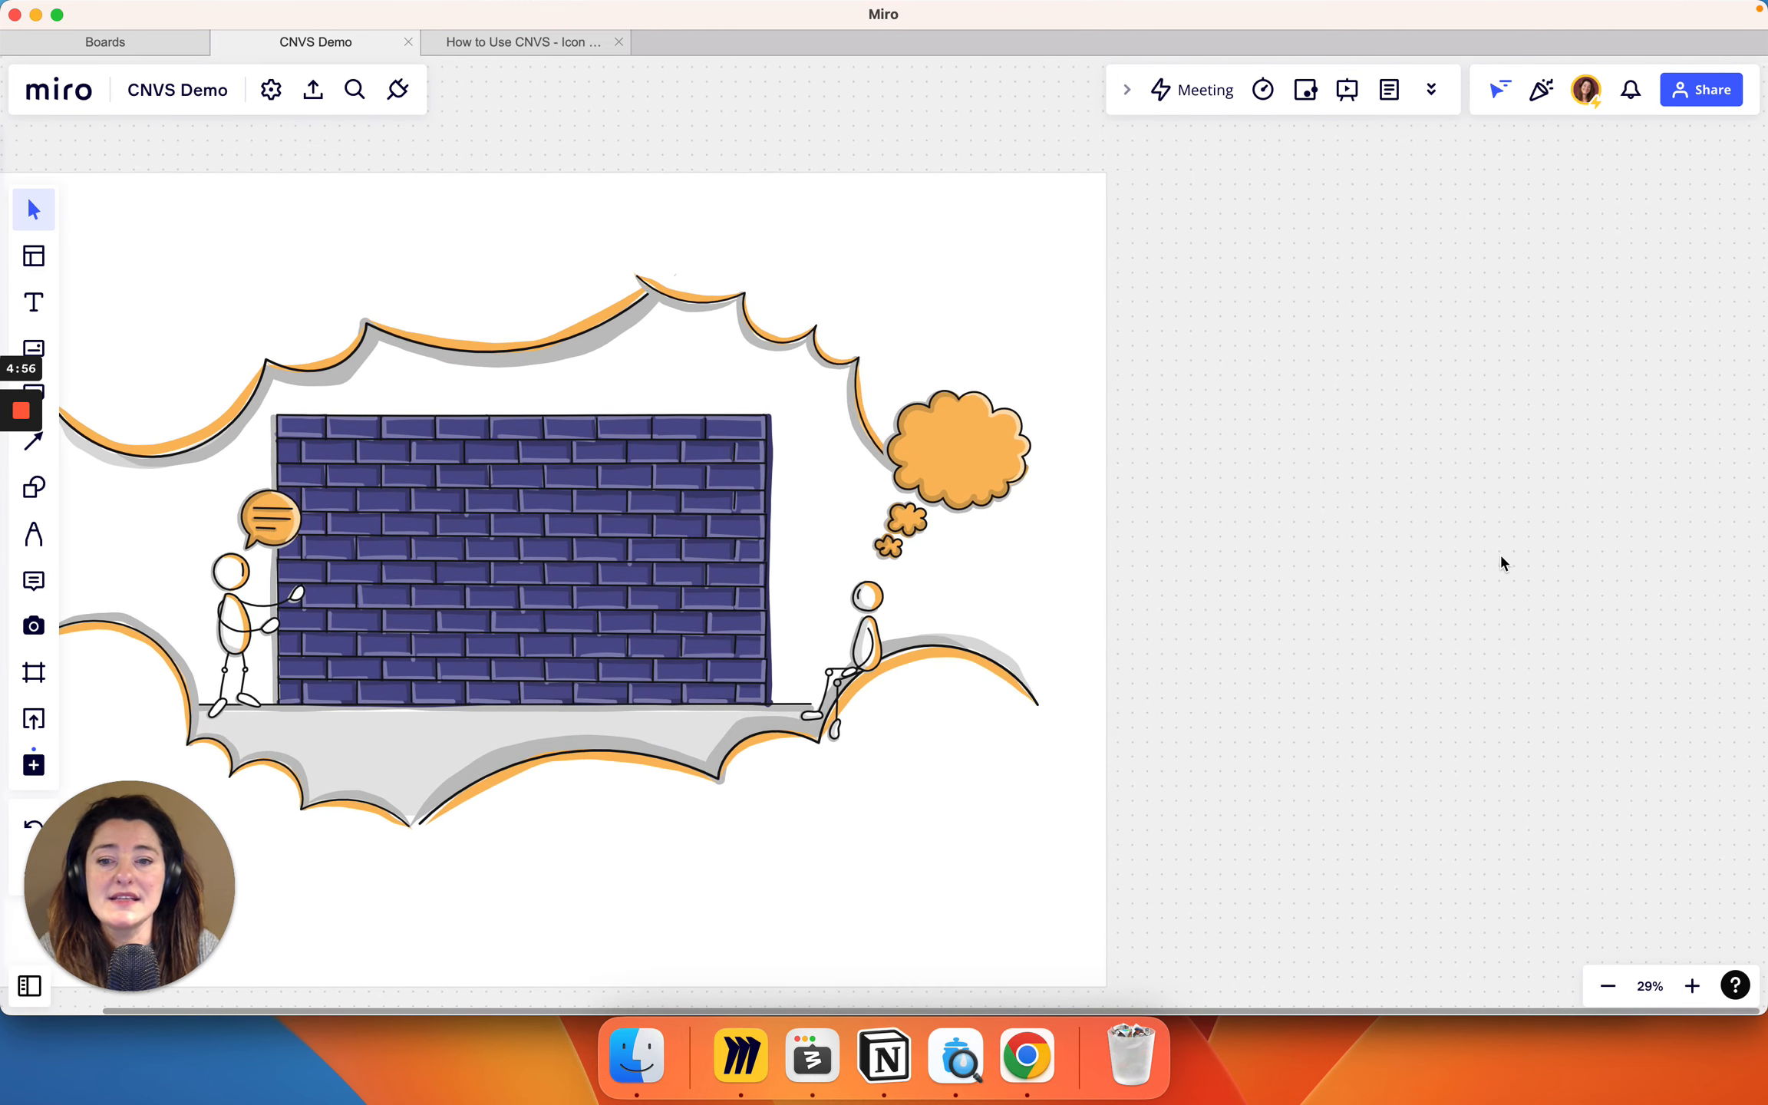
scroll(1500, 563, "right", 10)
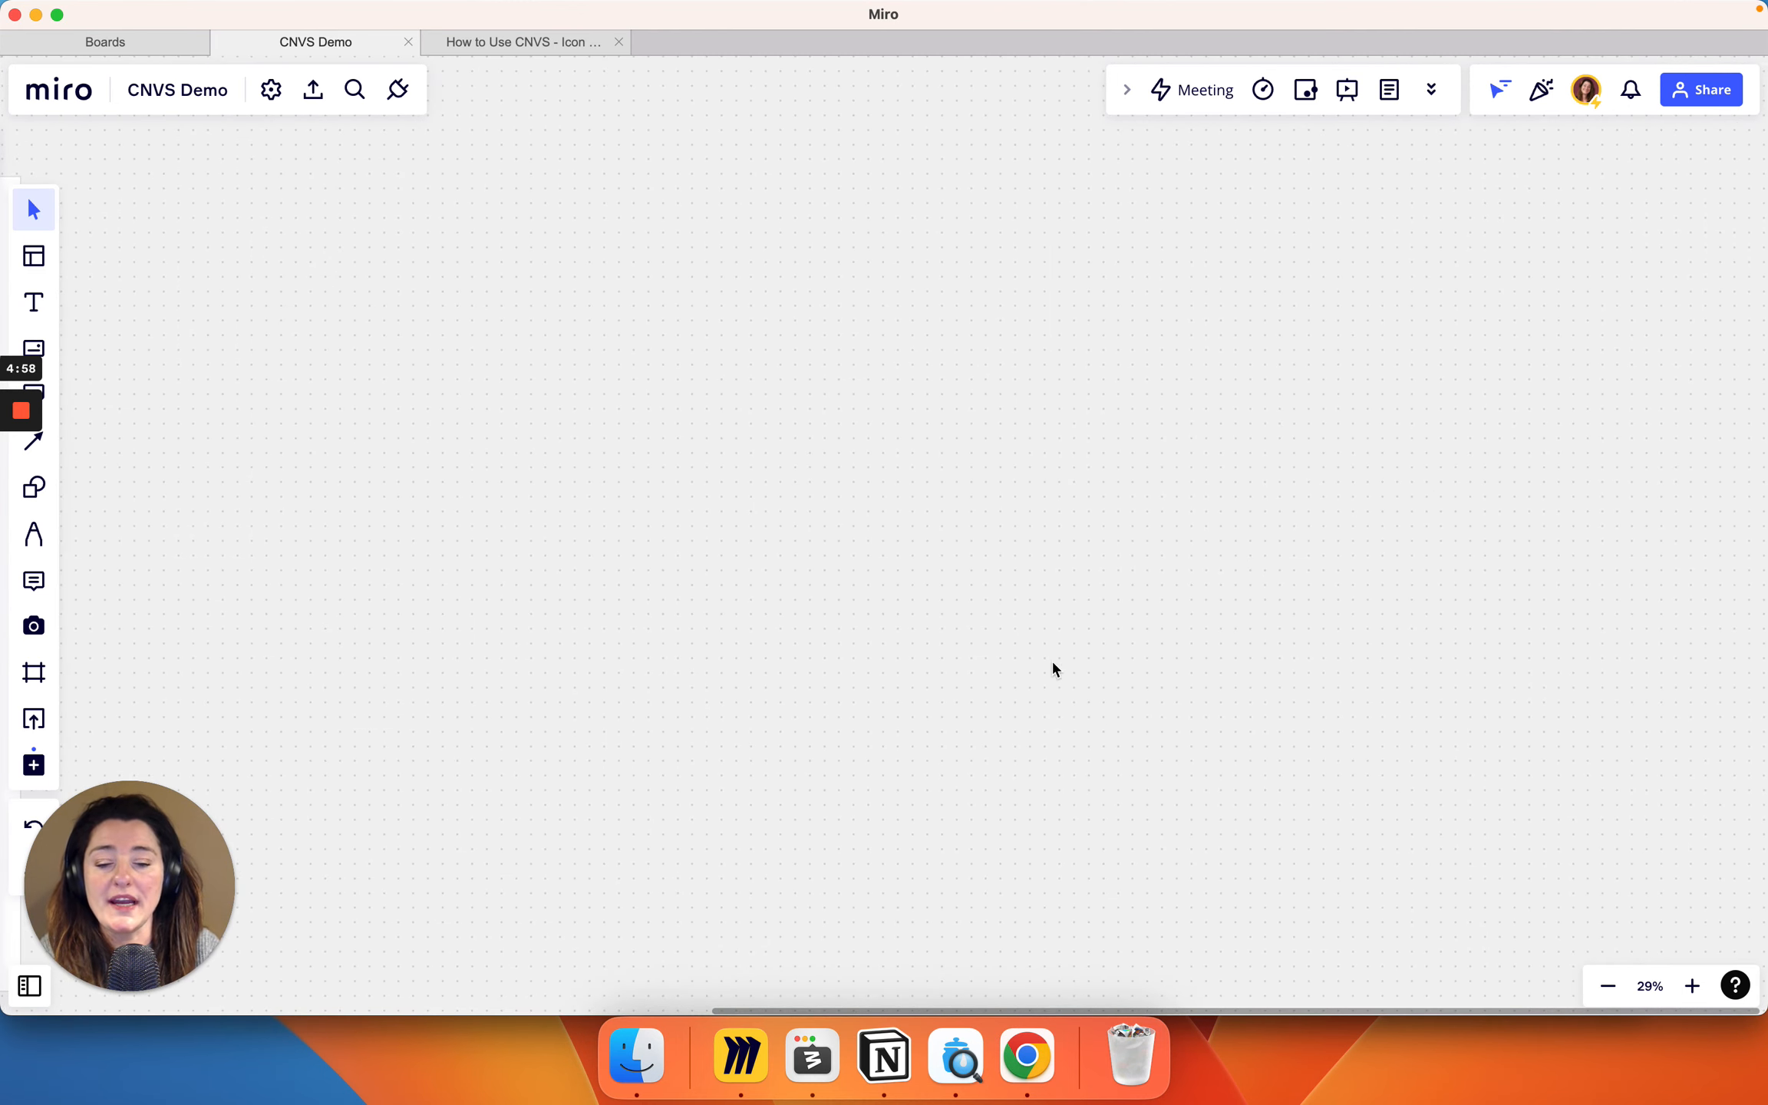
Step: Switch to IconJar, search all sets for "wall" and select the Wall - Bricks icon
left_click(955, 1053)
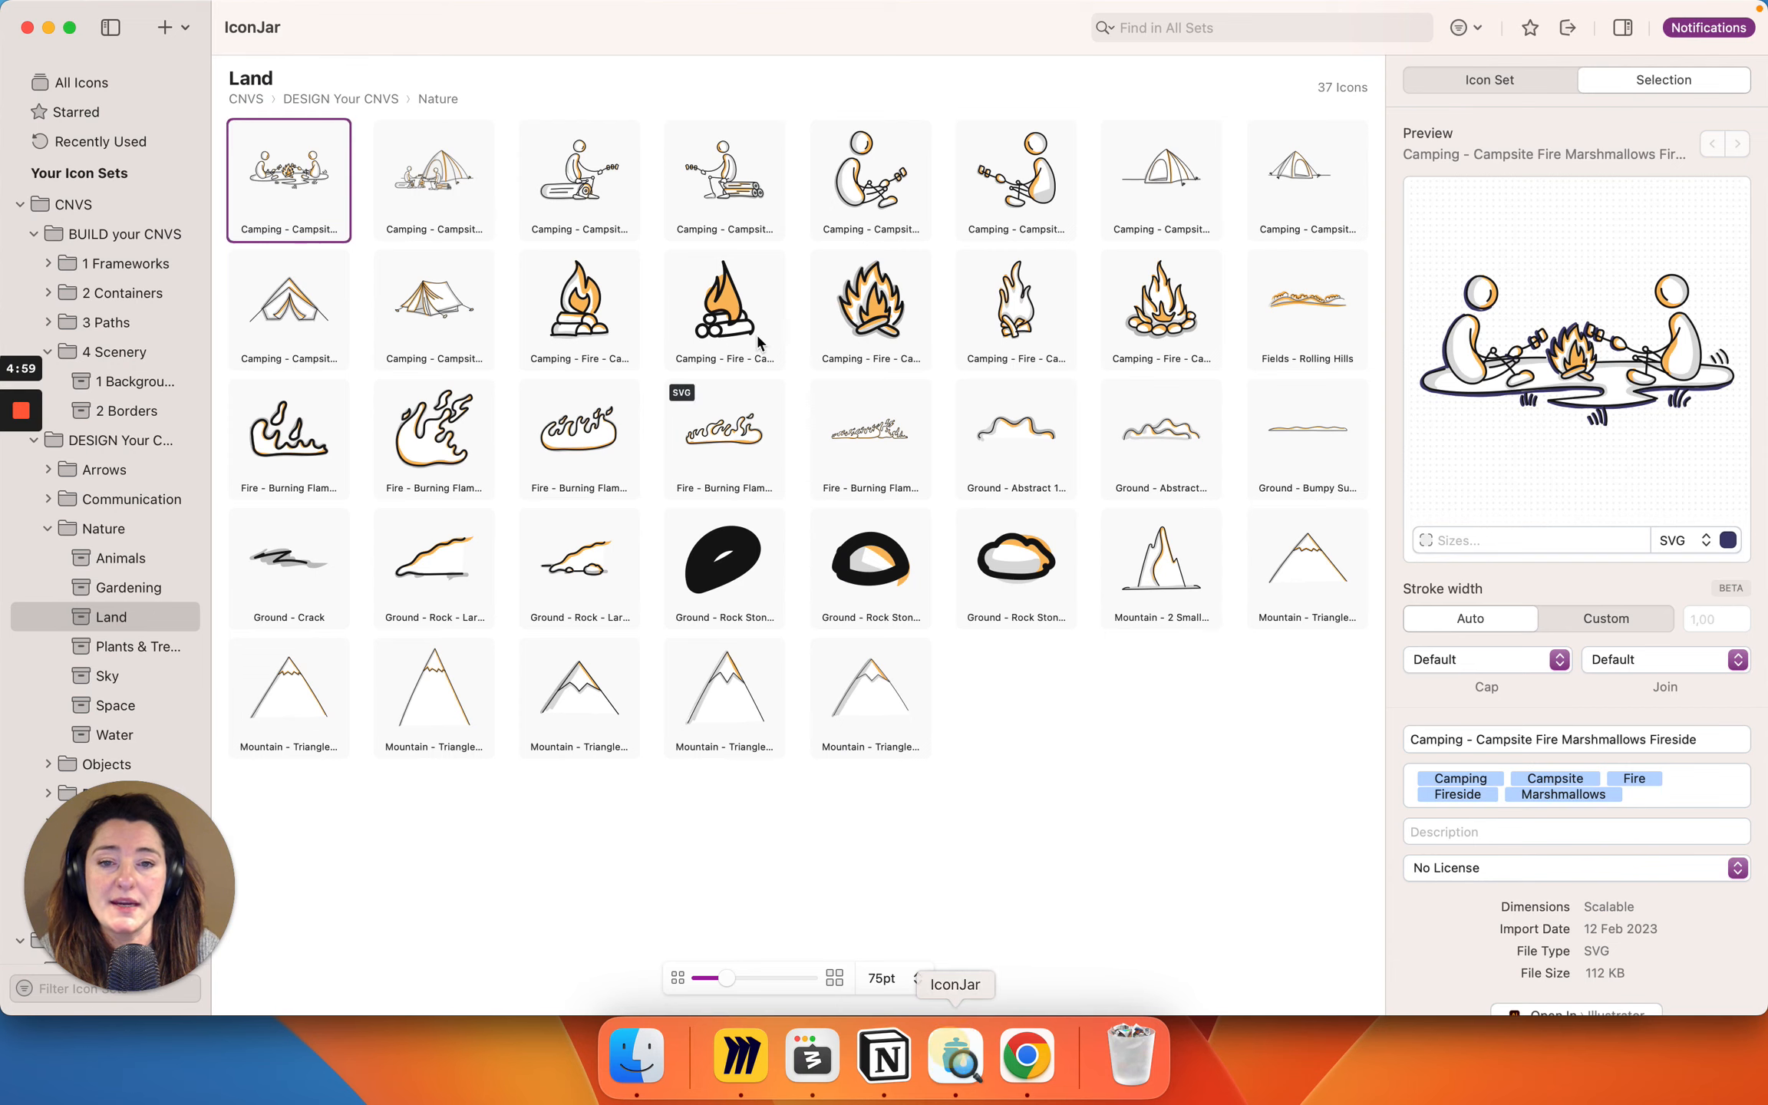
left_click(1163, 29)
type("wall")
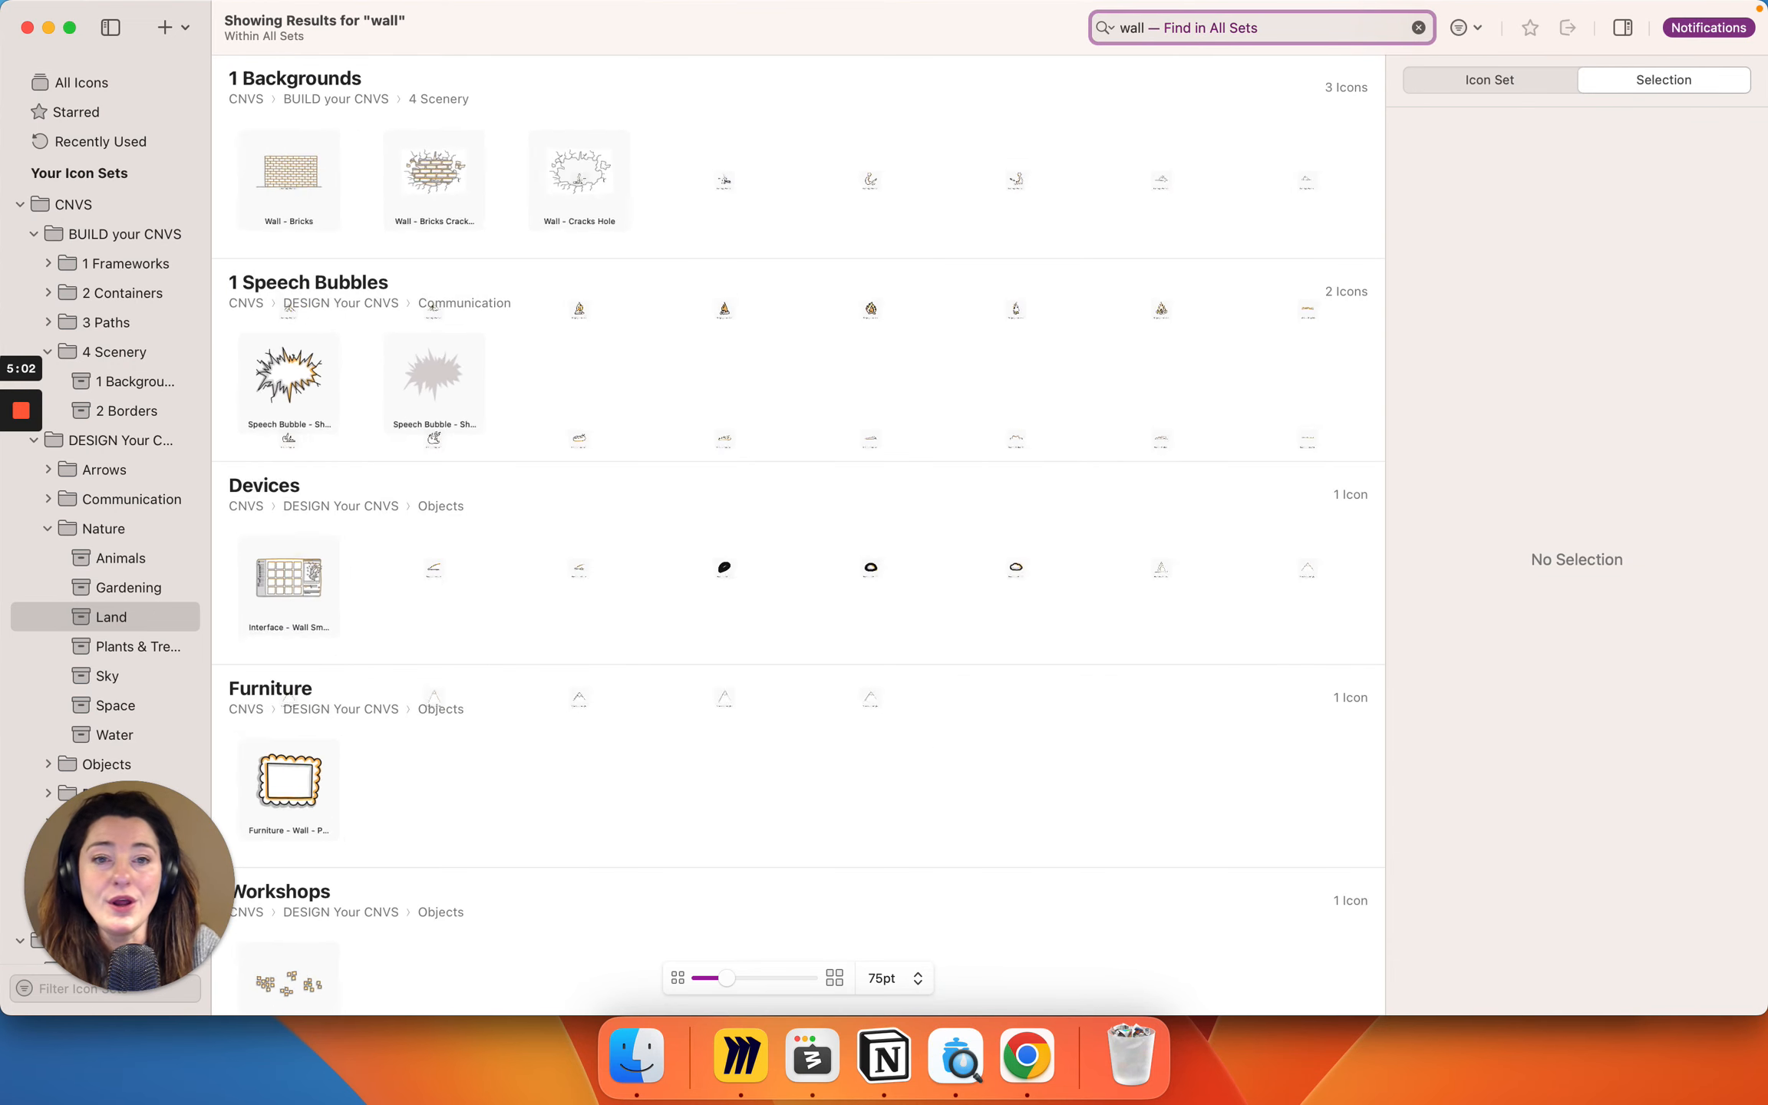
left_click(297, 193)
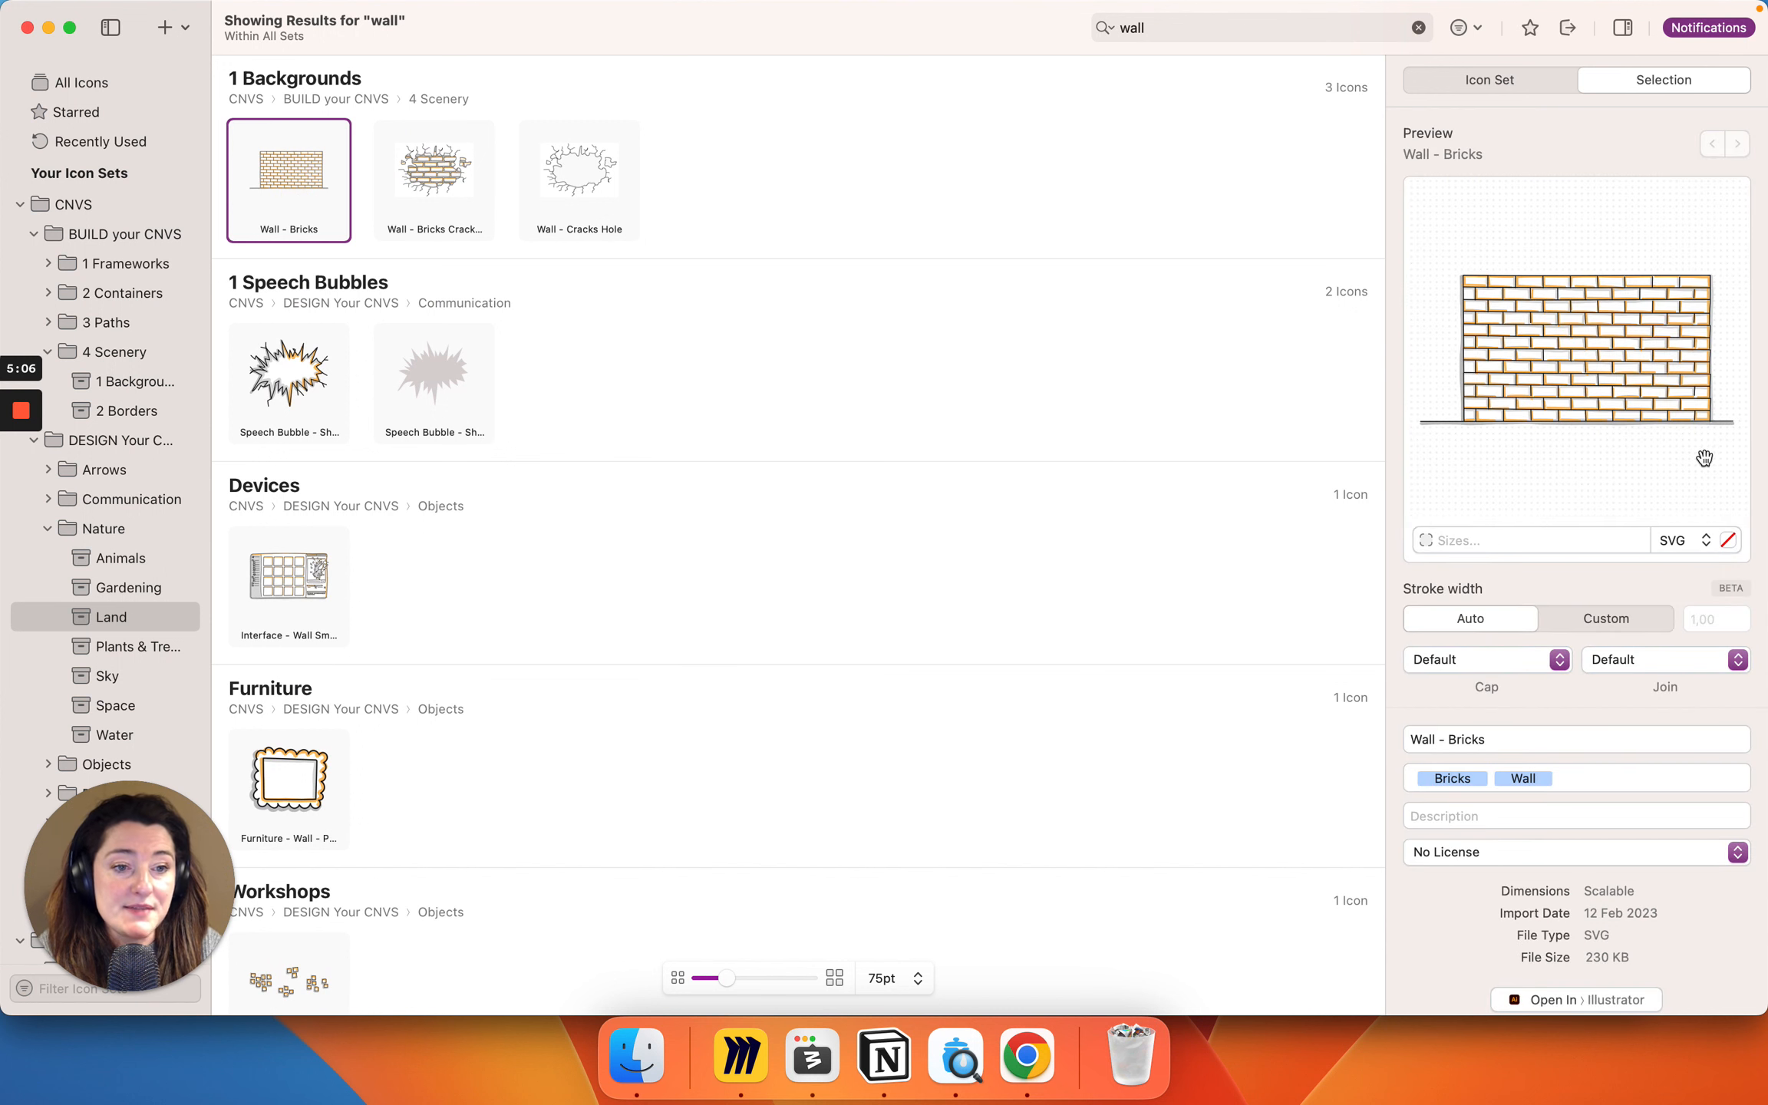
Step: Recolour the Wall - Bricks icon's #FFFFFF fill with the Mid Primary code #514F8F from Notion and save that colour as a swatch
key("super+Tab")
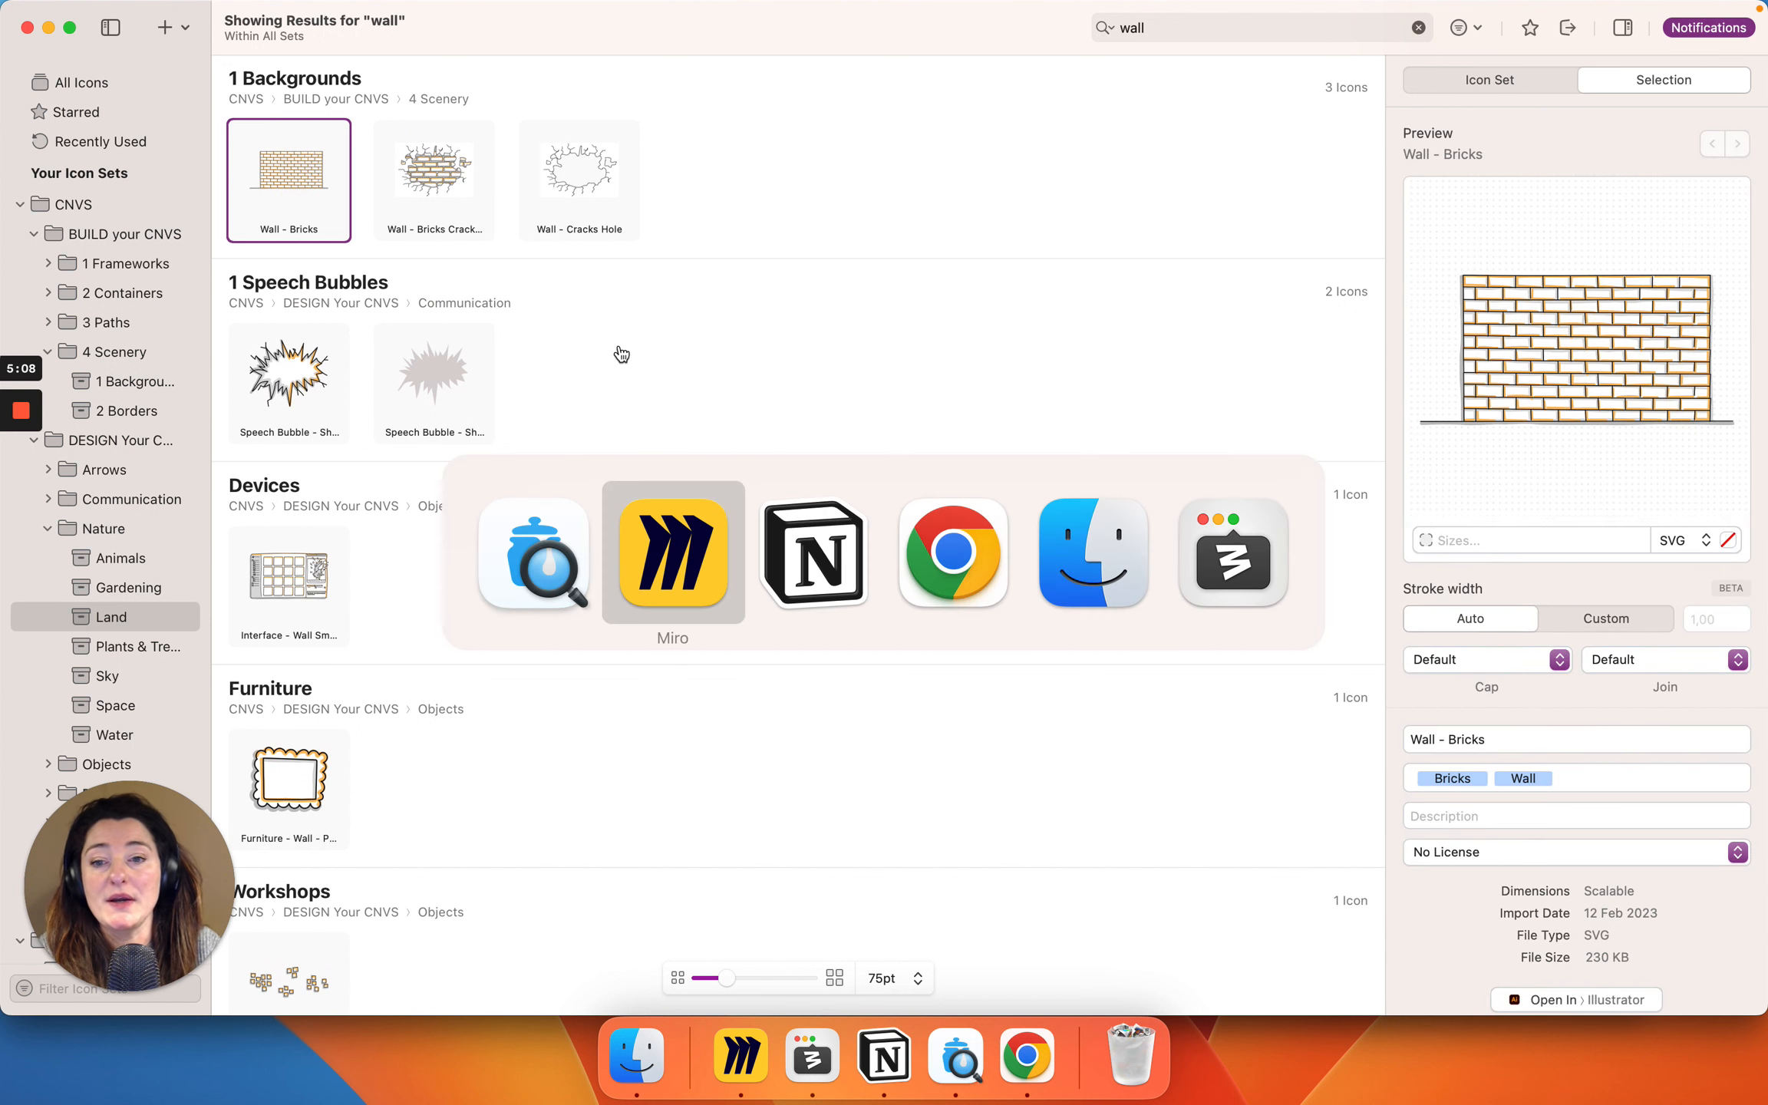
key("super+Tab")
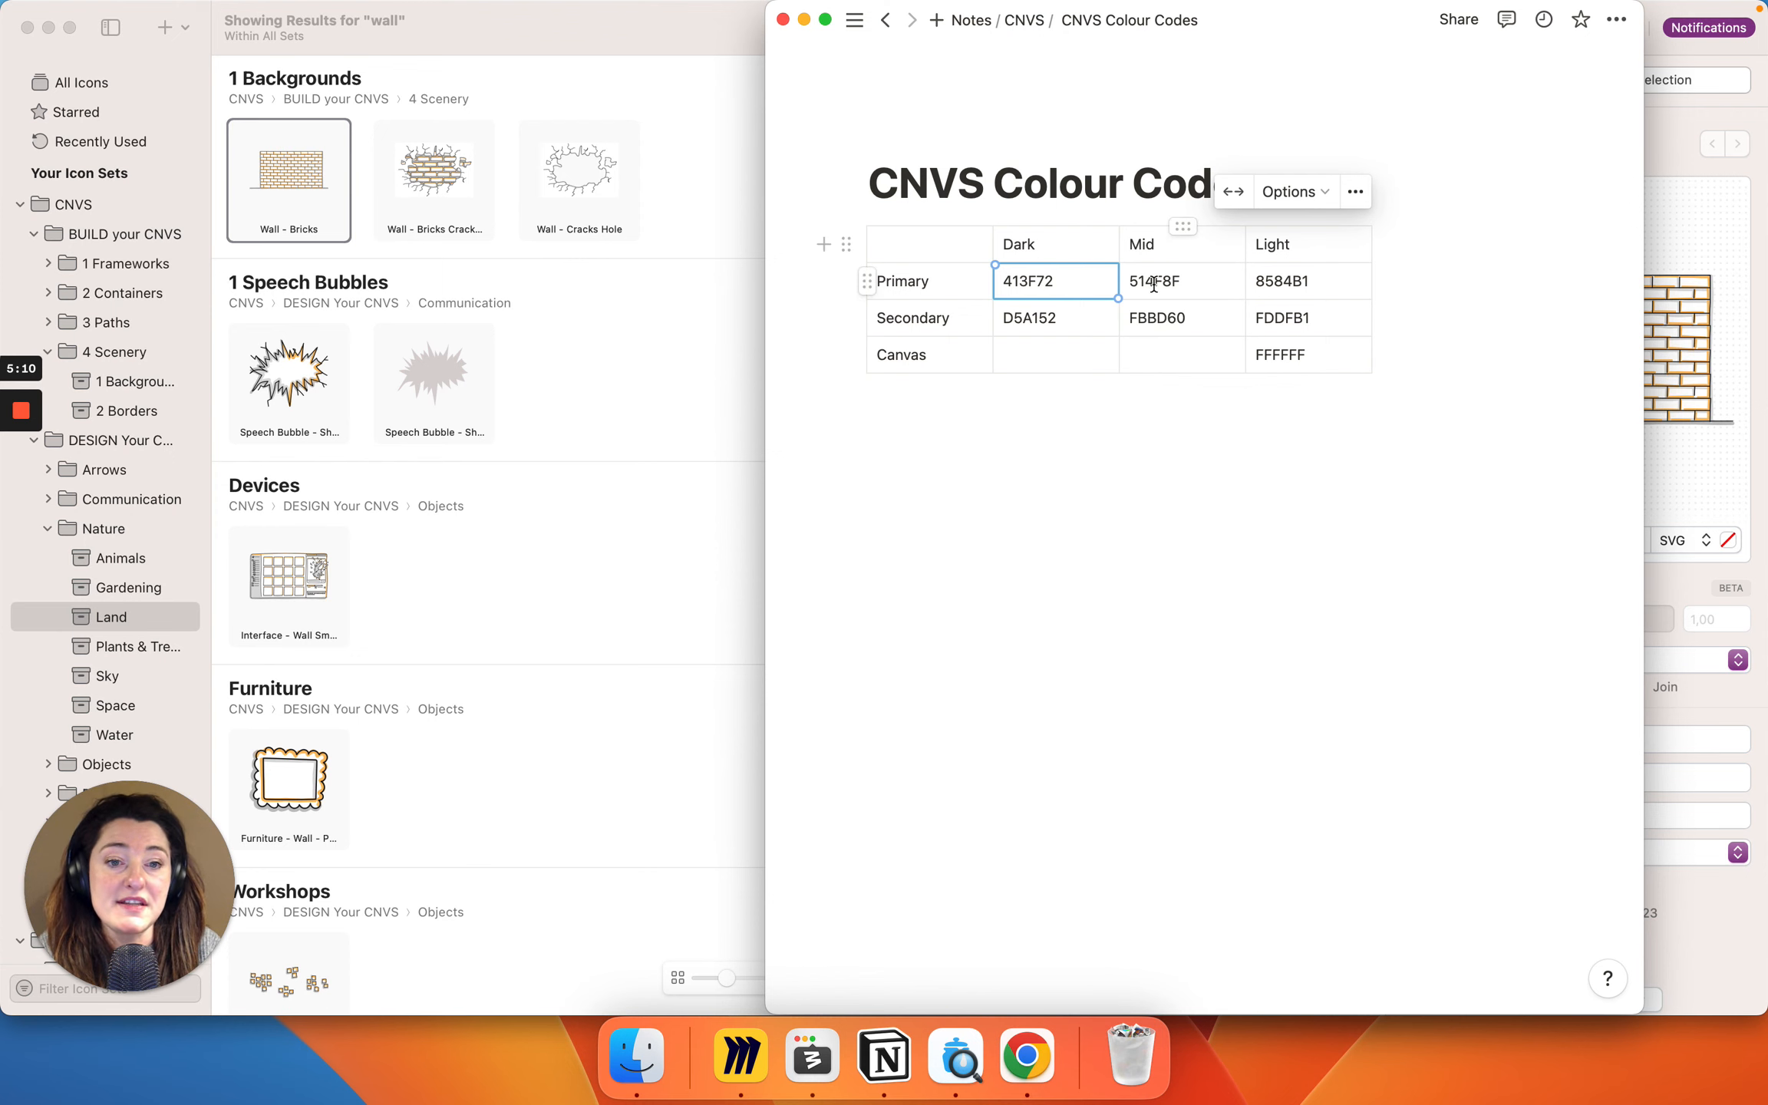
double_click(1158, 279)
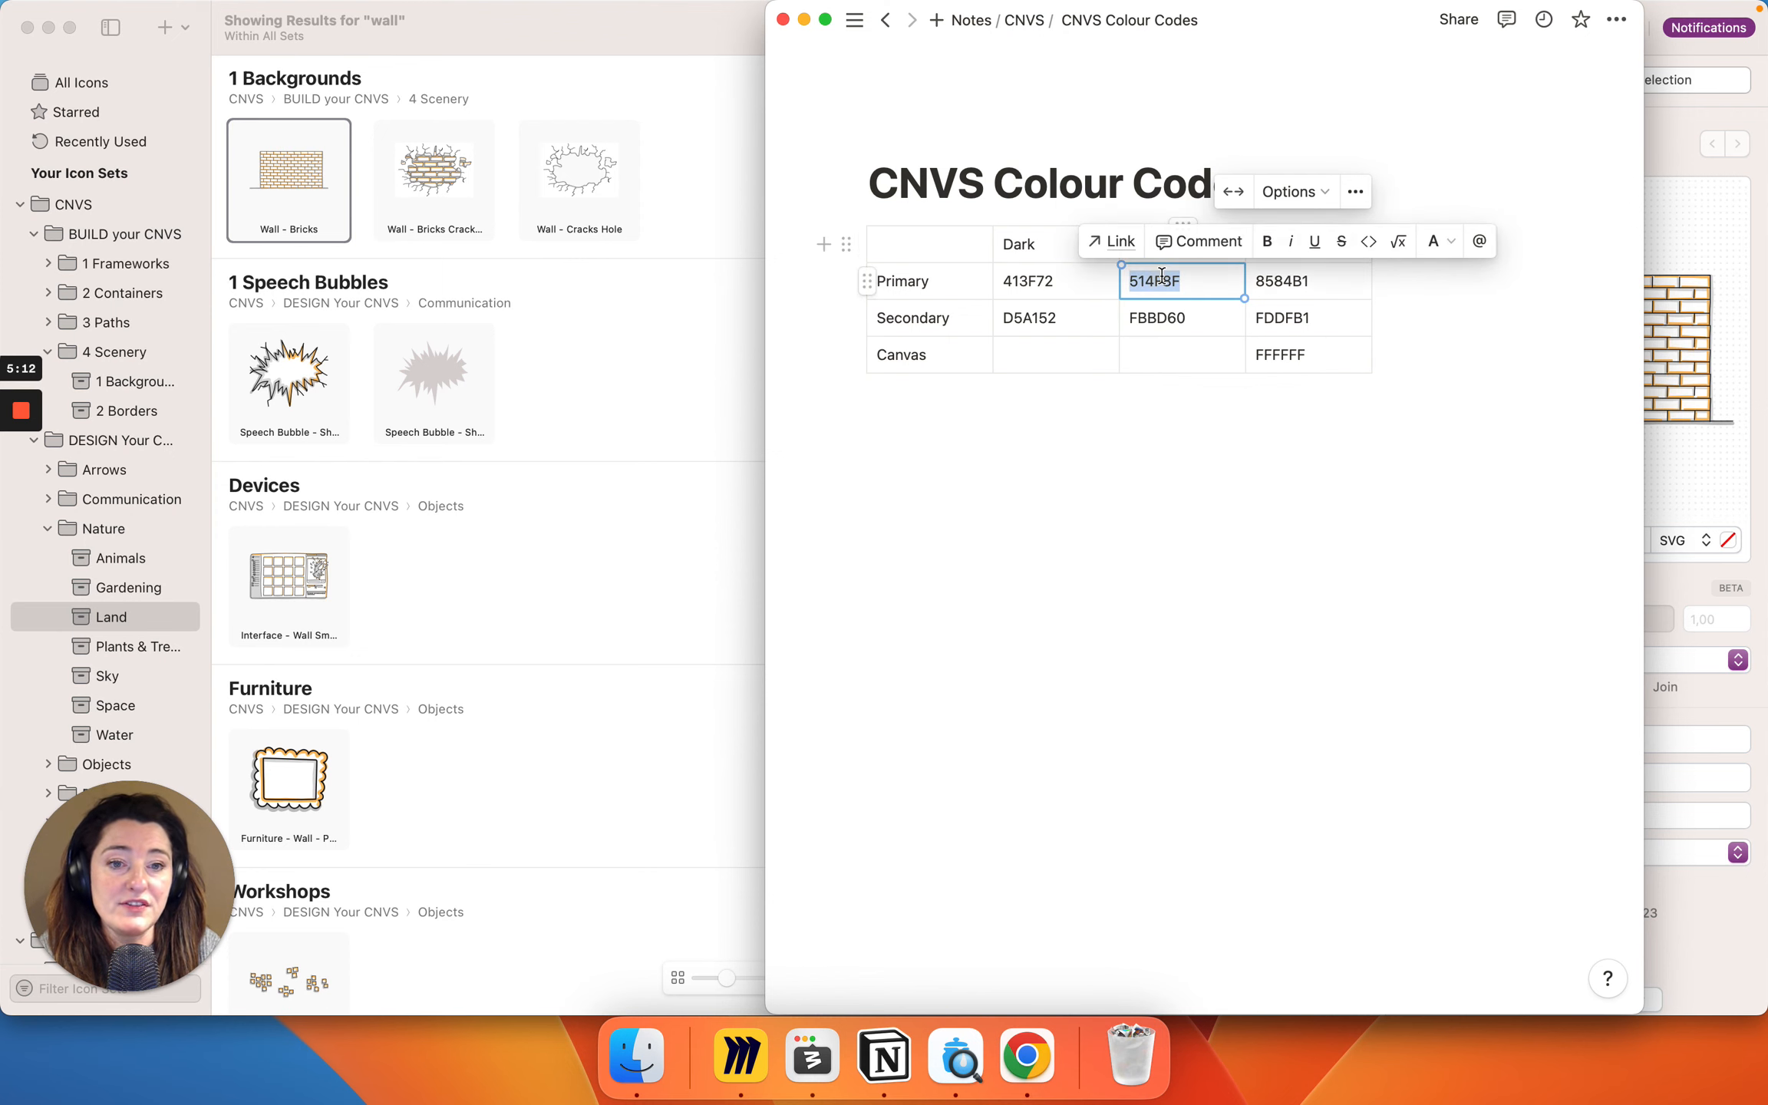
left_click(1714, 481)
left_click(1727, 540)
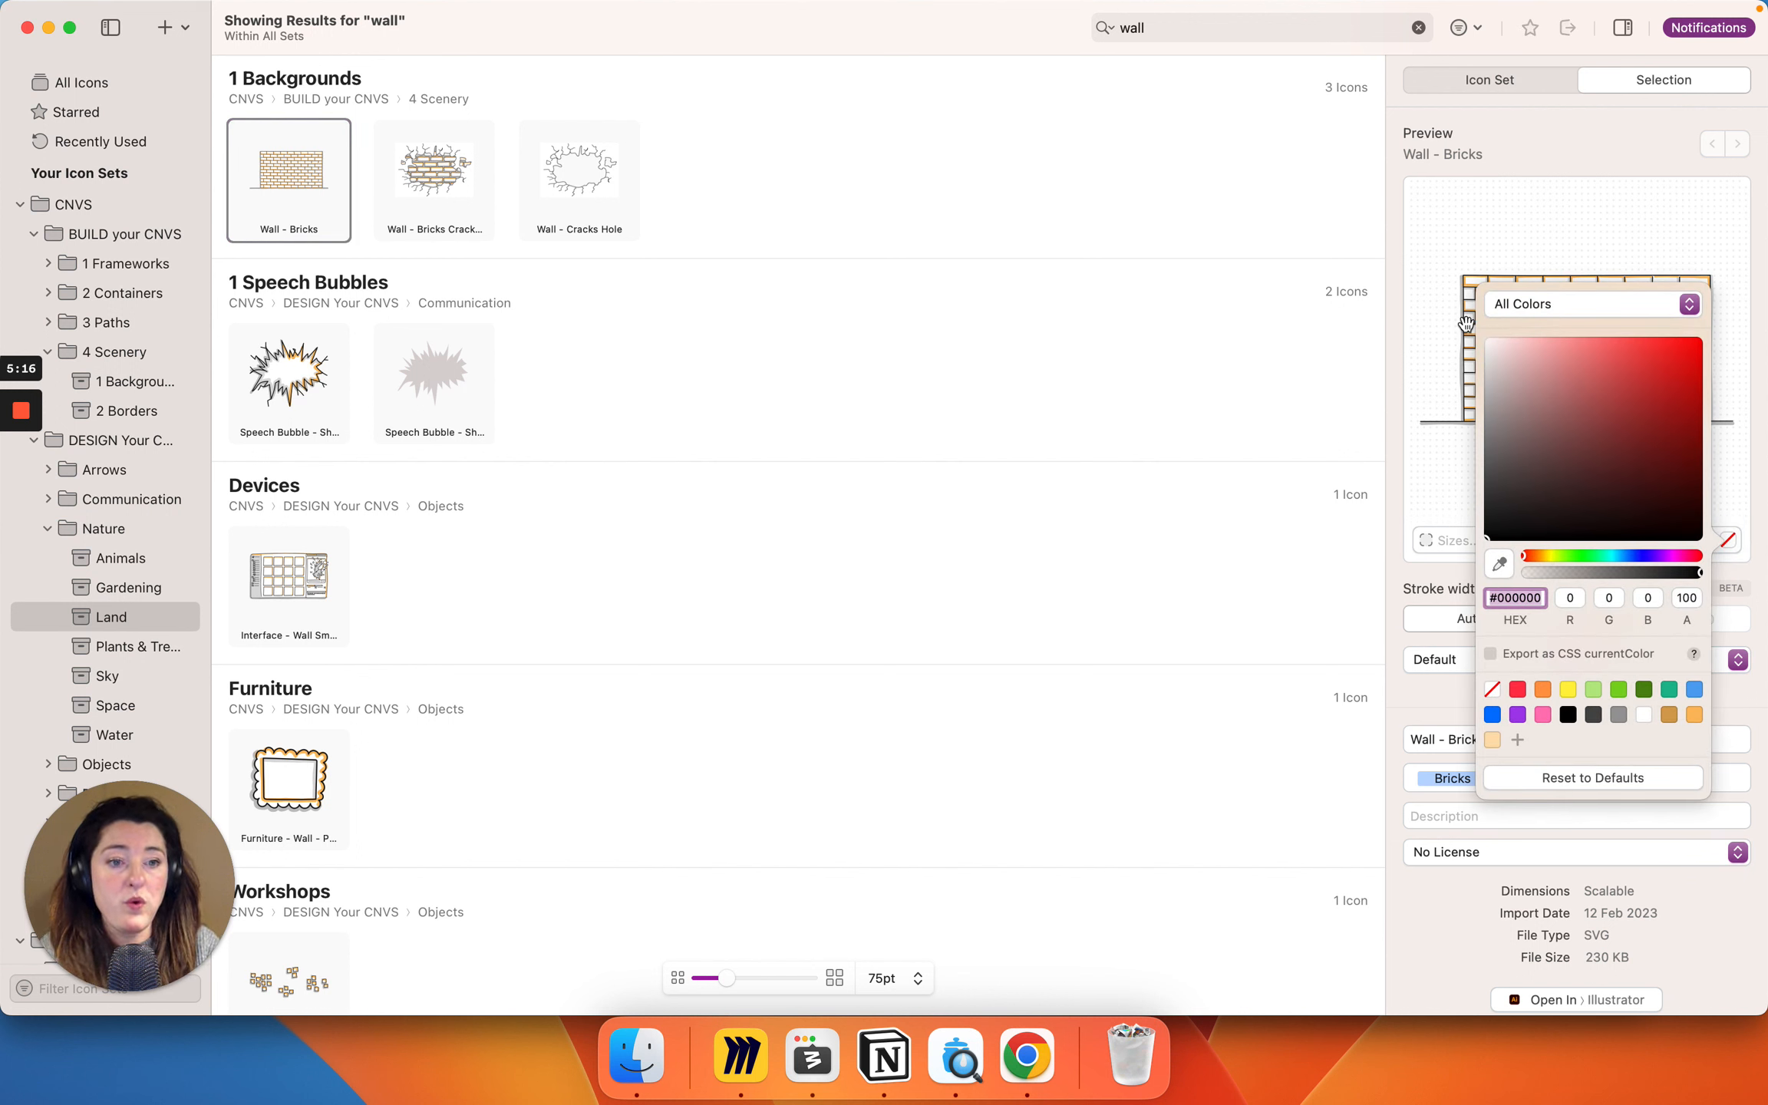
left_click(1558, 304)
left_click(1557, 387)
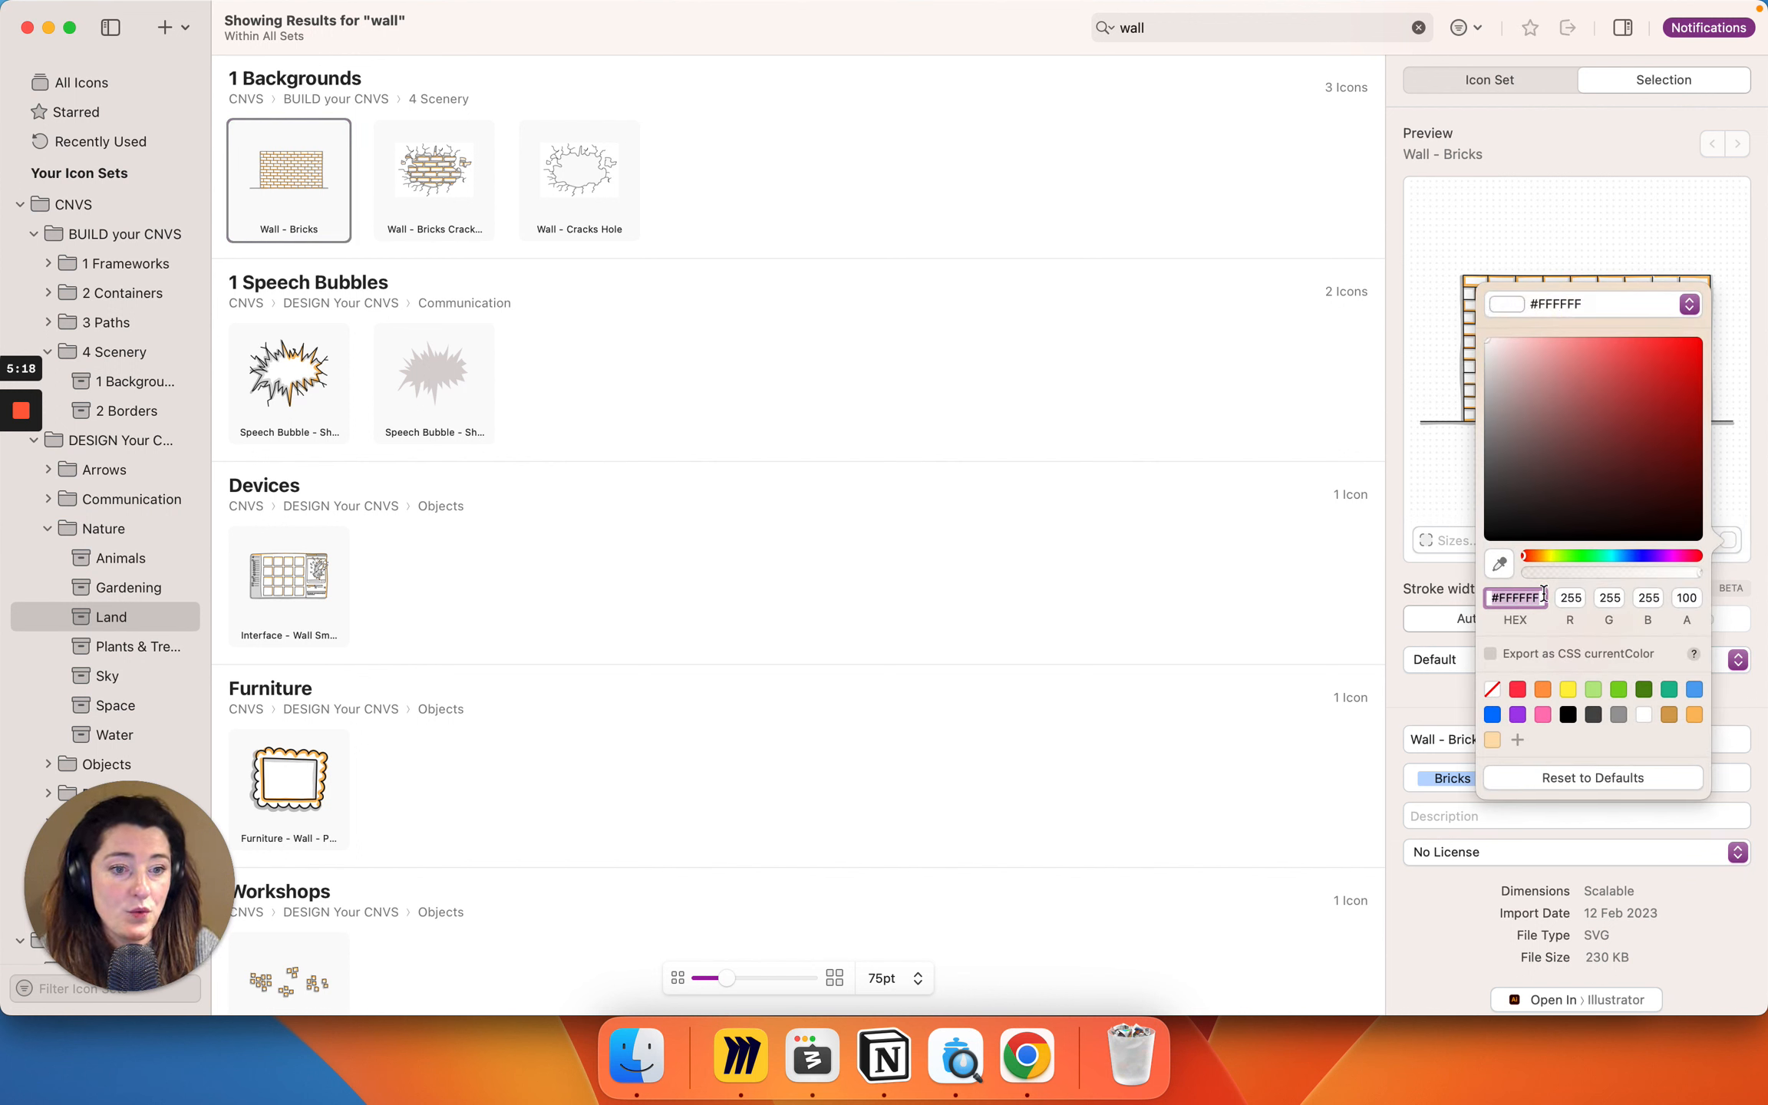
type("#514F8F")
key("Tab")
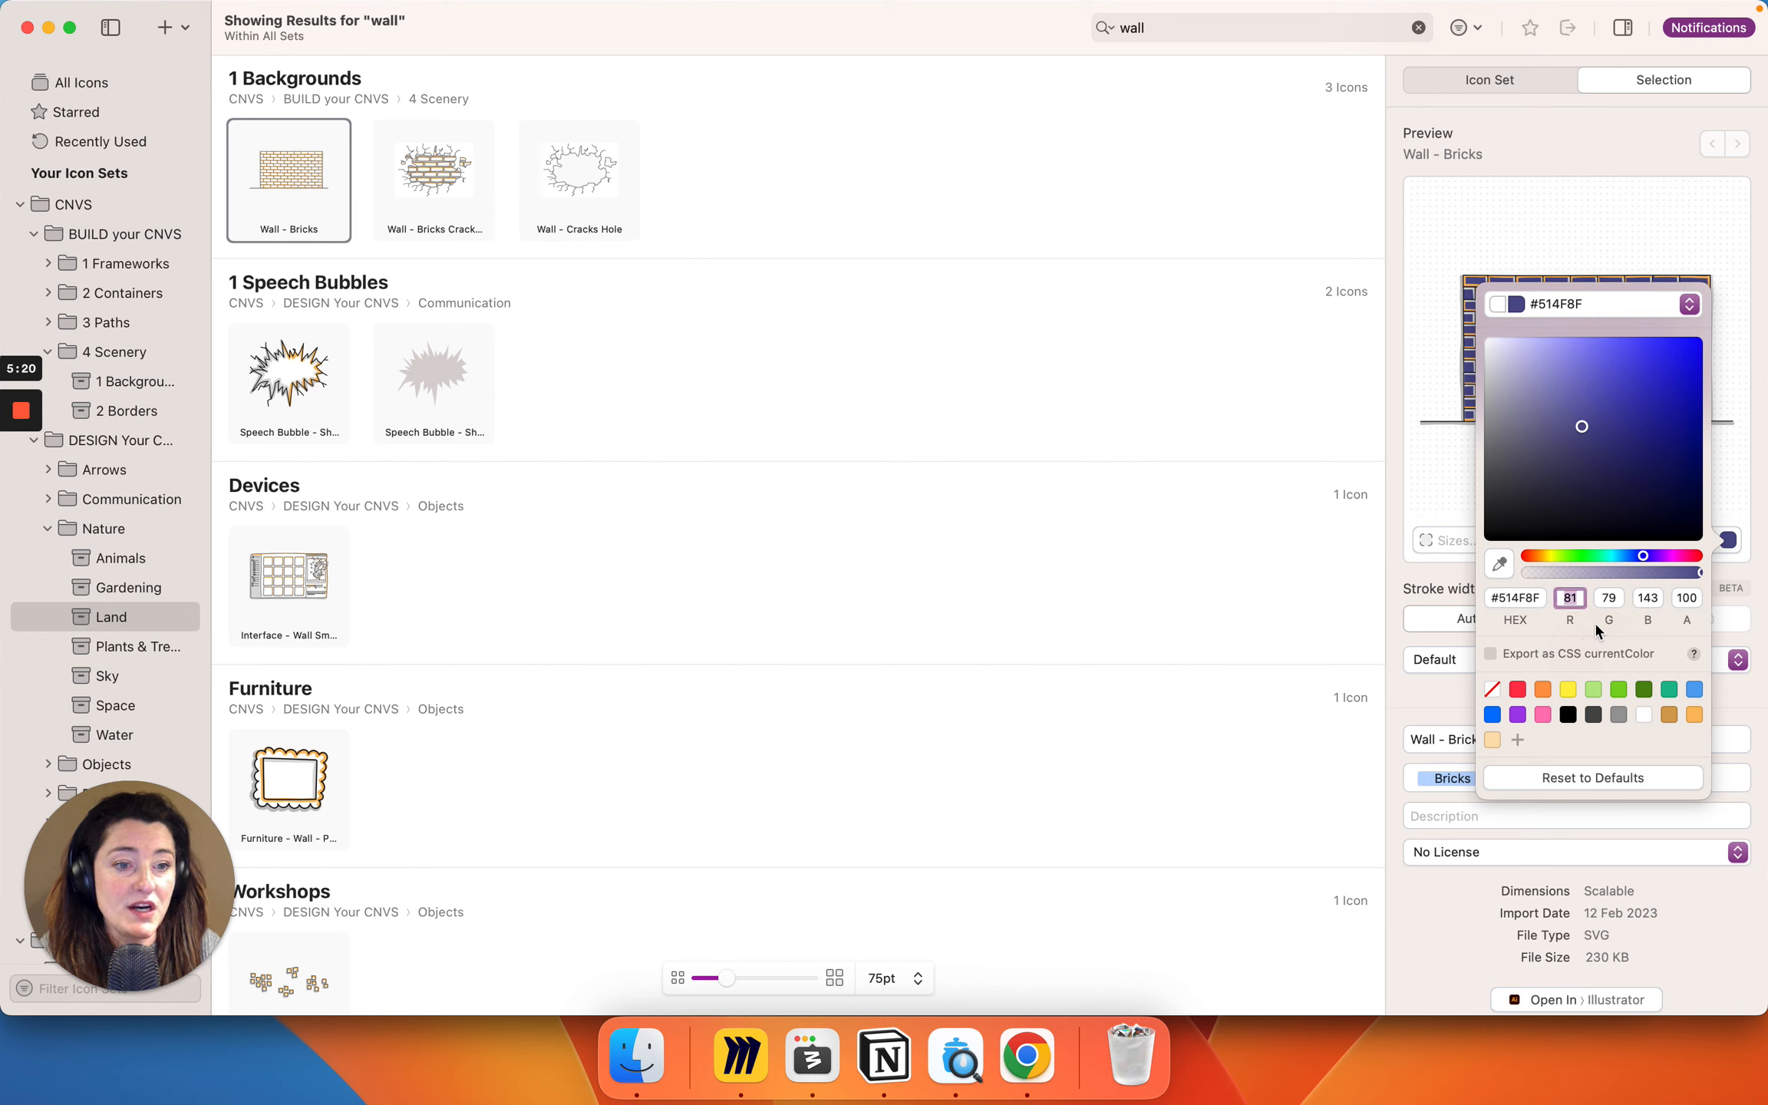
left_click(1518, 741)
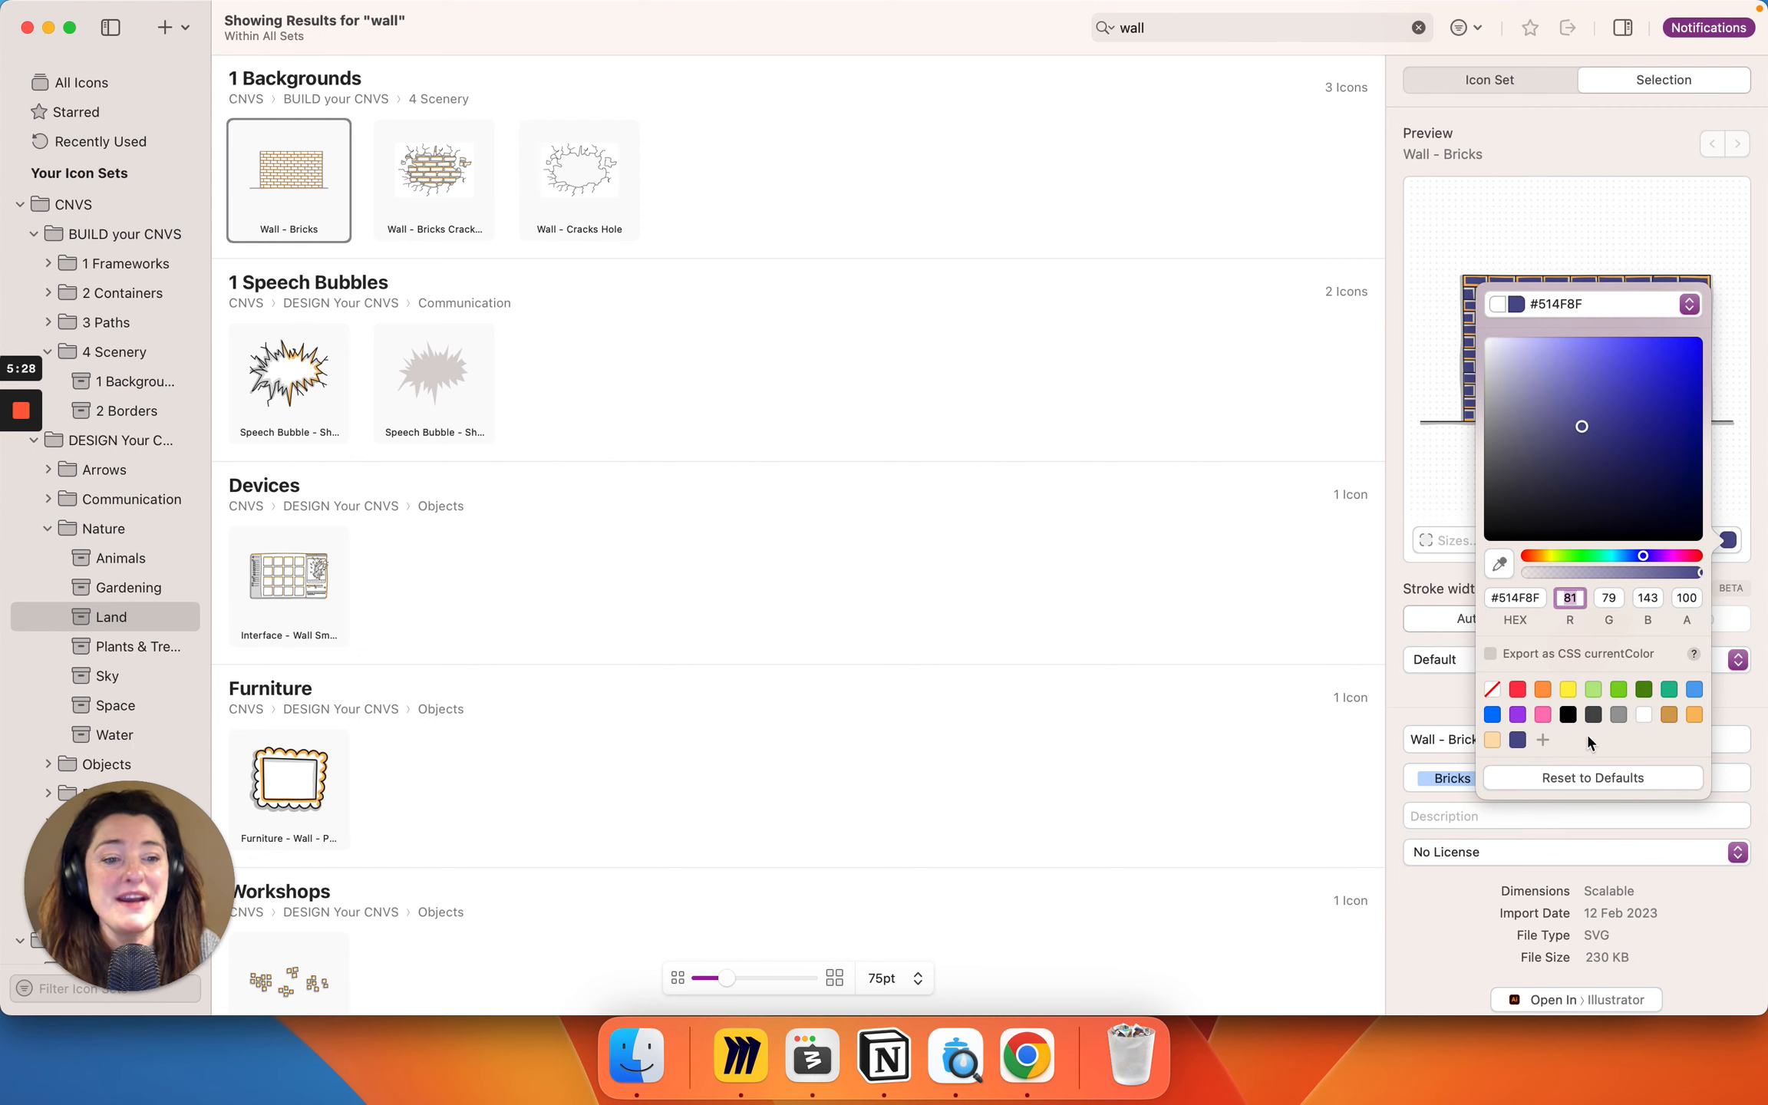
Step: Copy the Light Primary code 8584B1 from Notion and apply it to the brick wall's #FBBD60 fill in IconJar
key("super+Tab")
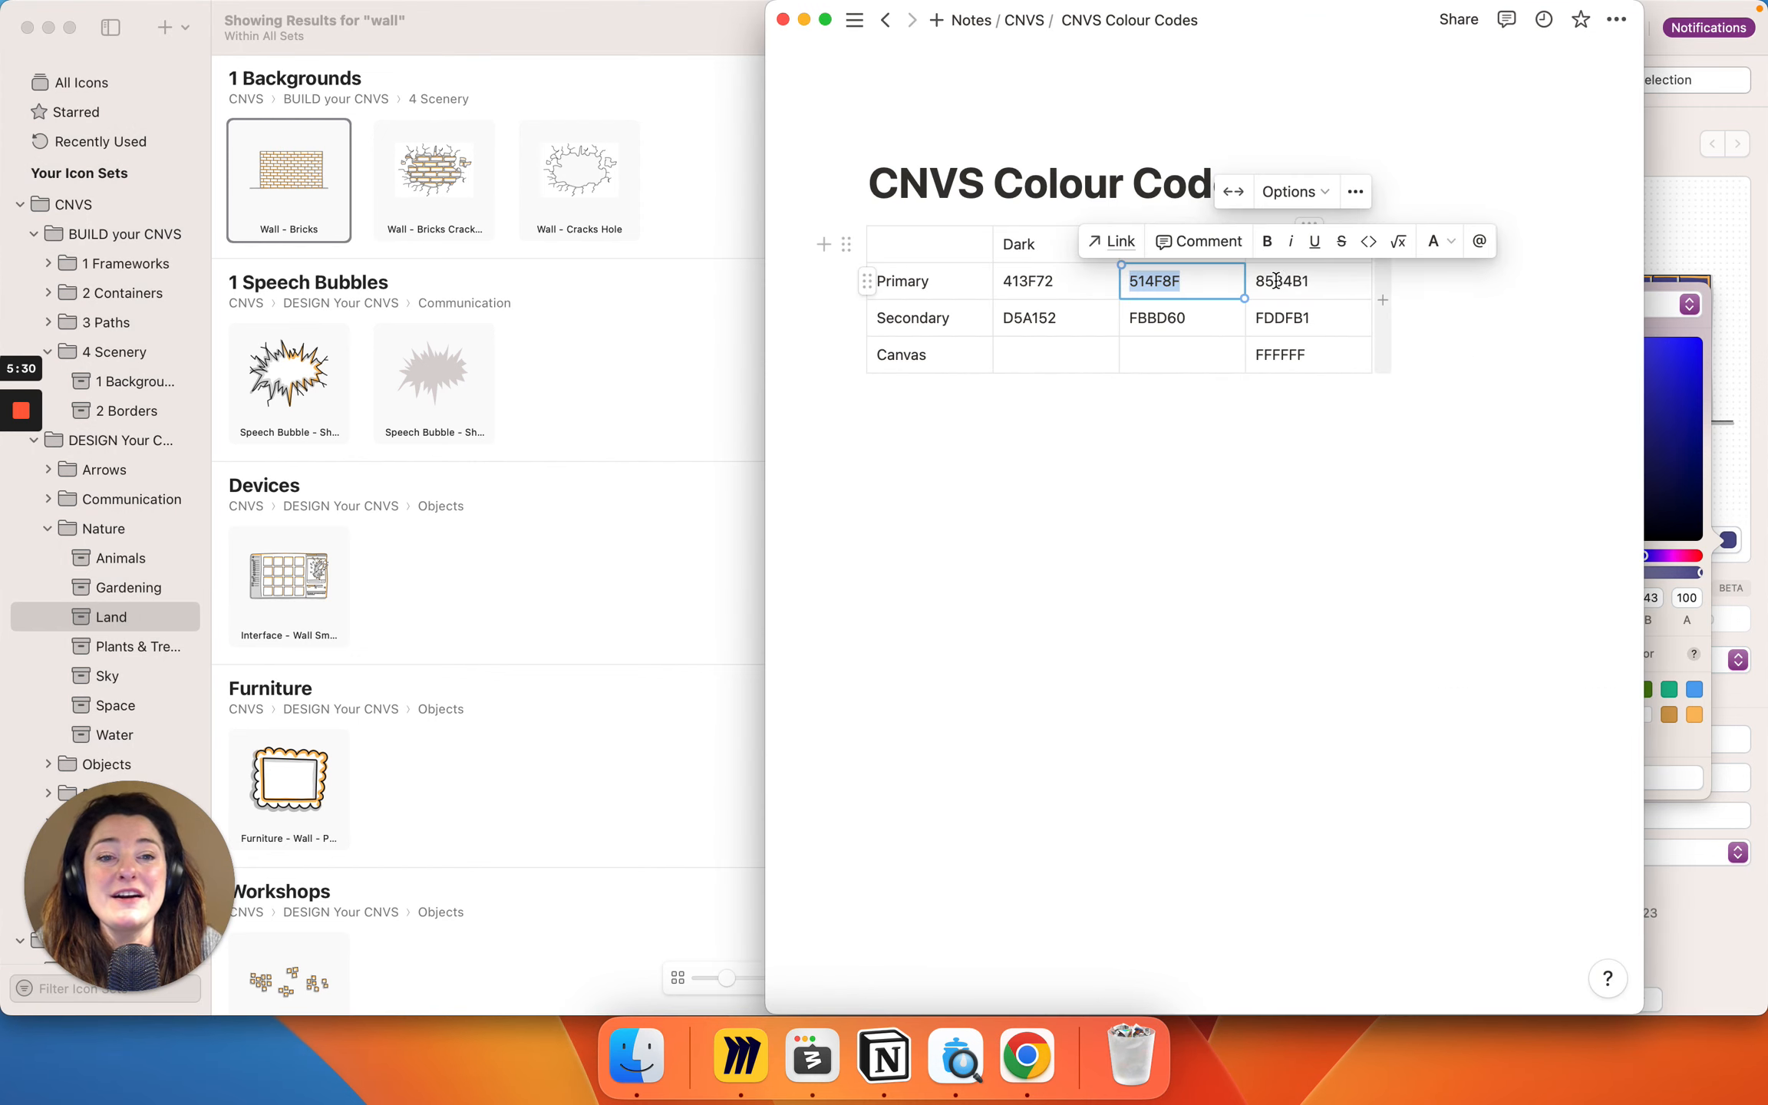
left_click(1274, 281)
left_click(1544, 347)
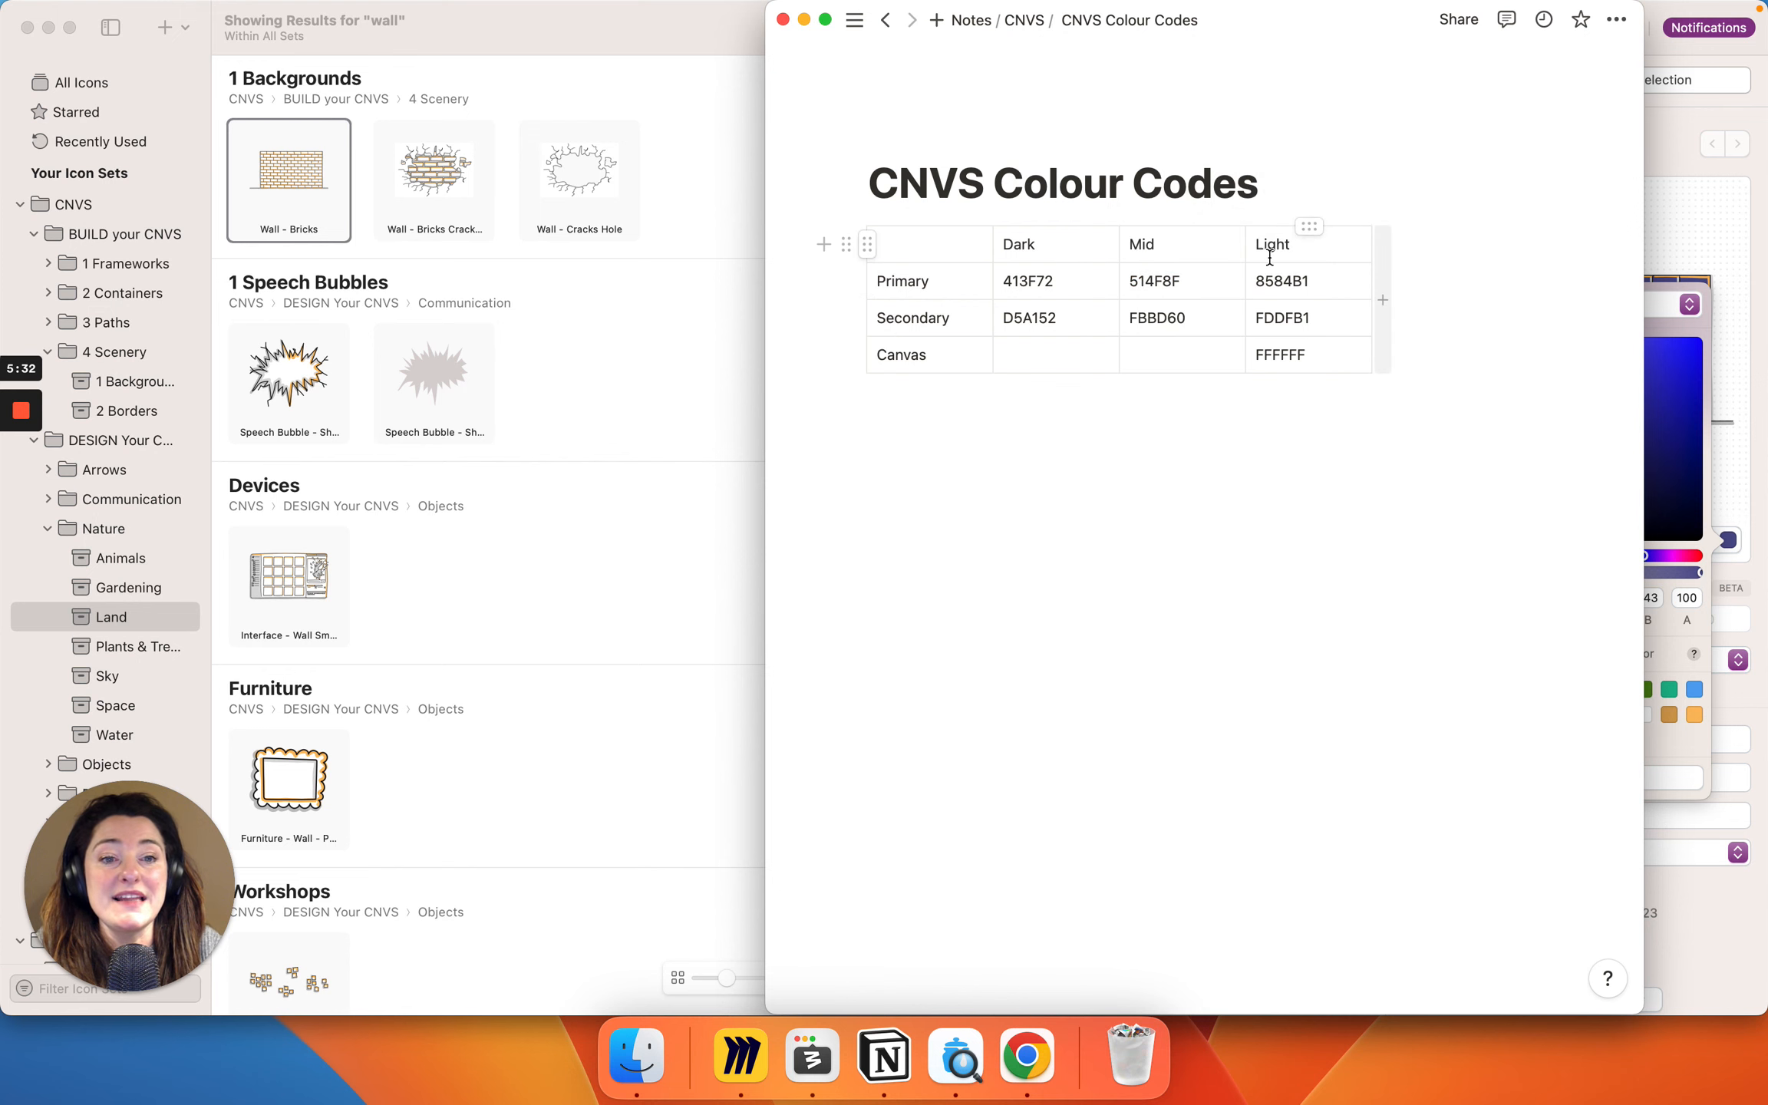
double_click(1281, 281)
key("super+c")
key("super+Tab")
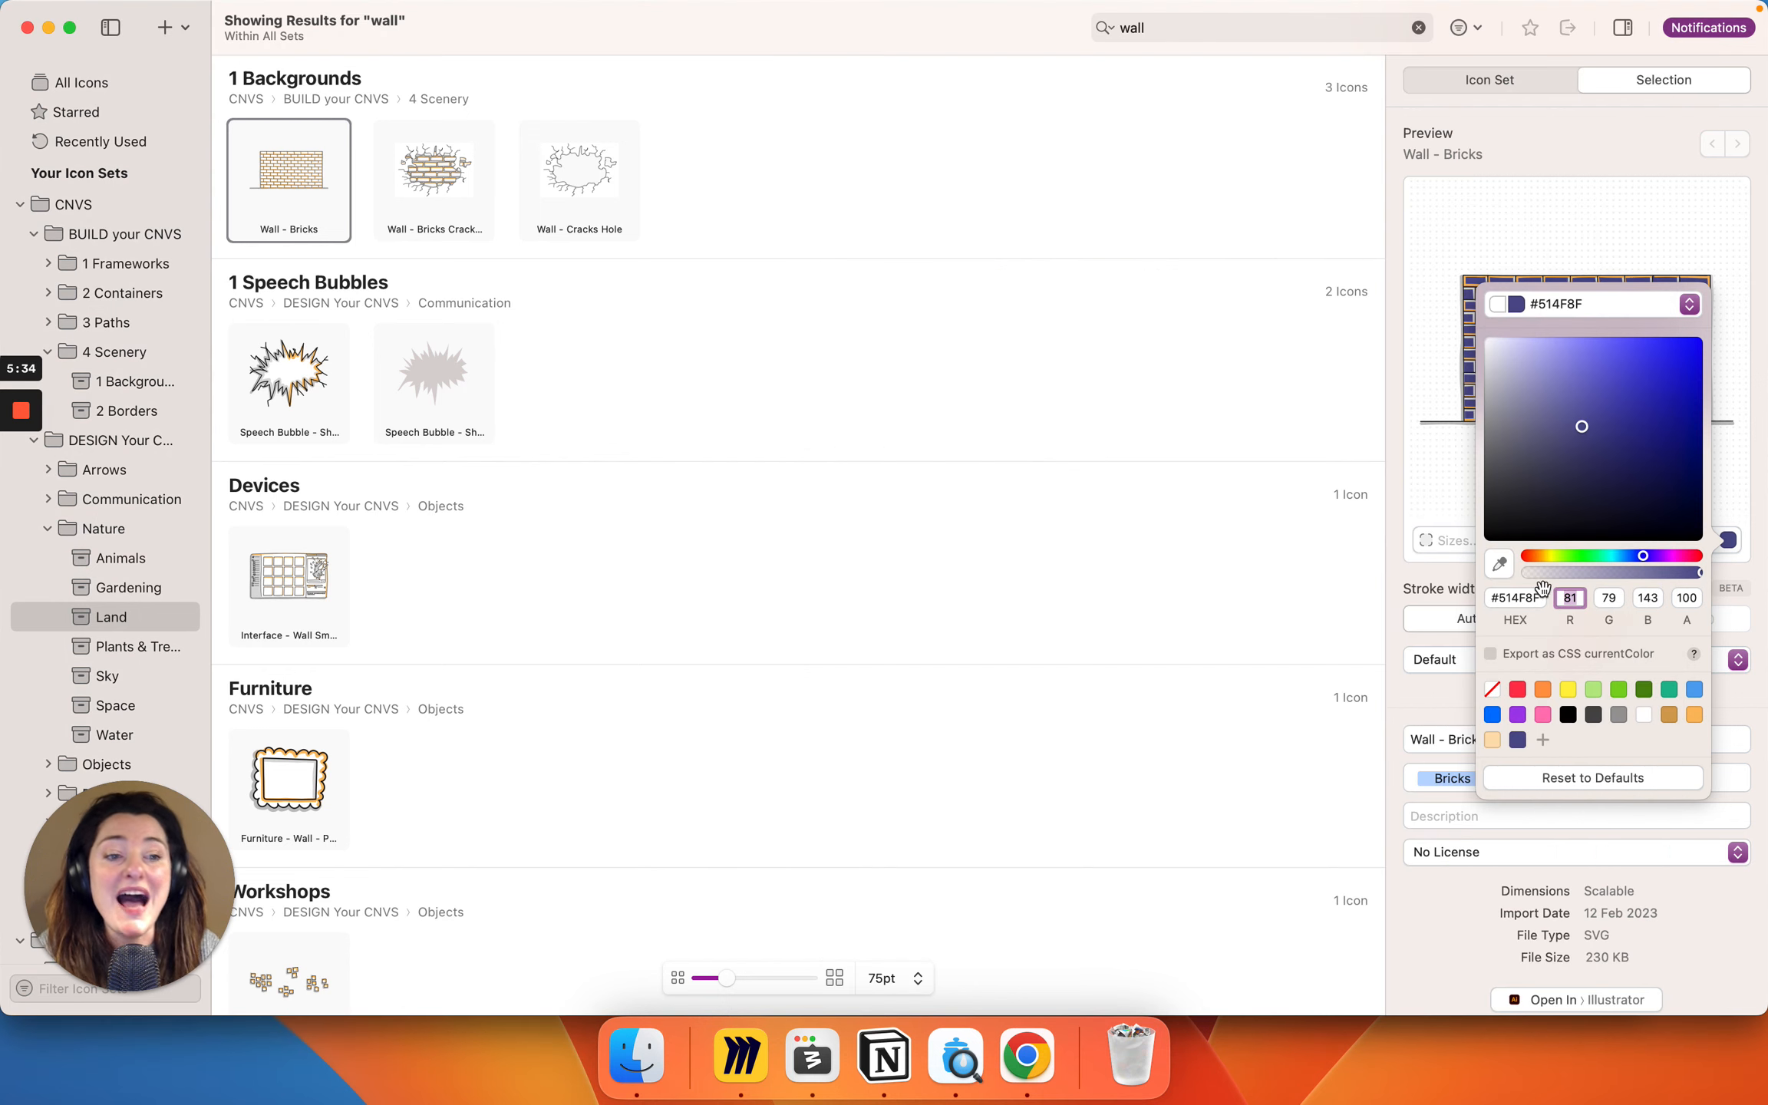
left_click(1636, 305)
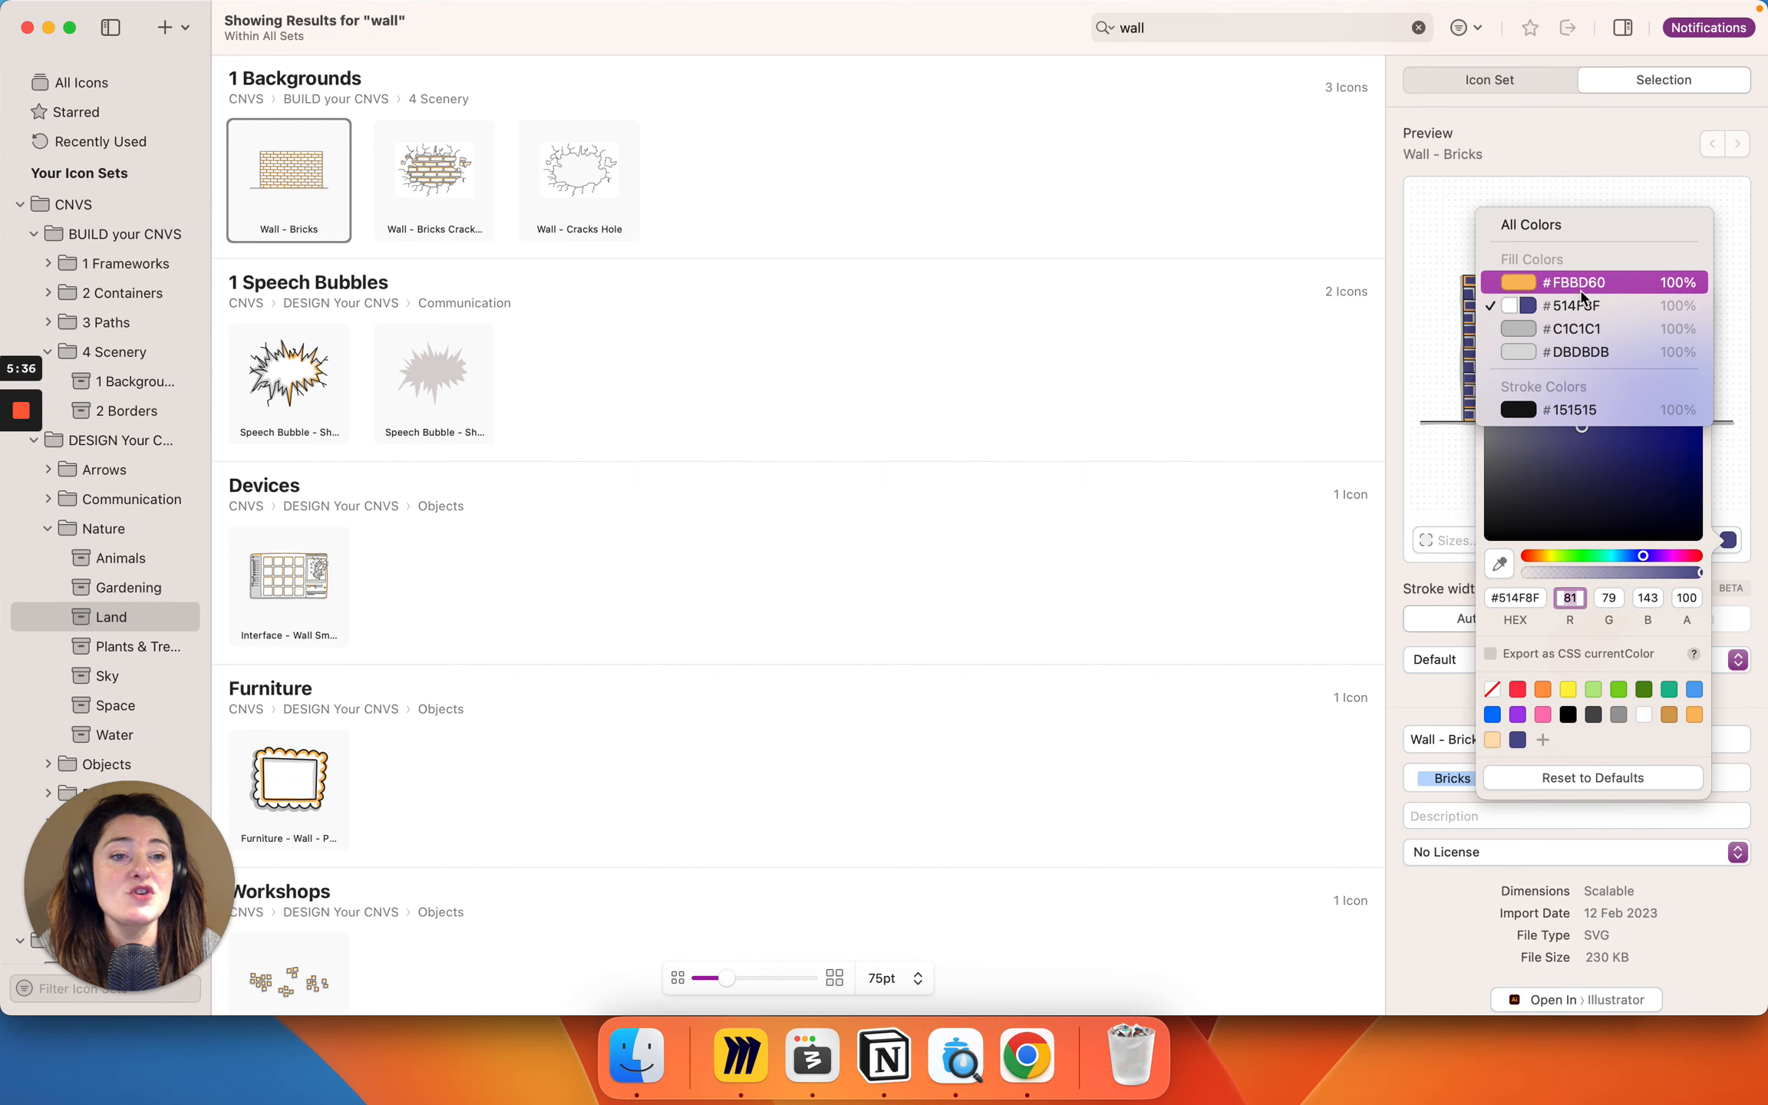
left_click(1544, 289)
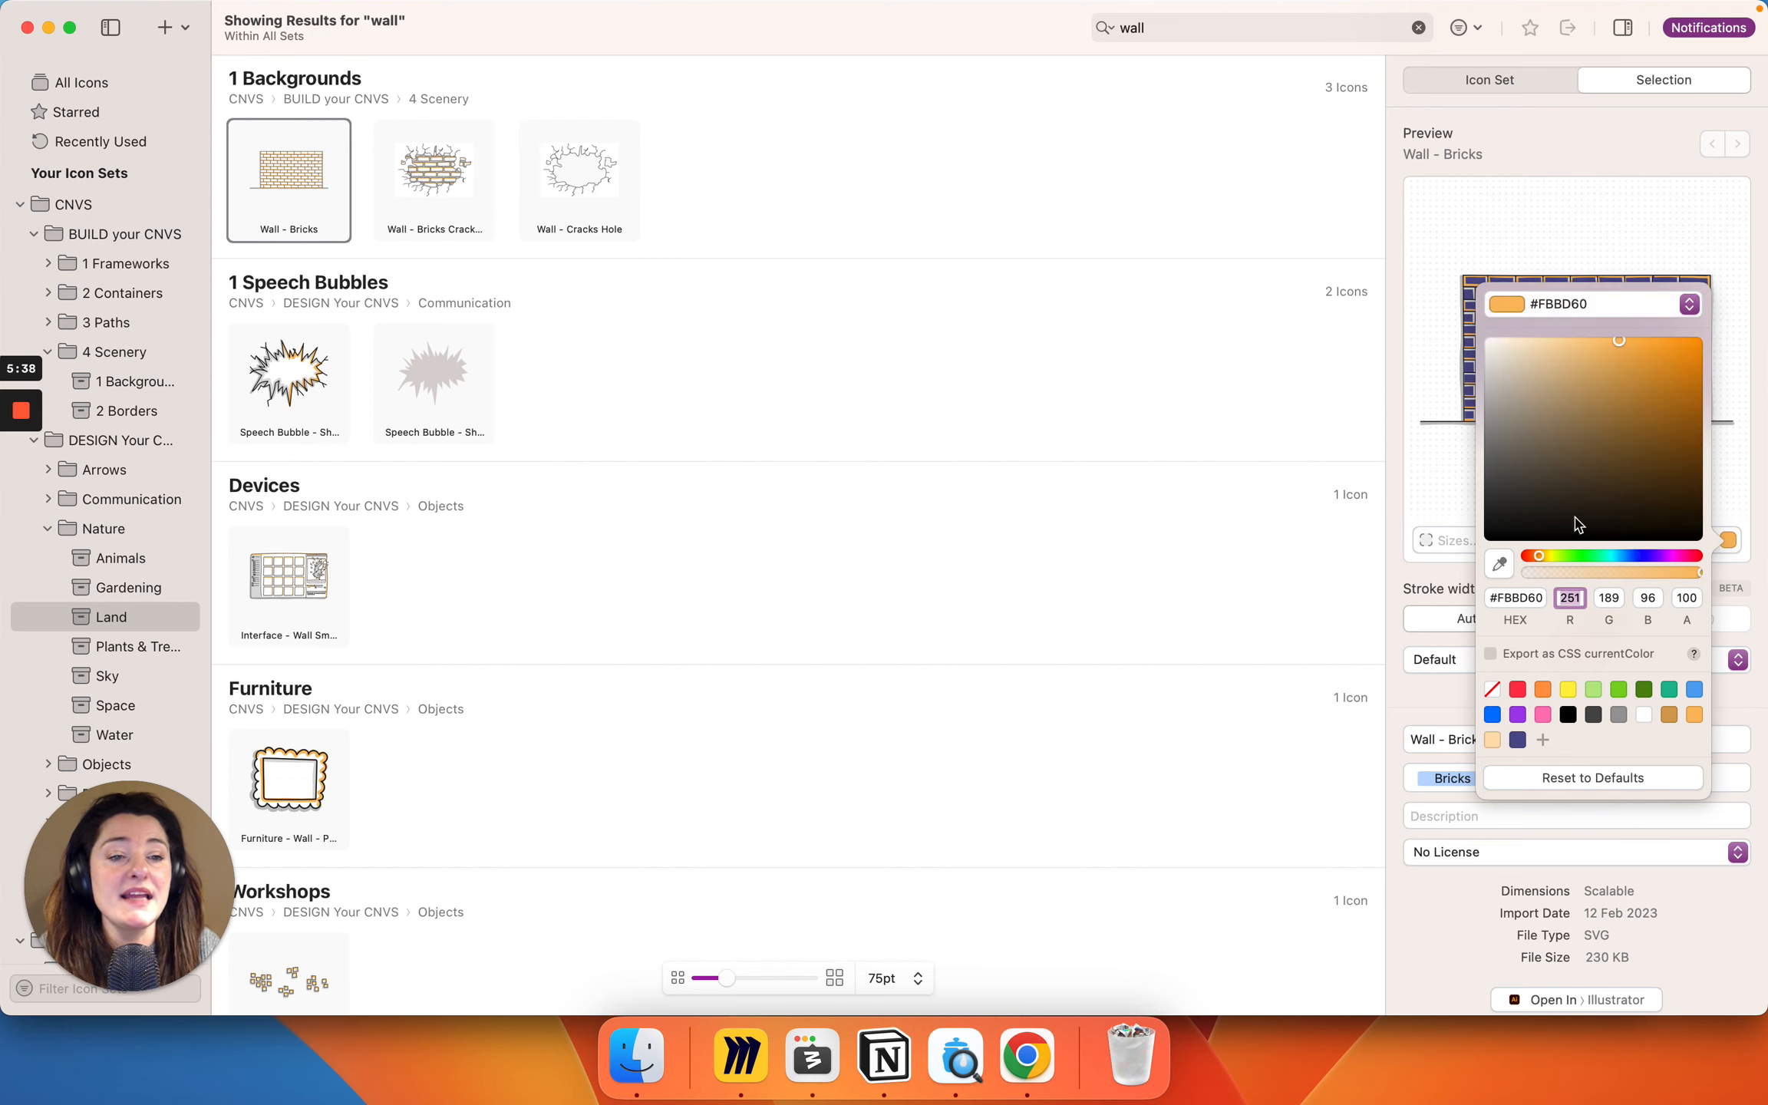
left_click(1520, 606)
key("super+v")
key("Return")
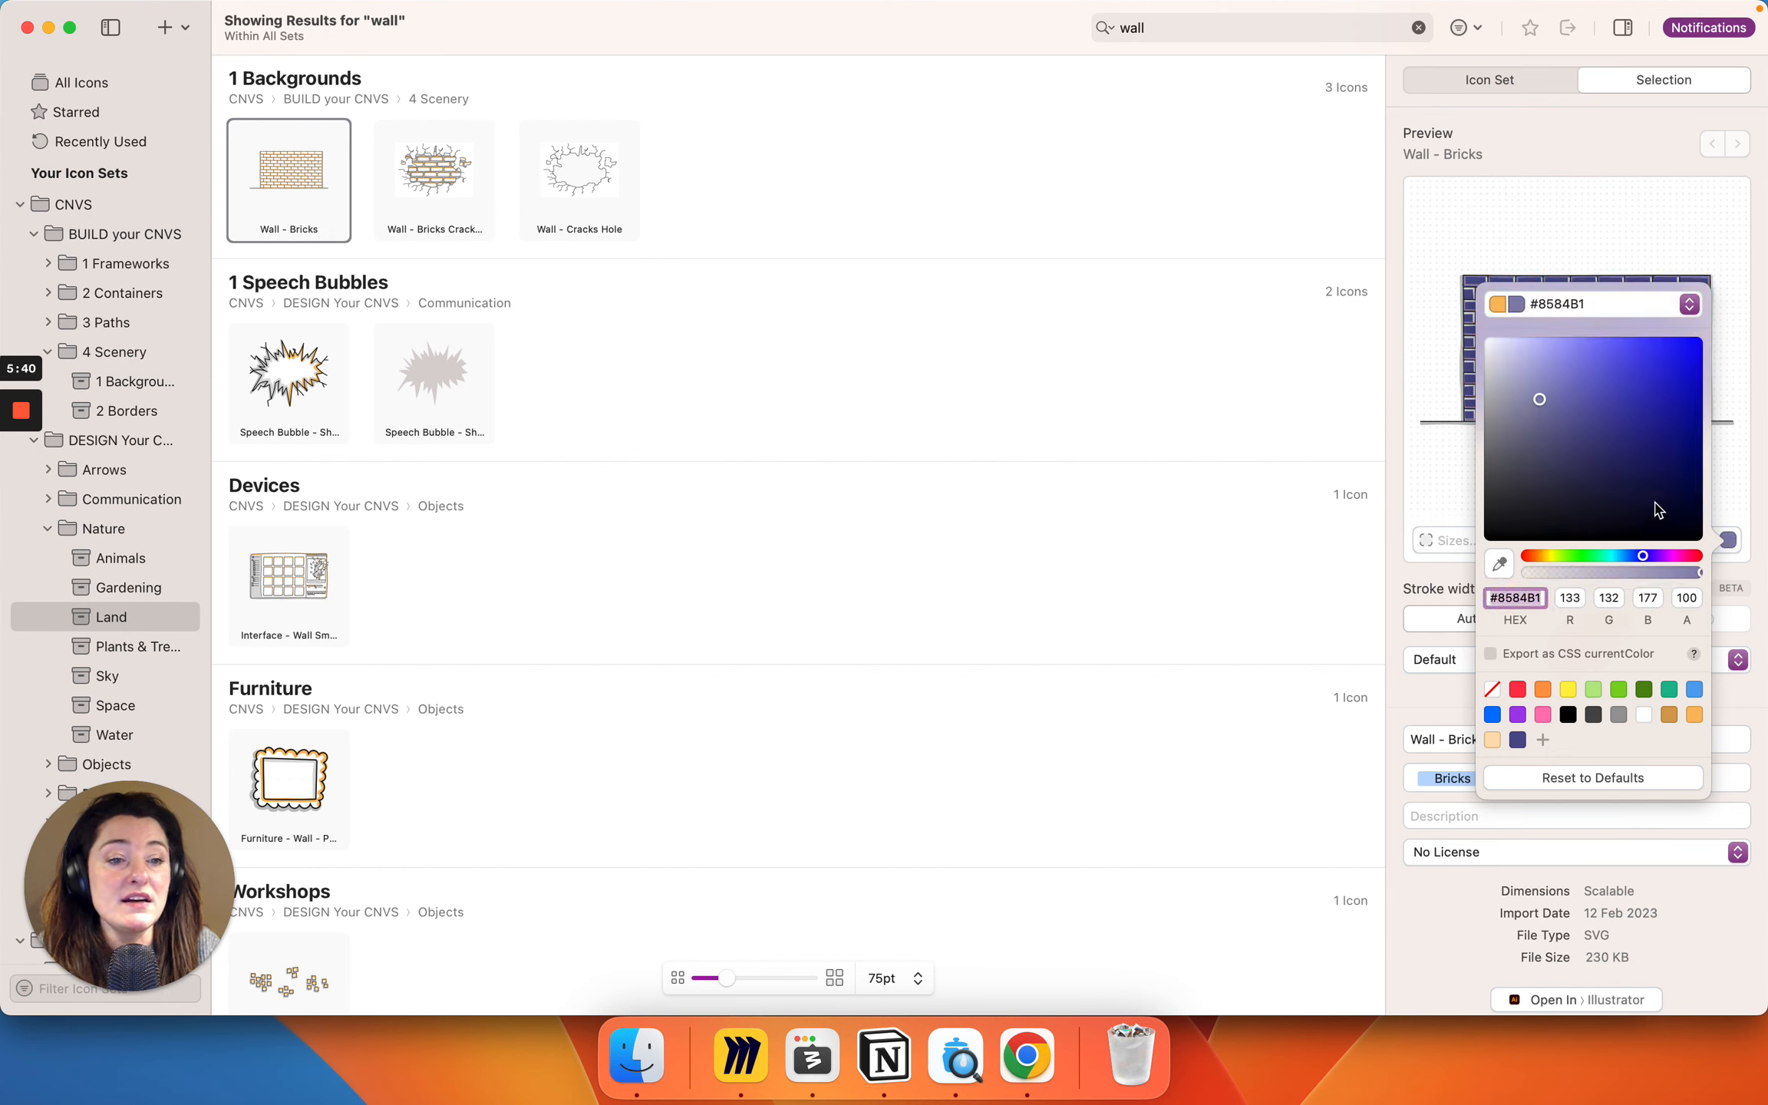
Step: Copy the Dark Primary code 413F72 from Notion and apply it to the brick wall's #DBDBDB fill in IconJar
key("super+Tab")
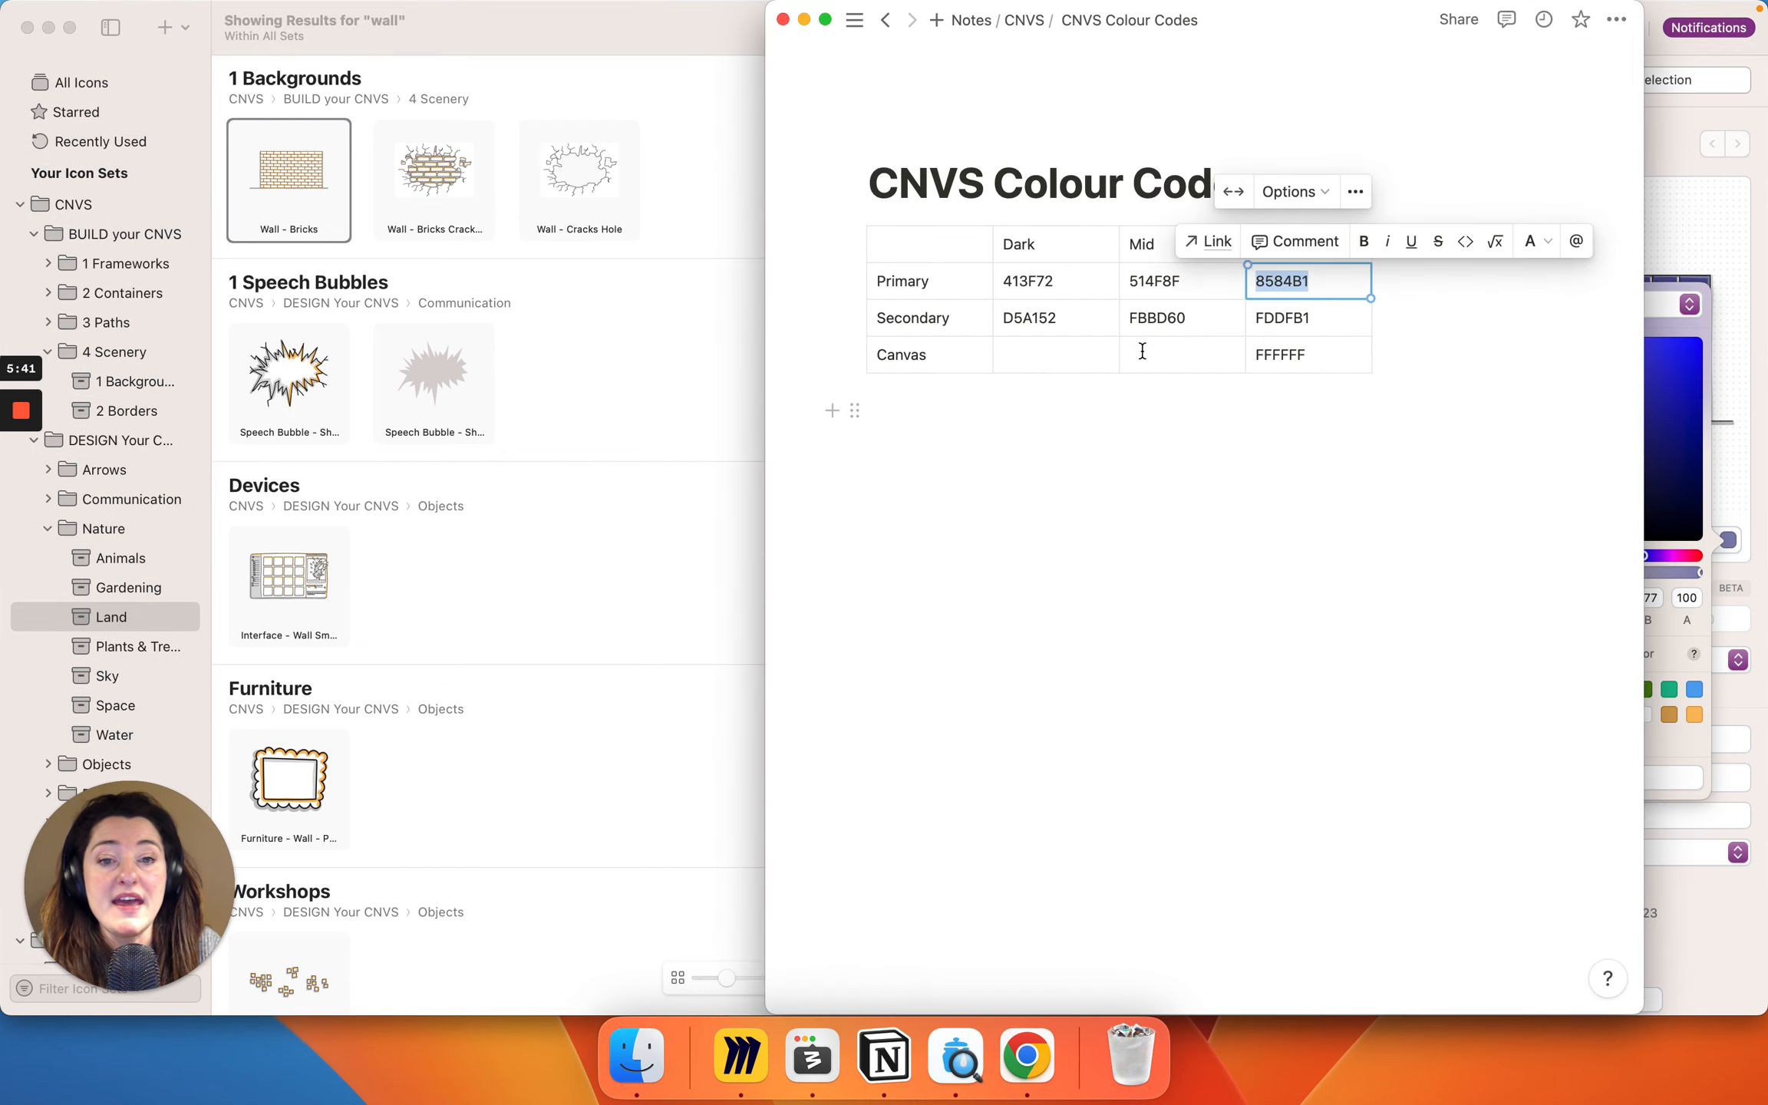
double_click(1028, 282)
key("super+Tab")
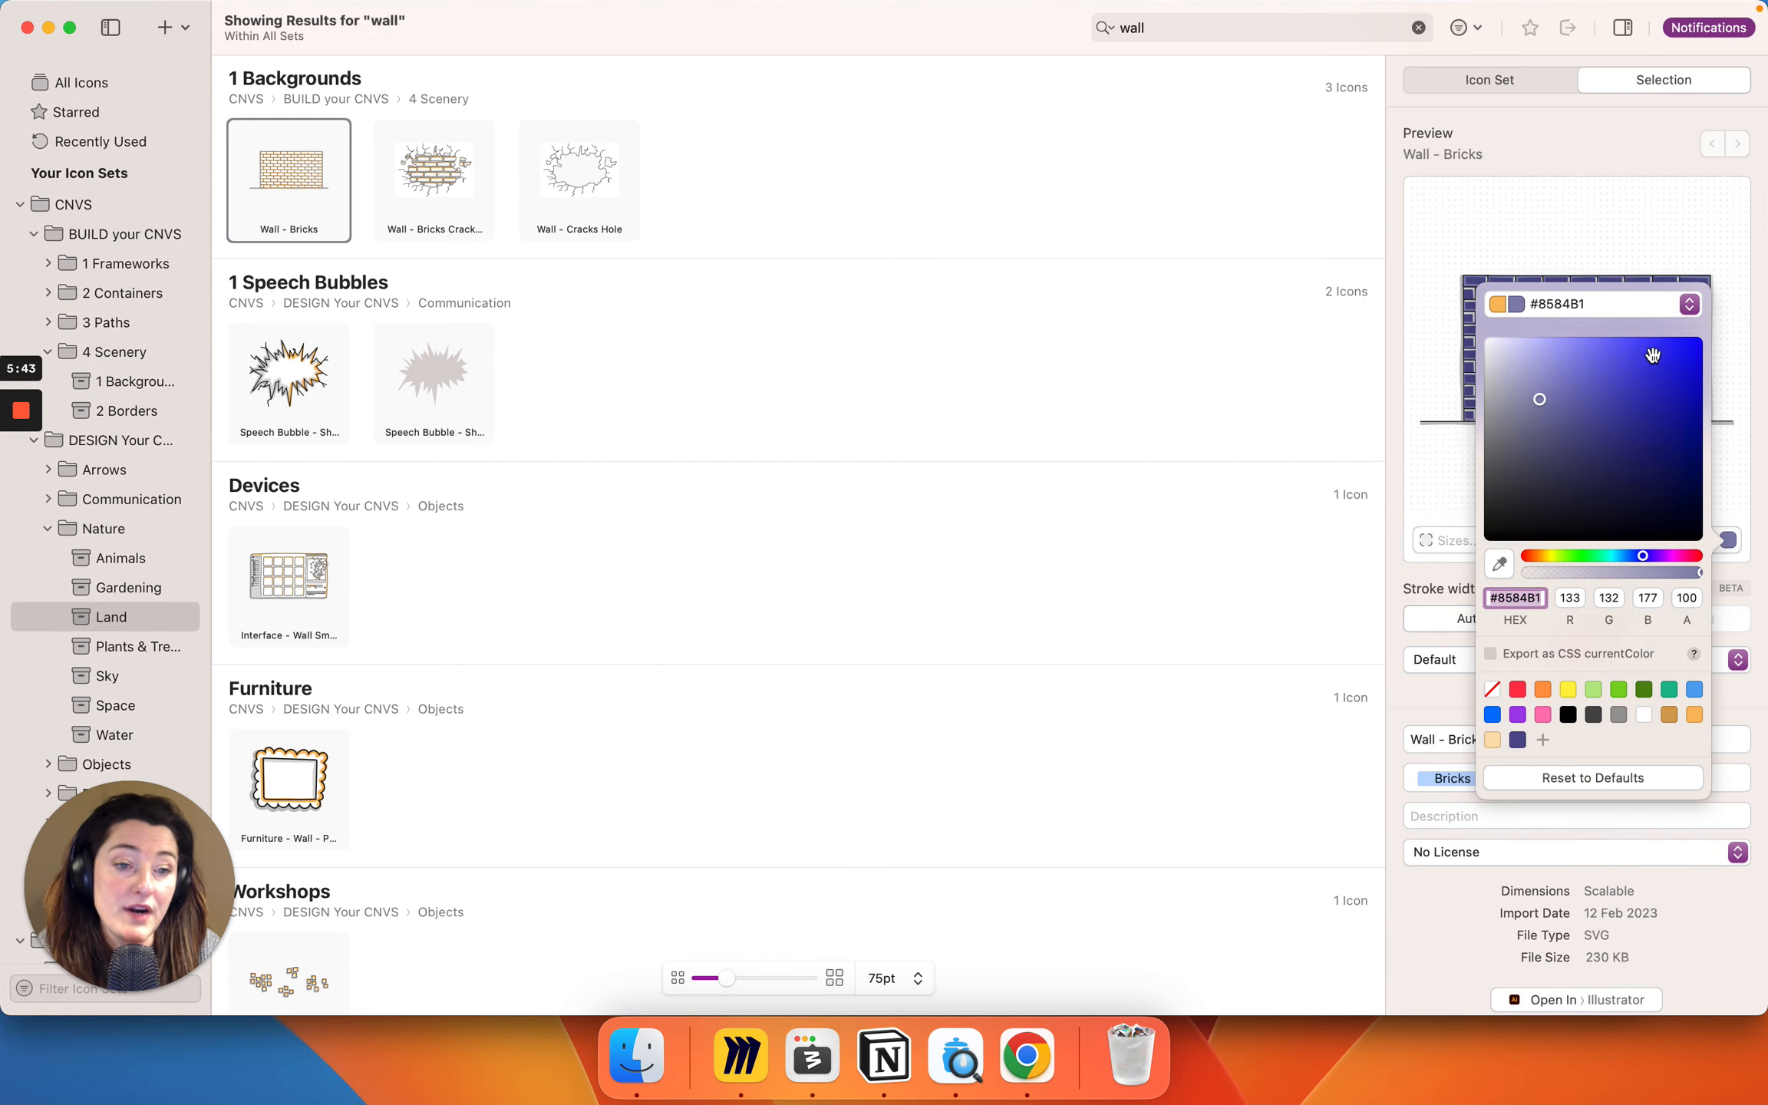
left_click(1615, 302)
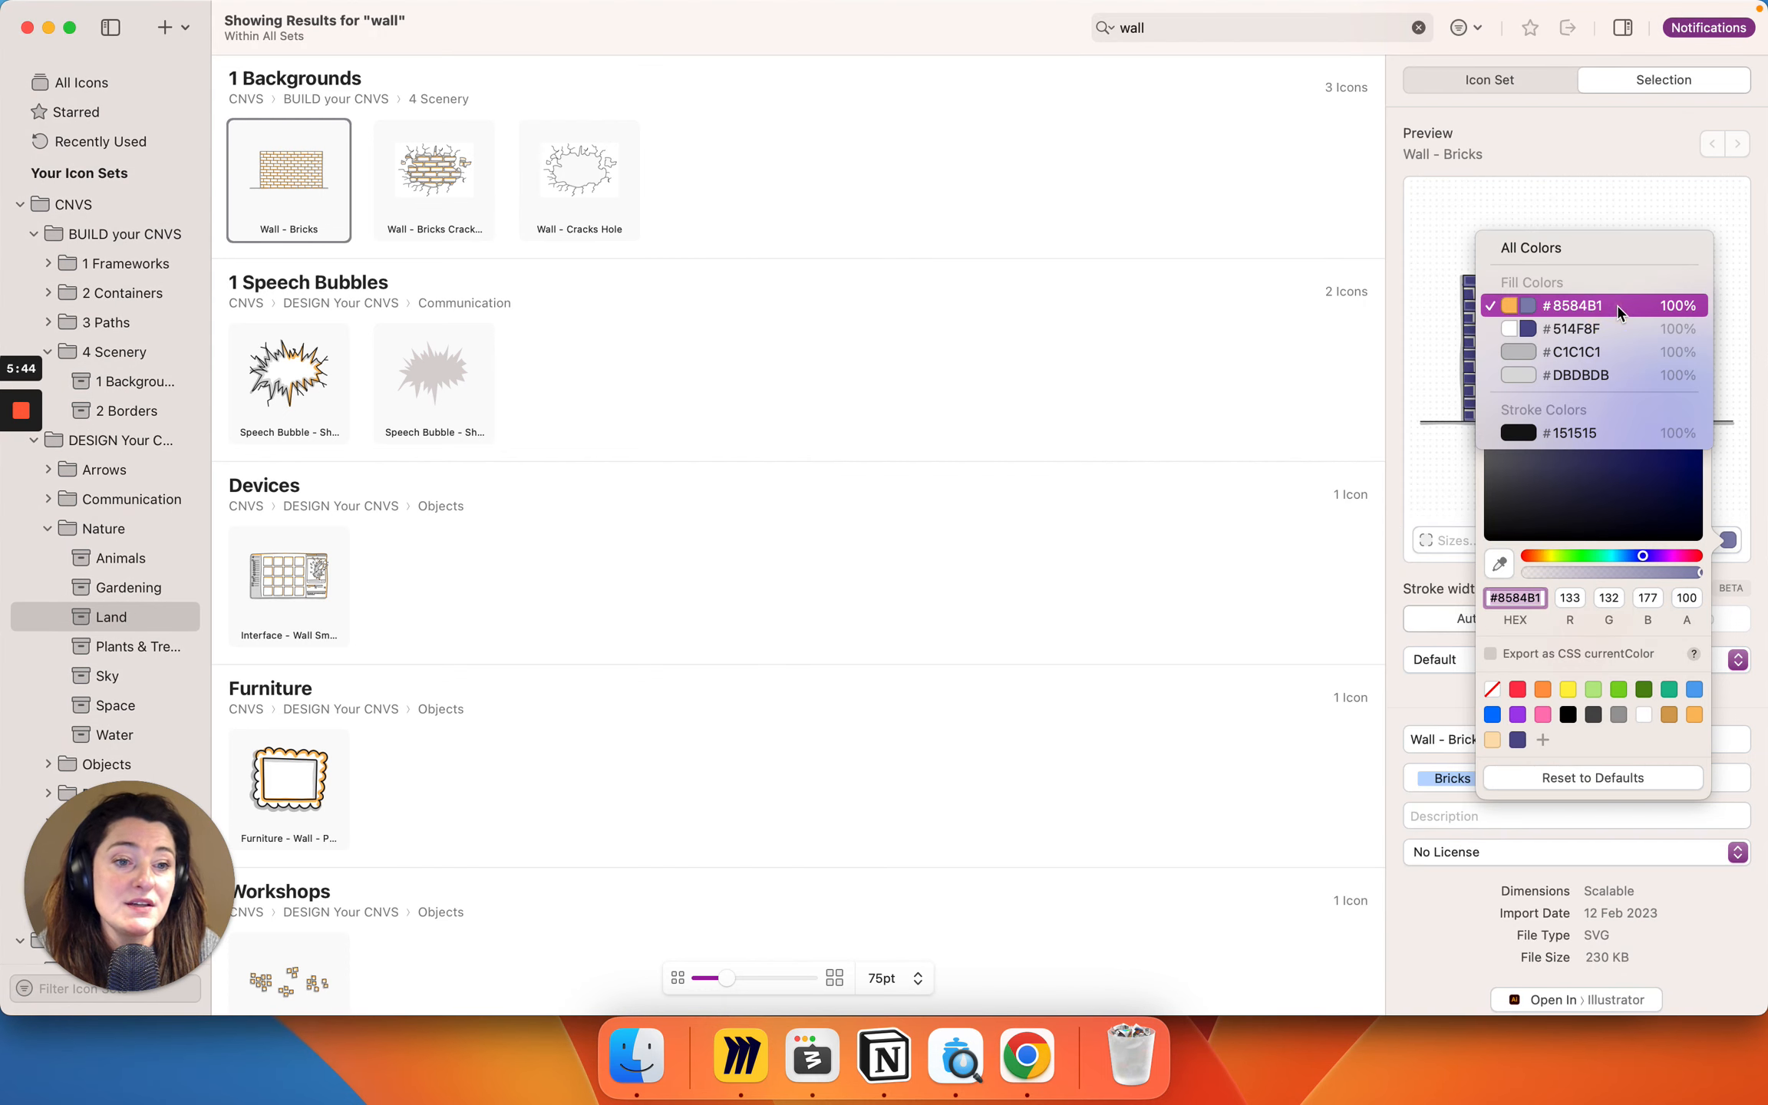
left_click(1562, 381)
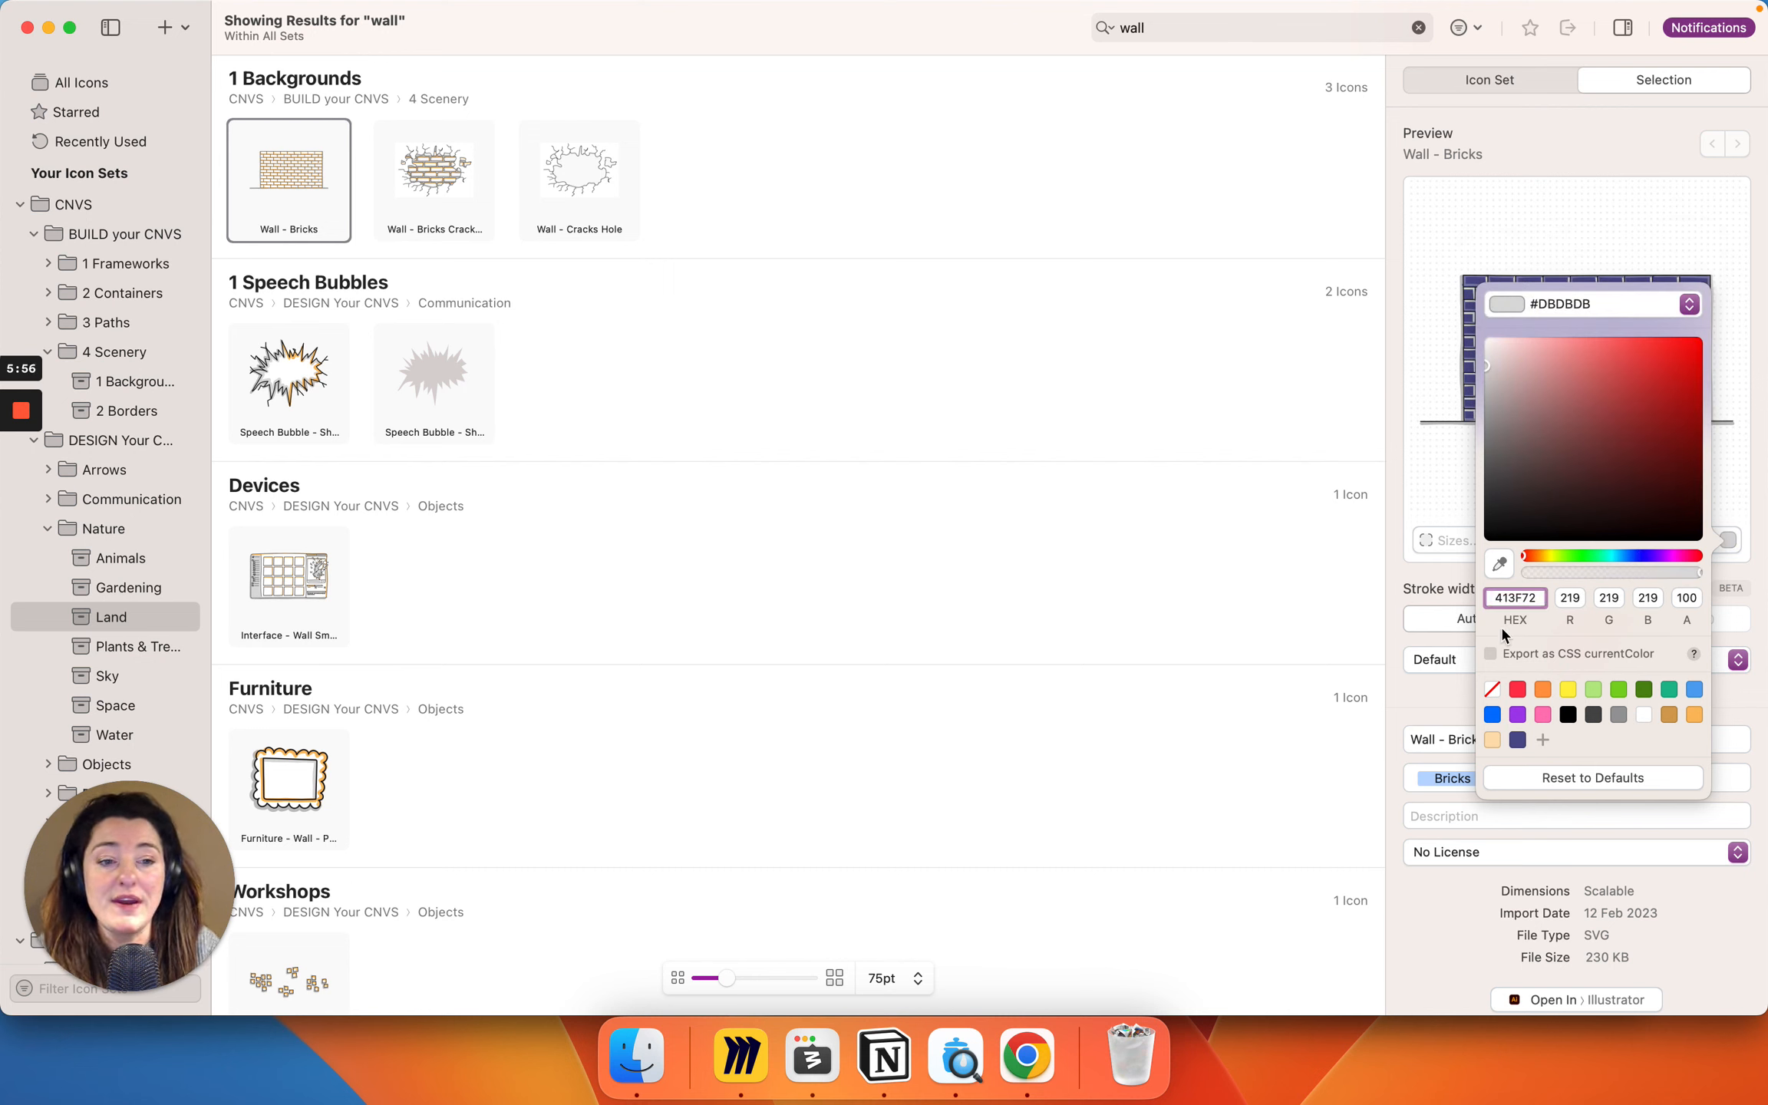
type("413F72")
key("Return")
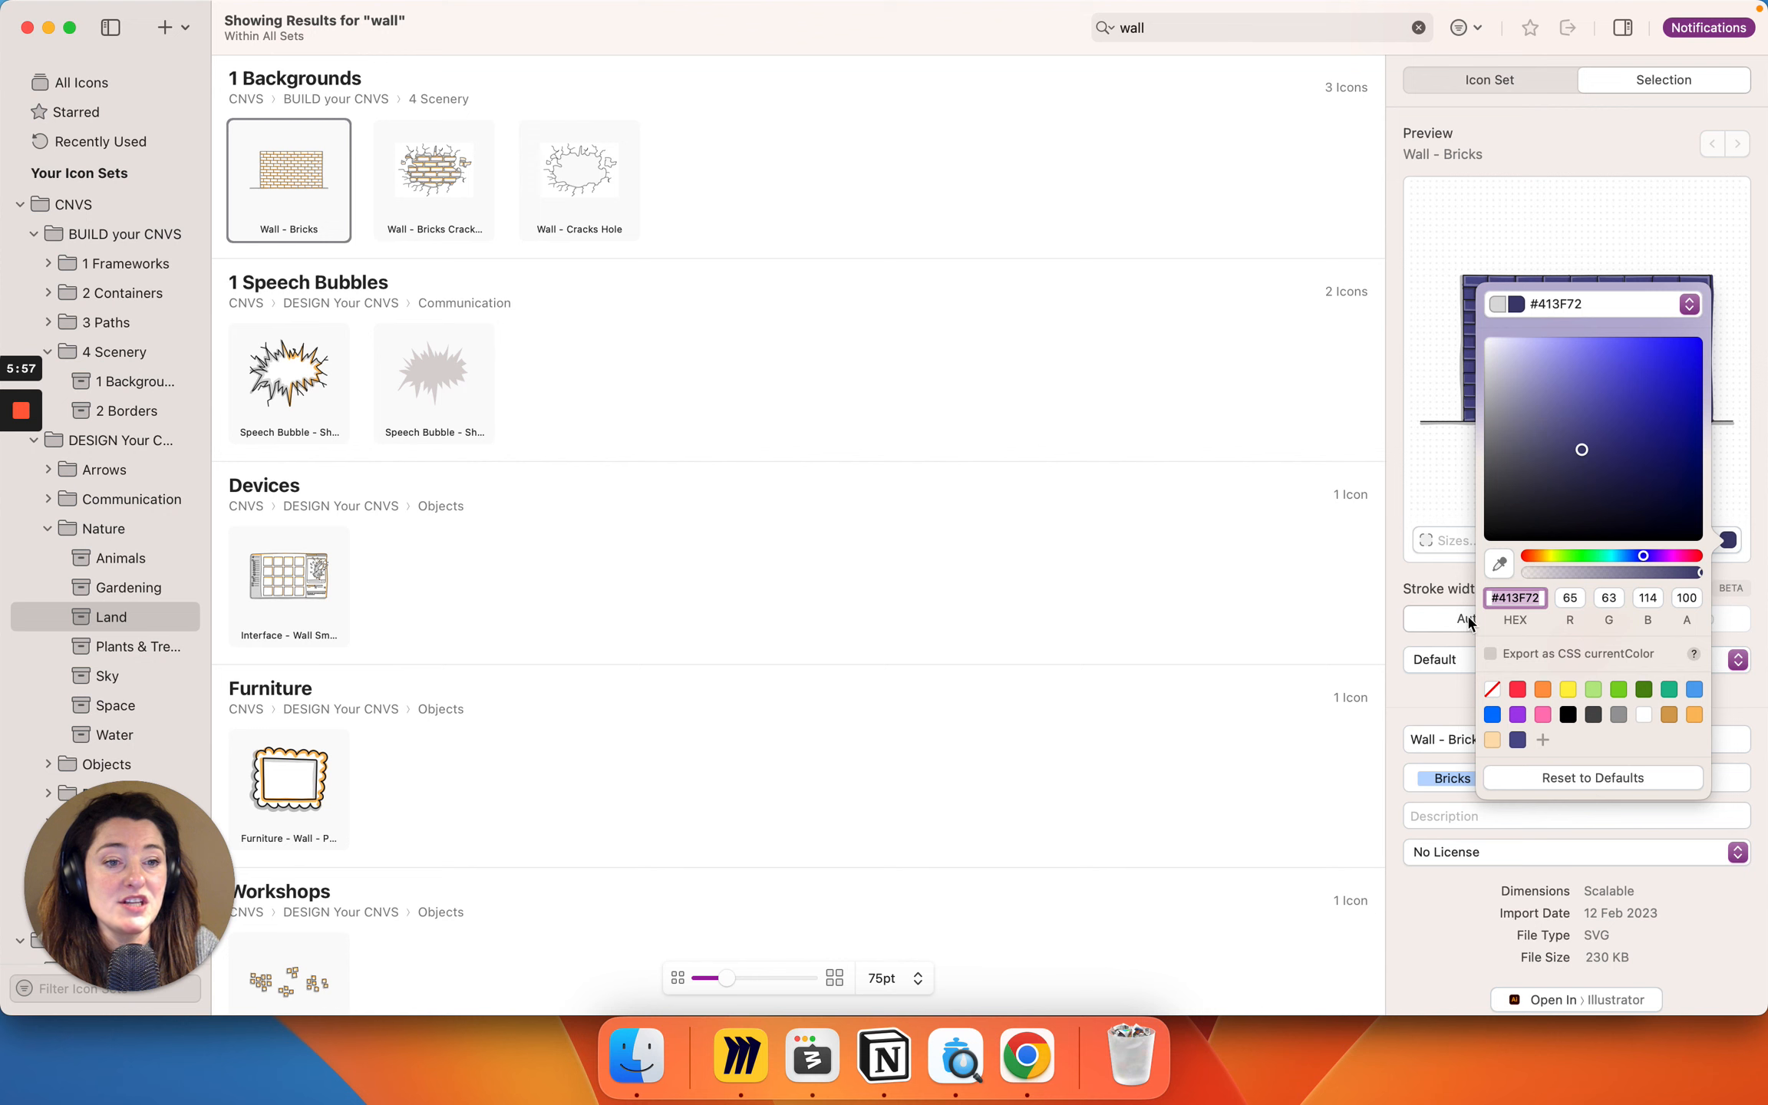
left_click(1706, 245)
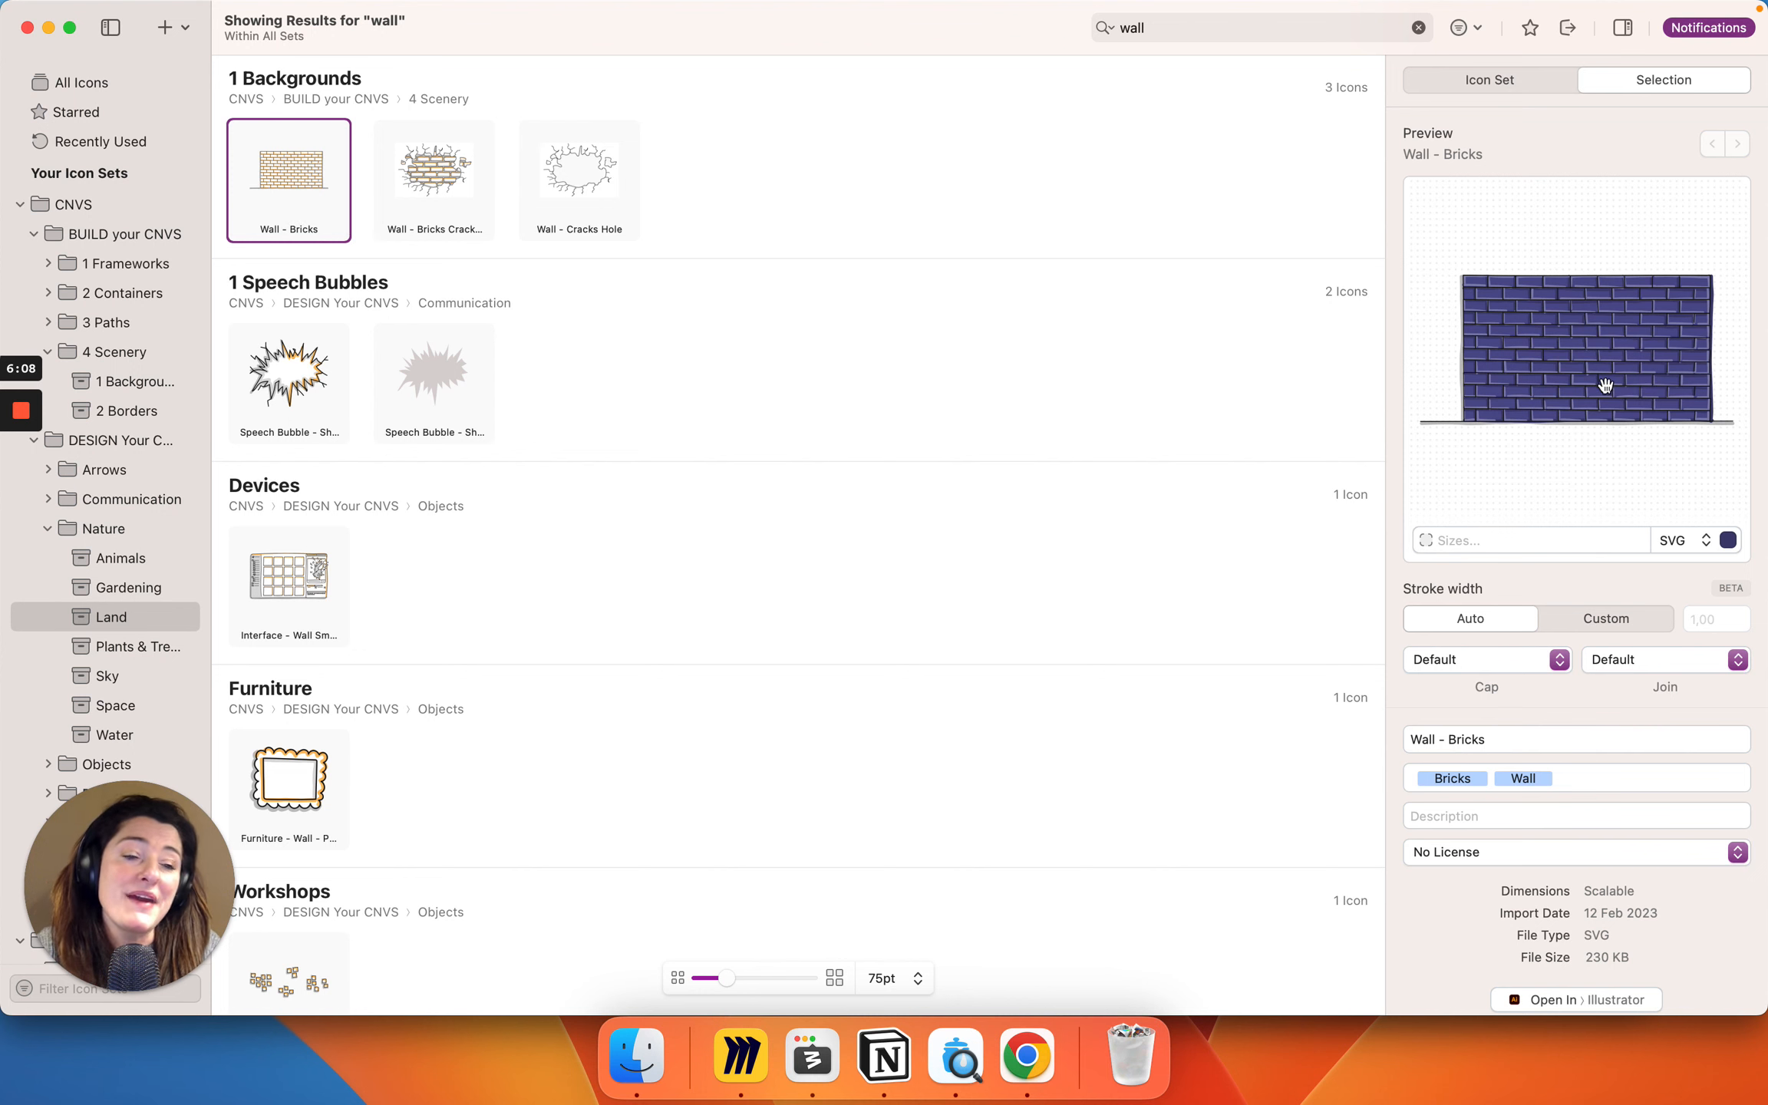
Step: Place the recoloured Wall - Bricks icon in the empty area of the CNVS Demo board in Miro
left_click_drag(1595, 369, 865, 458)
left_click(1672, 475)
scroll(1132, 712, "right", 2)
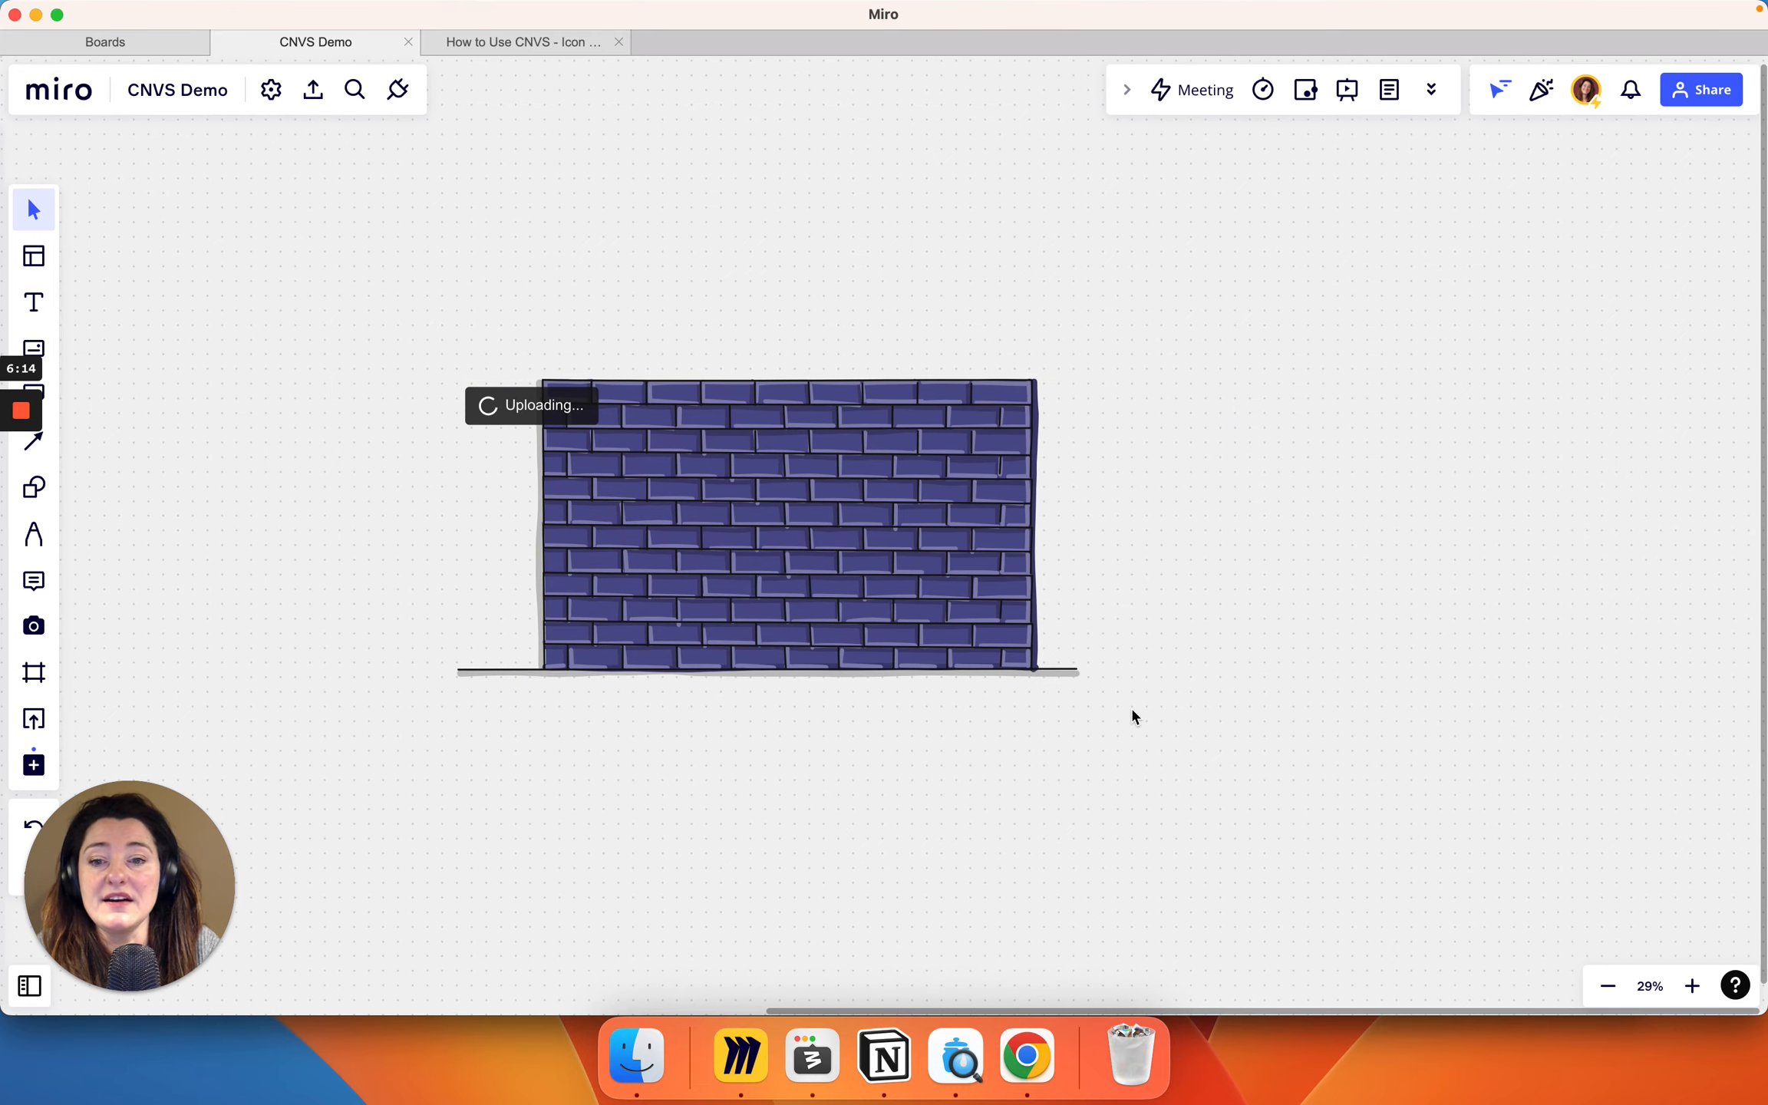
scroll(698, 731, "down", 1)
Step: Draw a wide grey rectangle directly below the brick wall and widen it beyond both ends of the ground line
key("r")
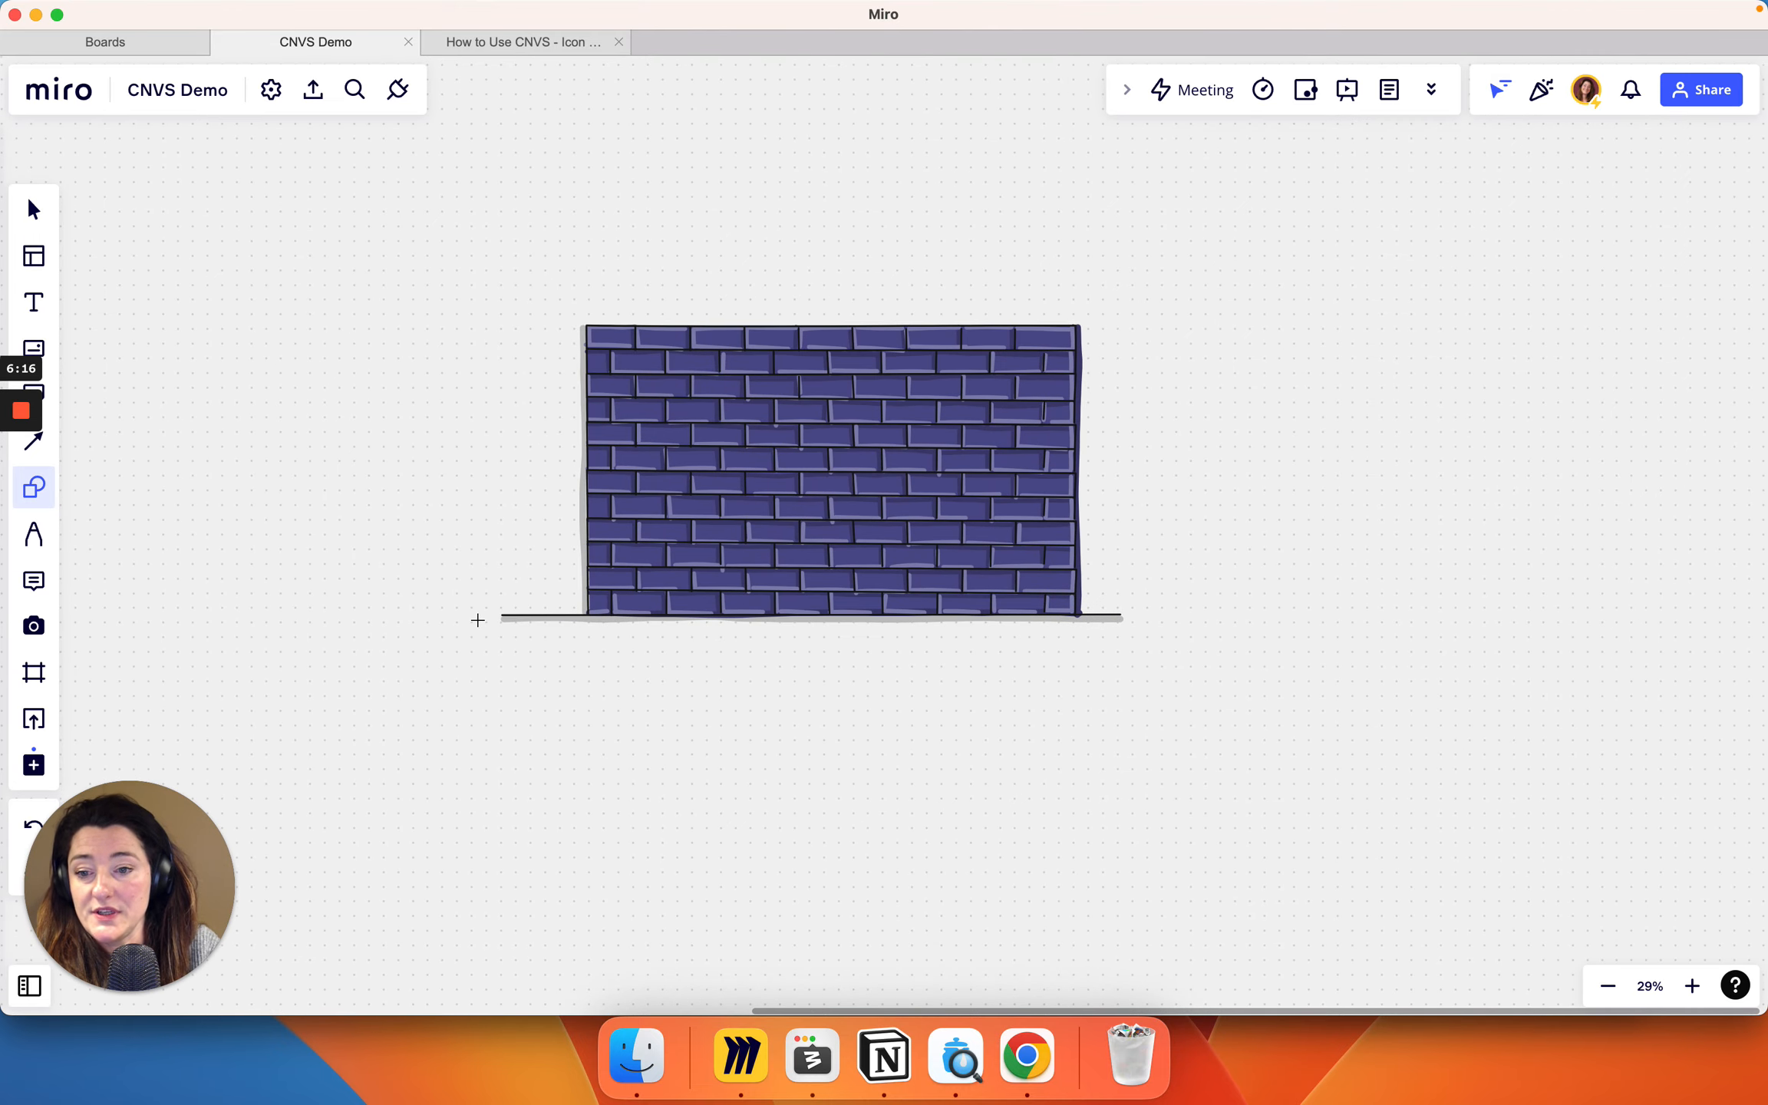
left_click_drag(471, 622, 1149, 790)
left_click_drag(1160, 694, 1218, 693)
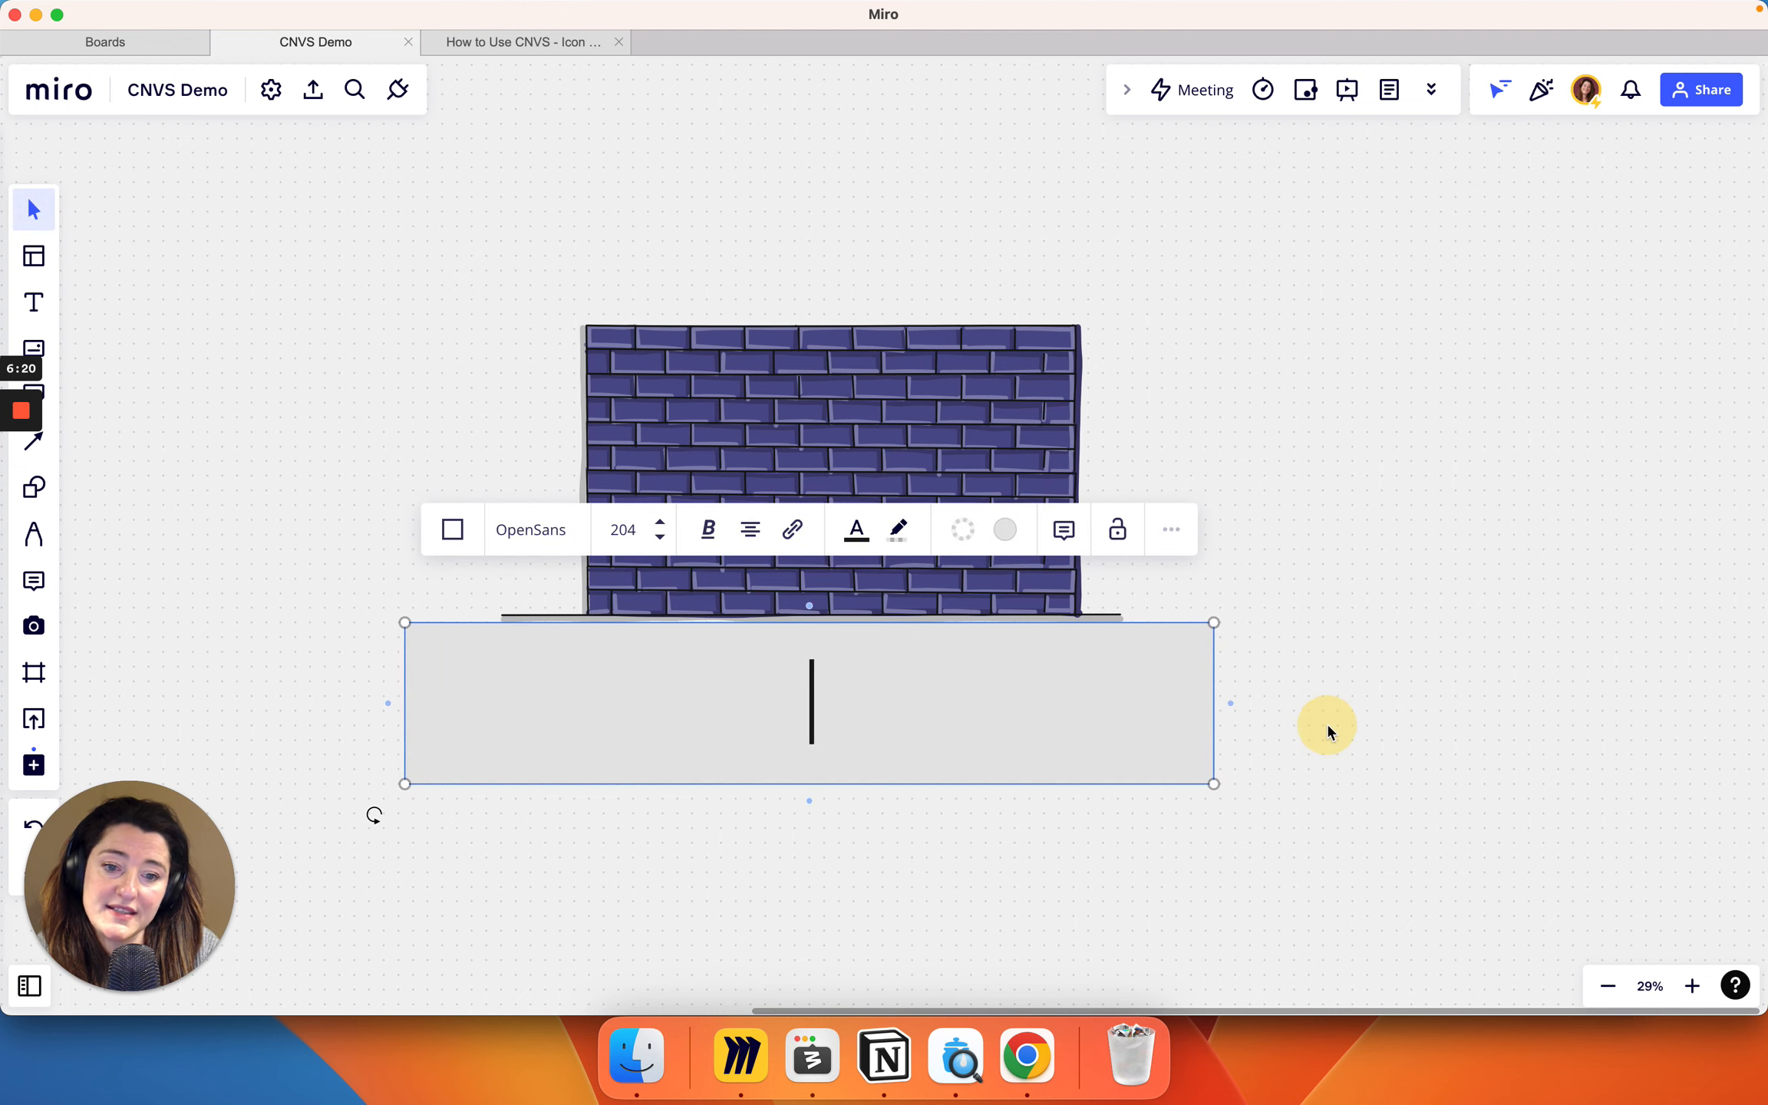
left_click(1357, 675)
Step: Switch to IconJar, search all sets for "cloud" and find the 2 Borders icons
key("super+Tab")
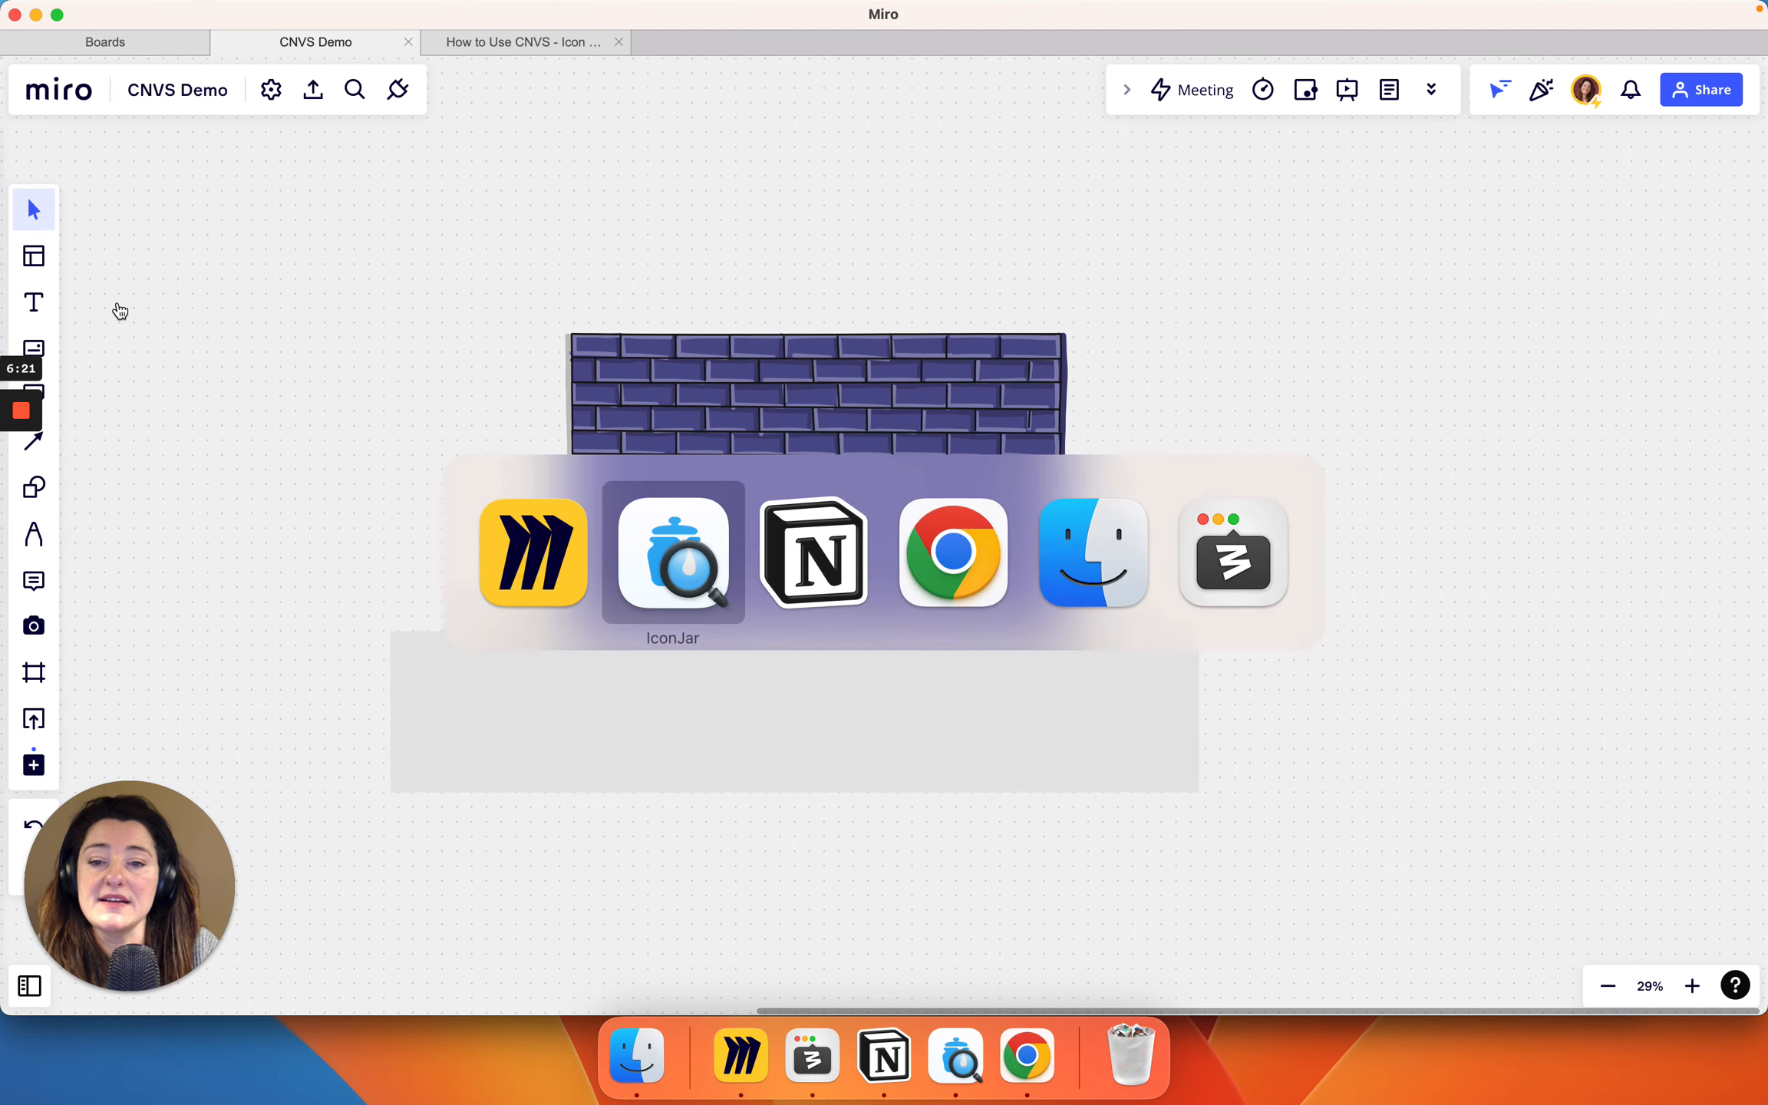
left_click(686, 526)
left_click(1128, 25)
type("cloud")
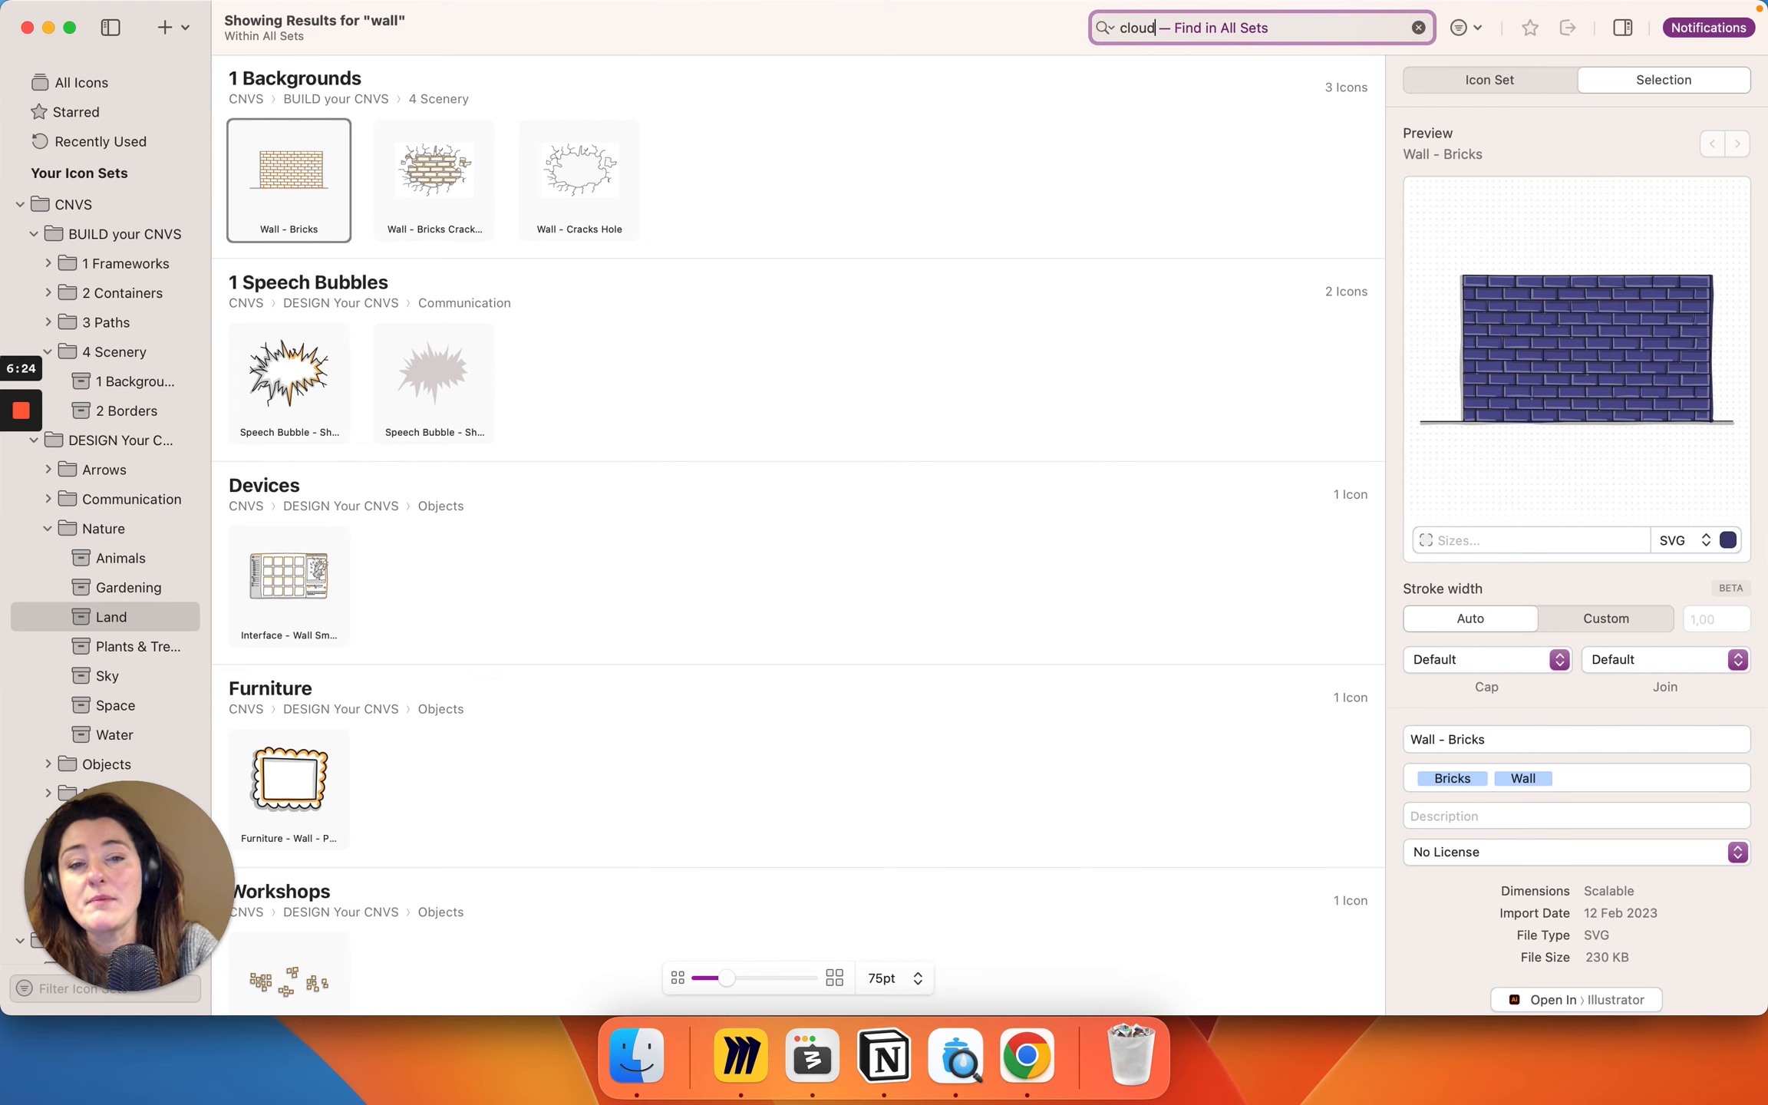
key("Return")
scroll(1020, 731, "down", 10)
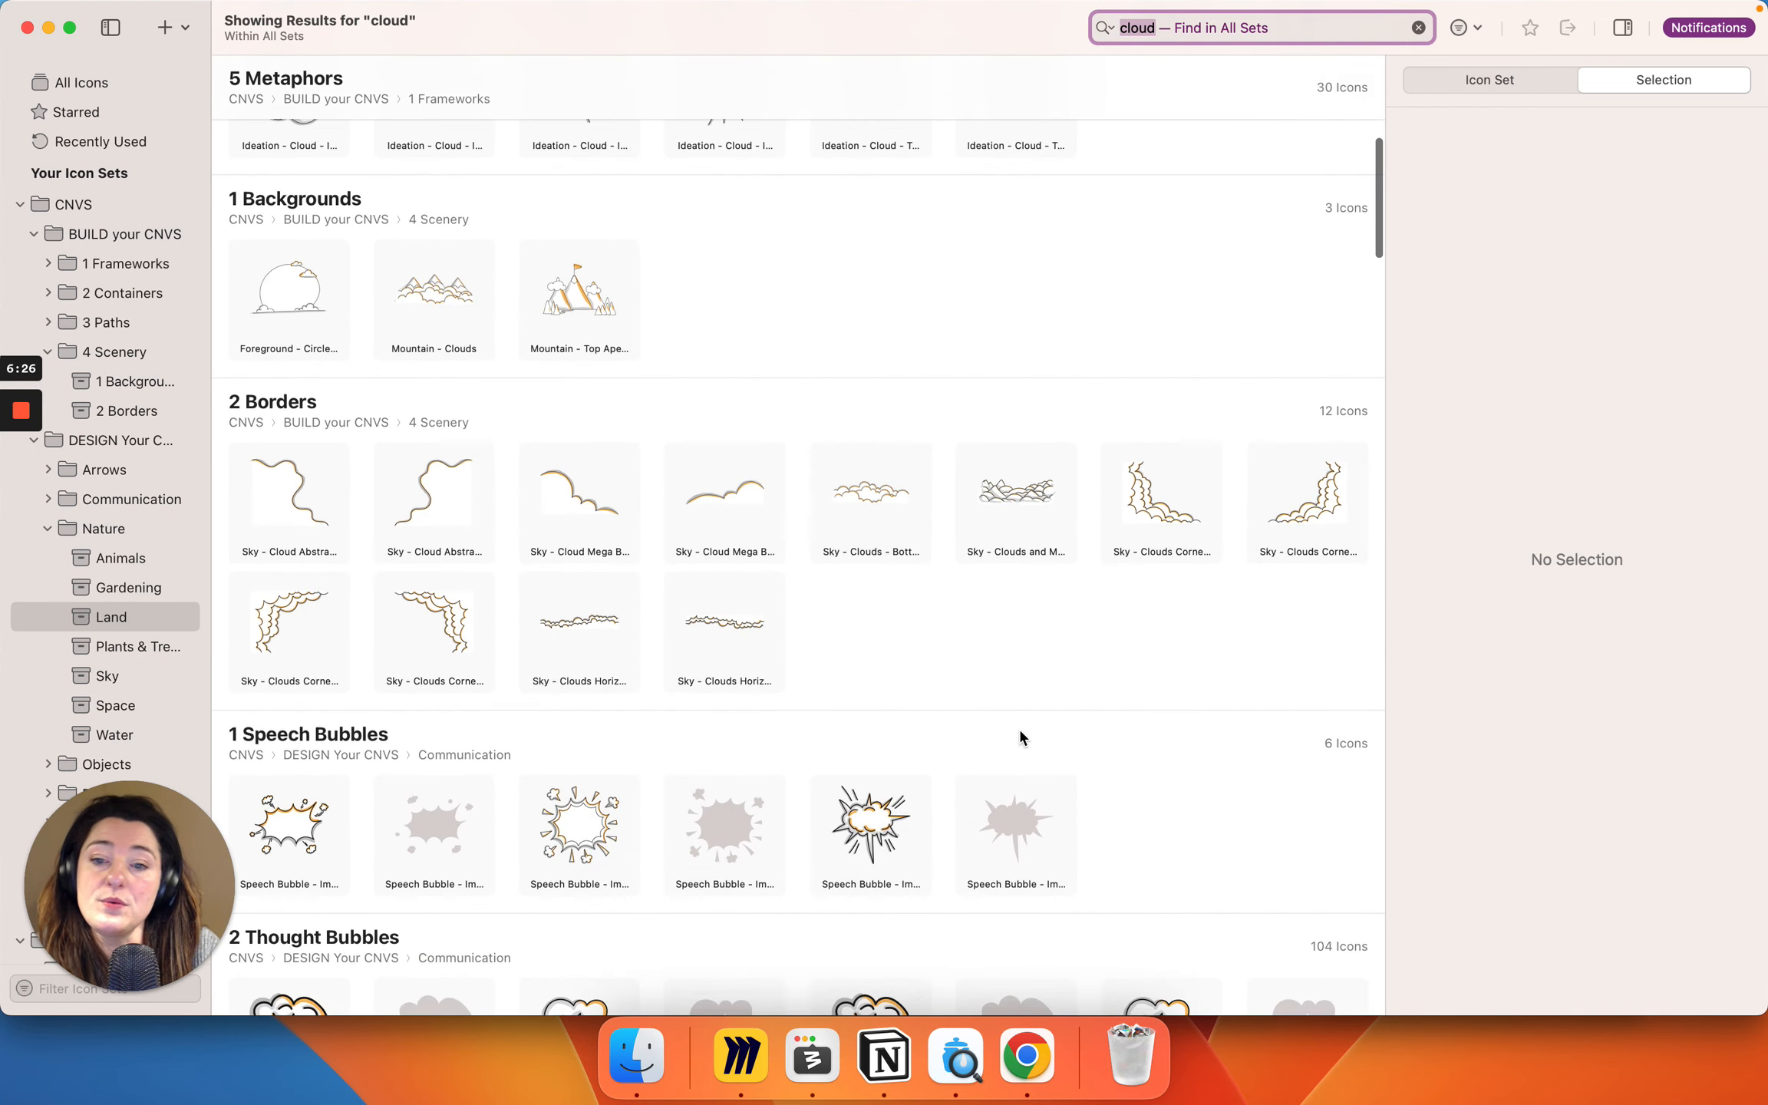
Step: Add both Sky - Cloud Mega icons to the Miro board over the grey rectangle, near its lower edge
left_click(546, 459)
left_click(713, 460, "super")
left_click_drag(714, 460, 490, 689)
scroll(490, 684, "down", 2)
left_click(684, 814)
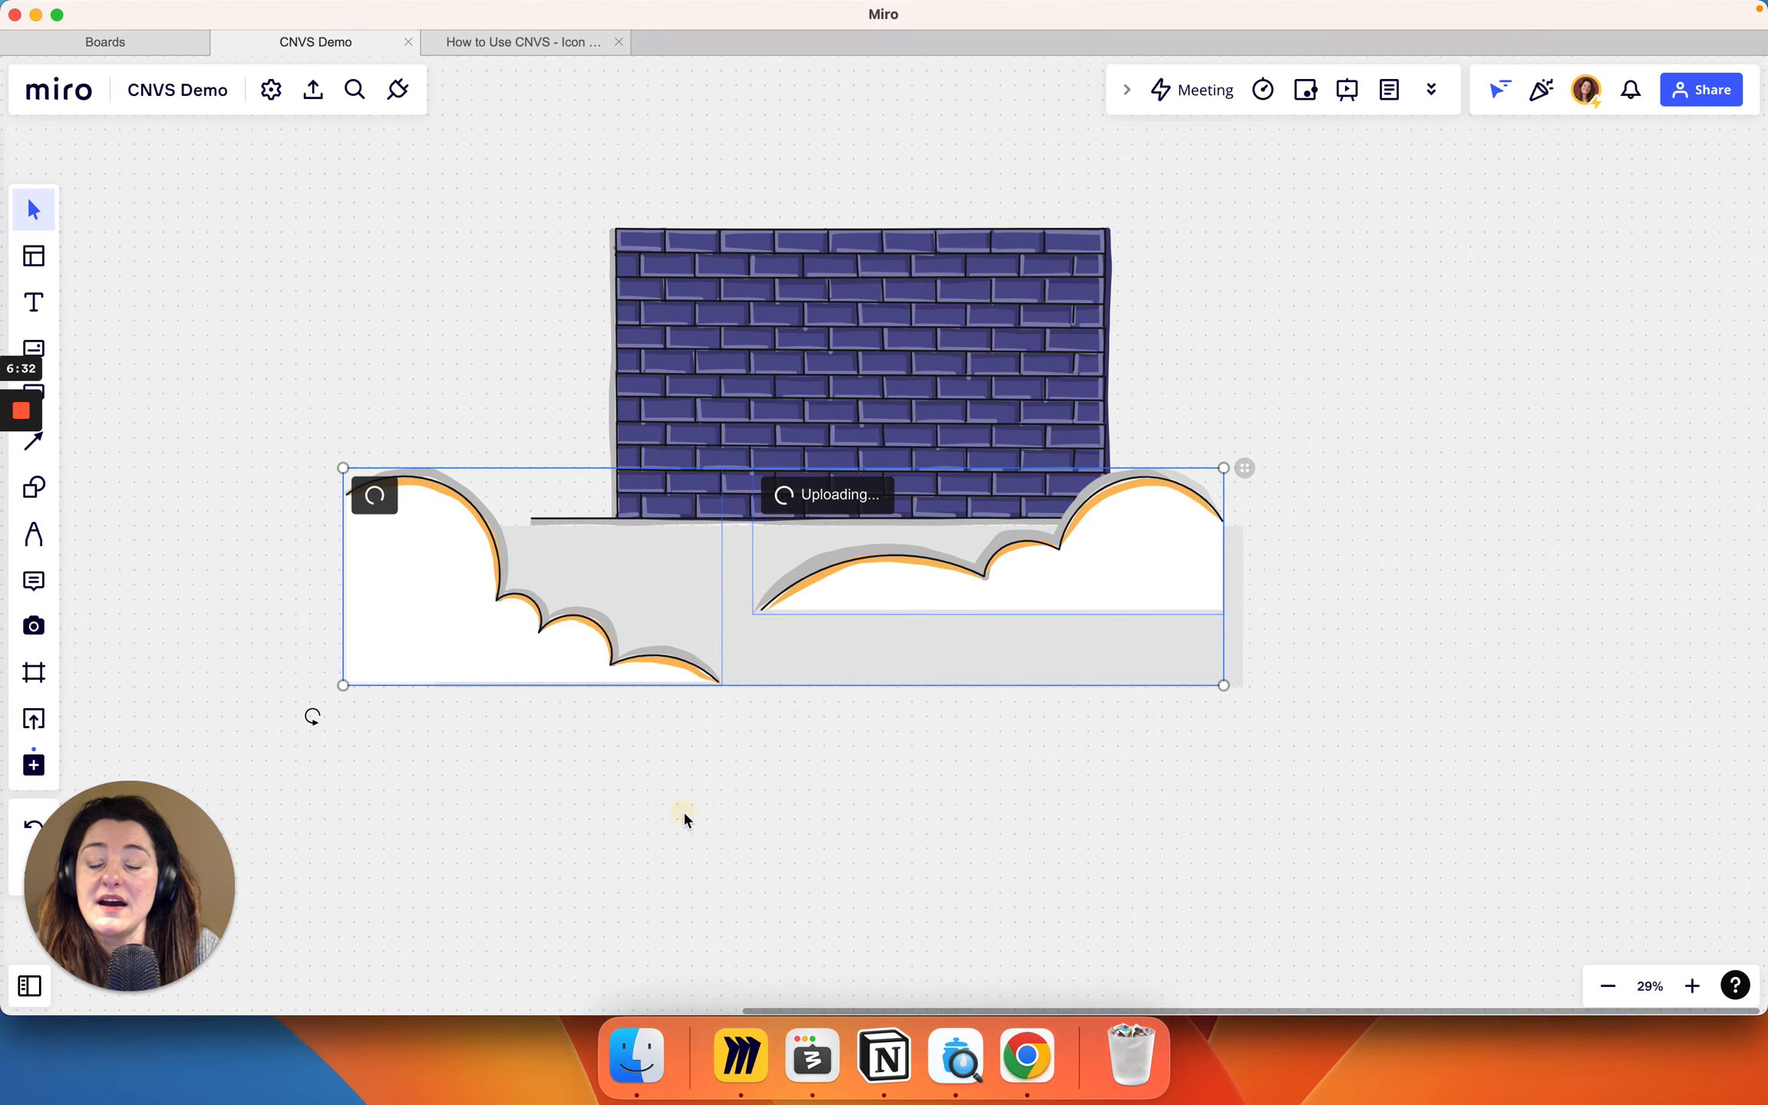
left_click_drag(467, 614, 463, 627)
left_click(806, 836)
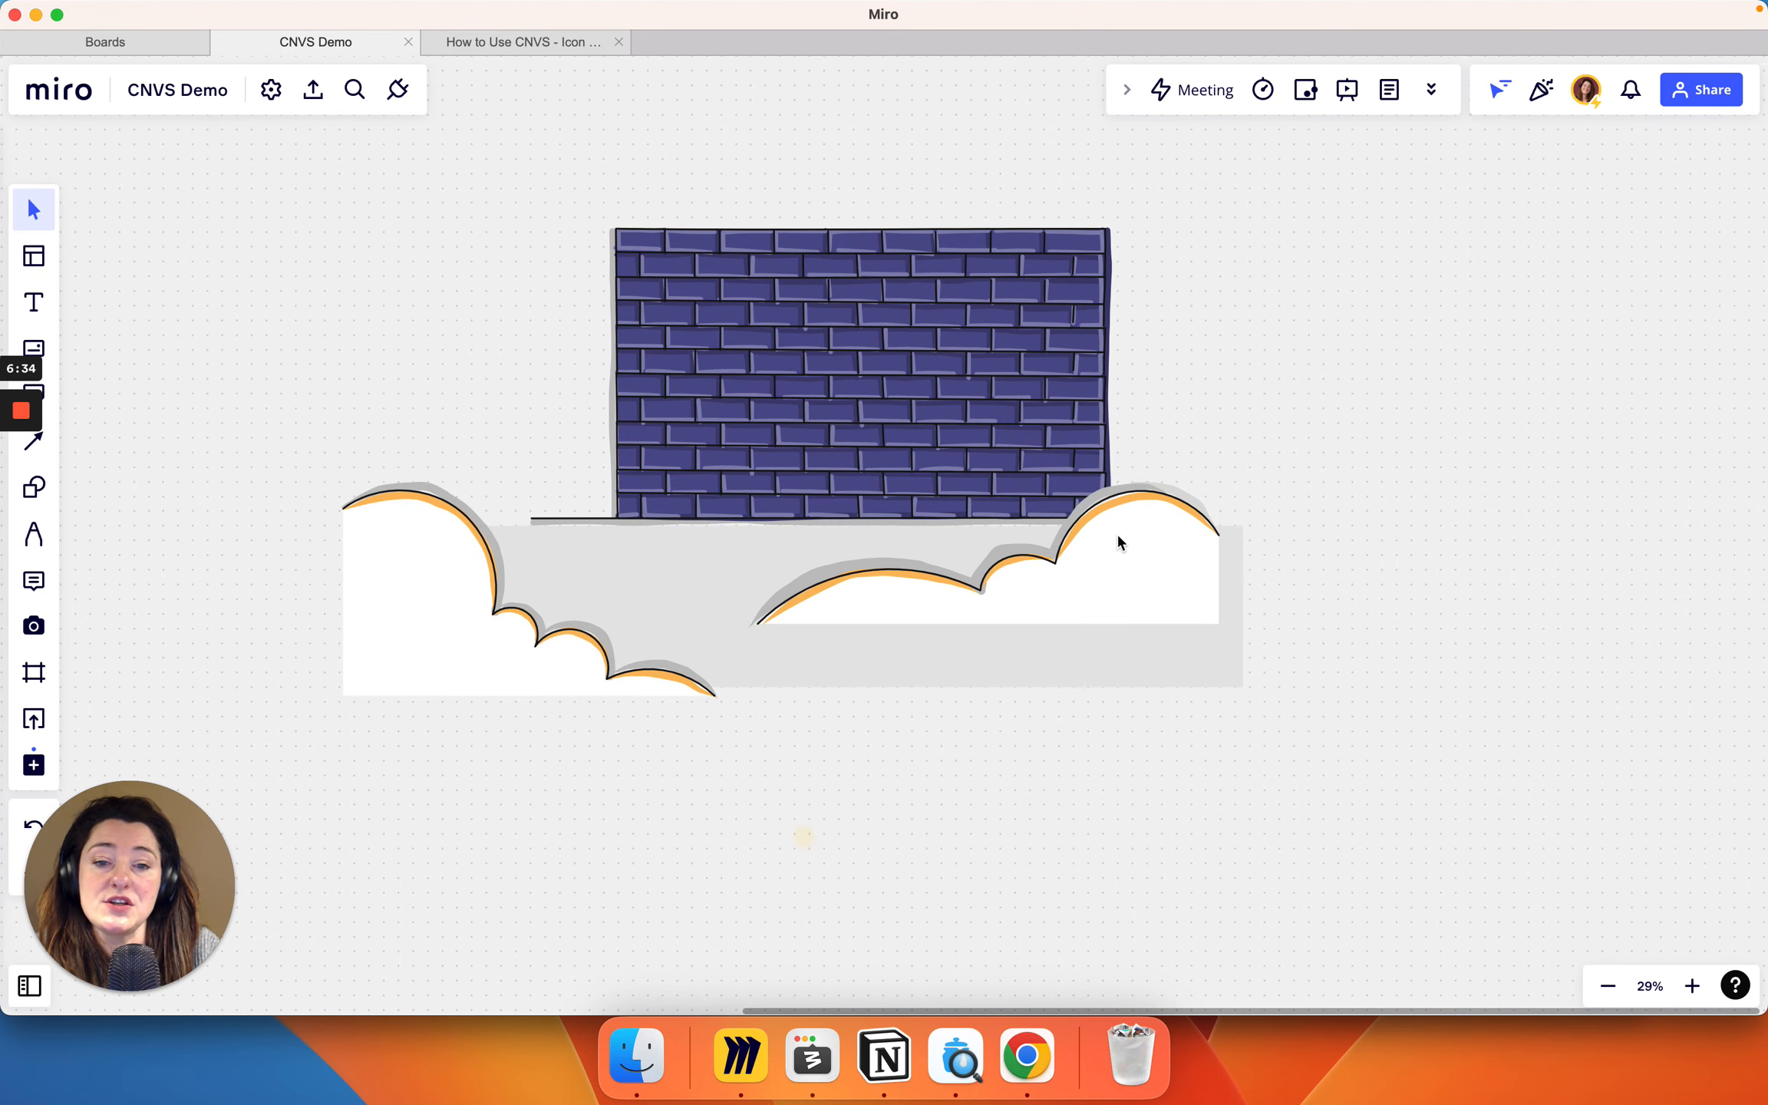
Step: Move the right cloud past the rectangle's right end and enlarge it to cover the rectangle's lower right part
left_click(1147, 554)
left_click_drag(1146, 554, 1295, 532)
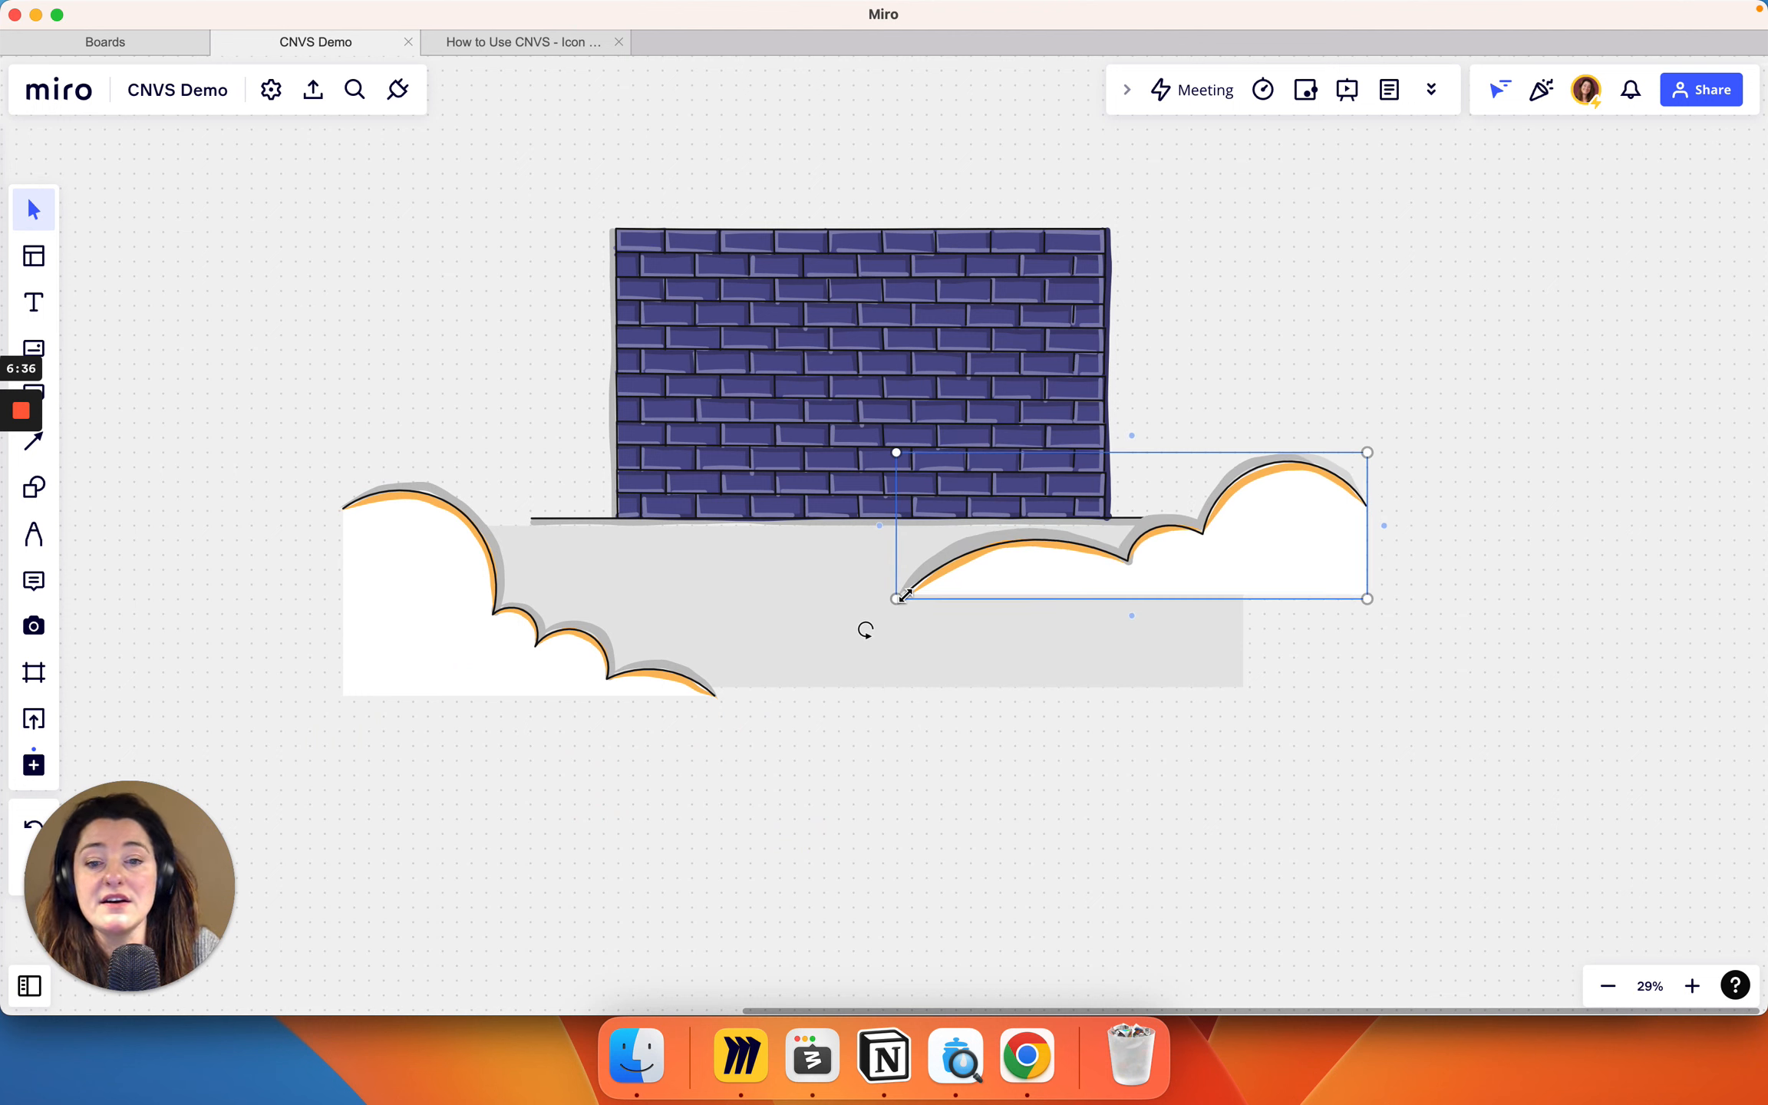
left_click_drag(901, 600, 573, 699)
Step: Enlarge the left cloud and bring it in front of the right cloud
left_click(497, 652)
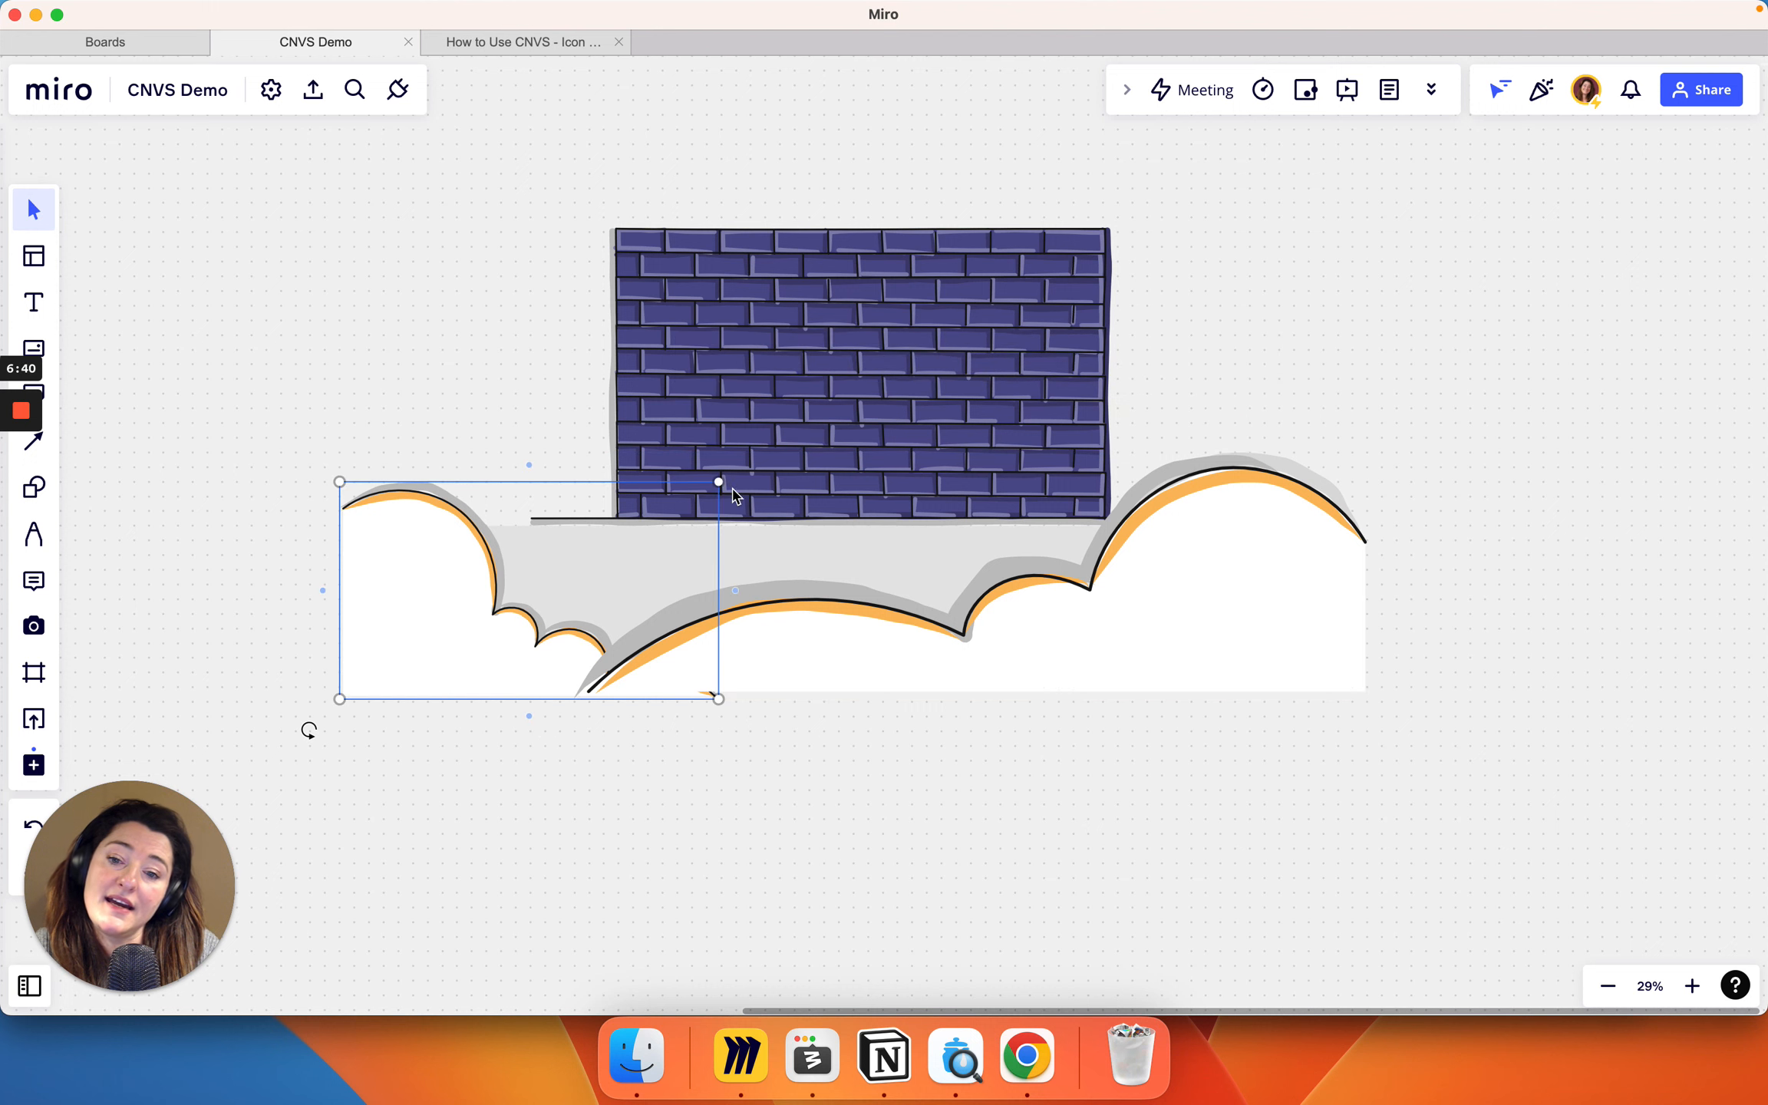
left_click_drag(728, 485, 803, 471)
left_click(835, 344)
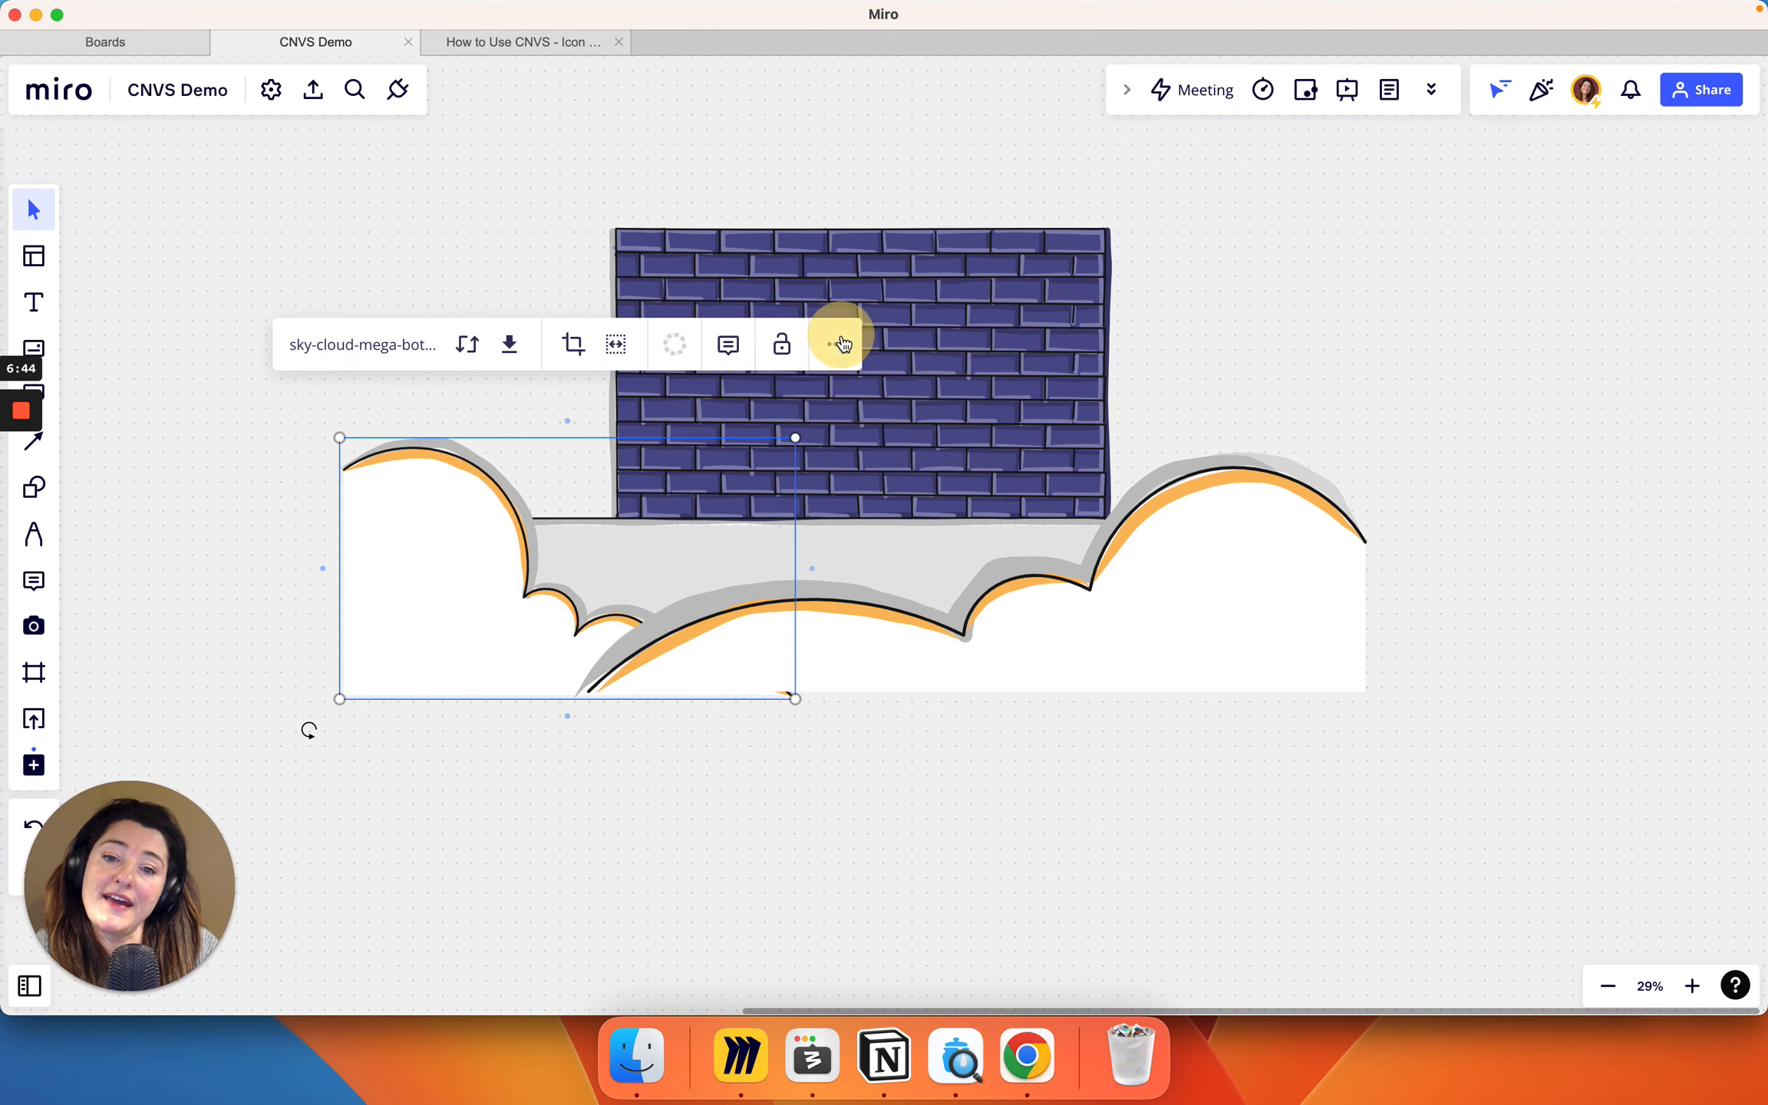
left_click(915, 721)
left_click(1277, 844)
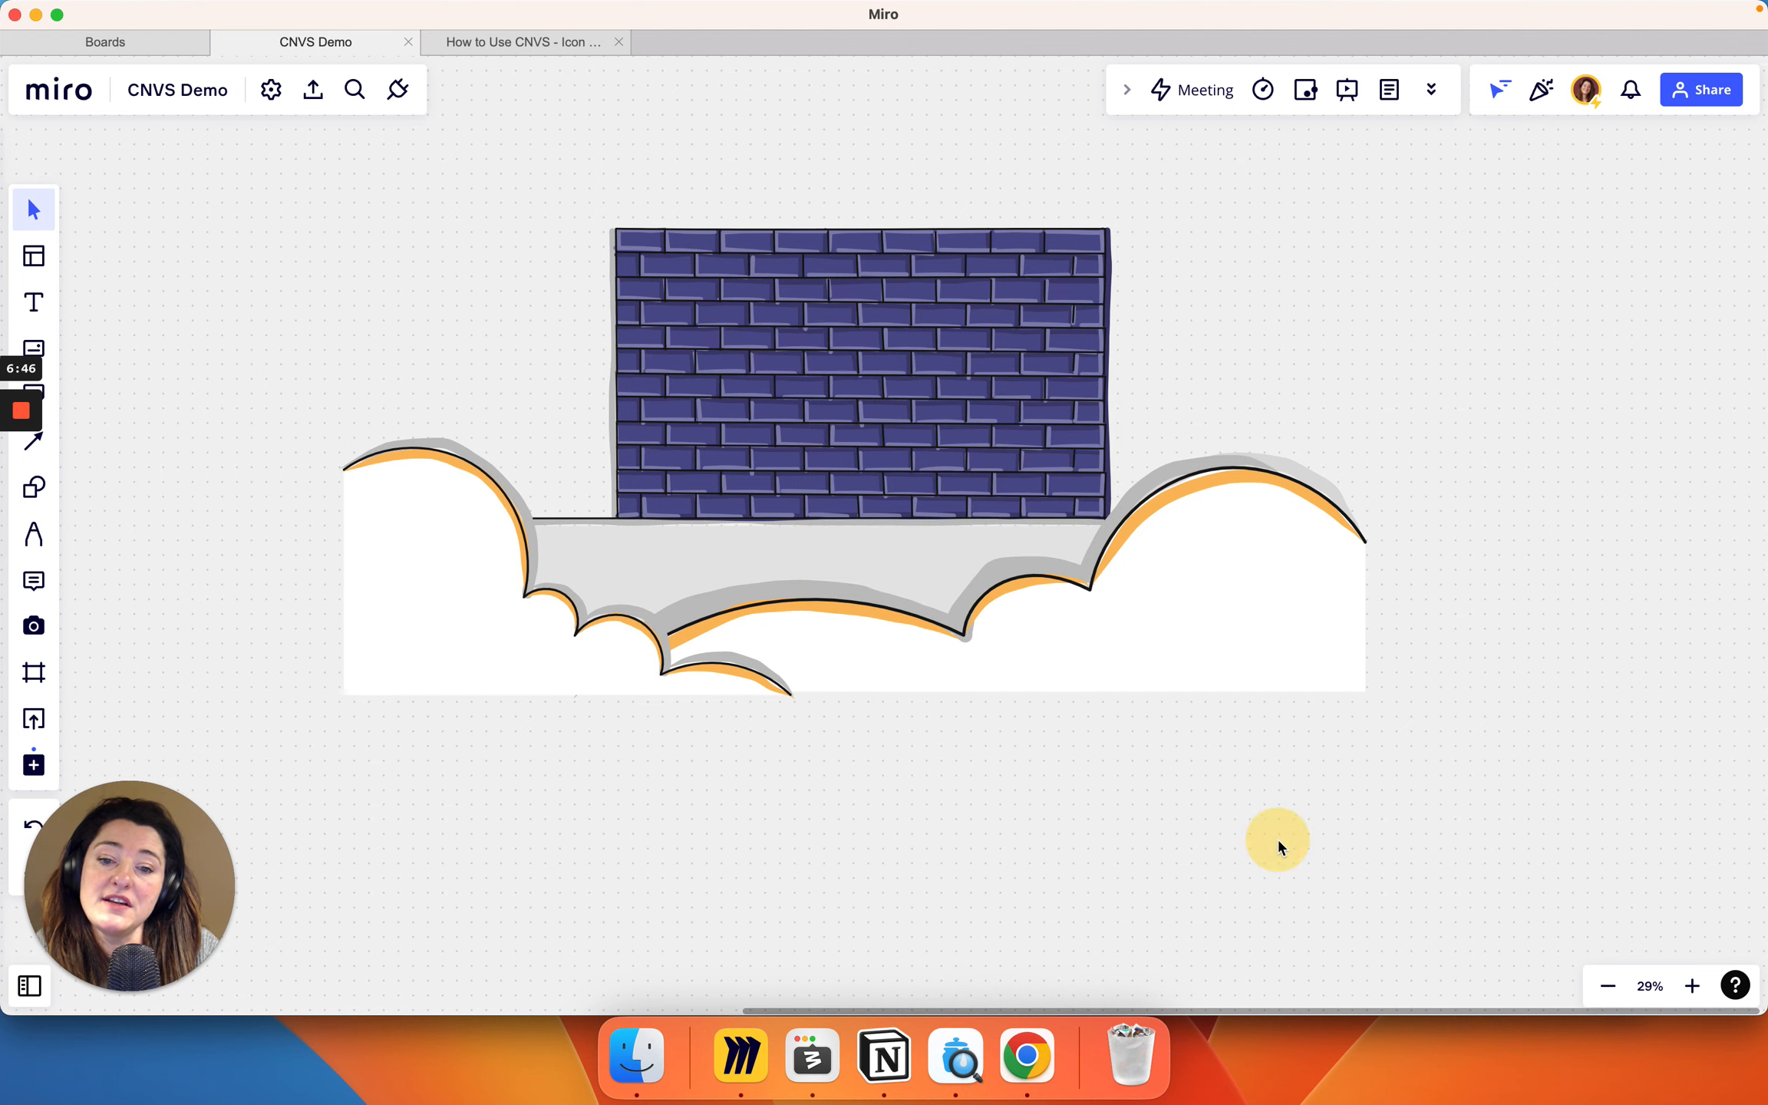
Step: Duplicate both clouds, rotate the copies upside down and place them above the brick wall to frame the scene
left_click(990, 618)
left_click(534, 644, "shift")
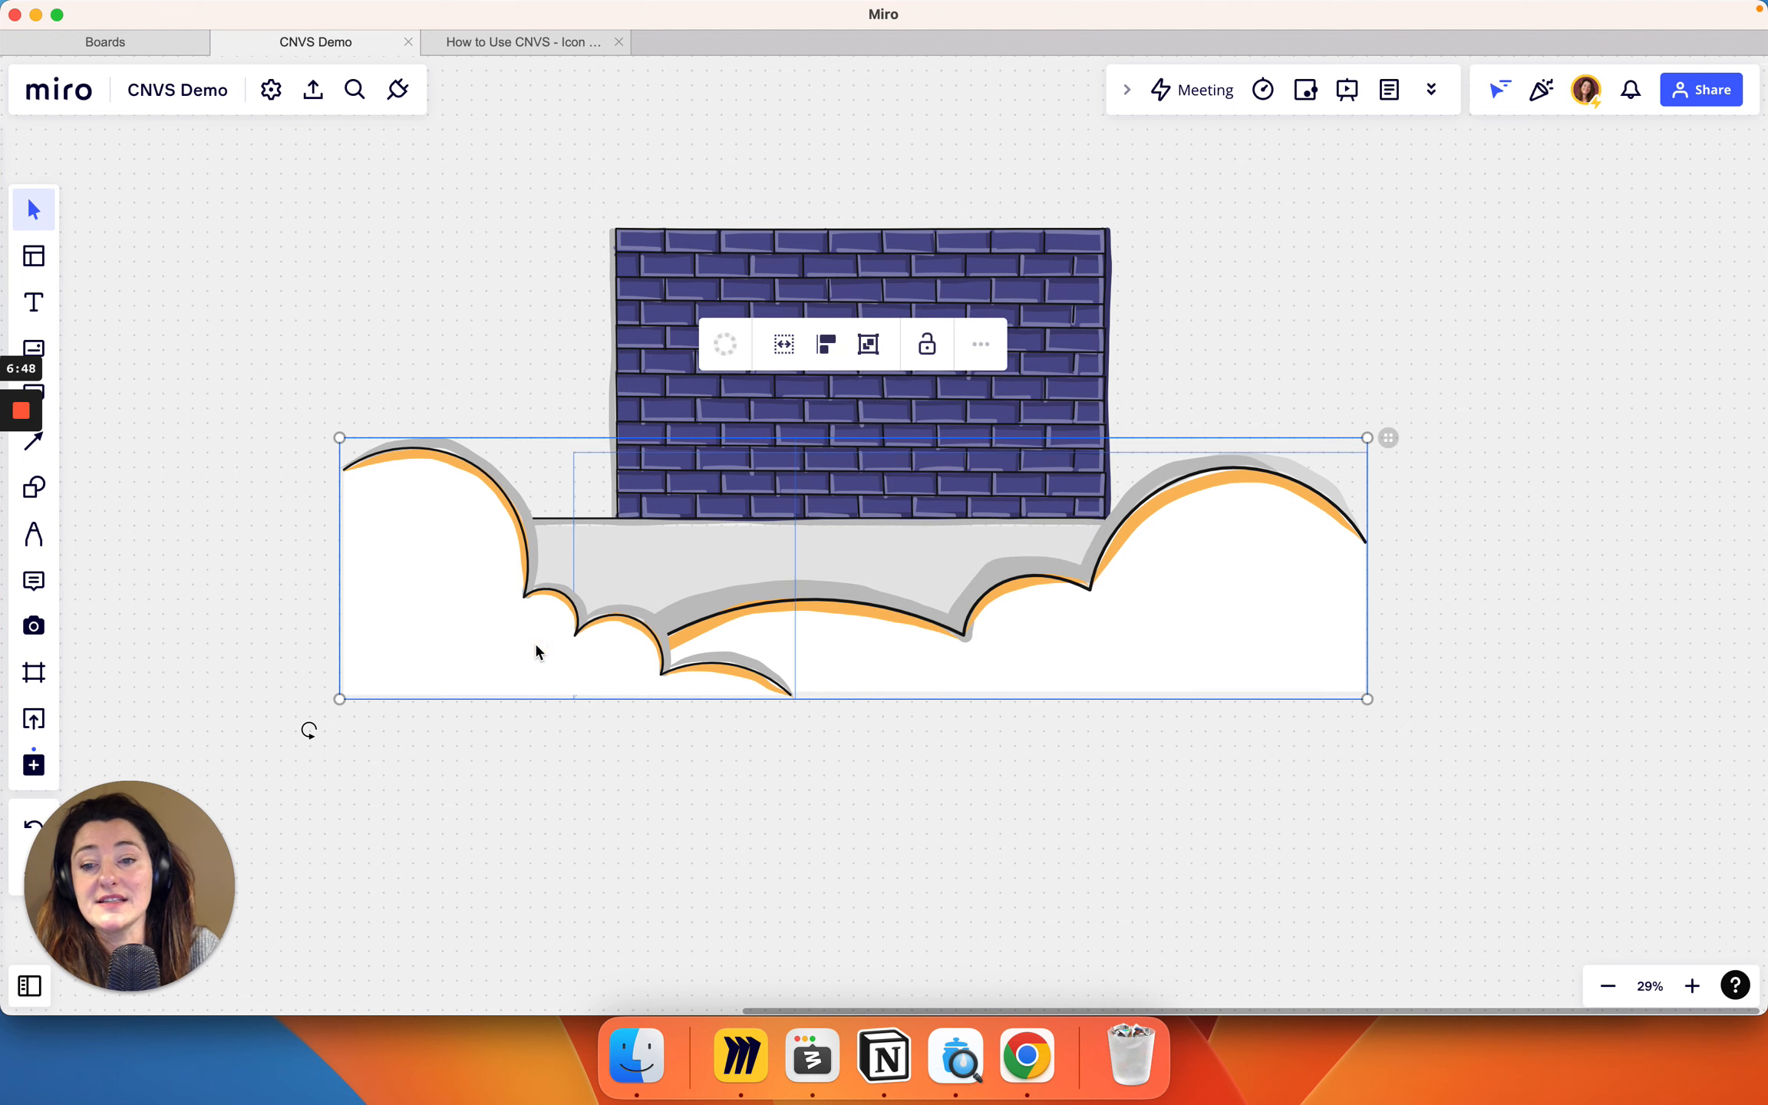
key("super+d")
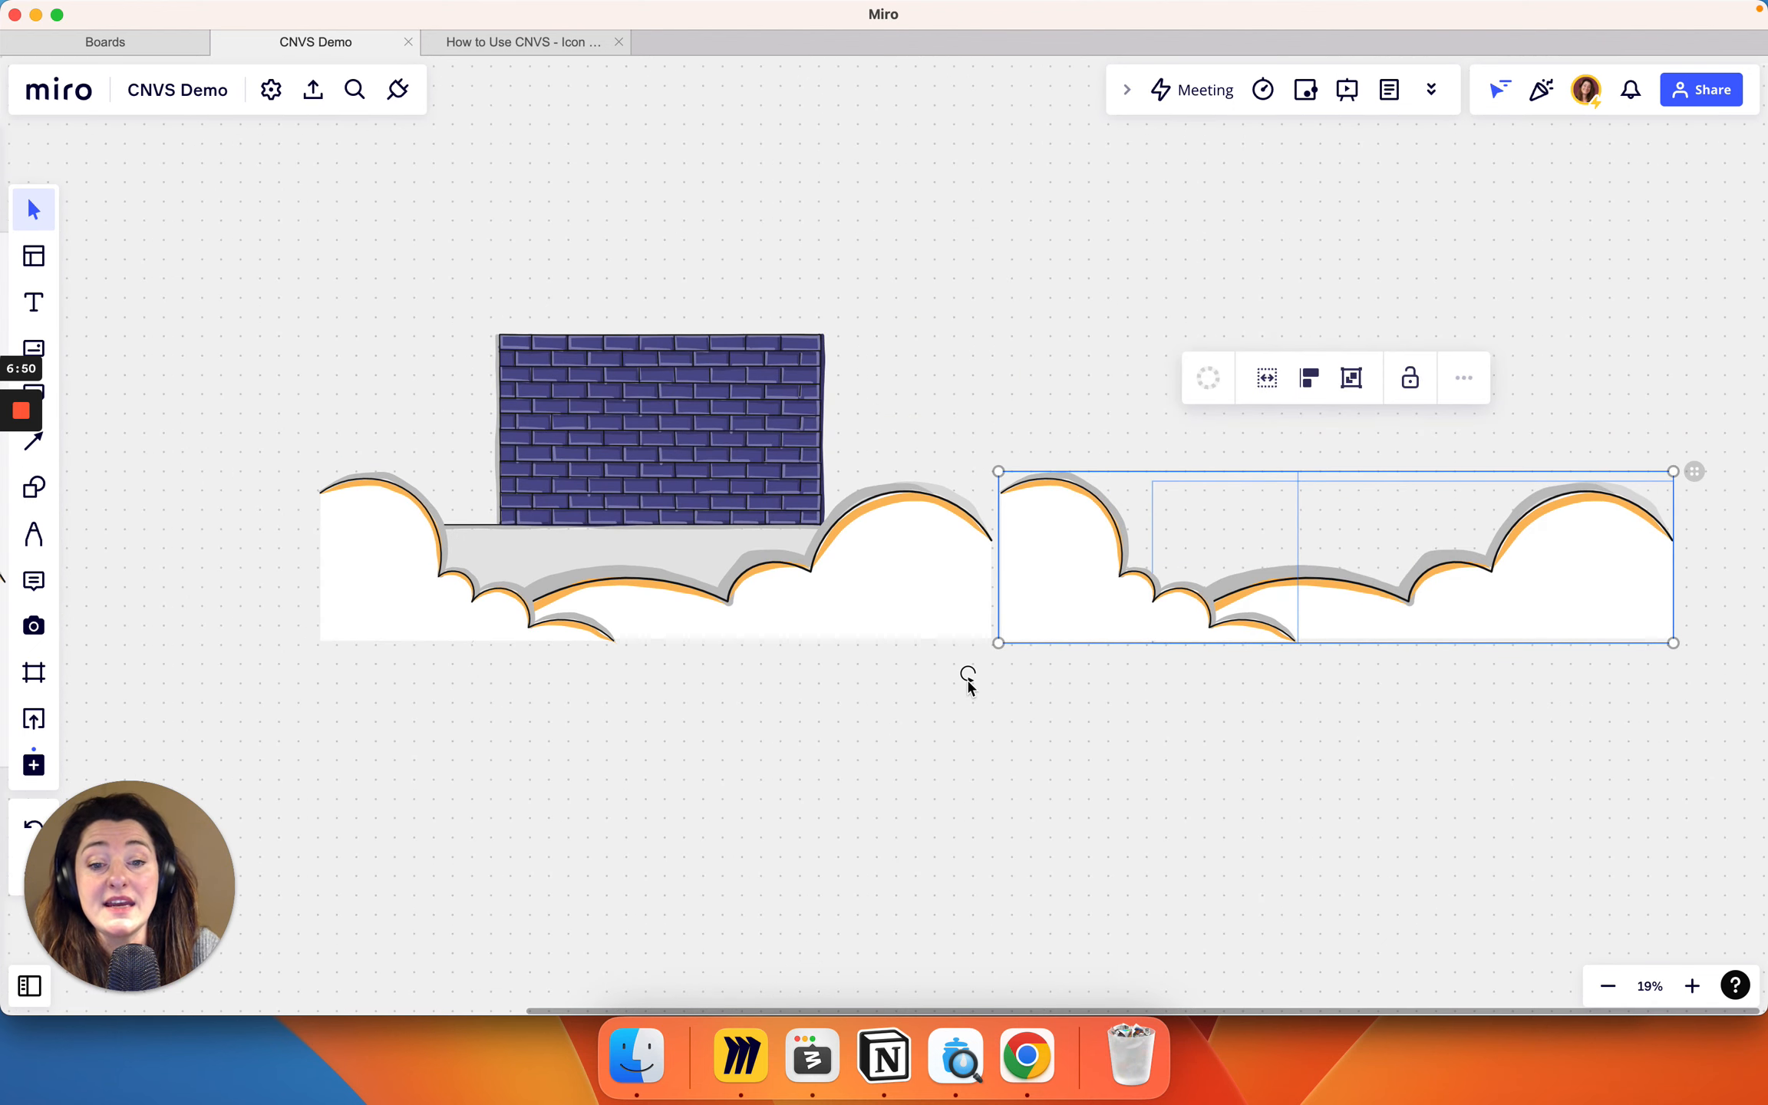
left_click_drag(966, 675, 1730, 453)
left_click_drag(1546, 501, 917, 281)
left_click(258, 516)
scroll(459, 461, "up", 2)
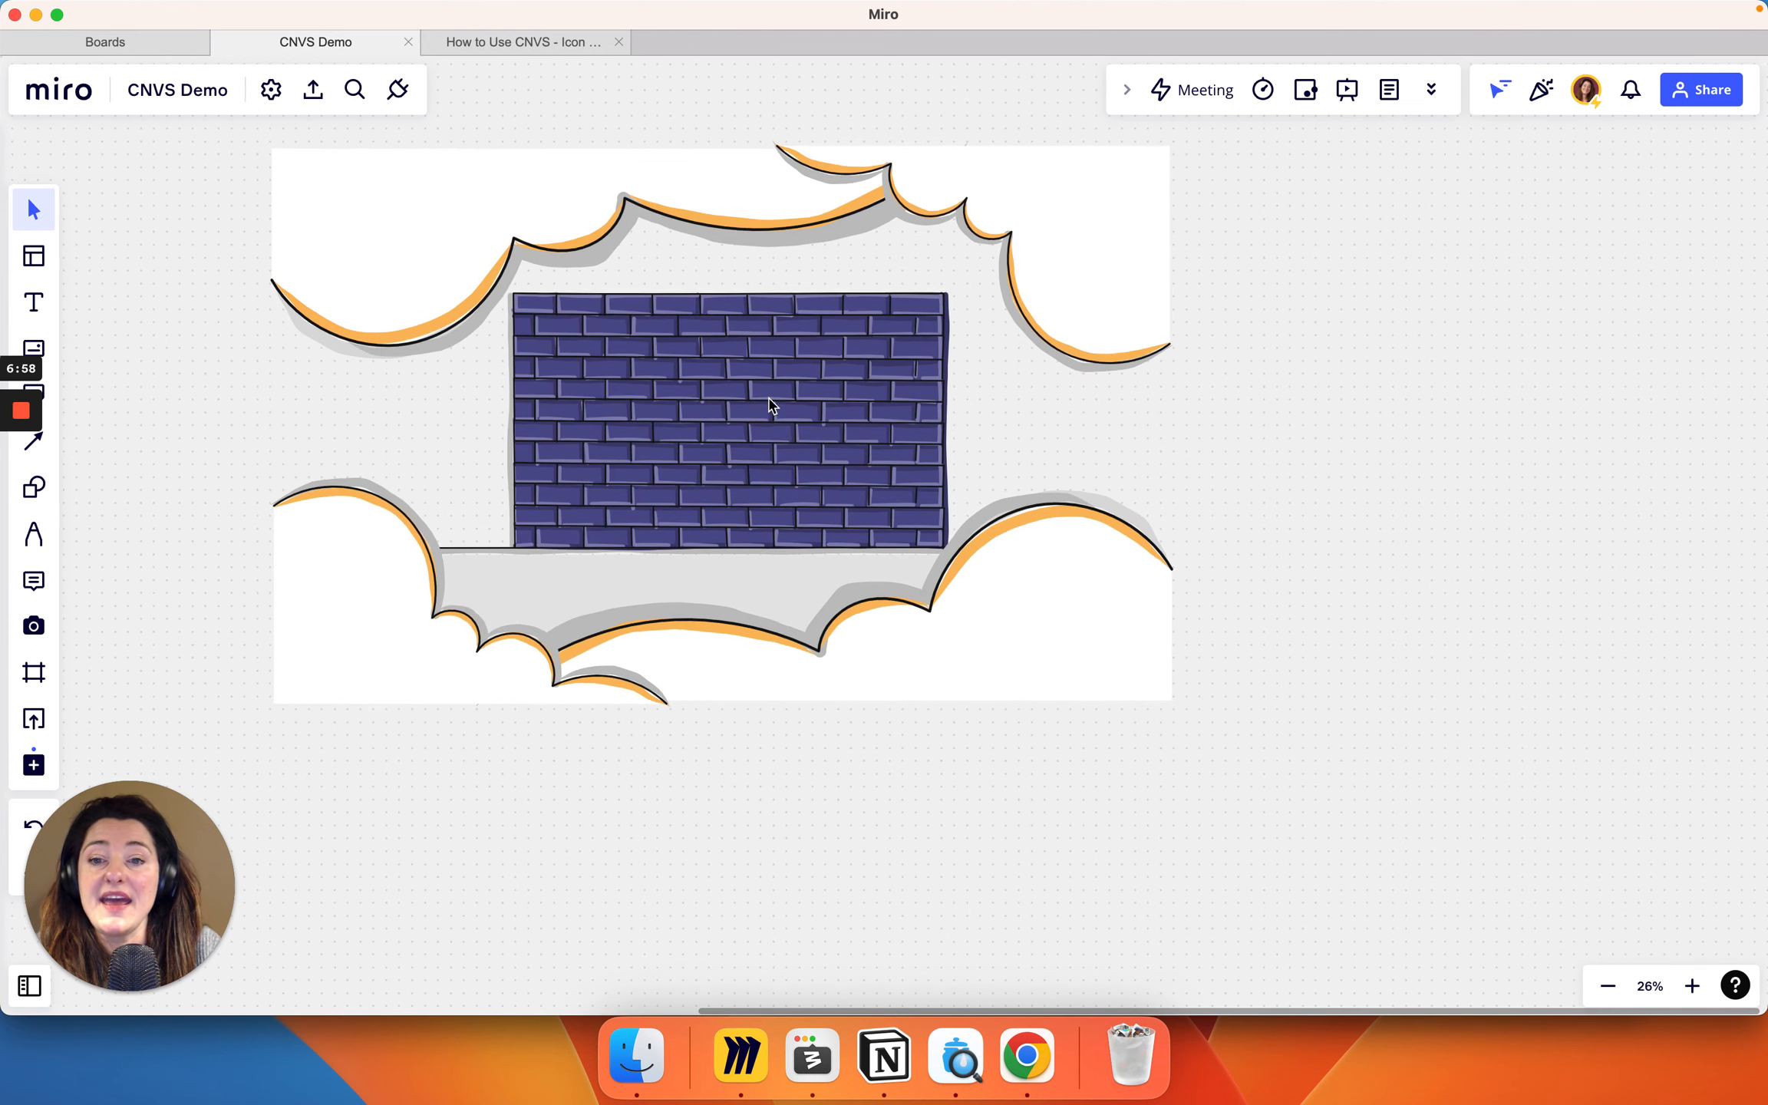
Step: Switch to IconJar, browse the People icon set and search all sets for "sitting"
key("super+Tab")
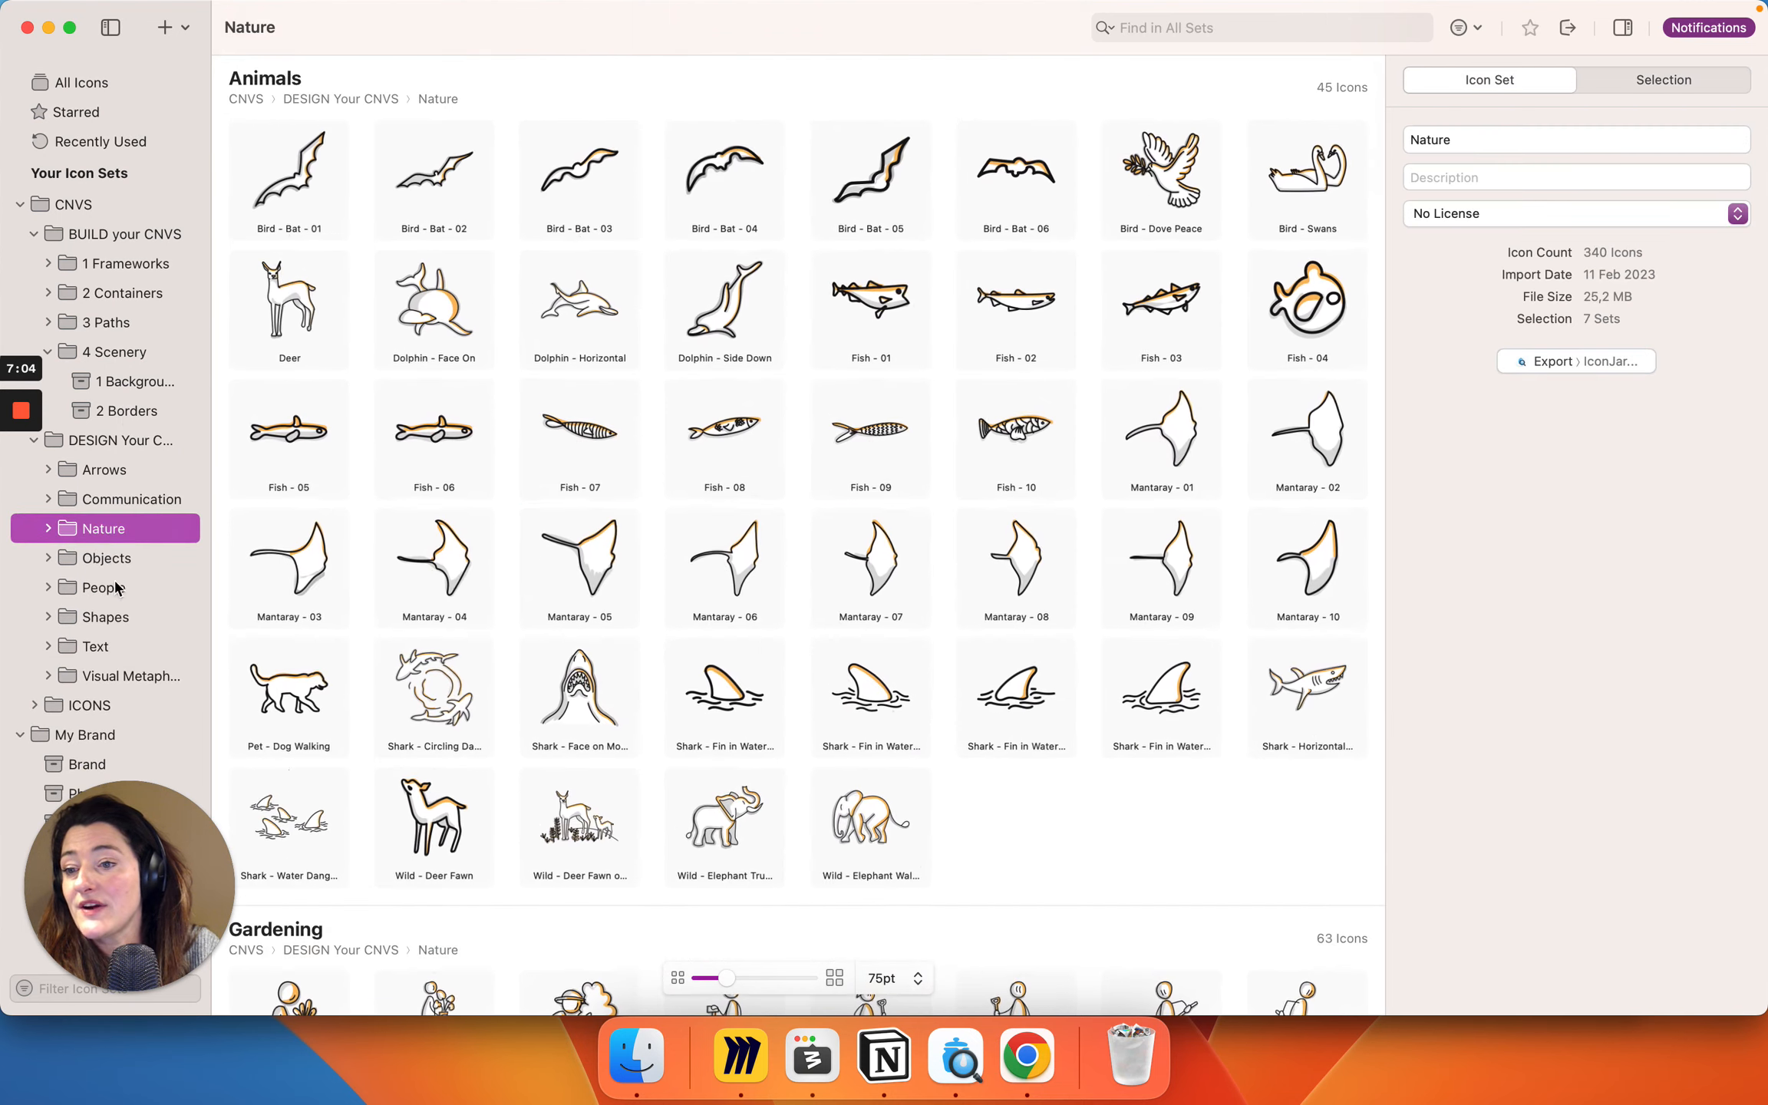
left_click(108, 587)
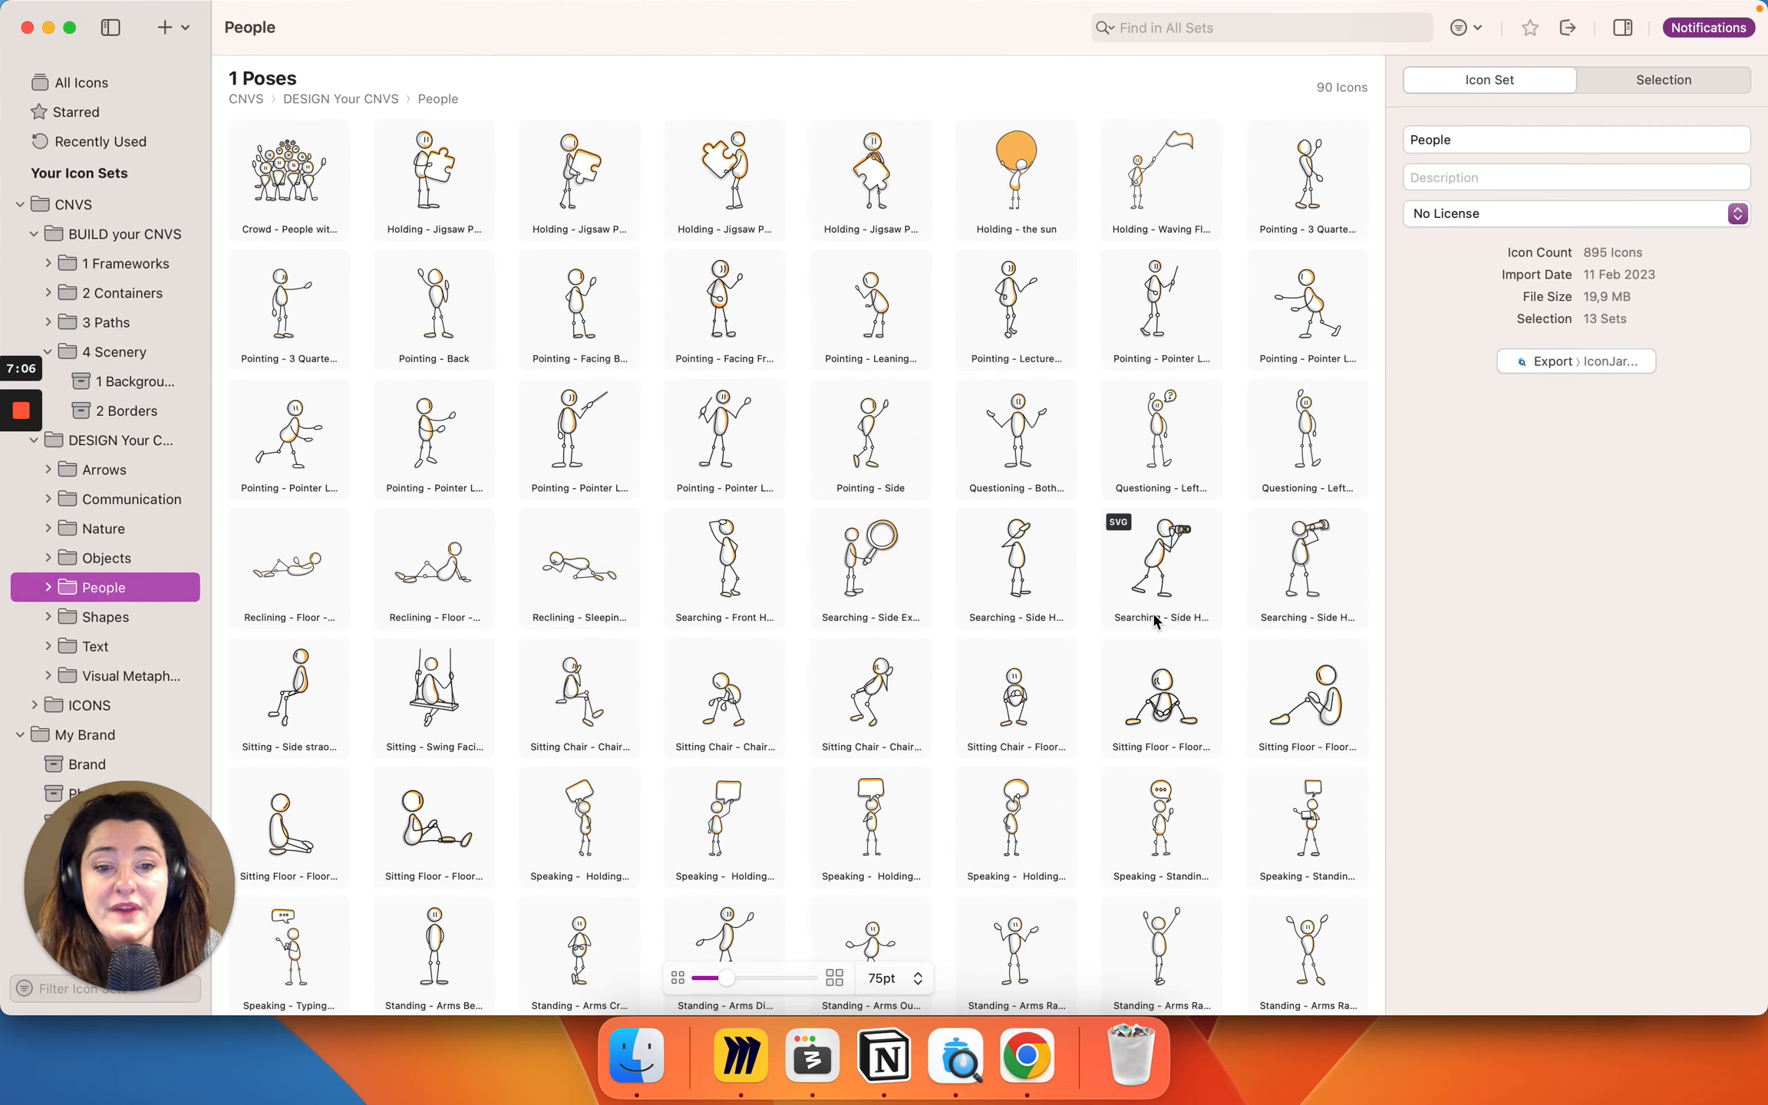
scroll(921, 599, "down", 2)
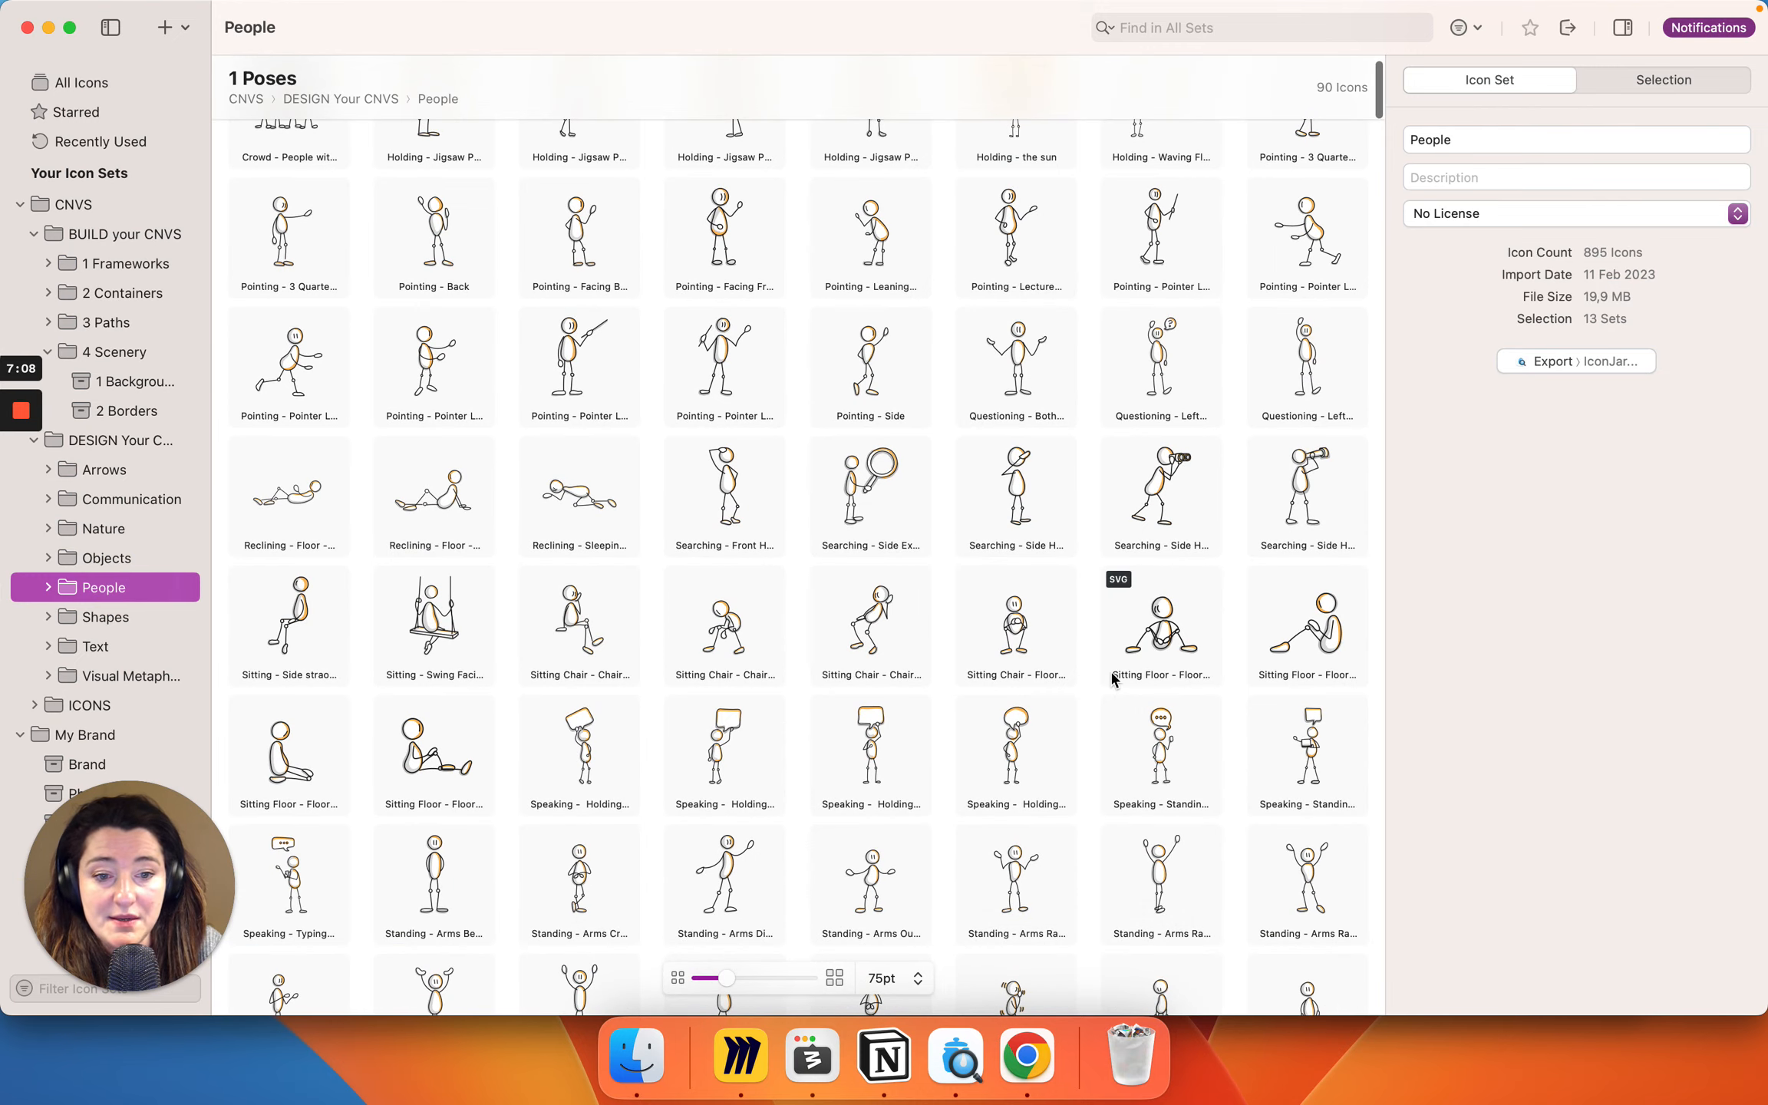
scroll(1116, 679, "down", 3)
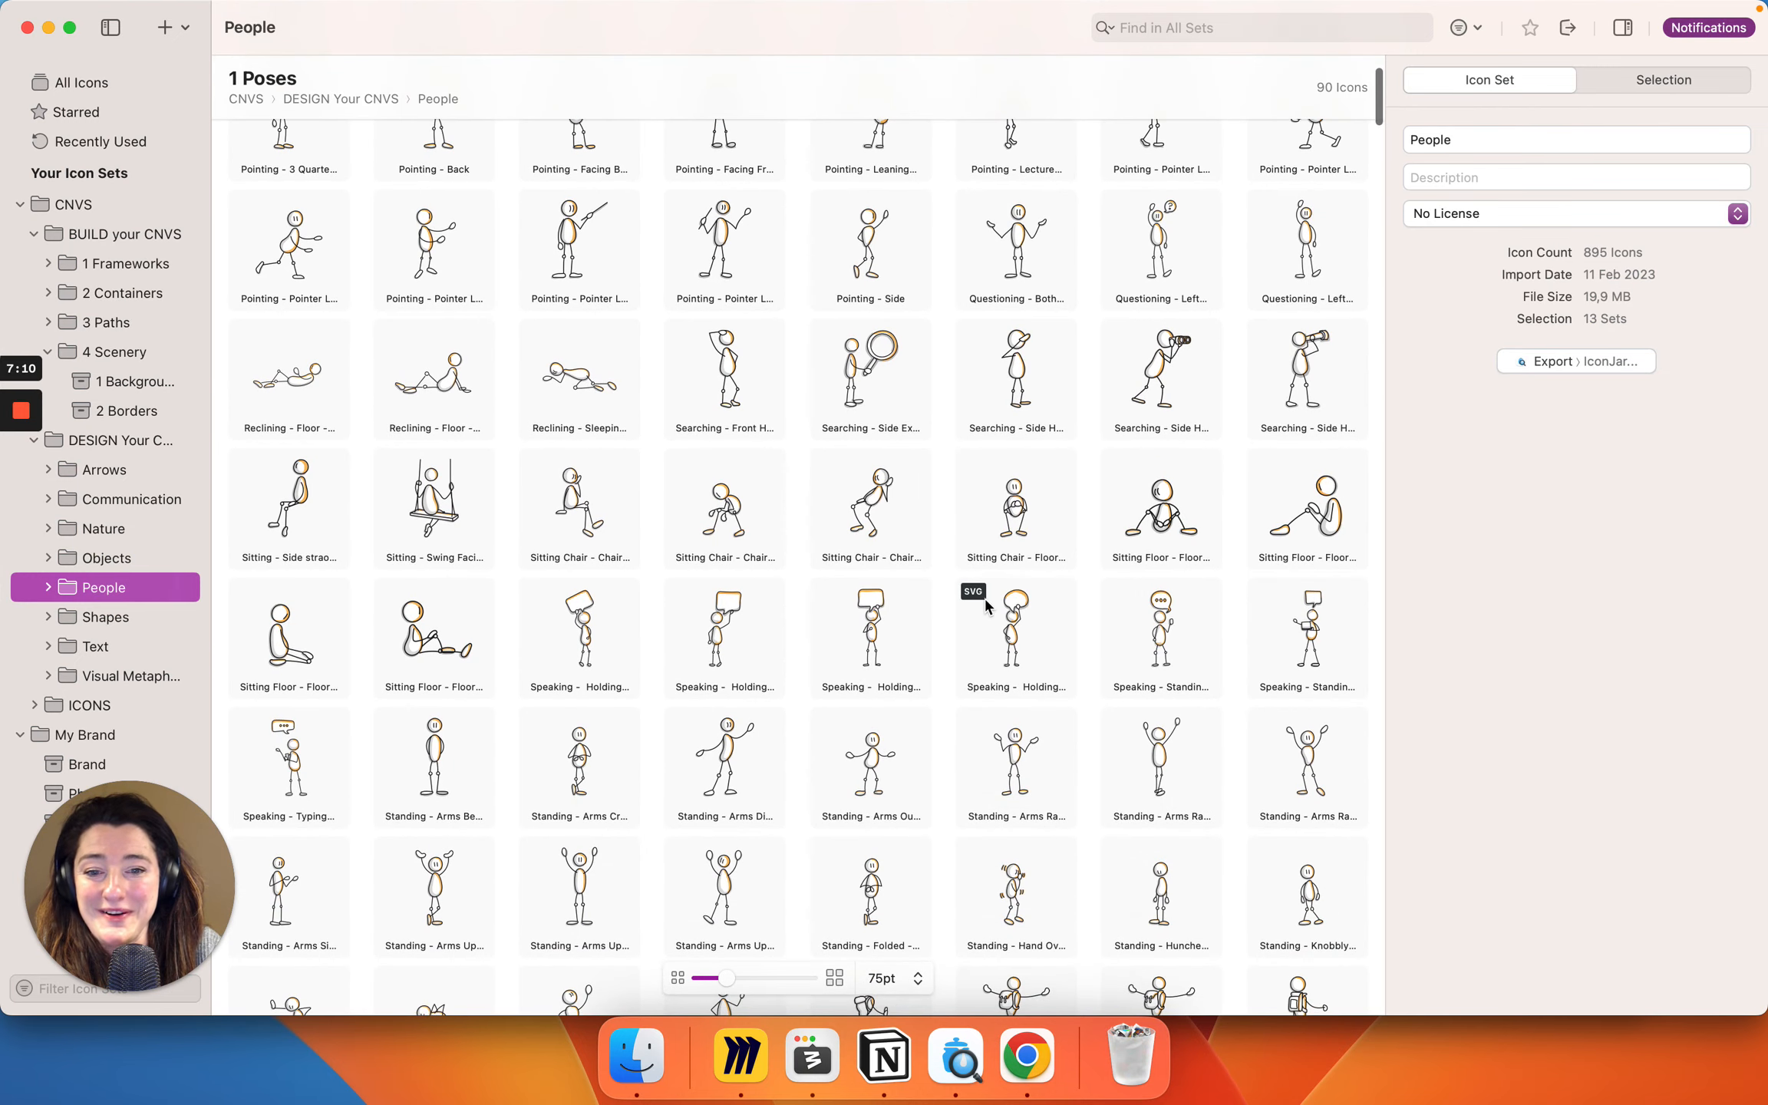
scroll(880, 533, "down", 3)
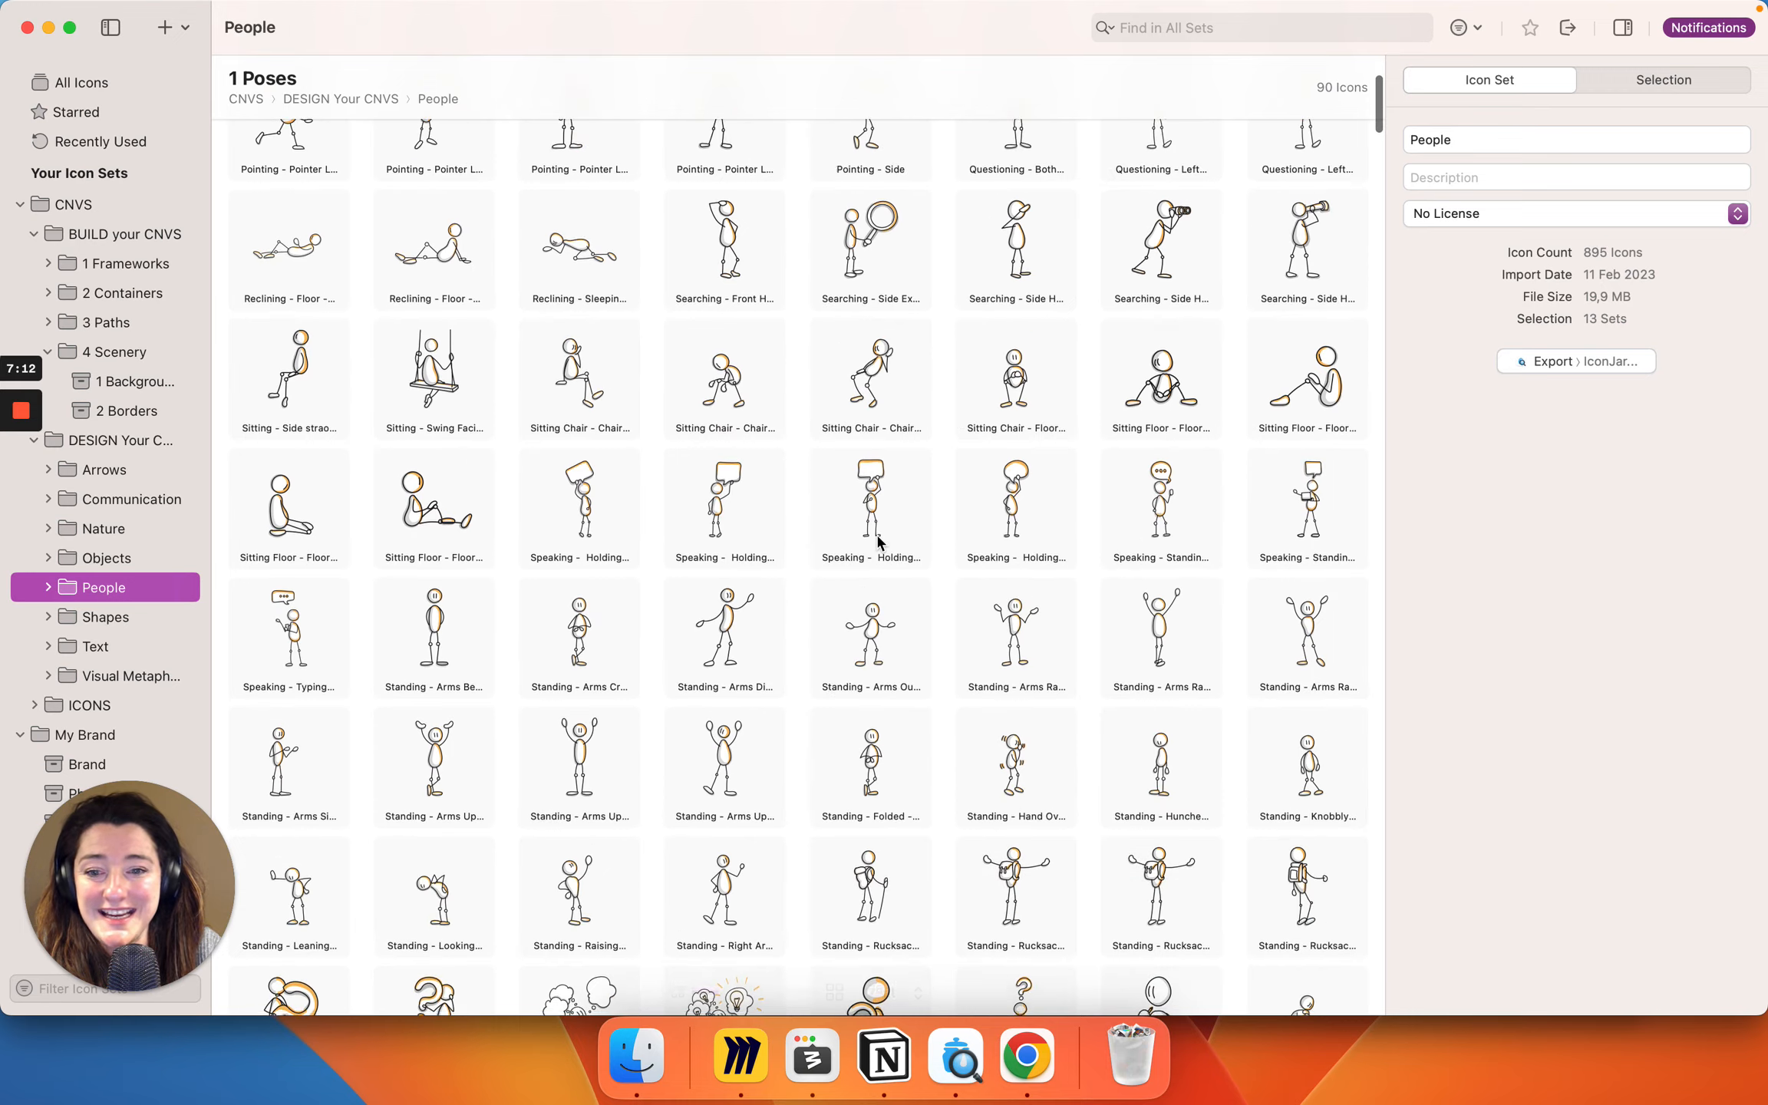
left_click(1186, 29)
type("sitting")
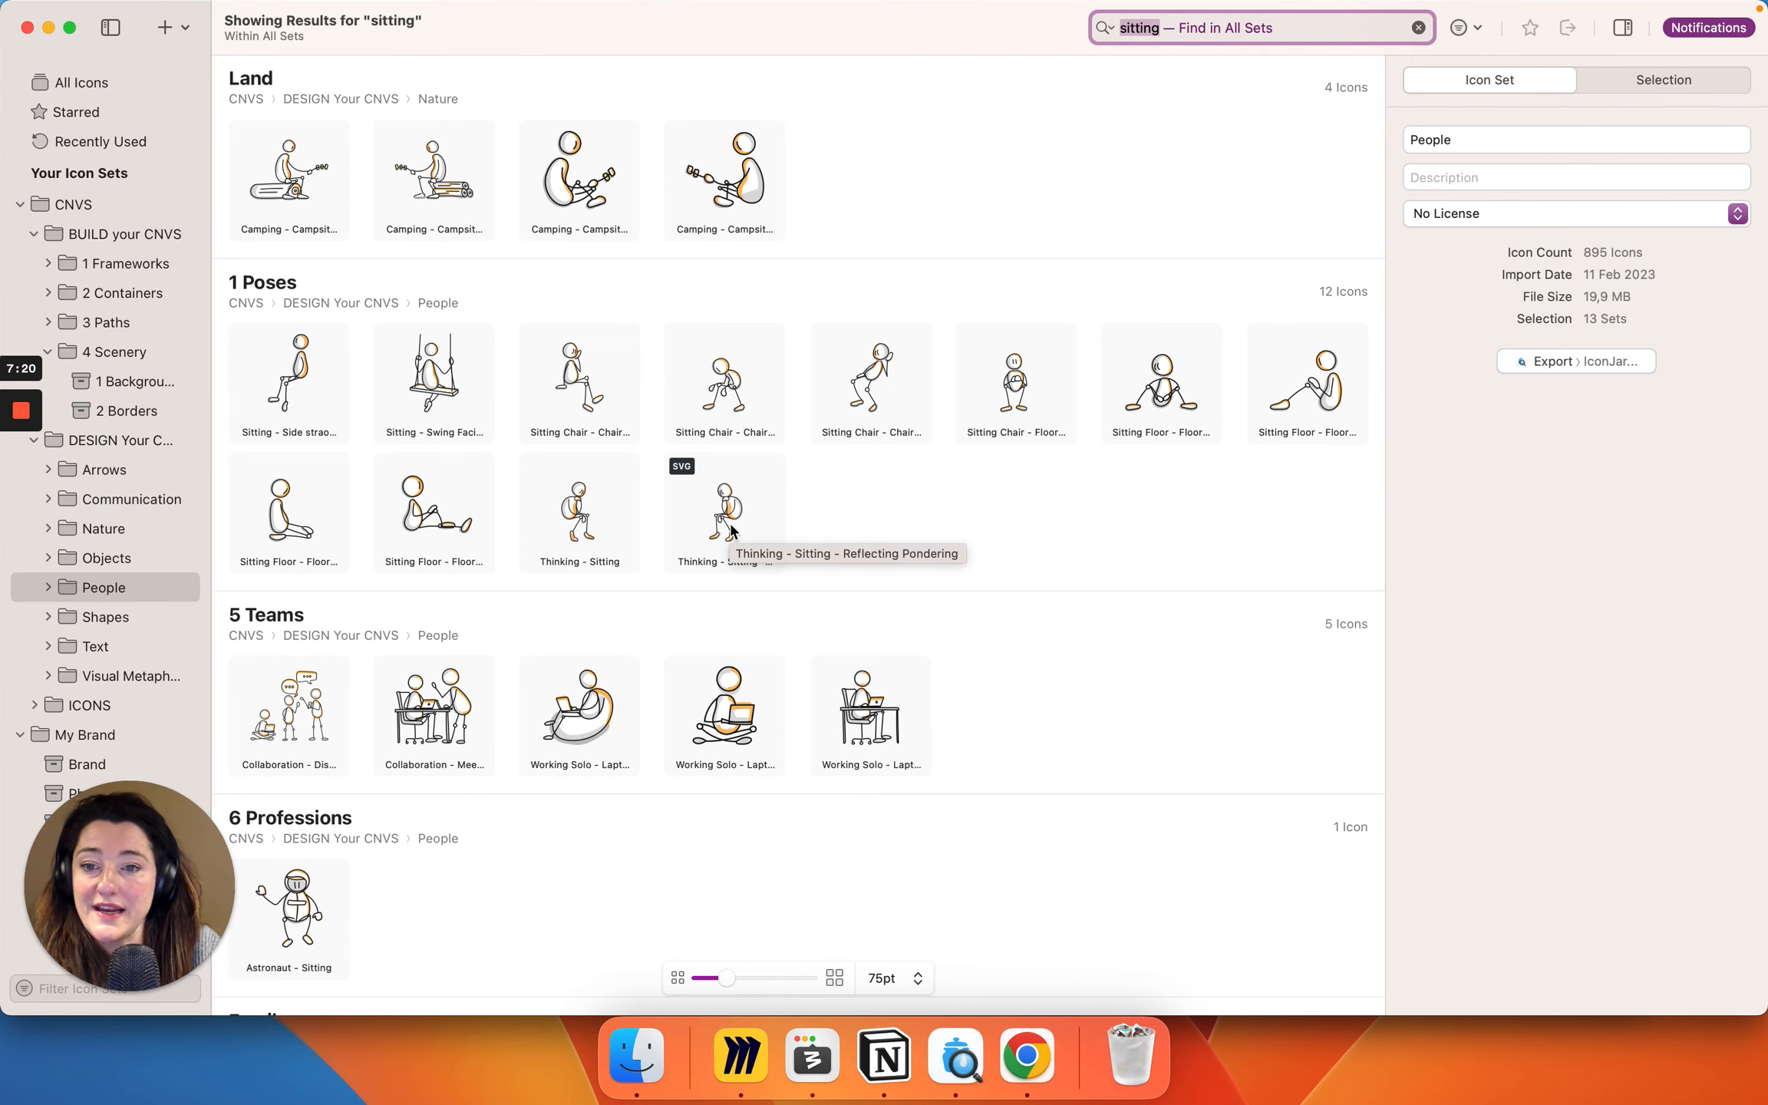
Step: Check the seated figure in Miro's Frame 1 scene, search IconJar for "sit" and look through the sitting poses
key("super+Tab")
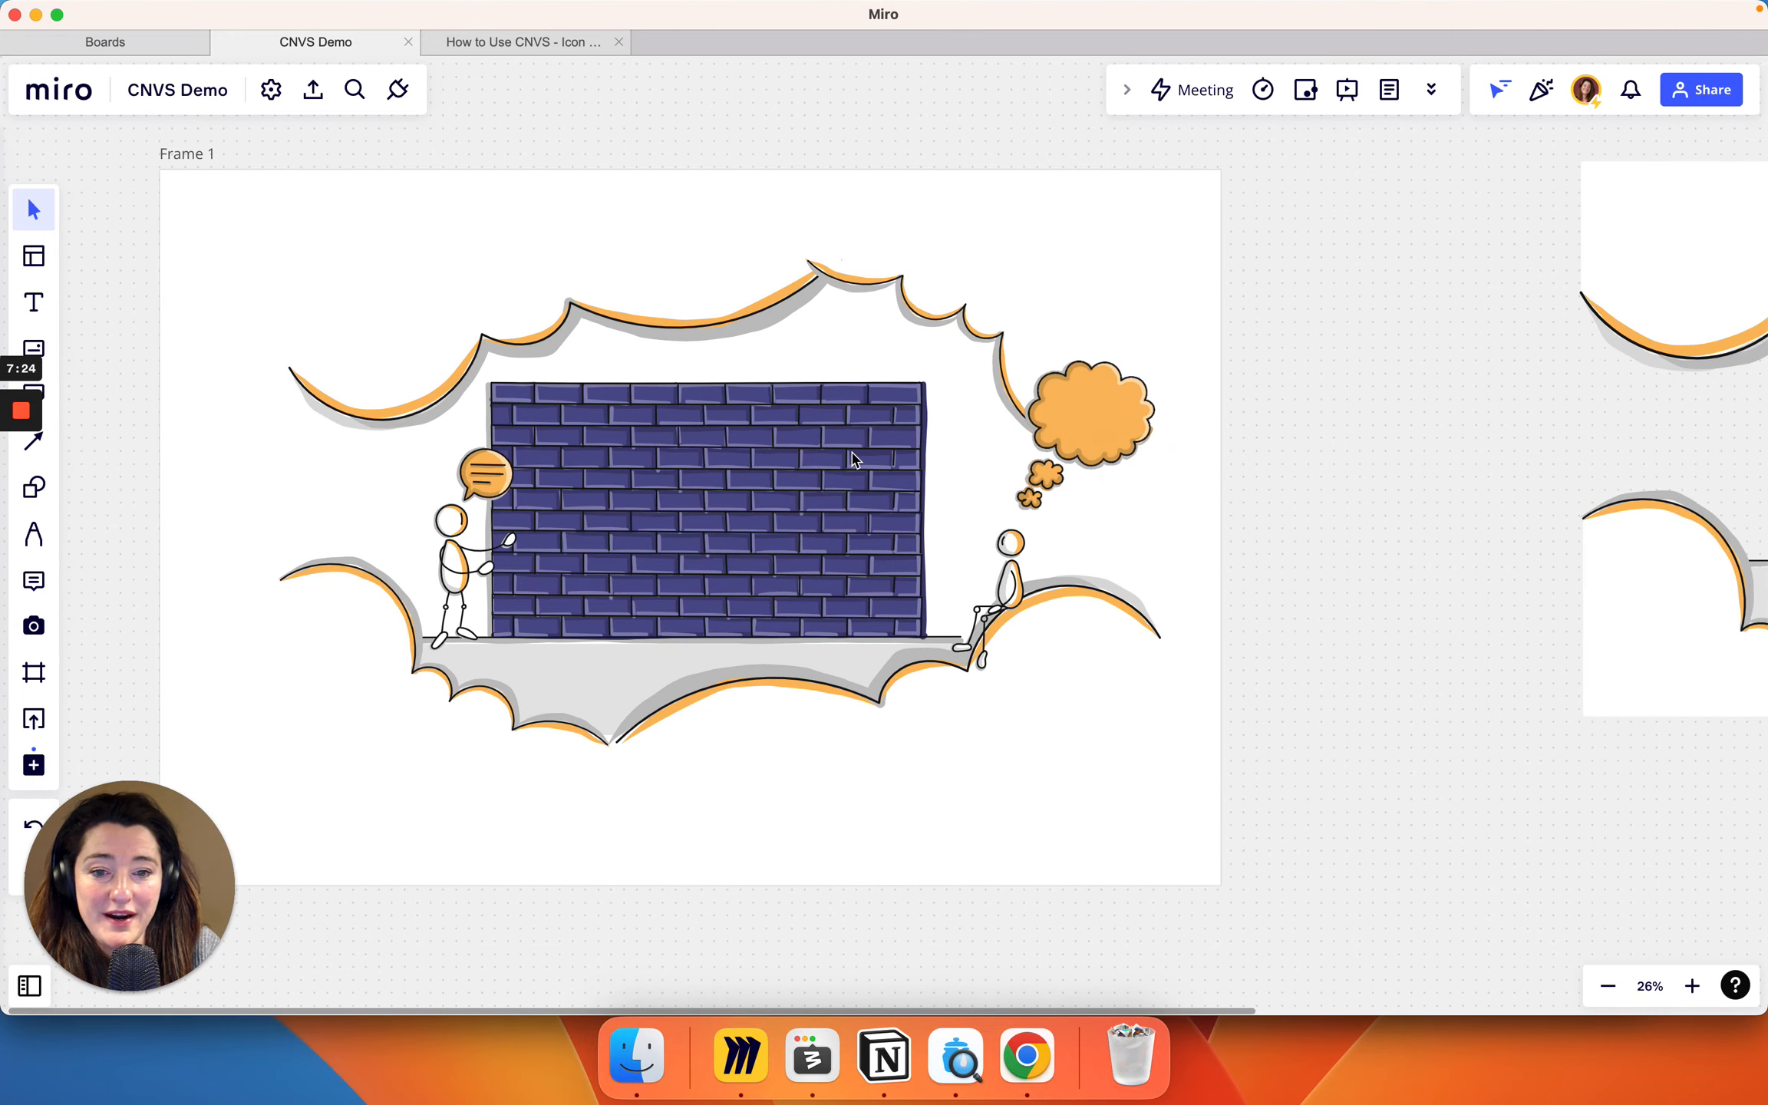
key("super+Tab")
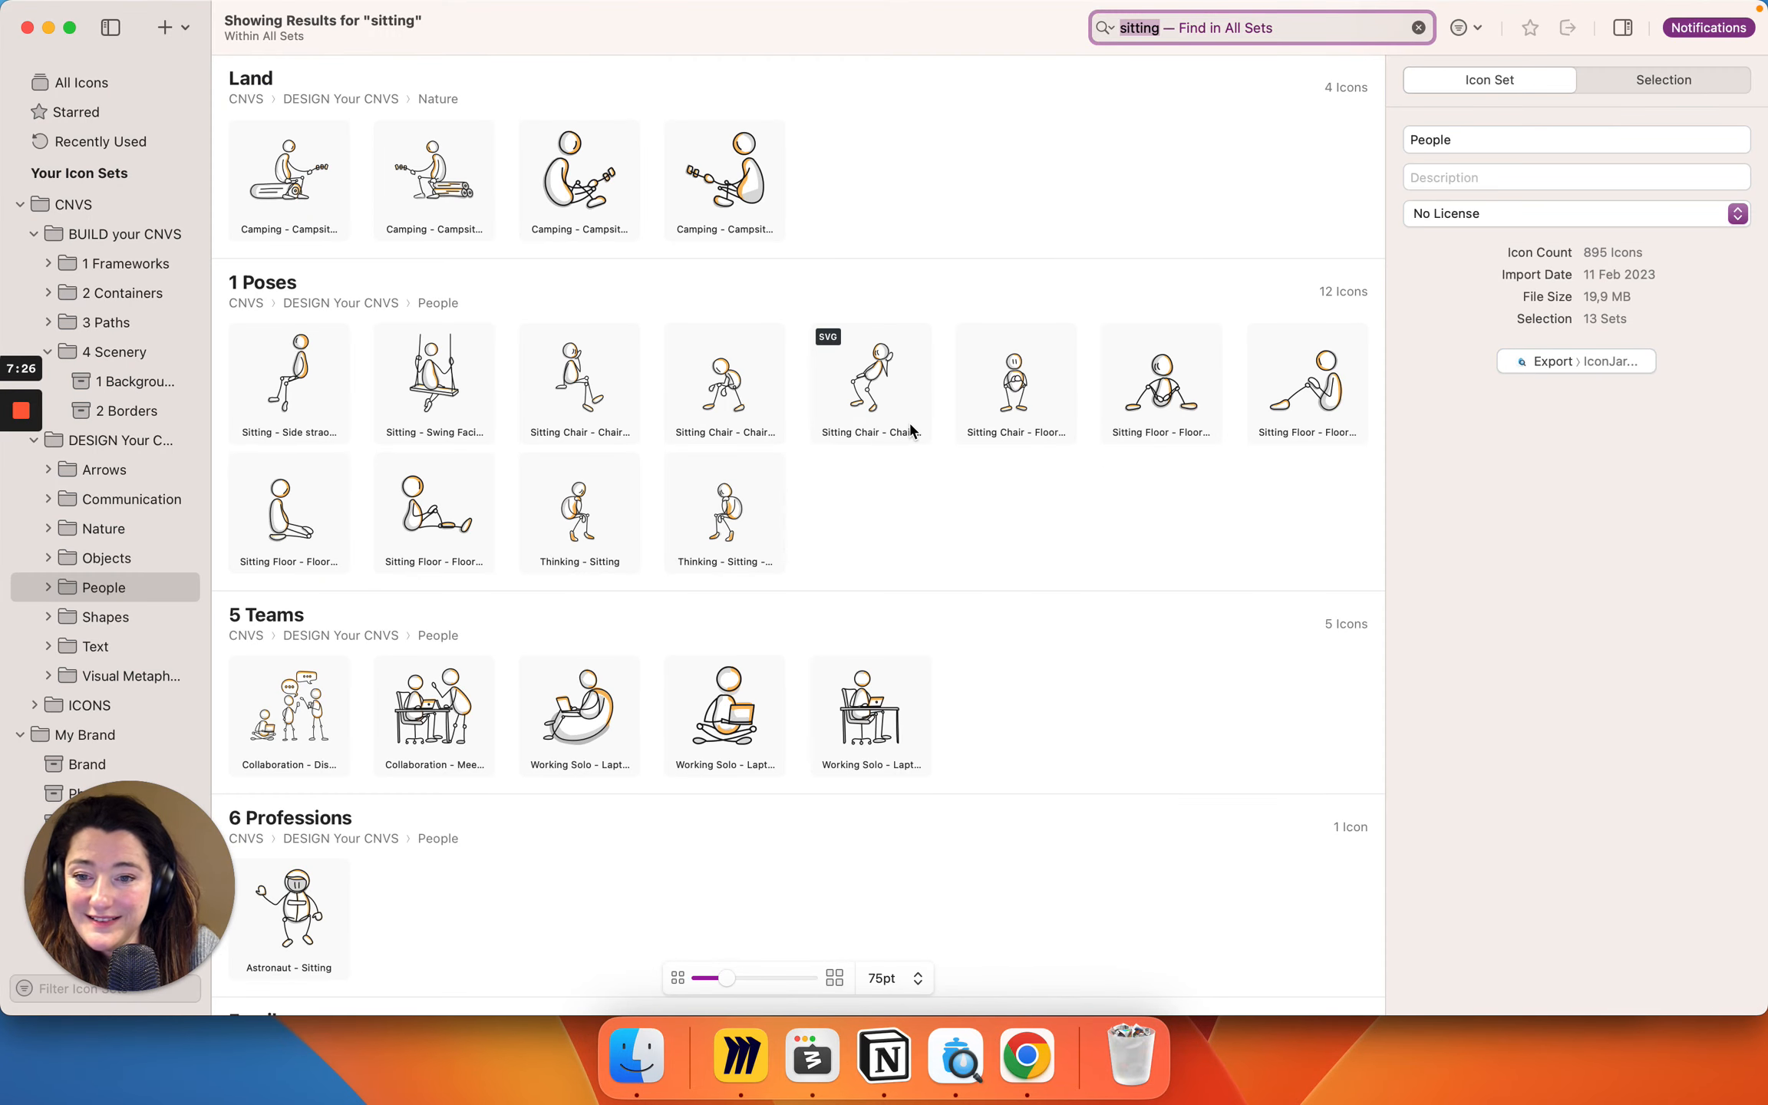
left_click(1157, 27)
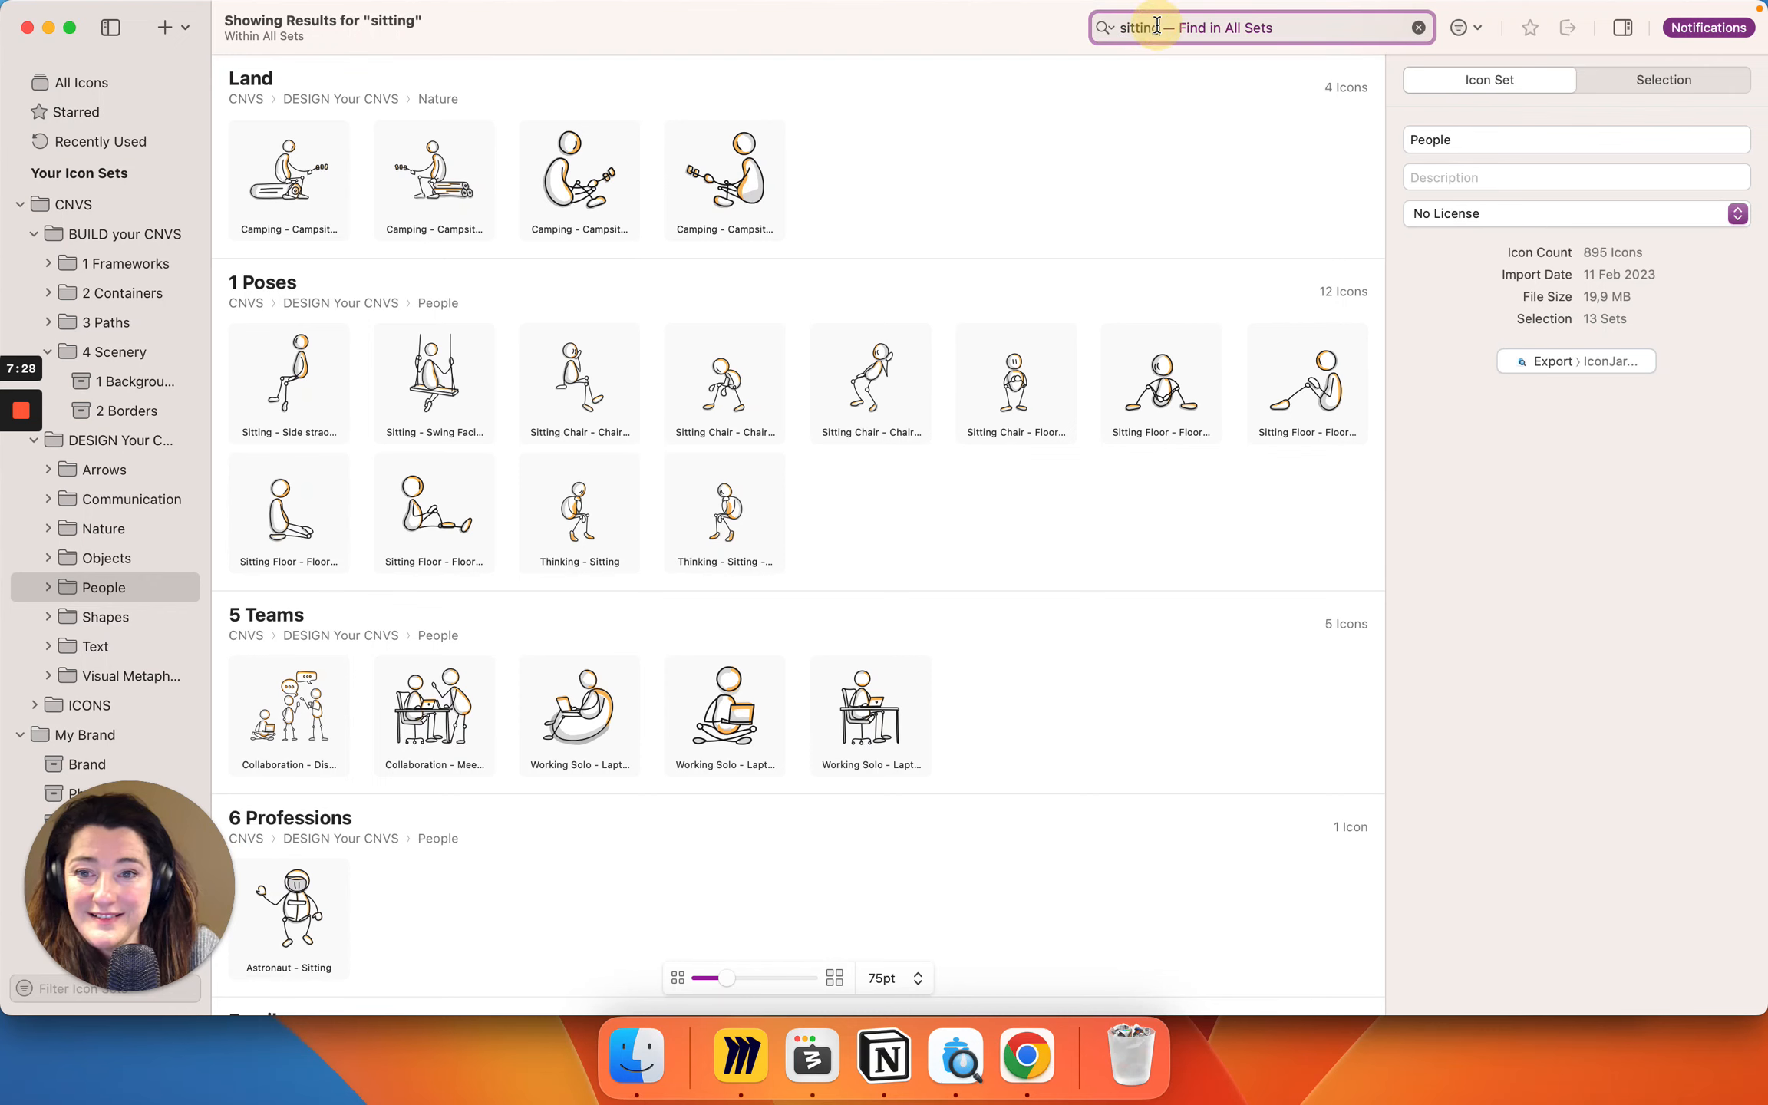
key("BackSpace")
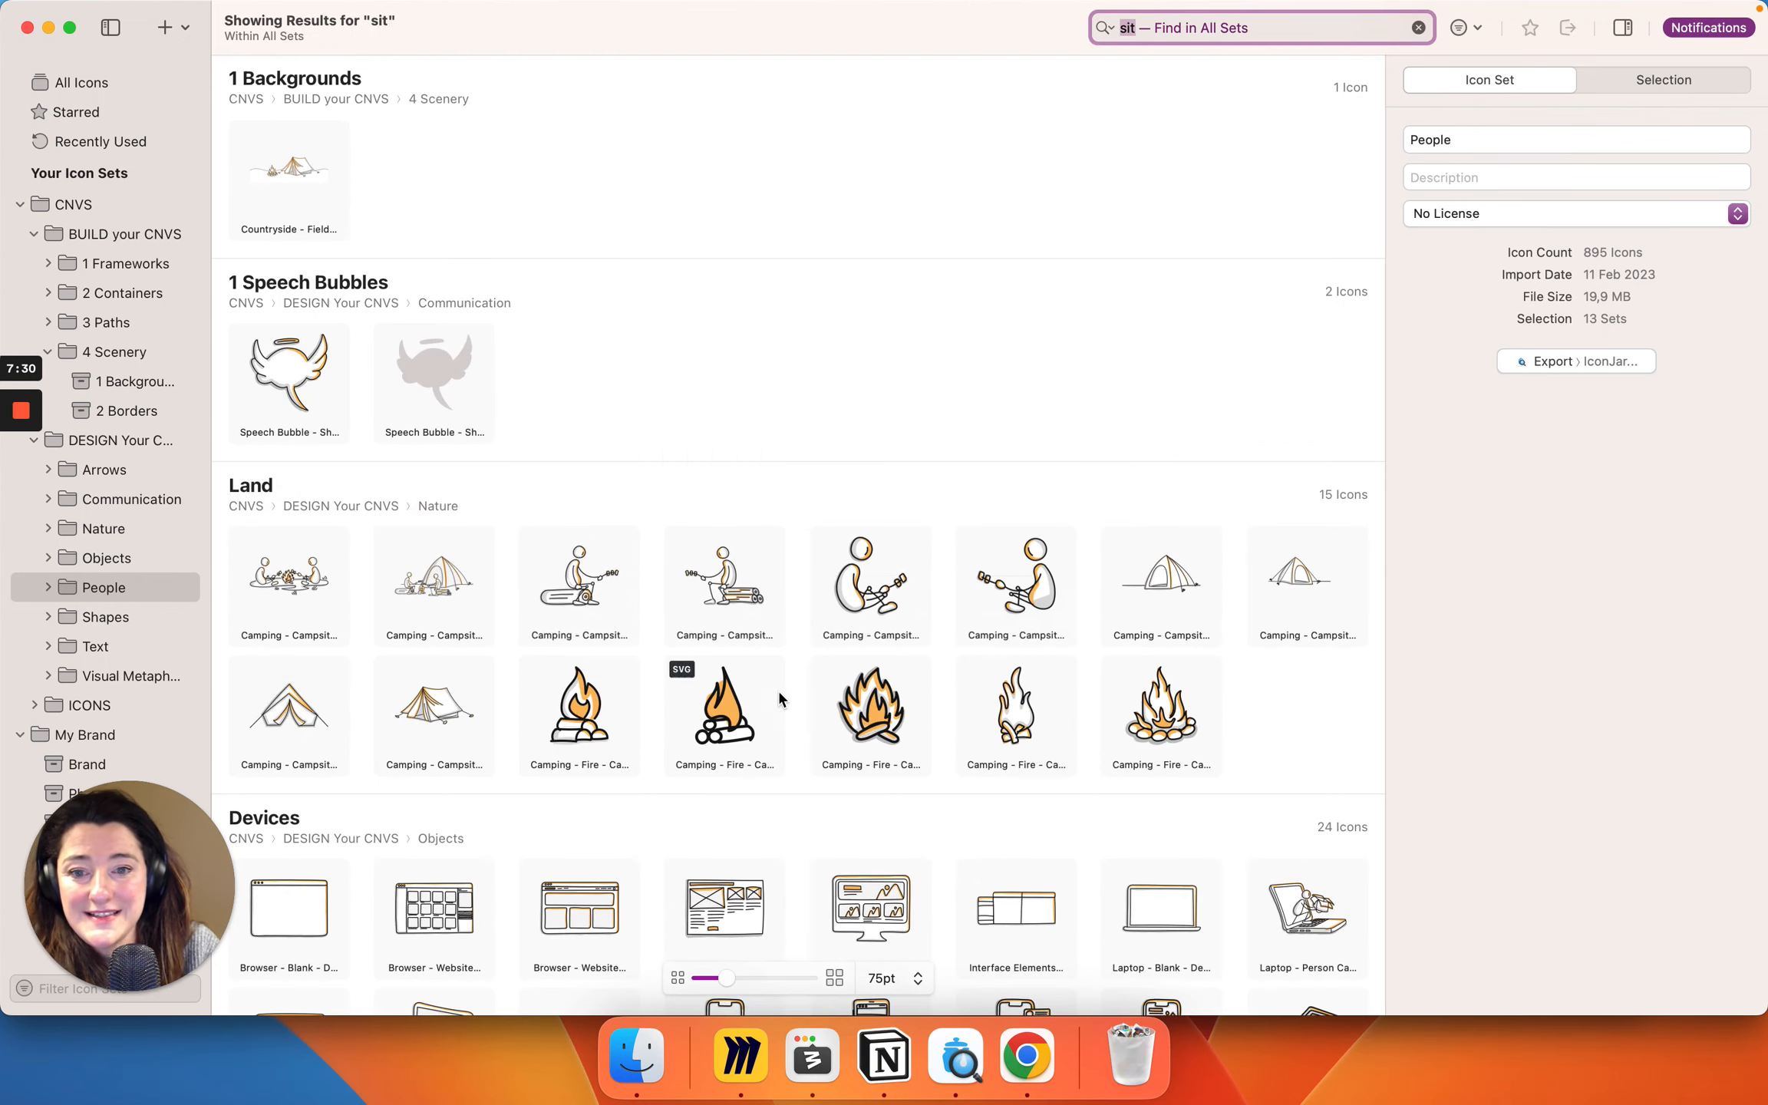
scroll(814, 767, "down", 15)
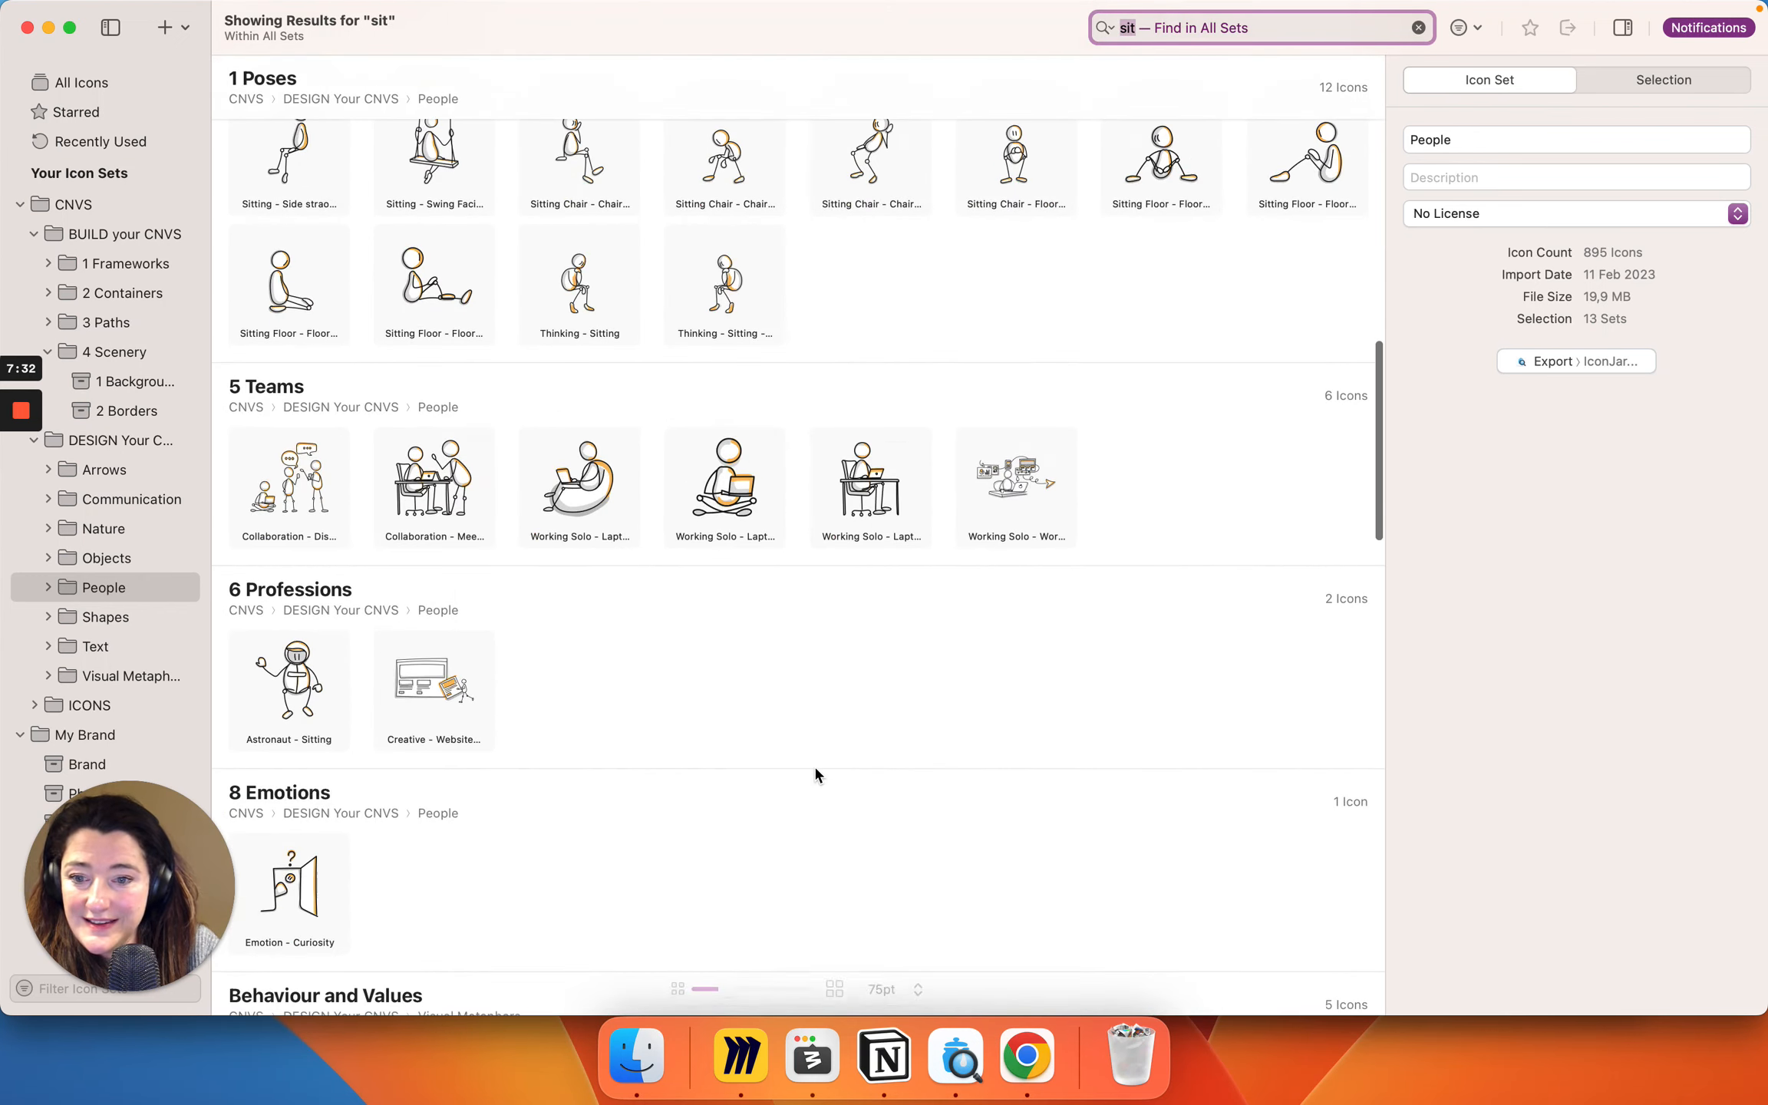
scroll(815, 773, "up", 1)
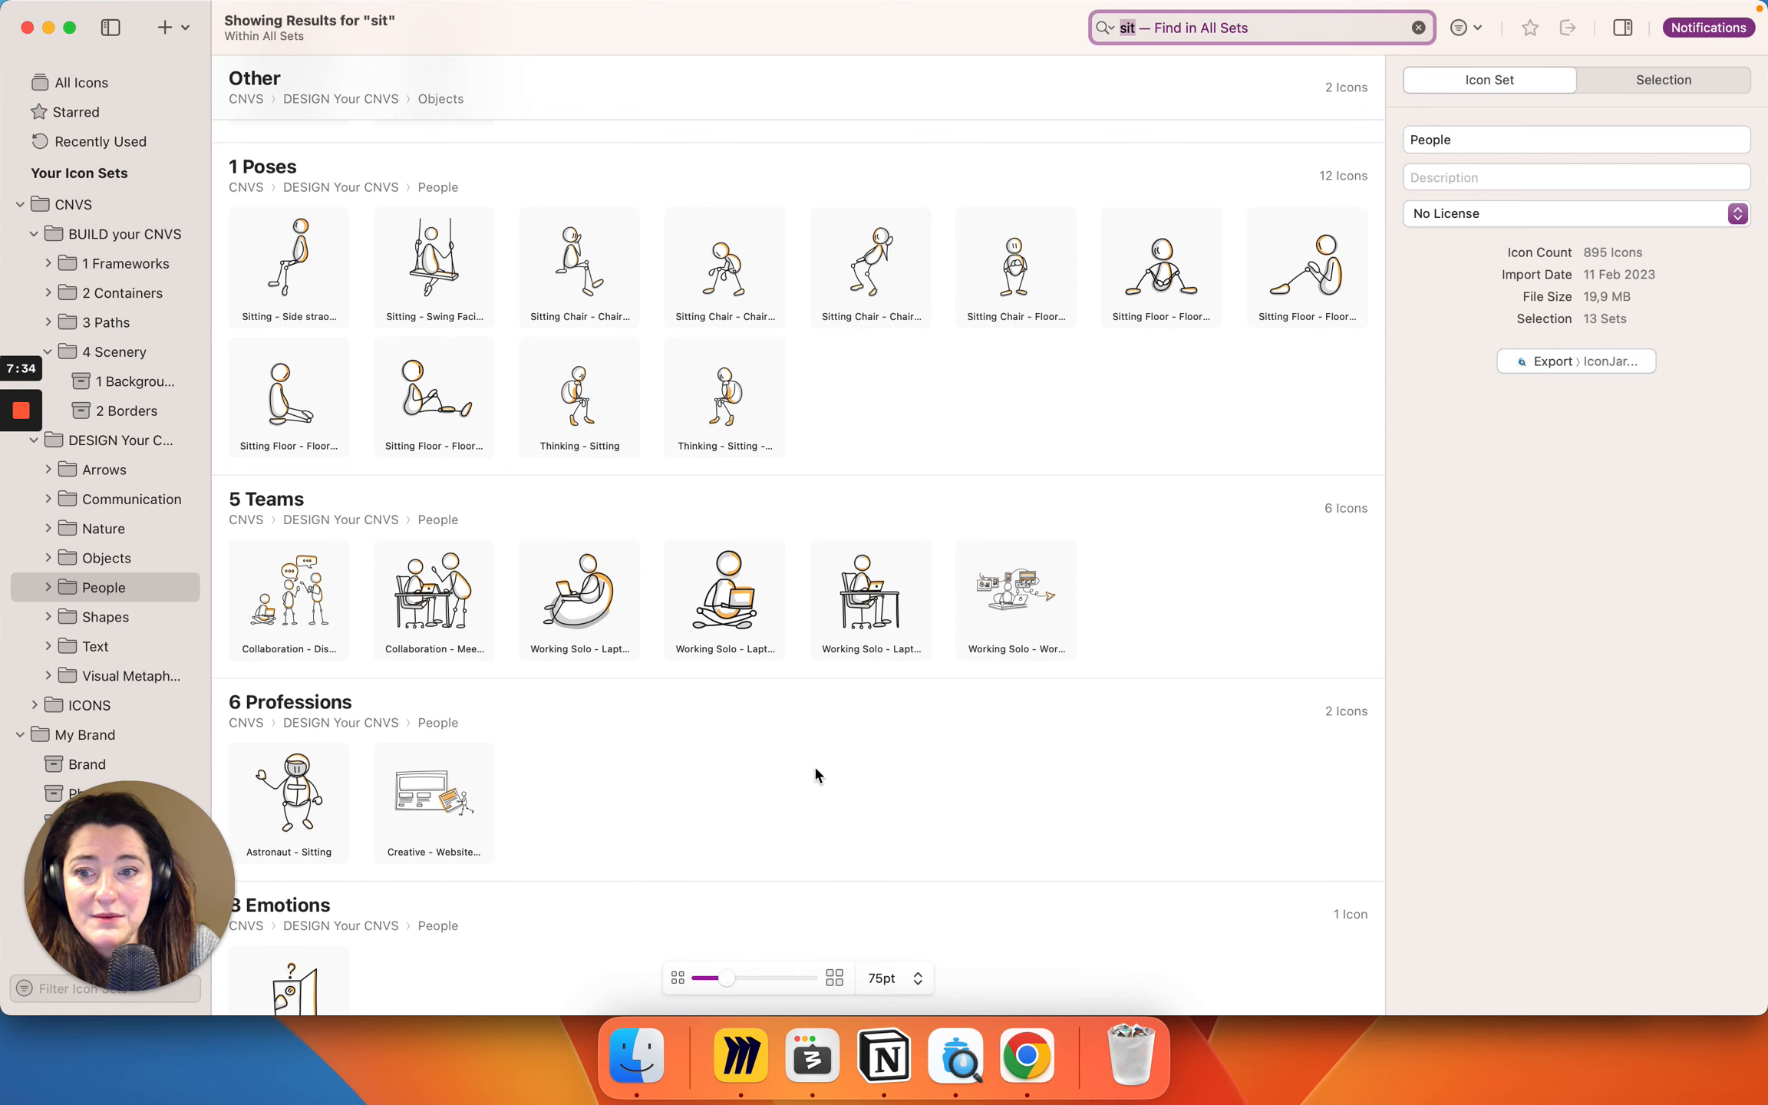
scroll(814, 771, "down", 15)
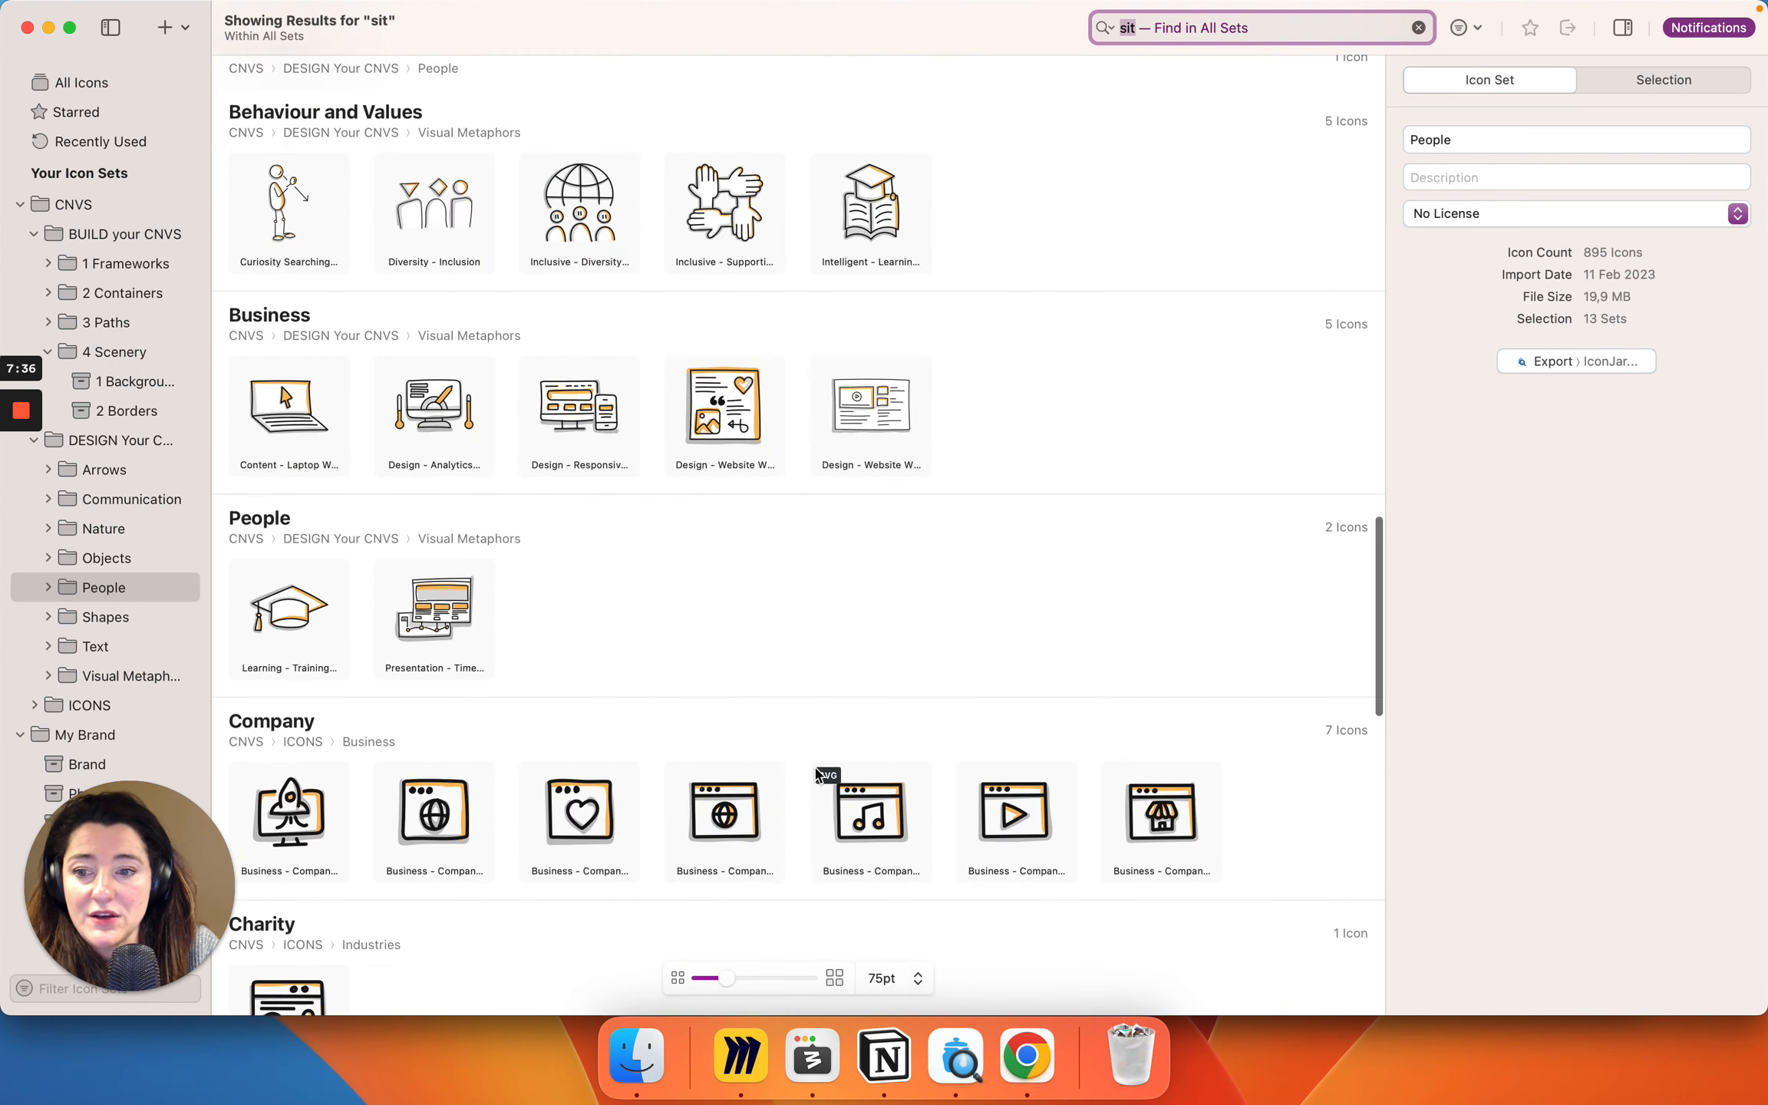
scroll(815, 439, "up", 15)
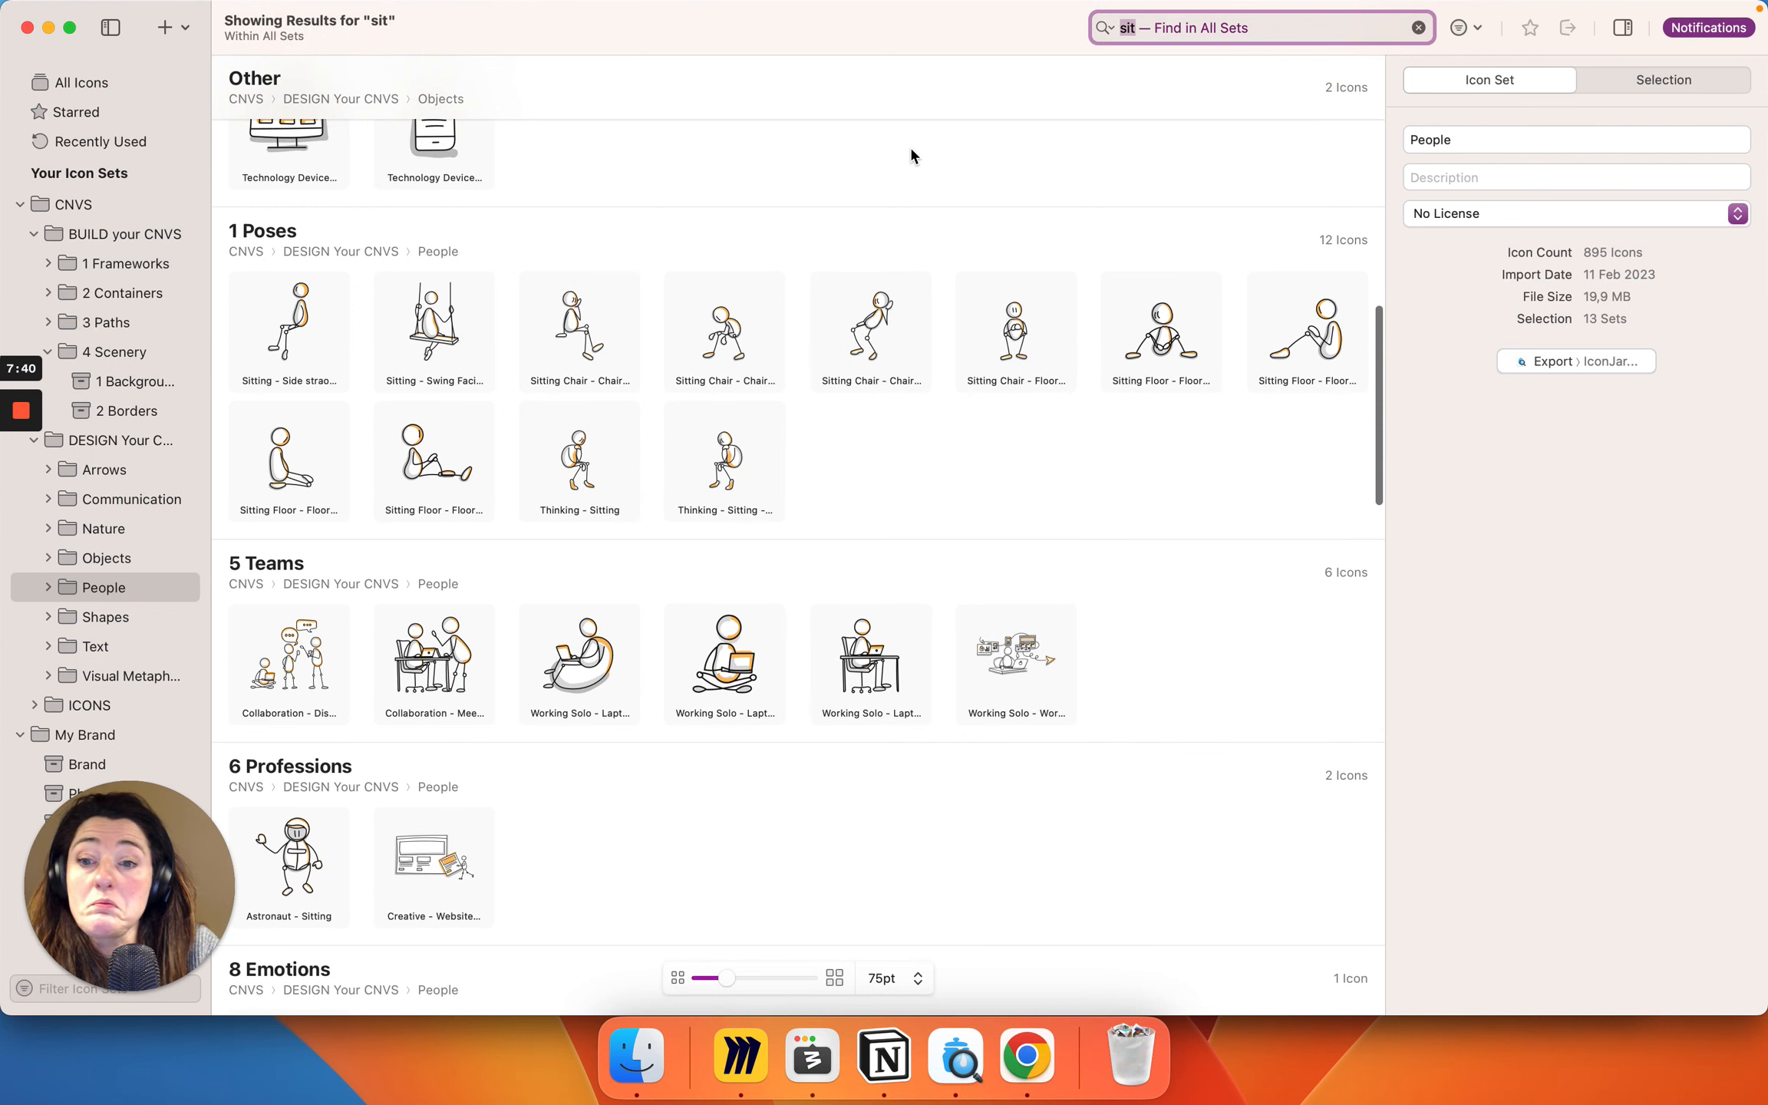
Step: Add the "Sitting - Side straoght up" figure to the Miro scene, enlarge it and seat it on the lower-right cloud beside the wall
left_click(271, 351)
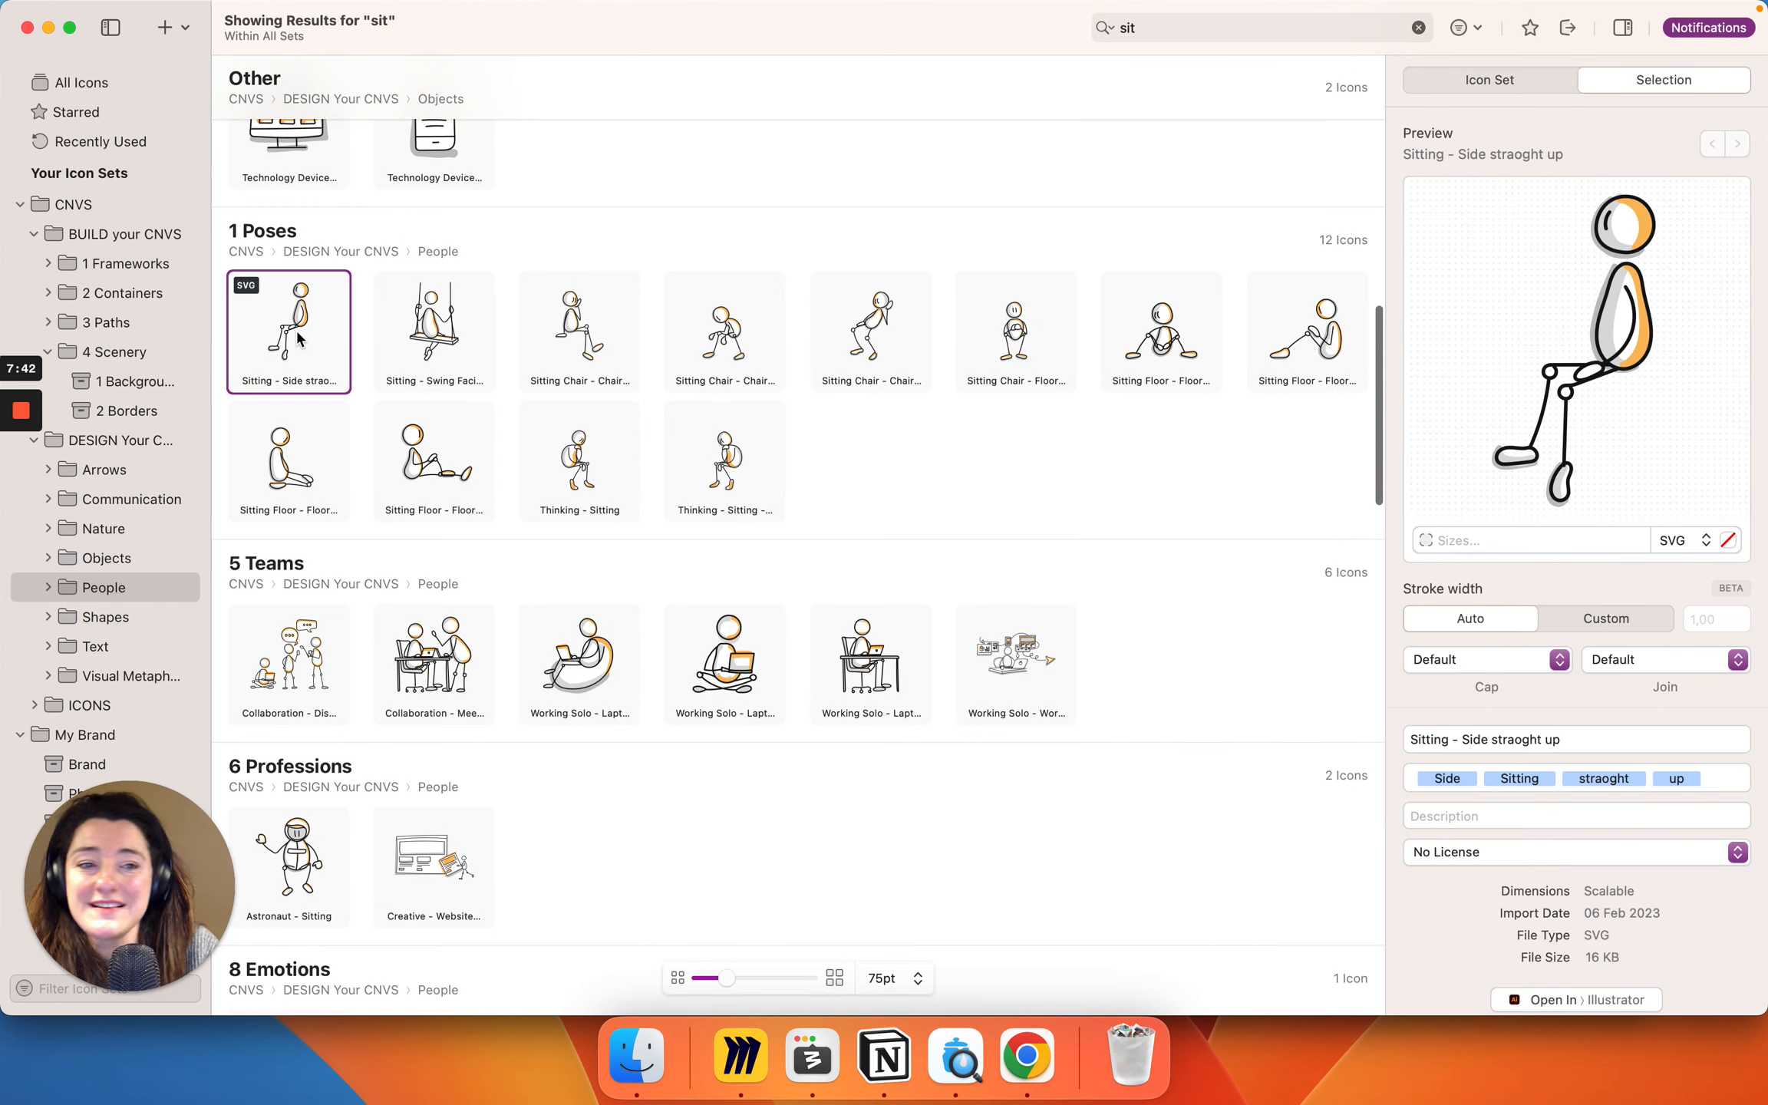
left_click_drag(295, 329, 1567, 527)
scroll(1567, 526, "right", 10)
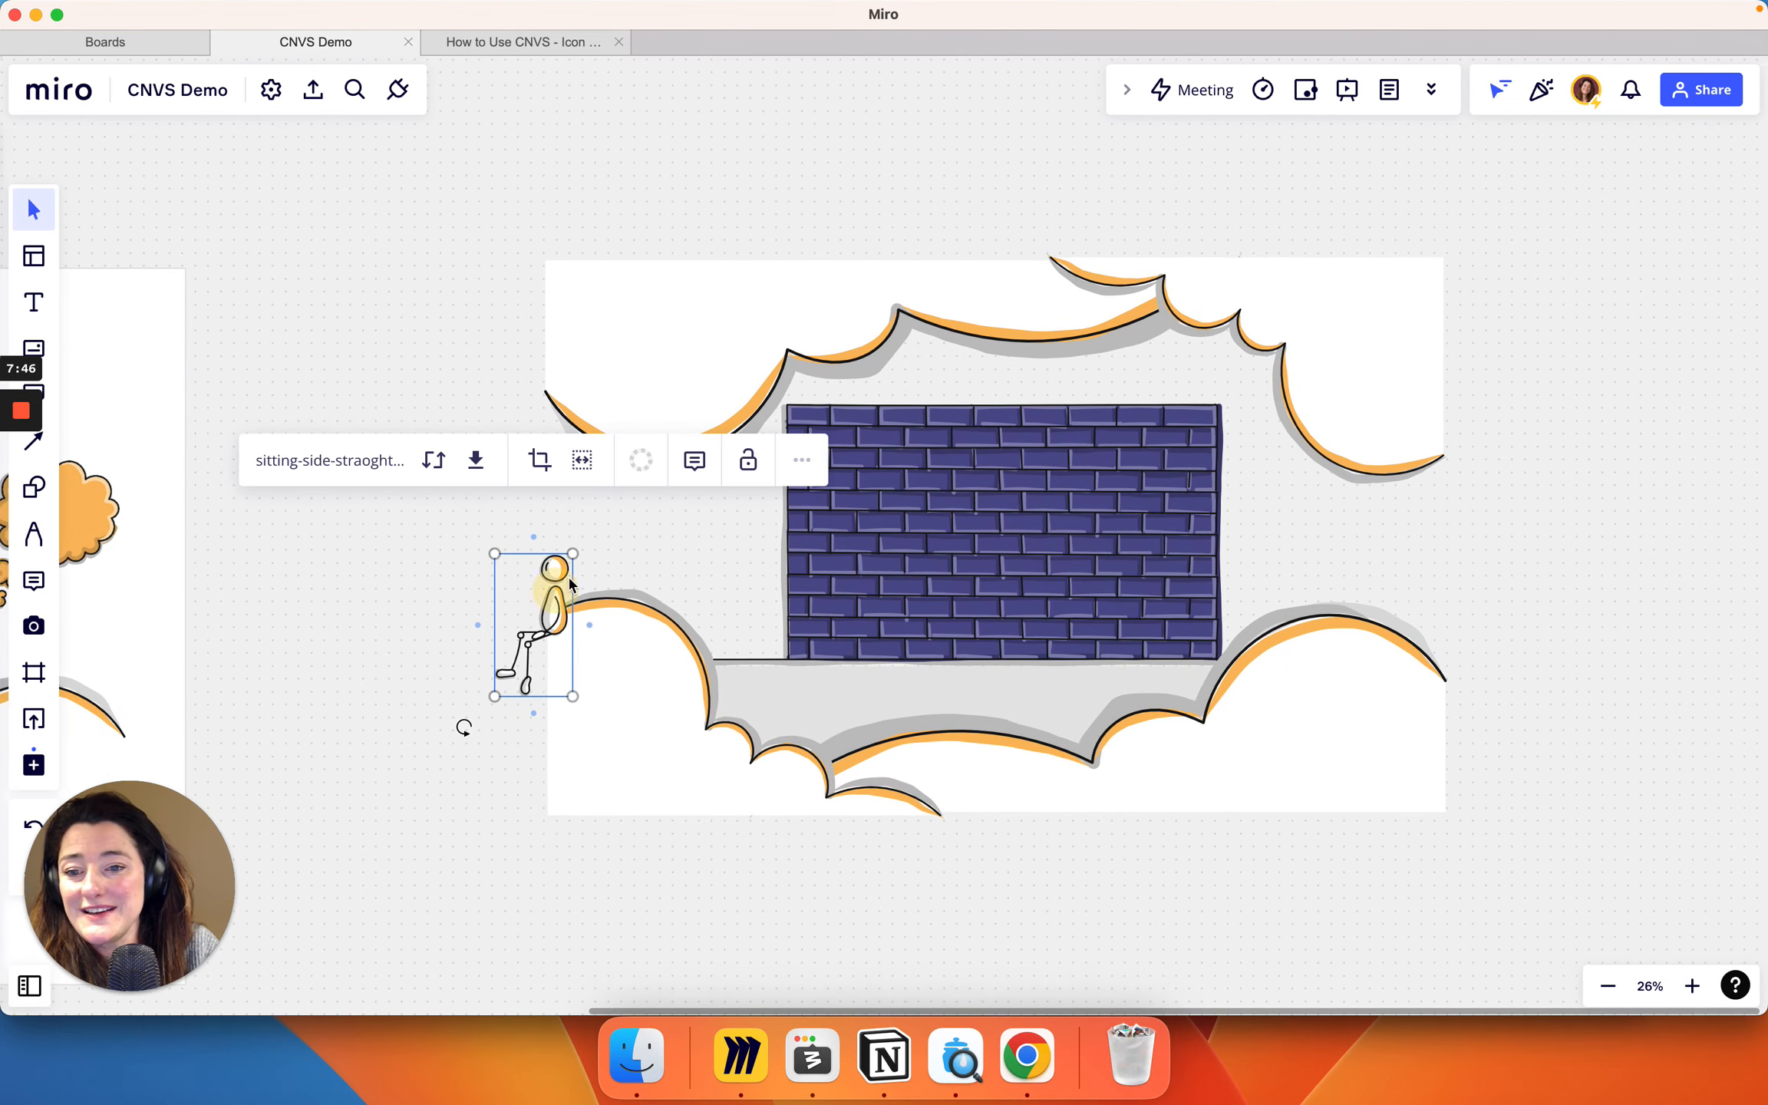
left_click_drag(570, 583, 1329, 516)
left_click_drag(1288, 584, 1280, 604)
scroll(1476, 702, "right", 3)
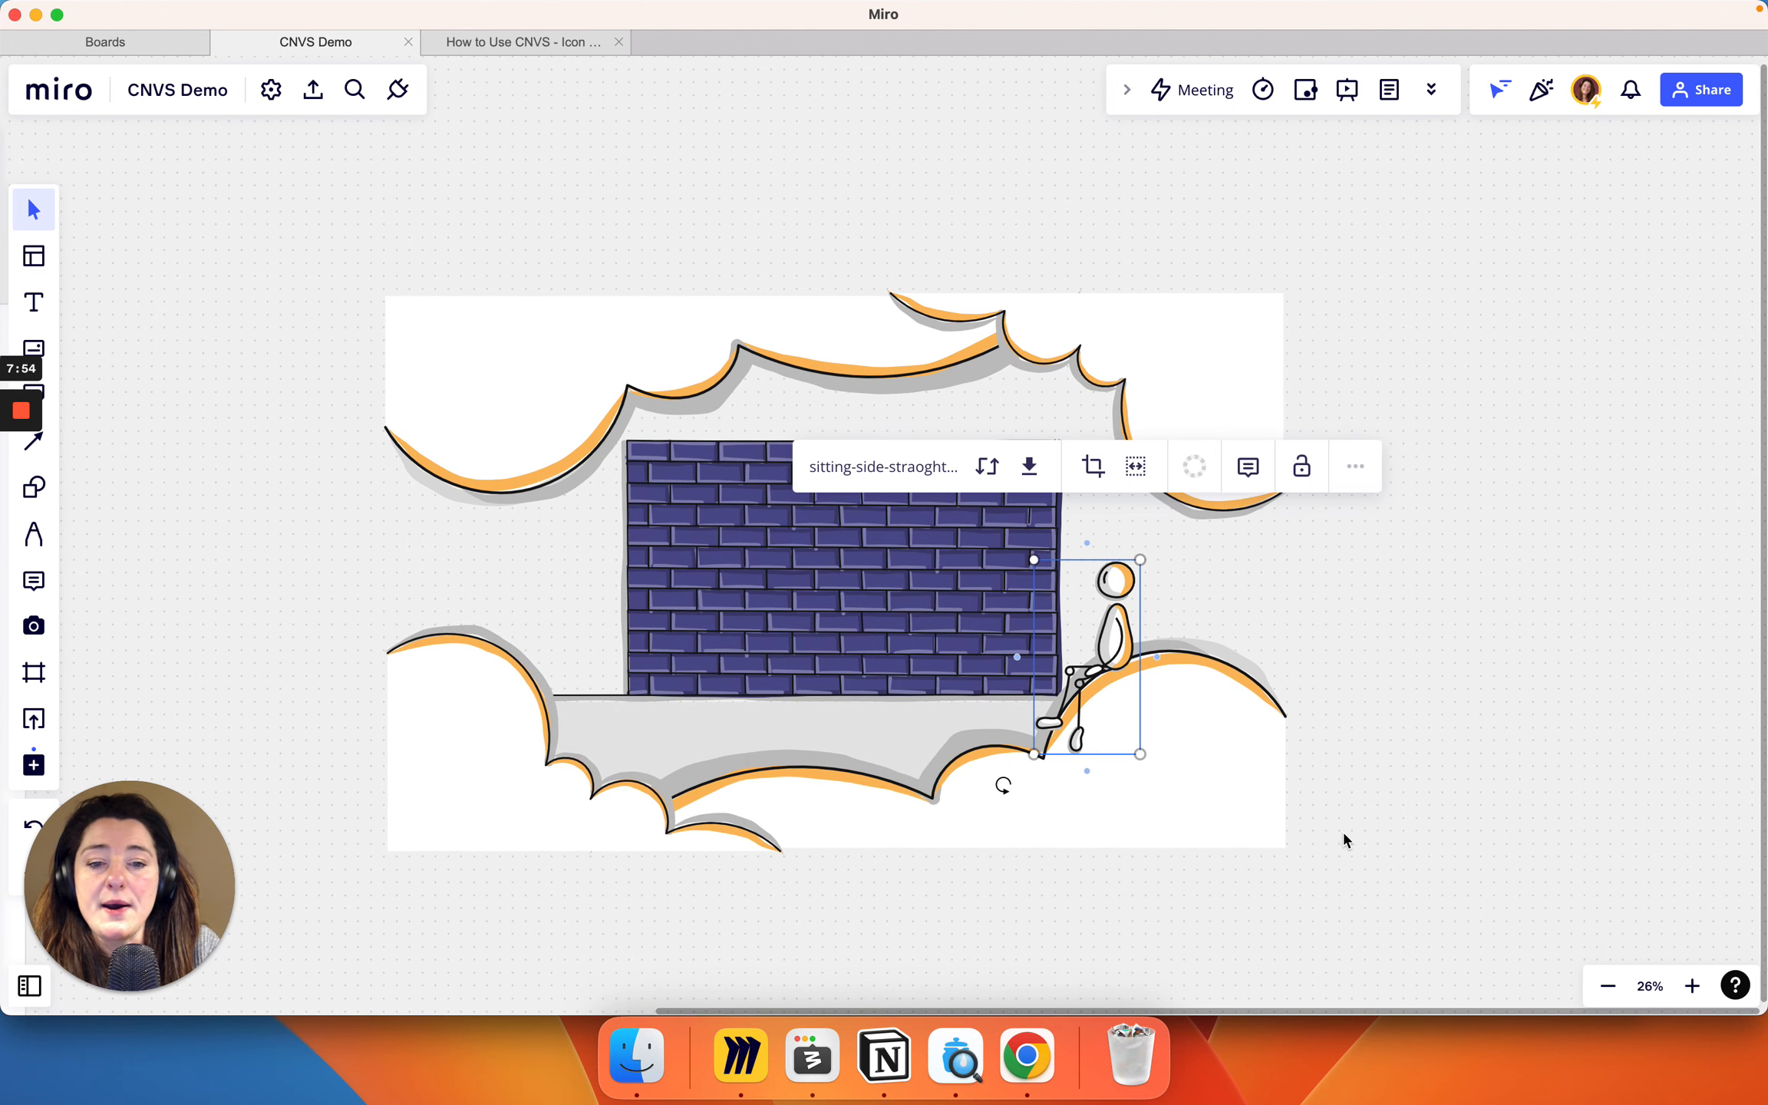
scroll(660, 742, "left", 20)
scroll(658, 738, "right", 15)
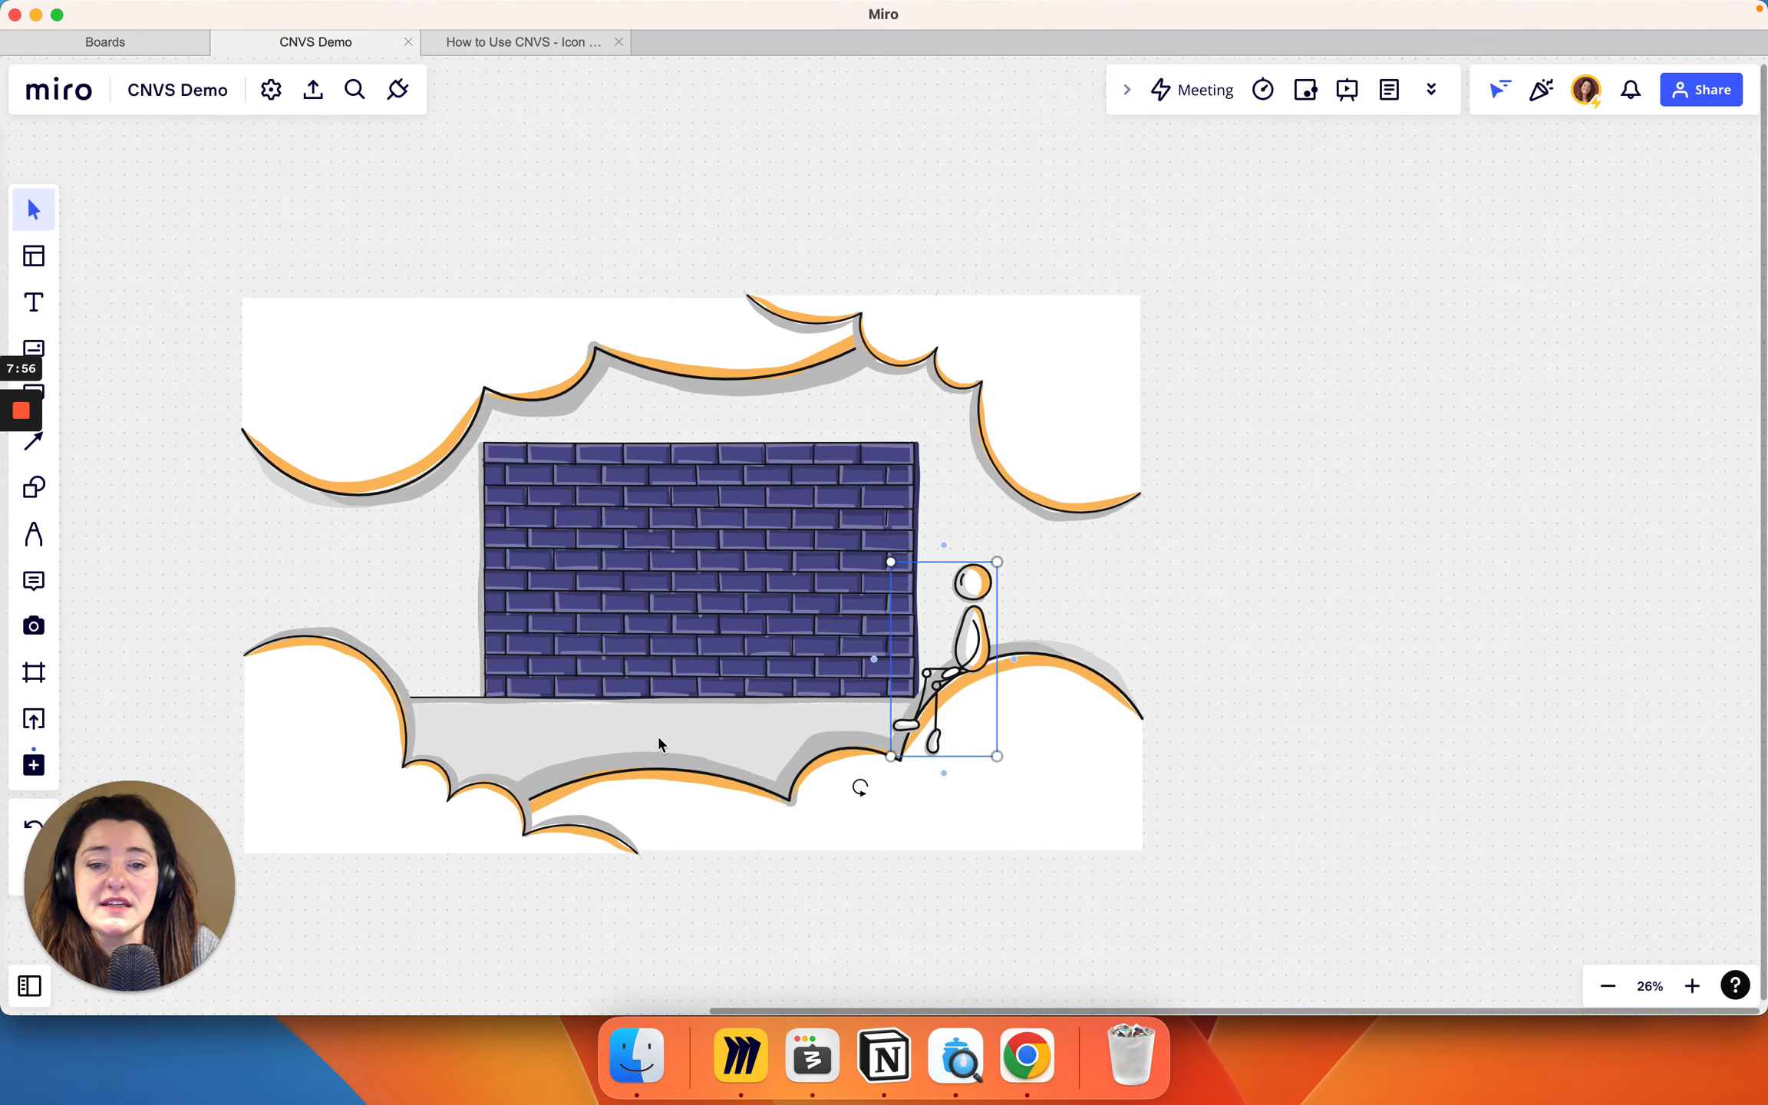
Step: Switch to IconJar, search all sets for "present" and look through the results to the pointing poses
key("super+Tab")
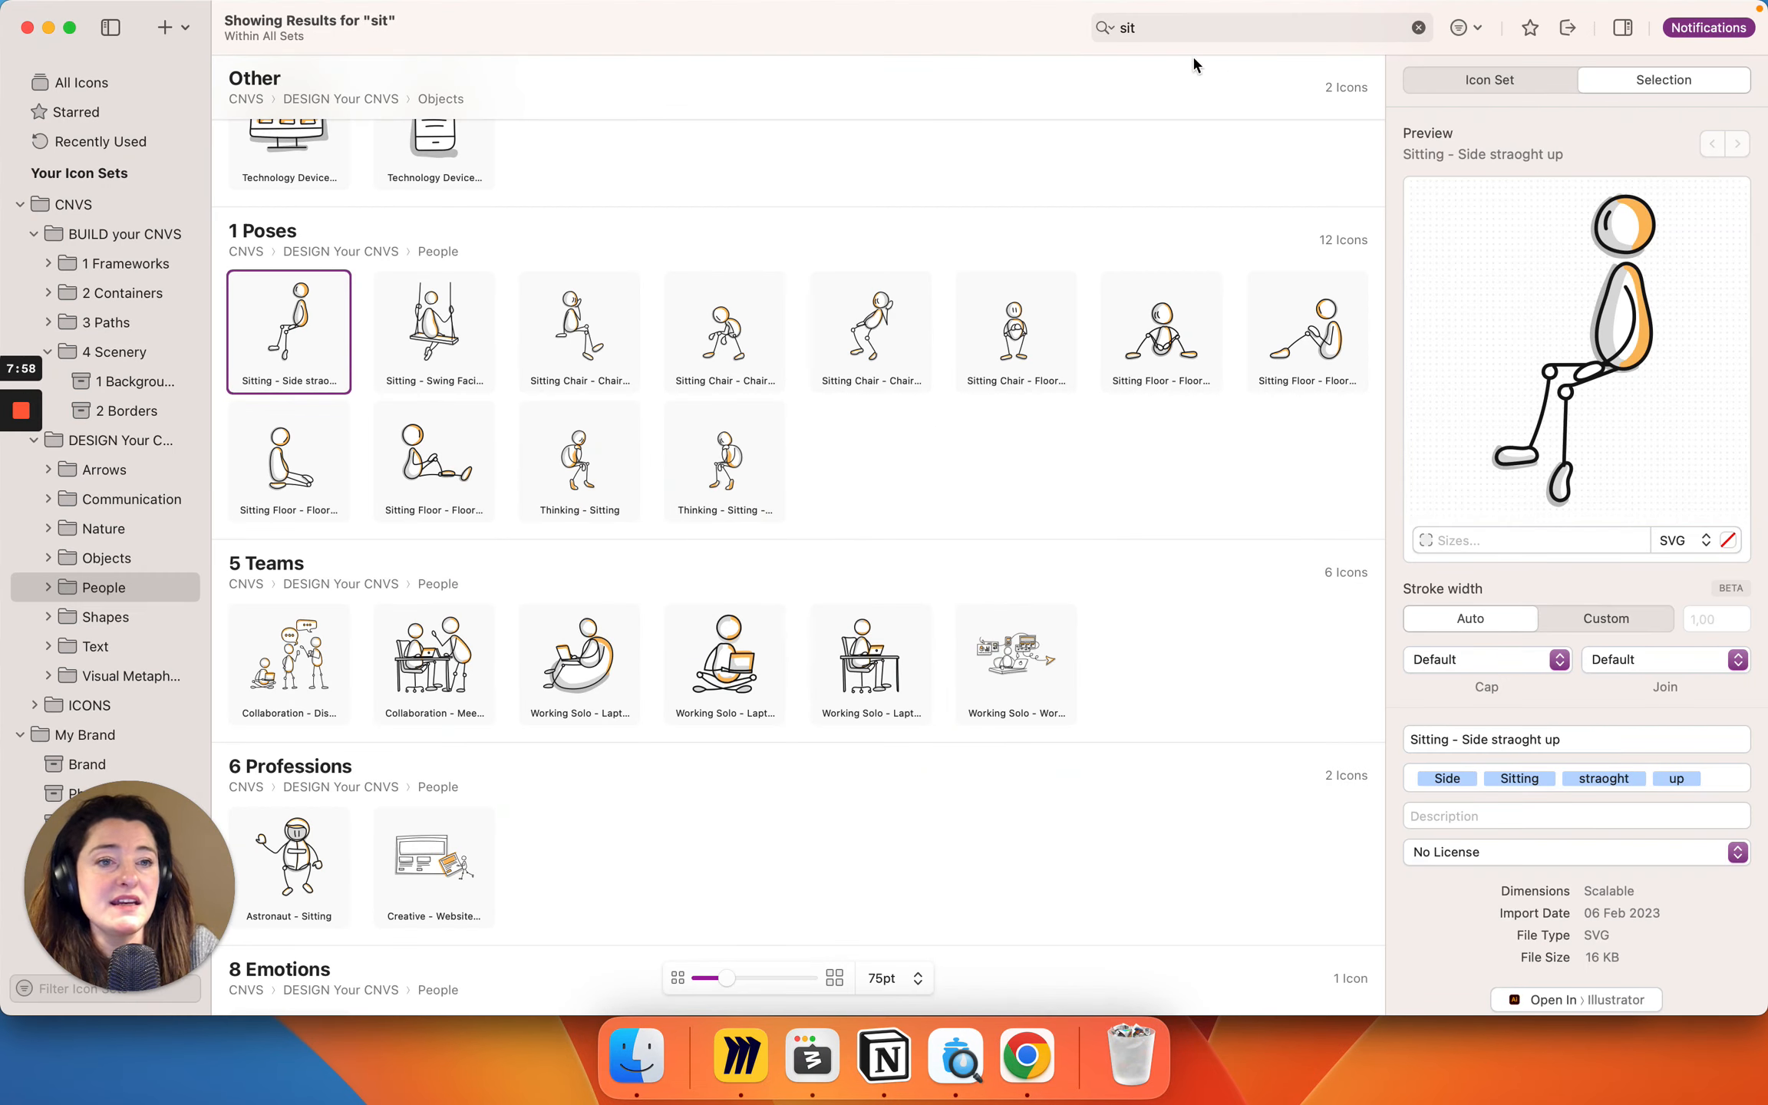
left_click(1167, 29)
type("present")
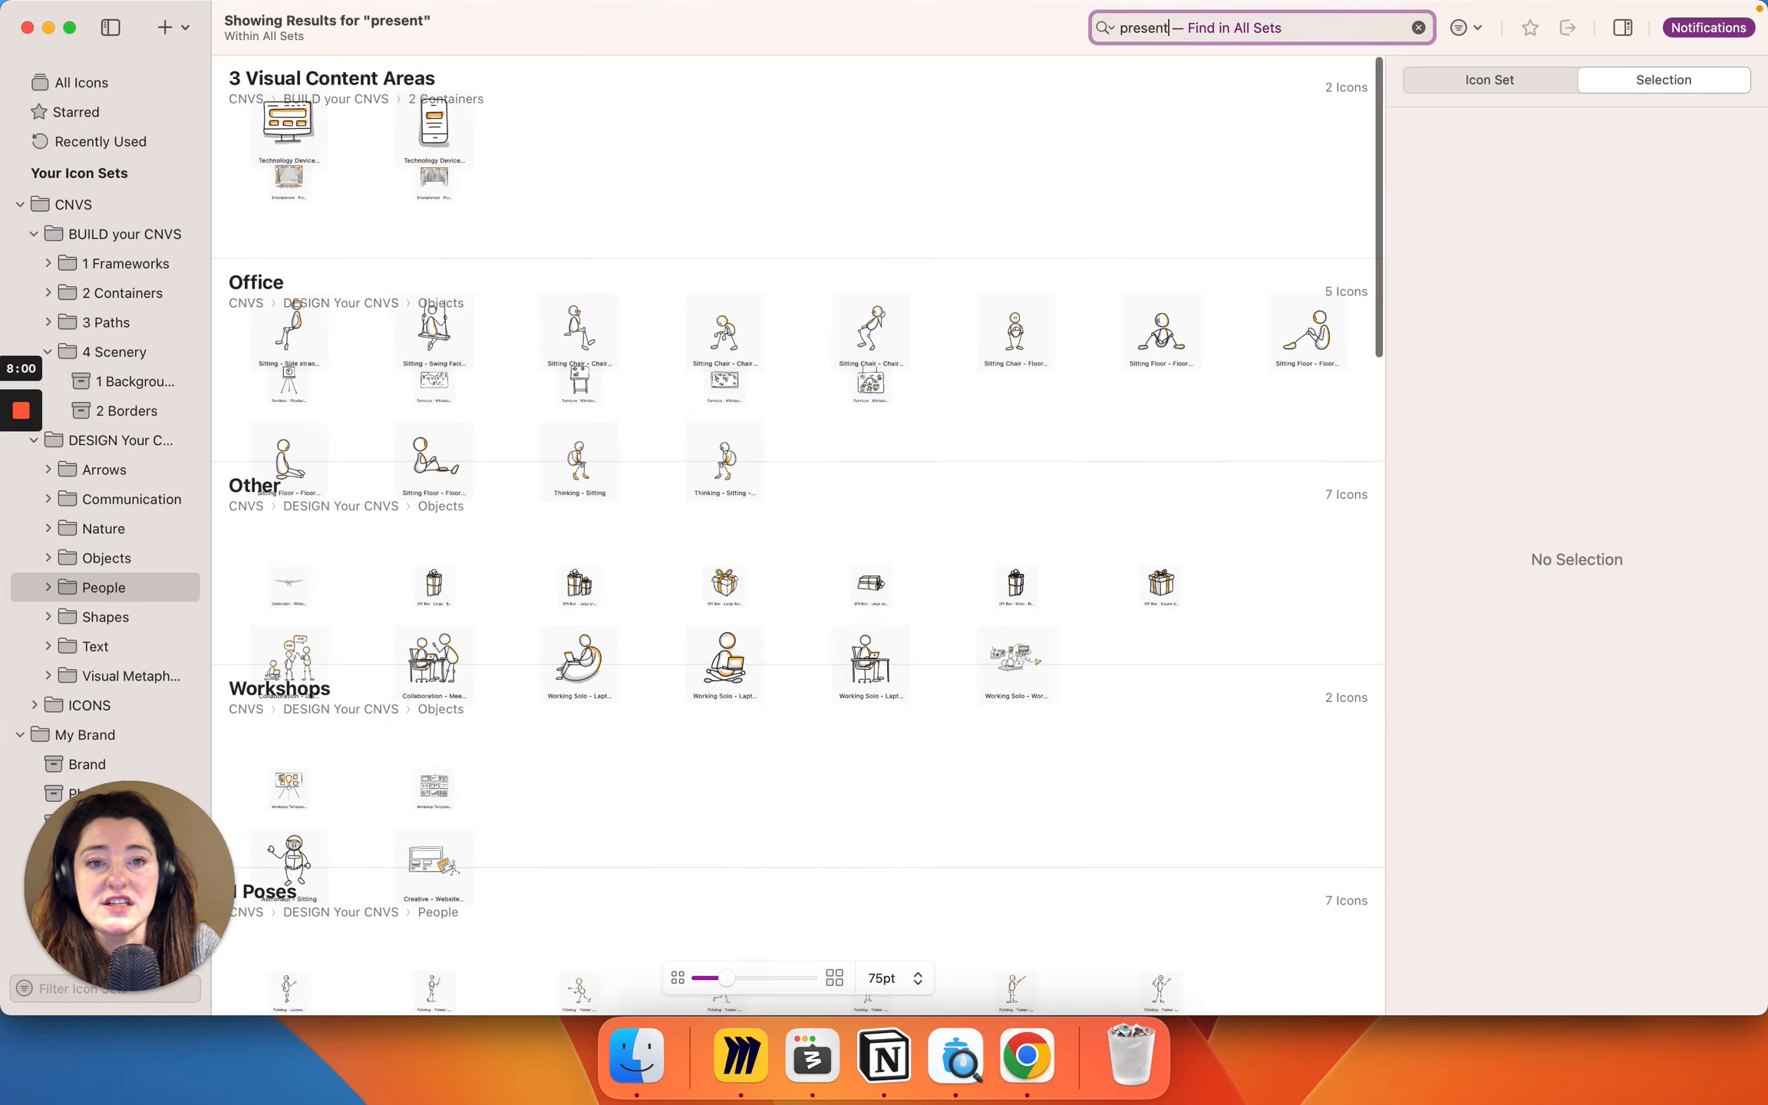
scroll(784, 655, "down", 5)
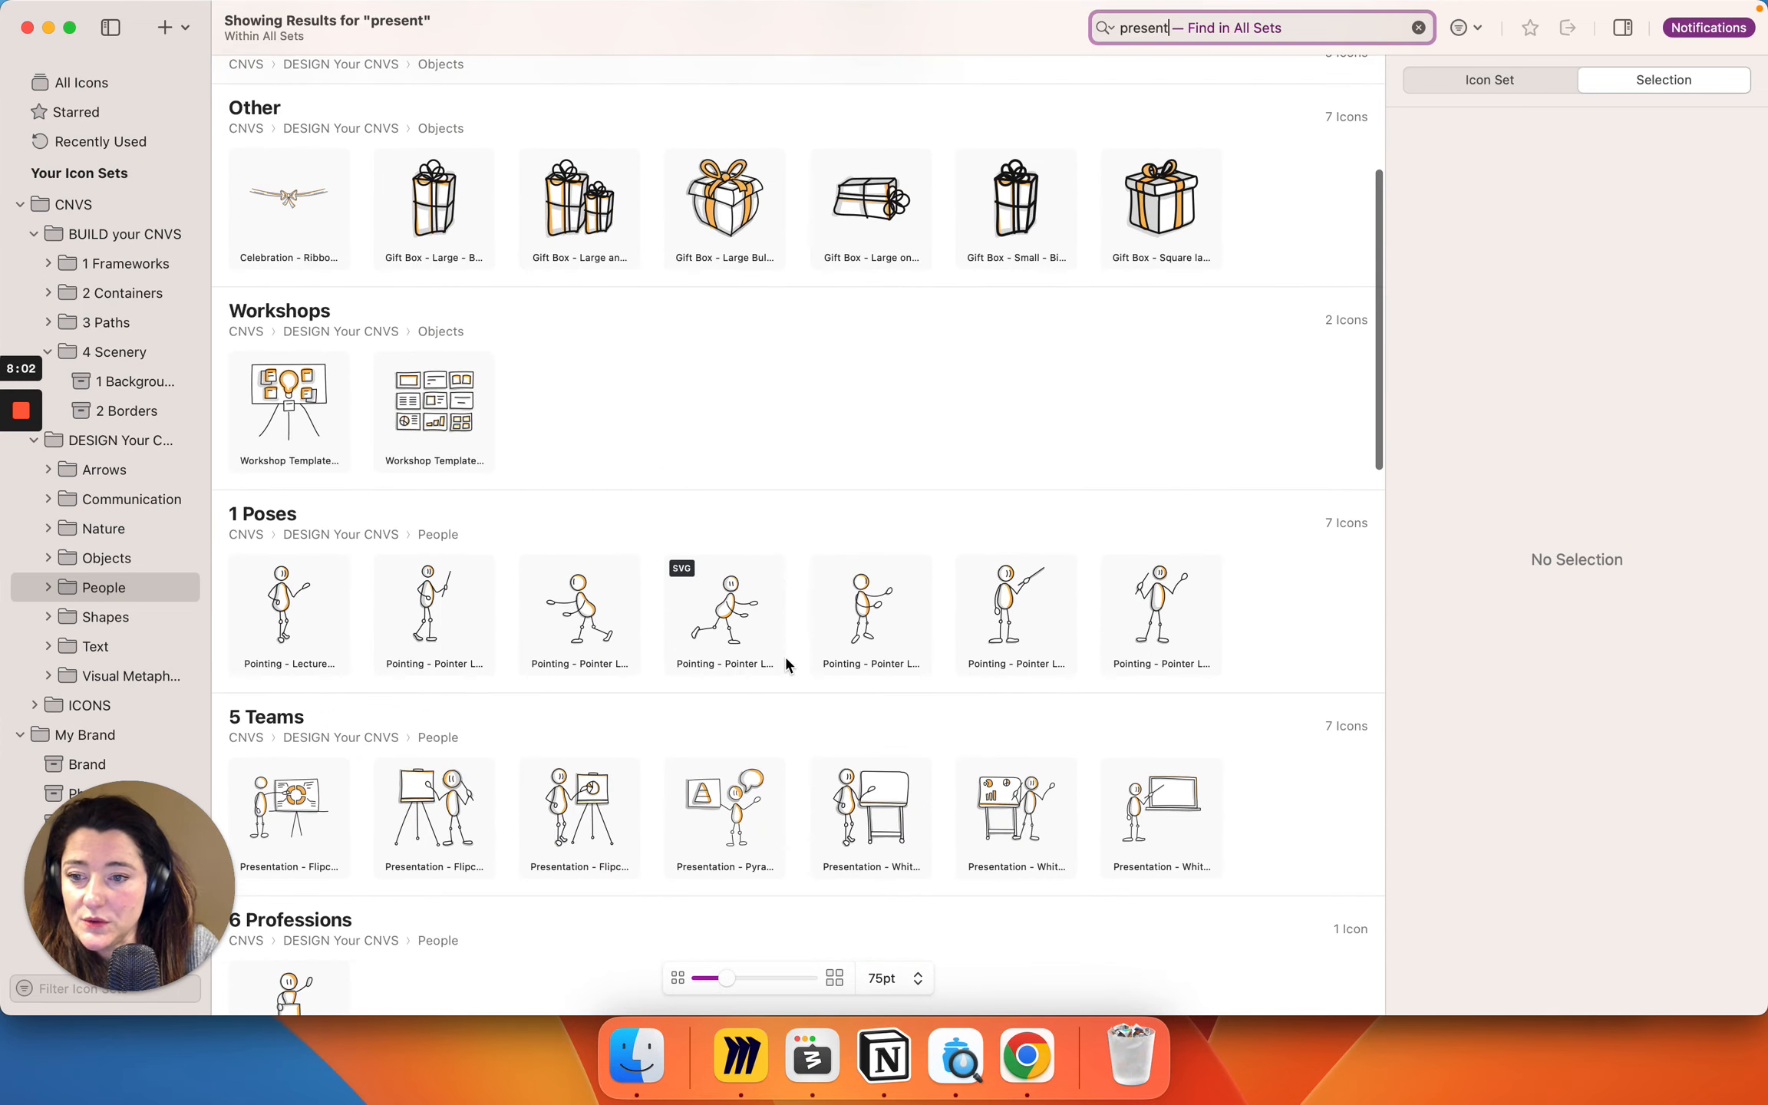
scroll(784, 664, "down", 2)
Step: Place the side-standing pointing lecture figure on the Miro board at the brick wall's left edge and enlarge it
left_click(839, 575)
left_click_drag(838, 568, 453, 685)
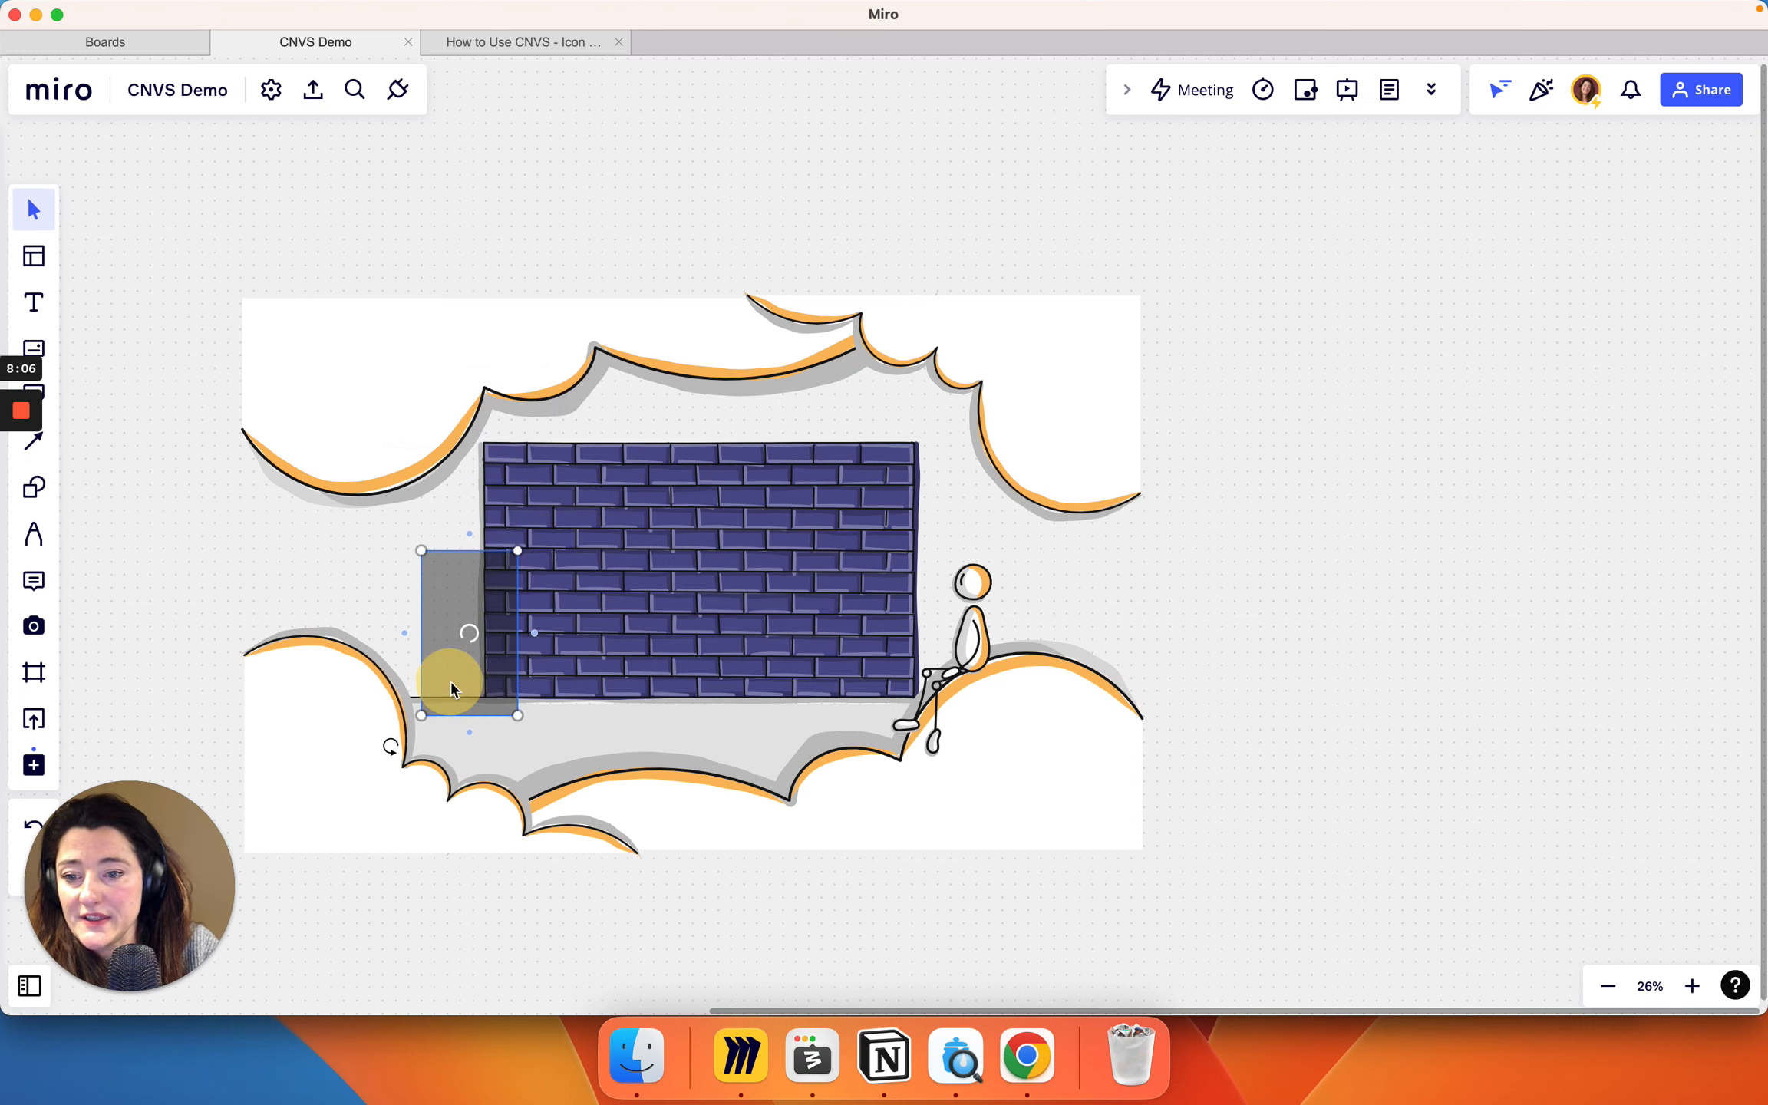
left_click_drag(518, 549, 544, 508)
Step: Switch back to IconJar, search all sets for "thought" and look through the thought bubble icons
key("super+Tab")
key("super+Tab")
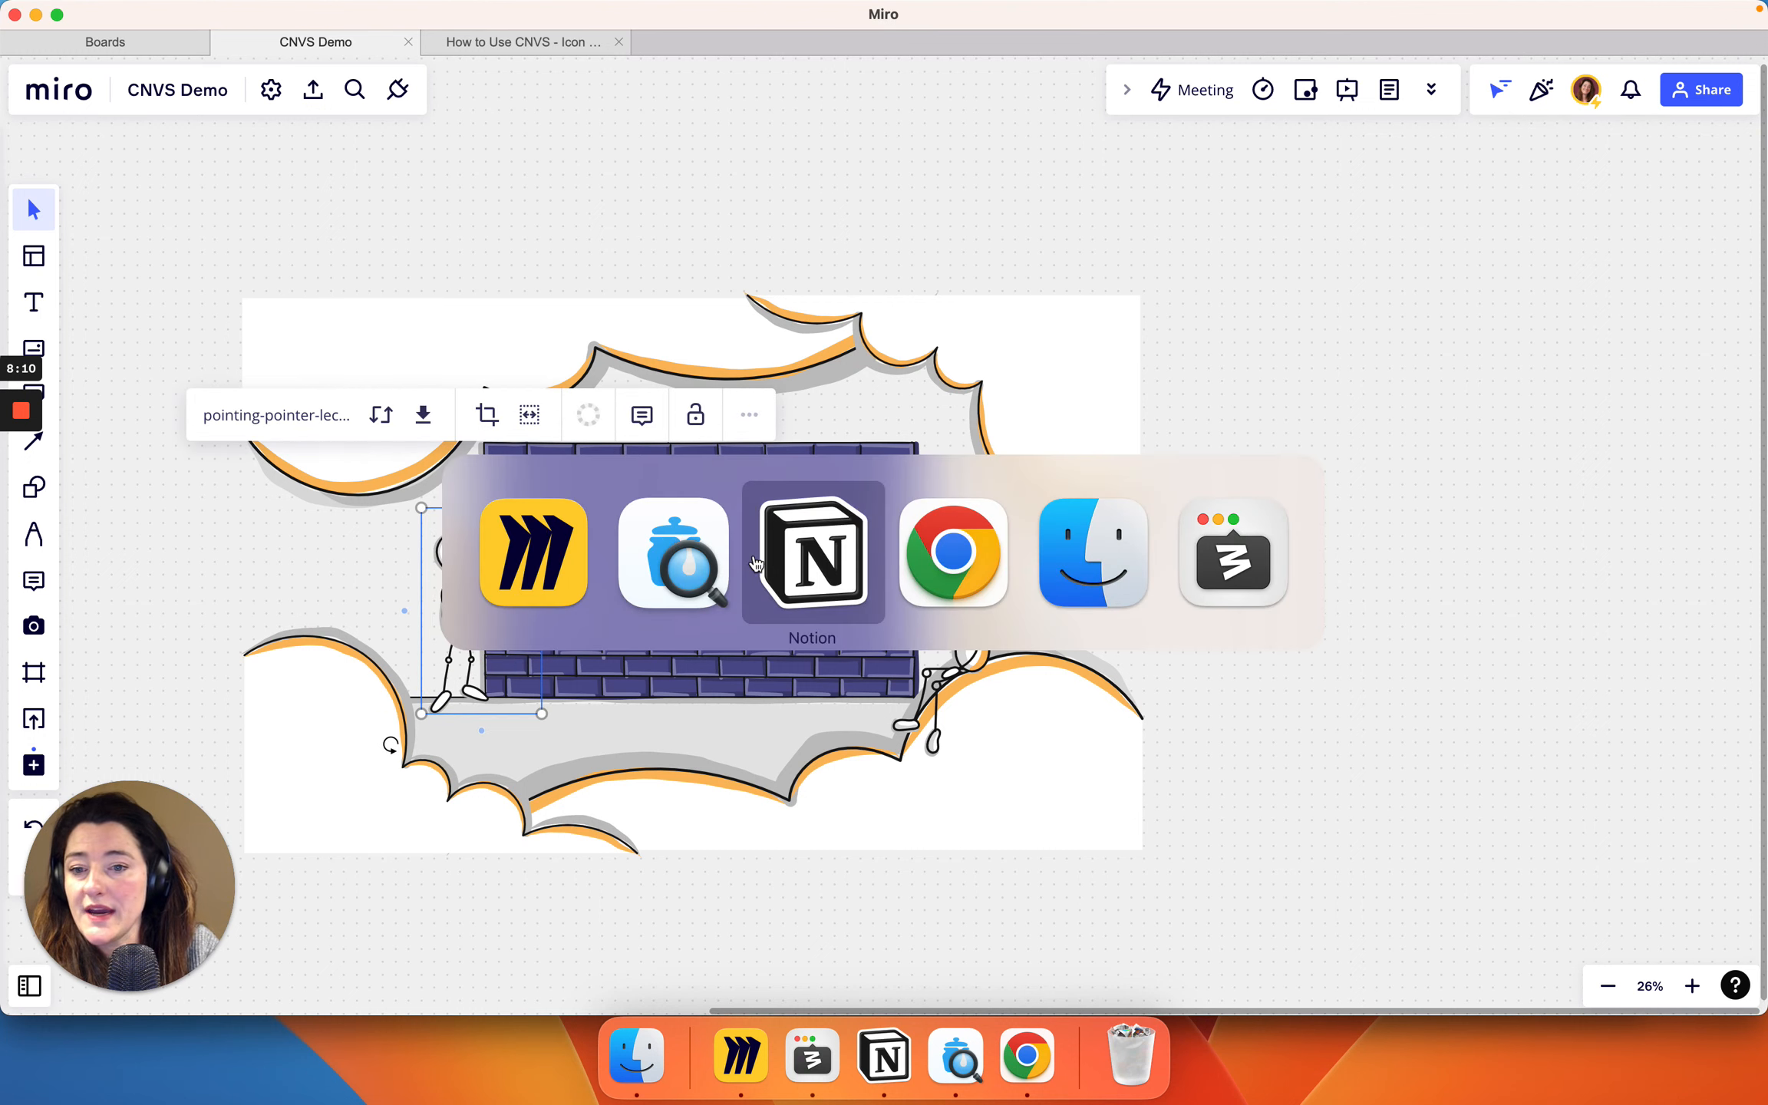
key("super+shift+Tab")
double_click(1154, 34)
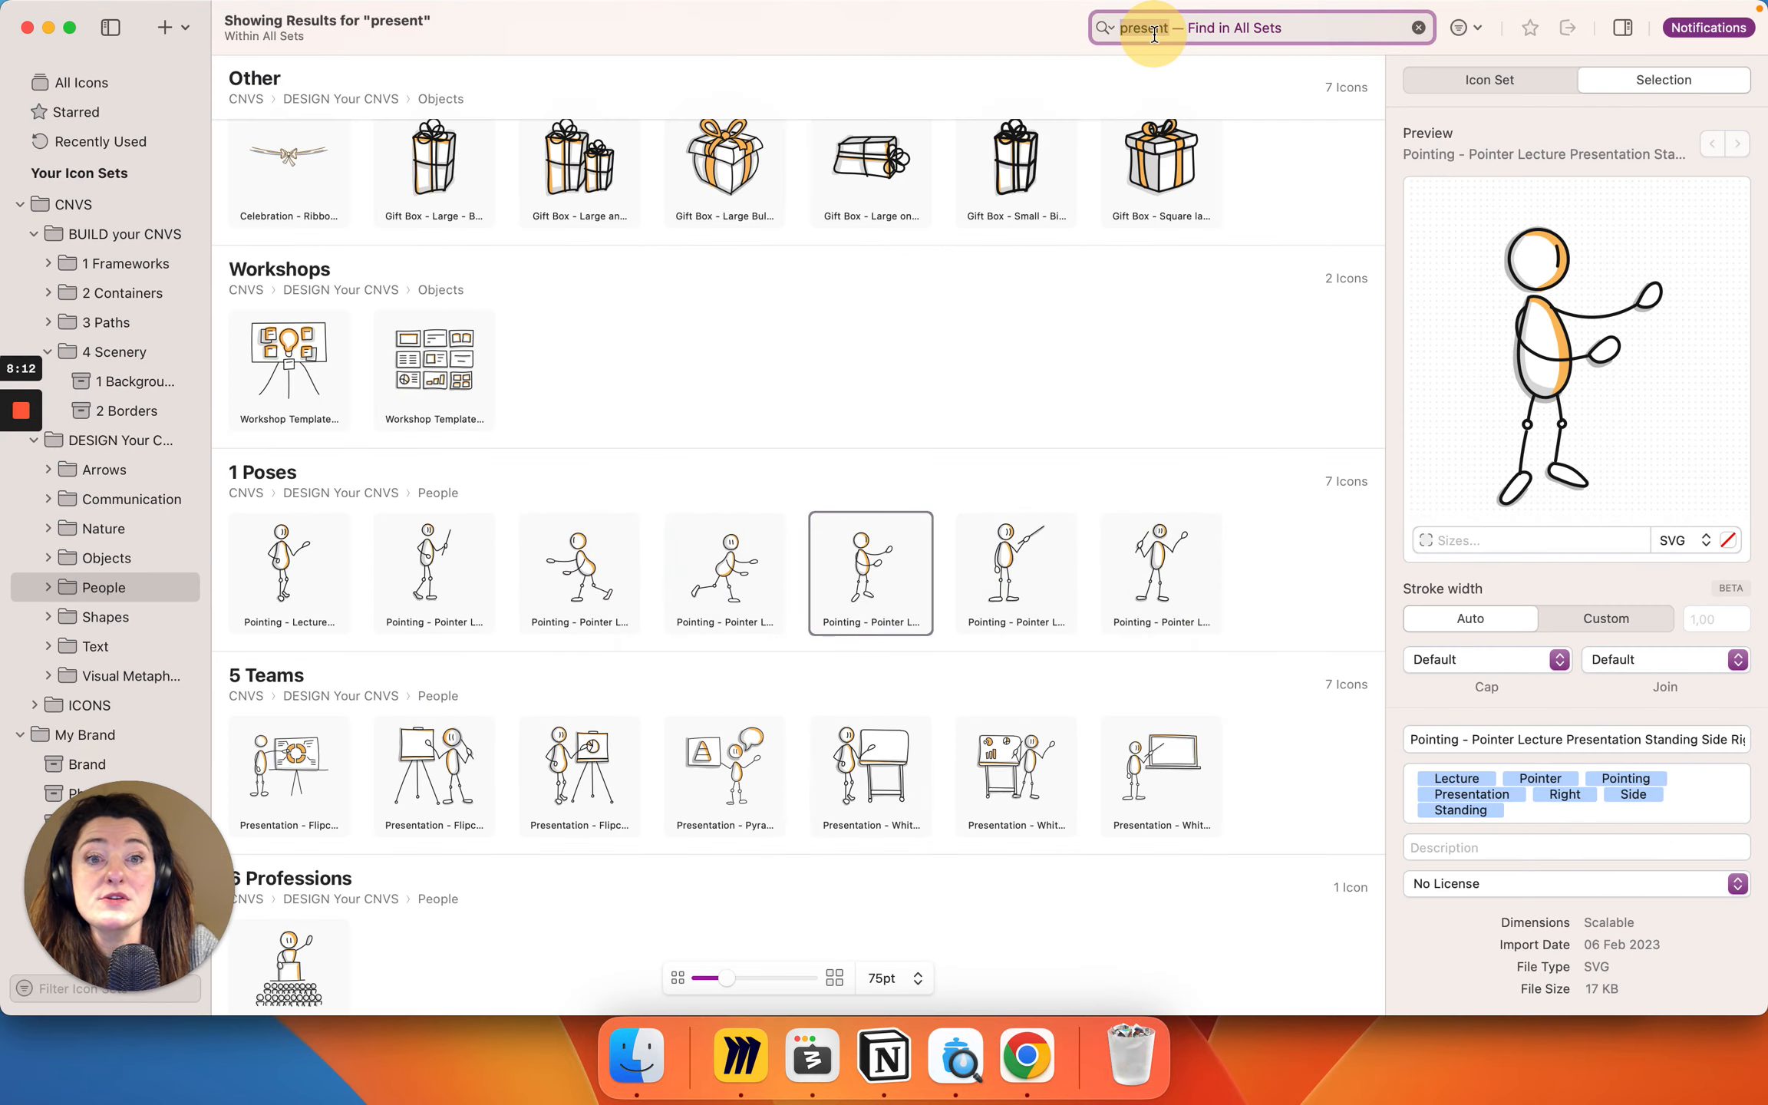
type("thought")
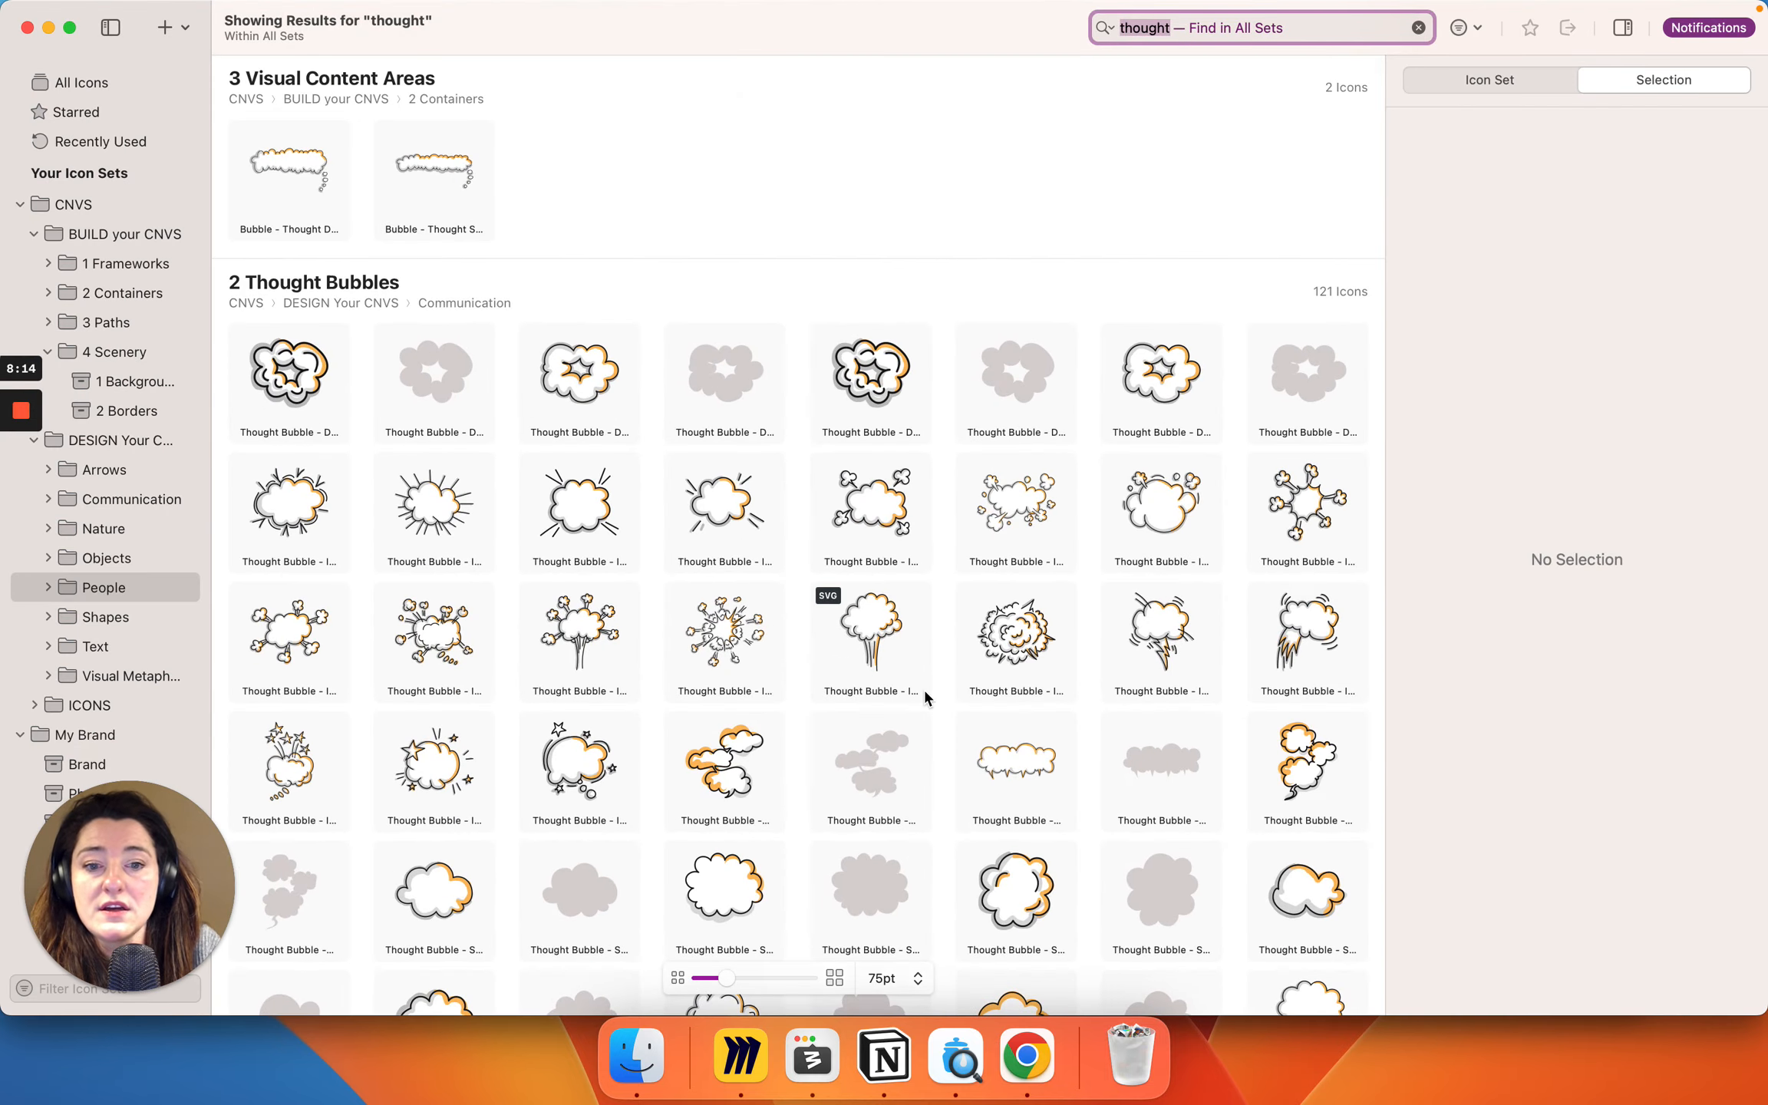
scroll(922, 688, "down", 10)
scroll(924, 697, "down", 4)
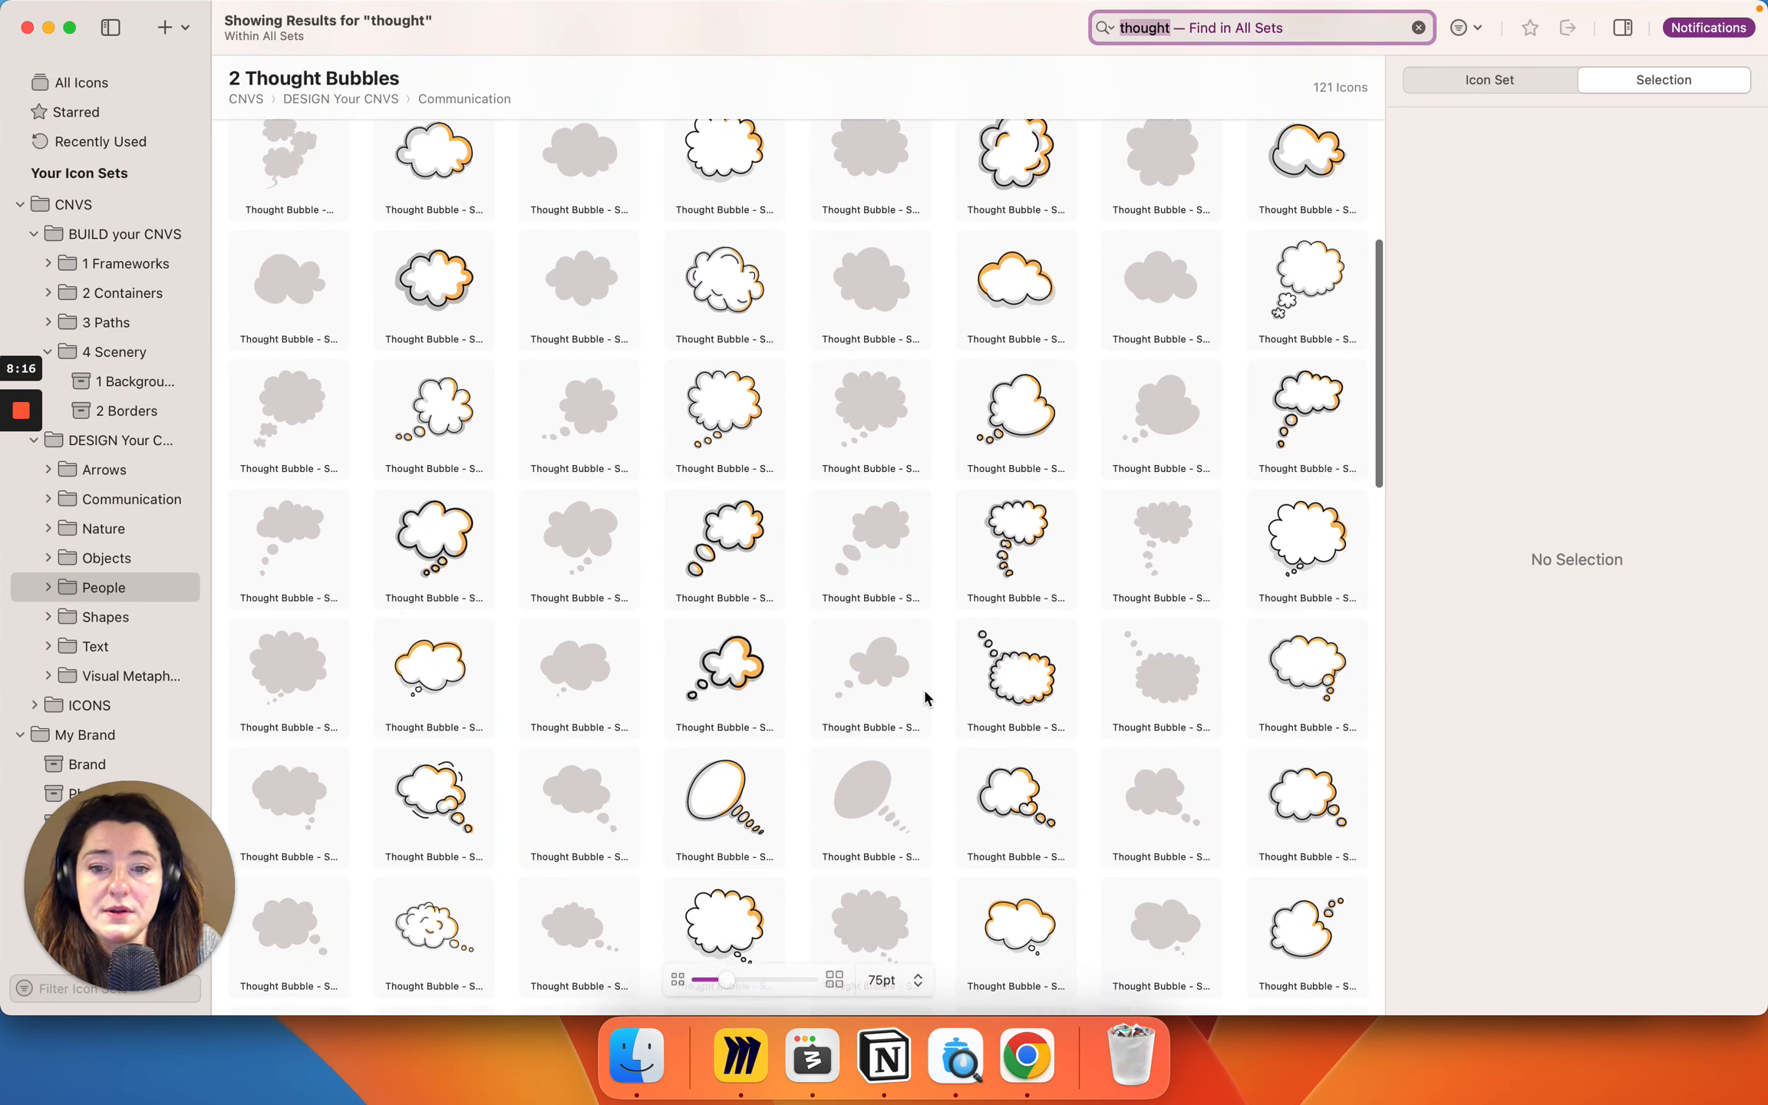
scroll(924, 697, "down", 3)
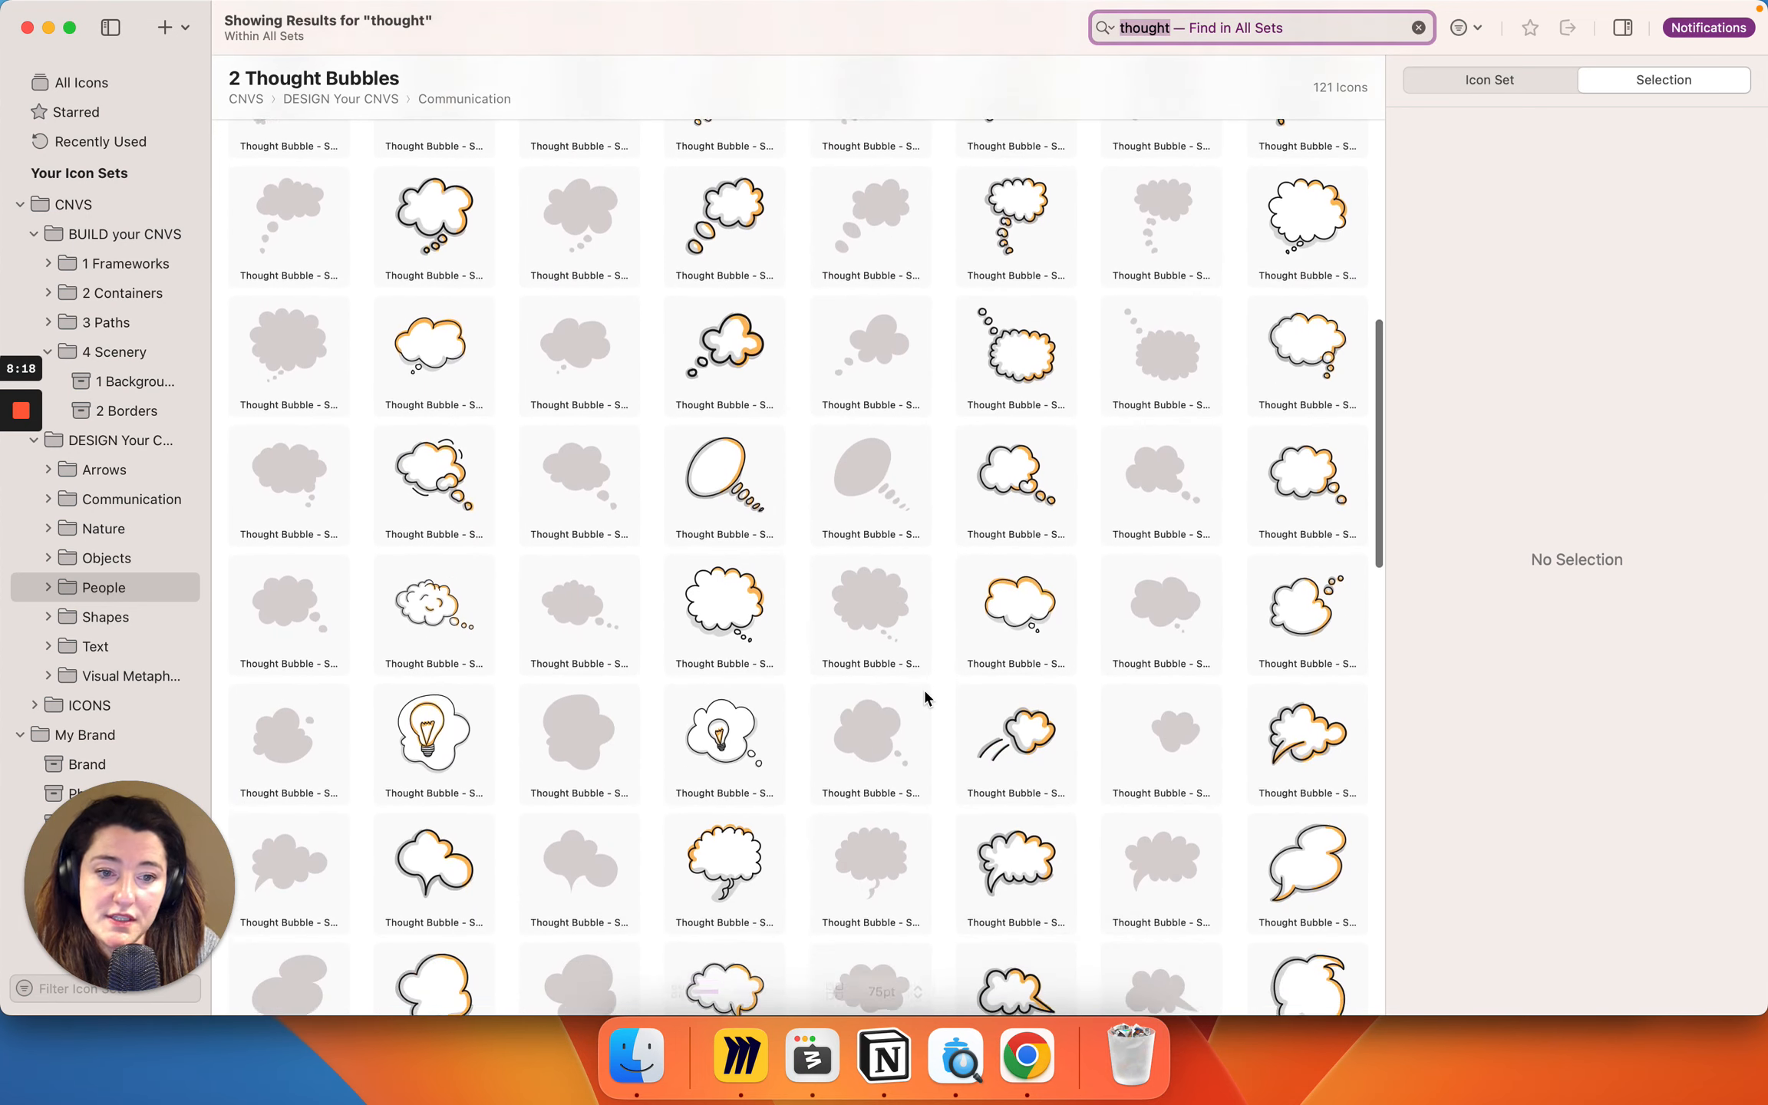
scroll(1011, 687, "down", 5)
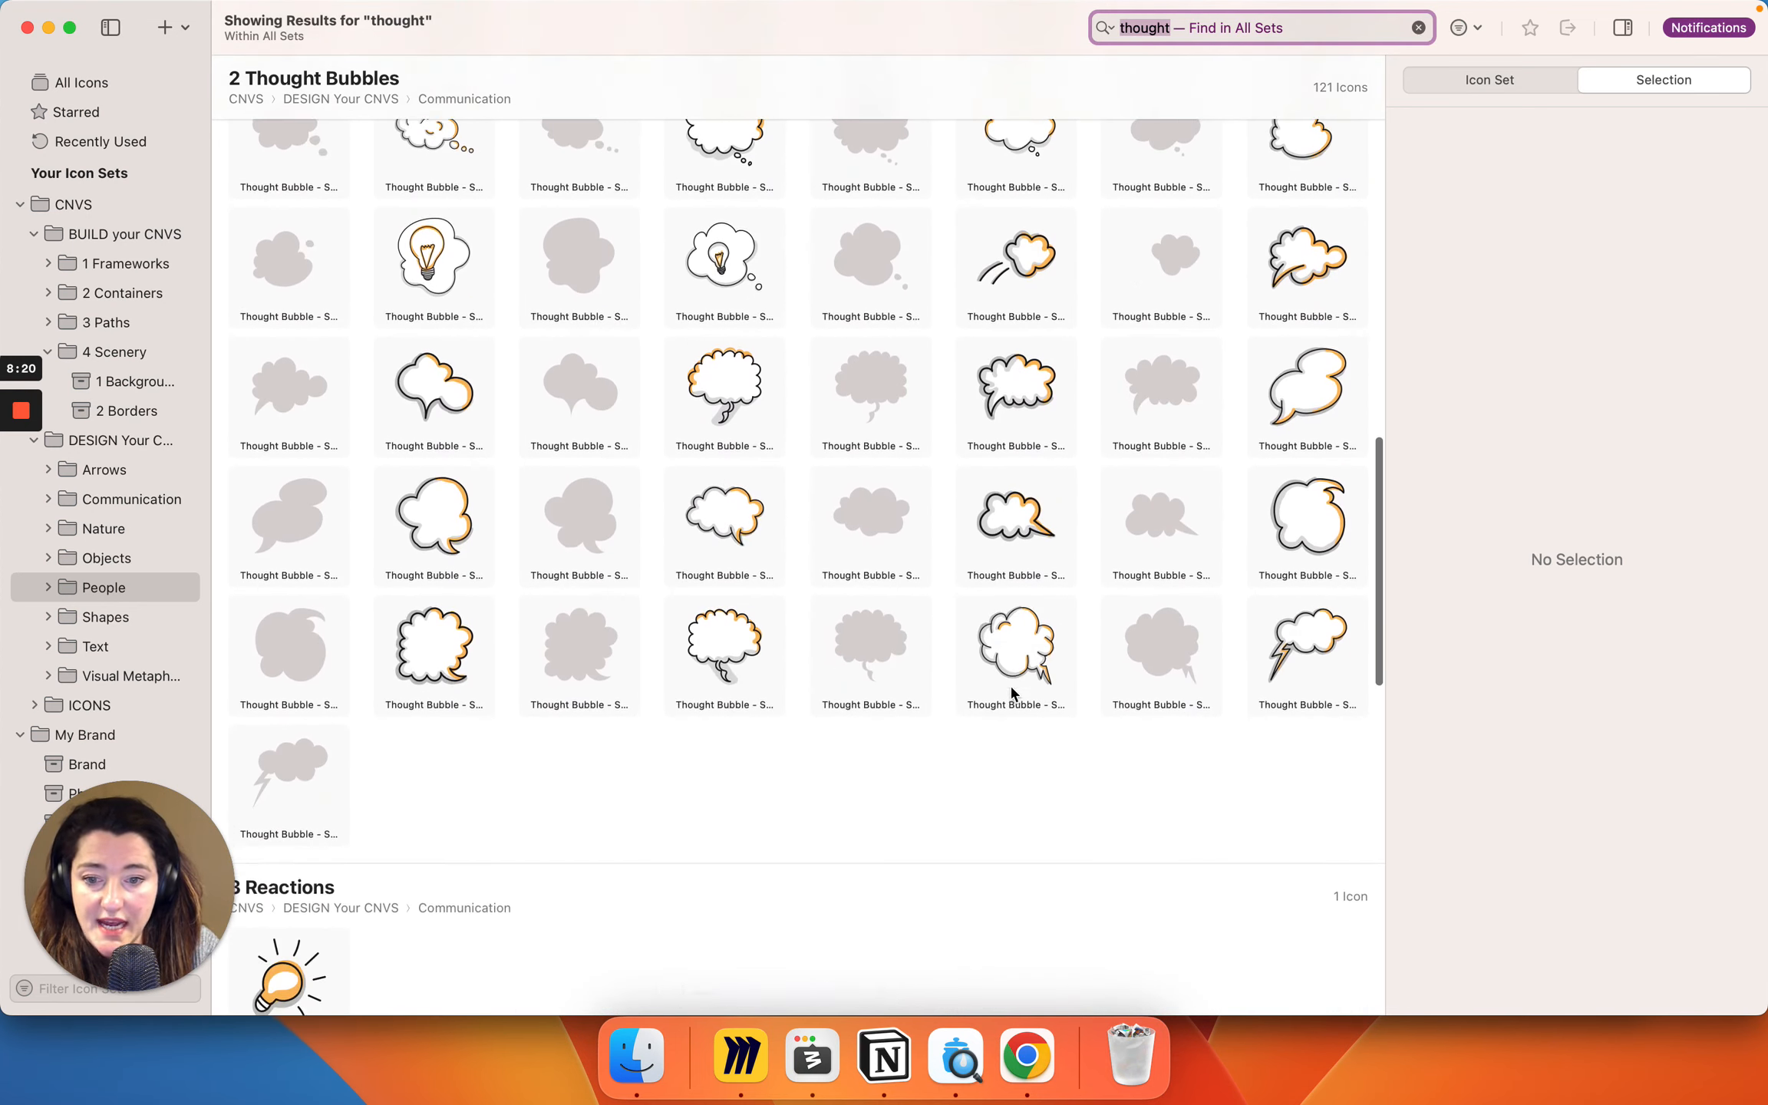
scroll(765, 652, "up", 10)
scroll(765, 652, "up", 1)
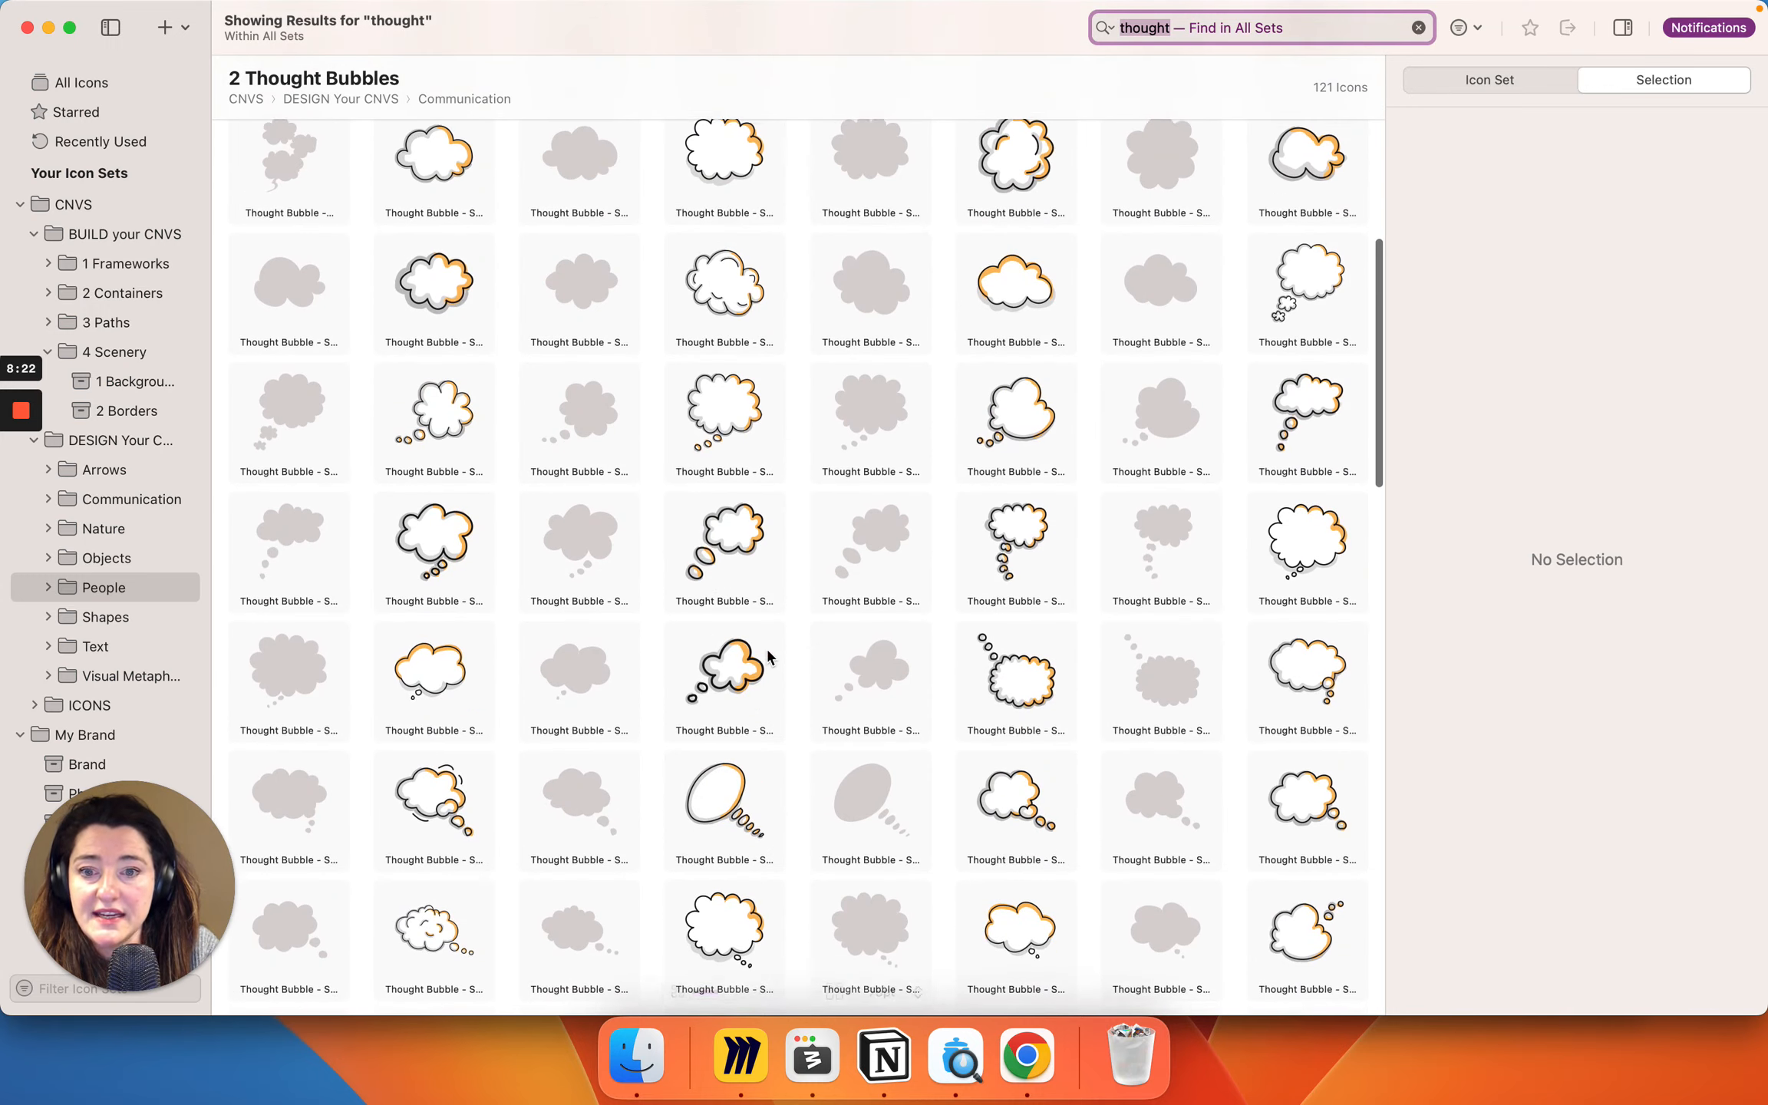
Step: Select the "Thought Bubble - Single Dots Left - Bumpy Cloud 6" icon and recolour its #FFFFFF fill to #FBBD60
left_click(476, 554)
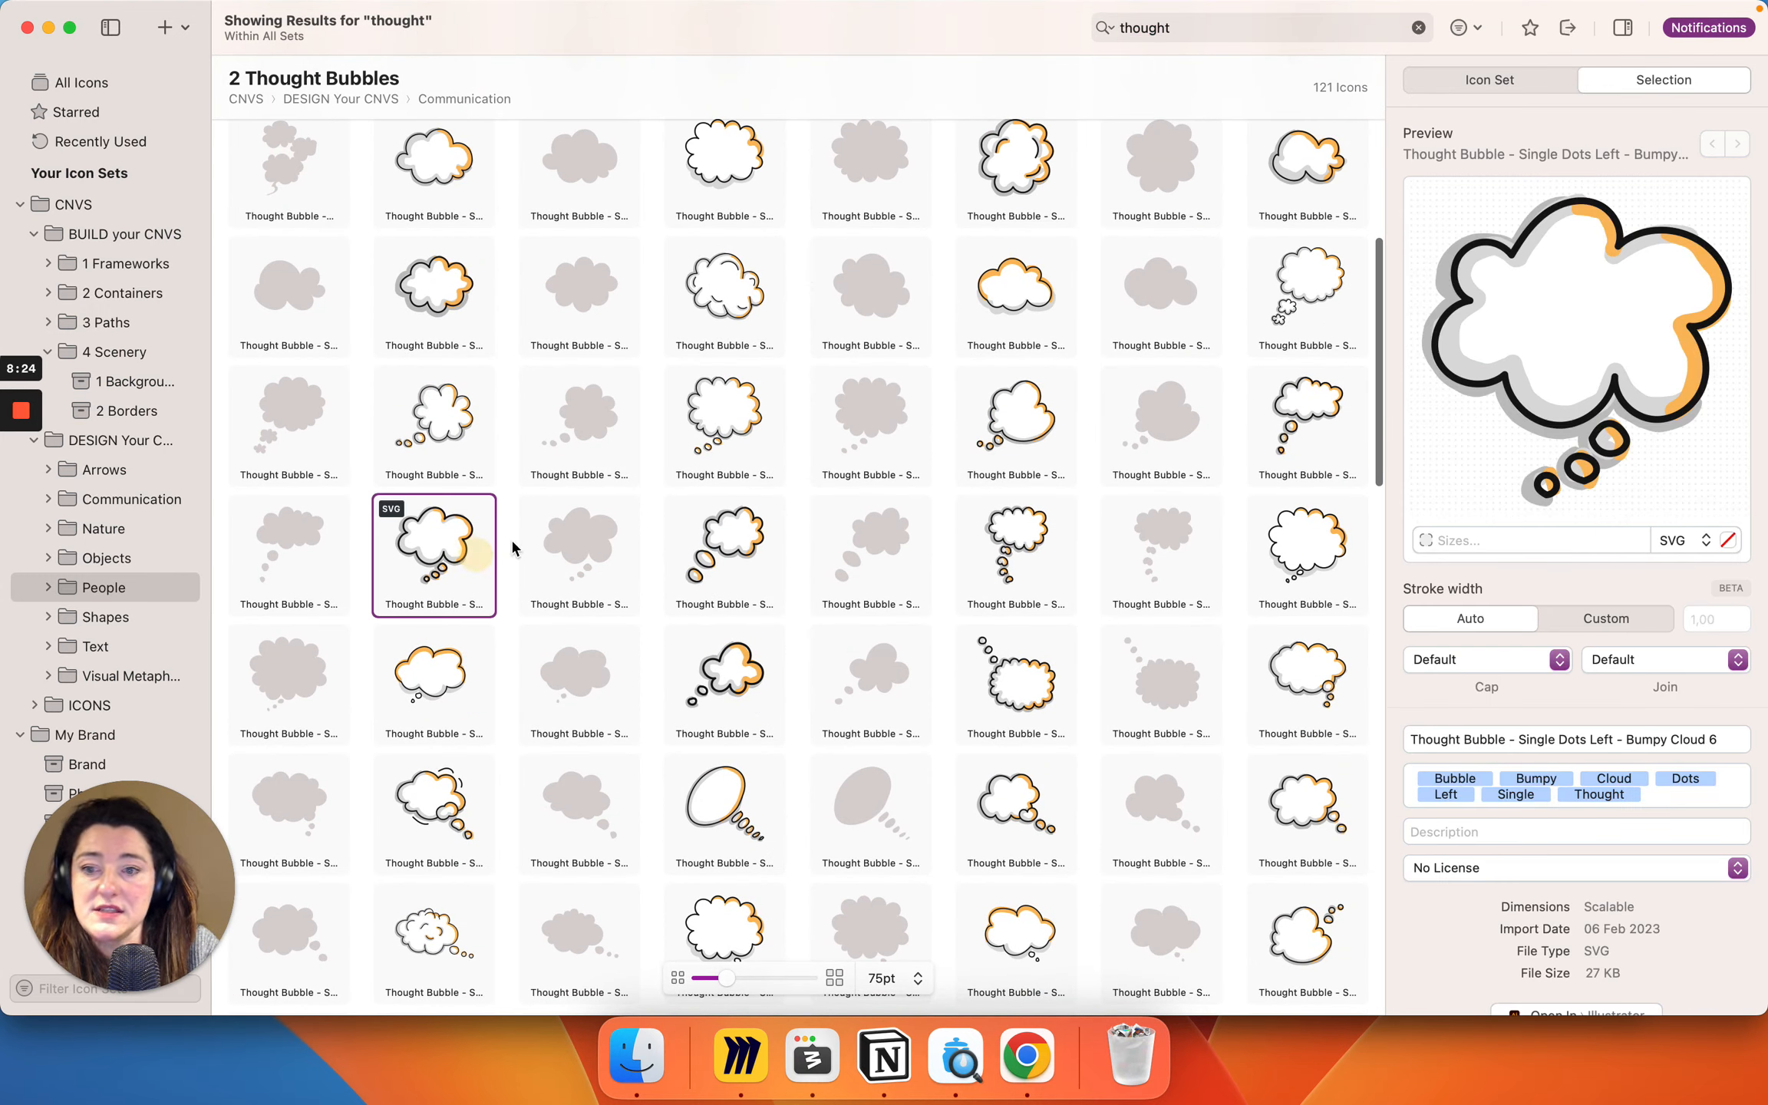
left_click(1726, 541)
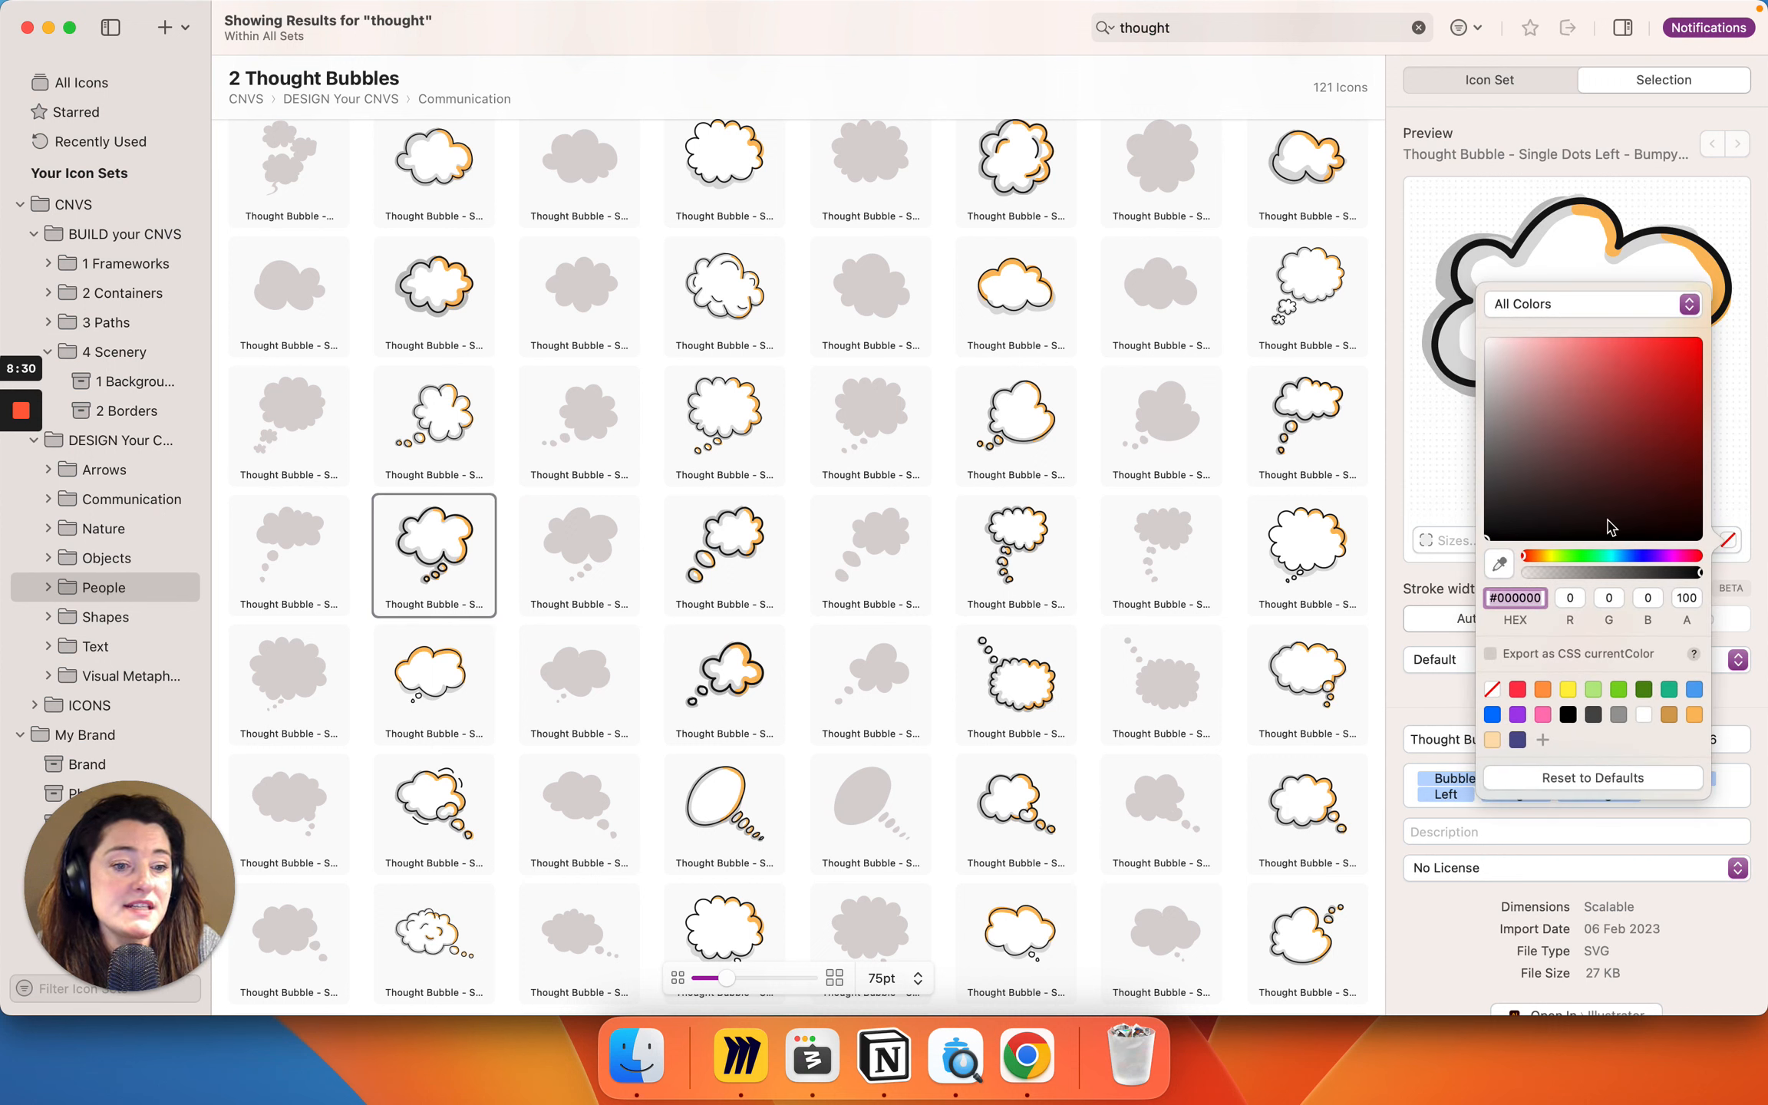
left_click(1632, 328)
left_click(1569, 384)
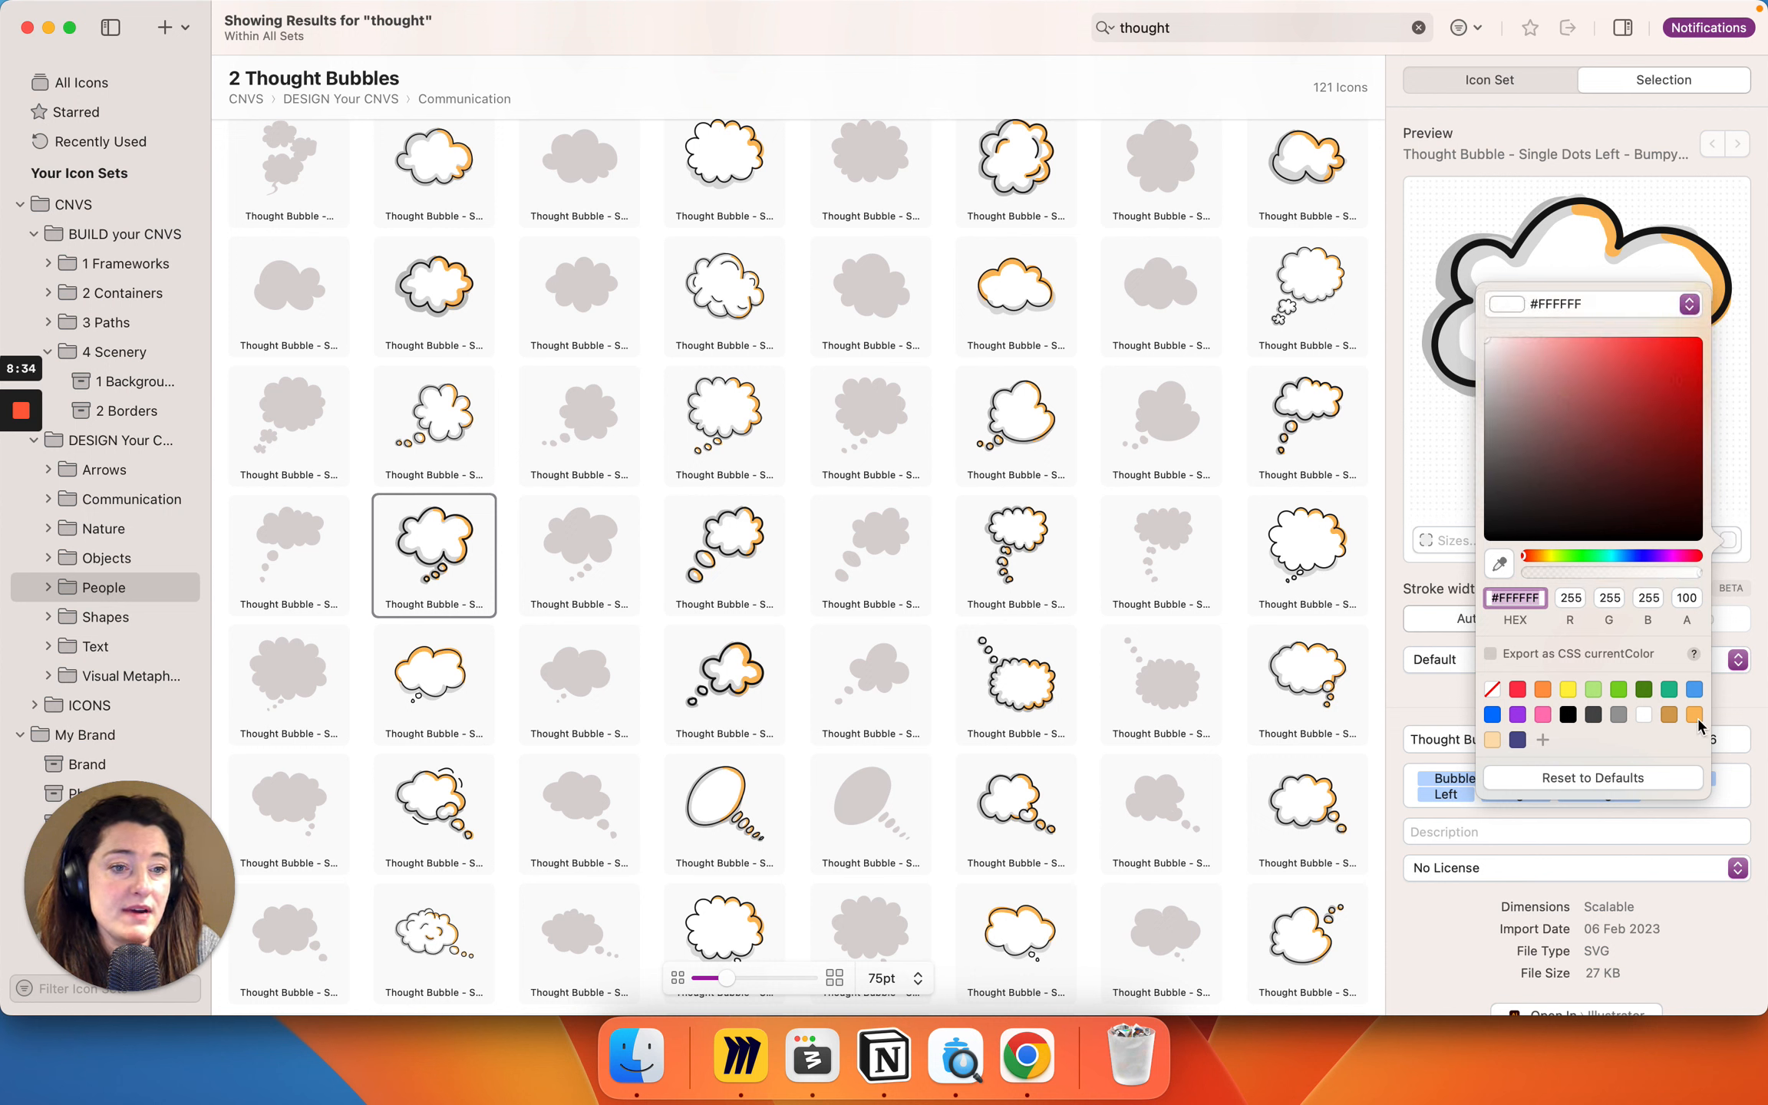
left_click(1694, 717)
Step: Recolour the thought bubble's original orange #FBBD60 highlight fill to #FDDFB1
left_click(1655, 310)
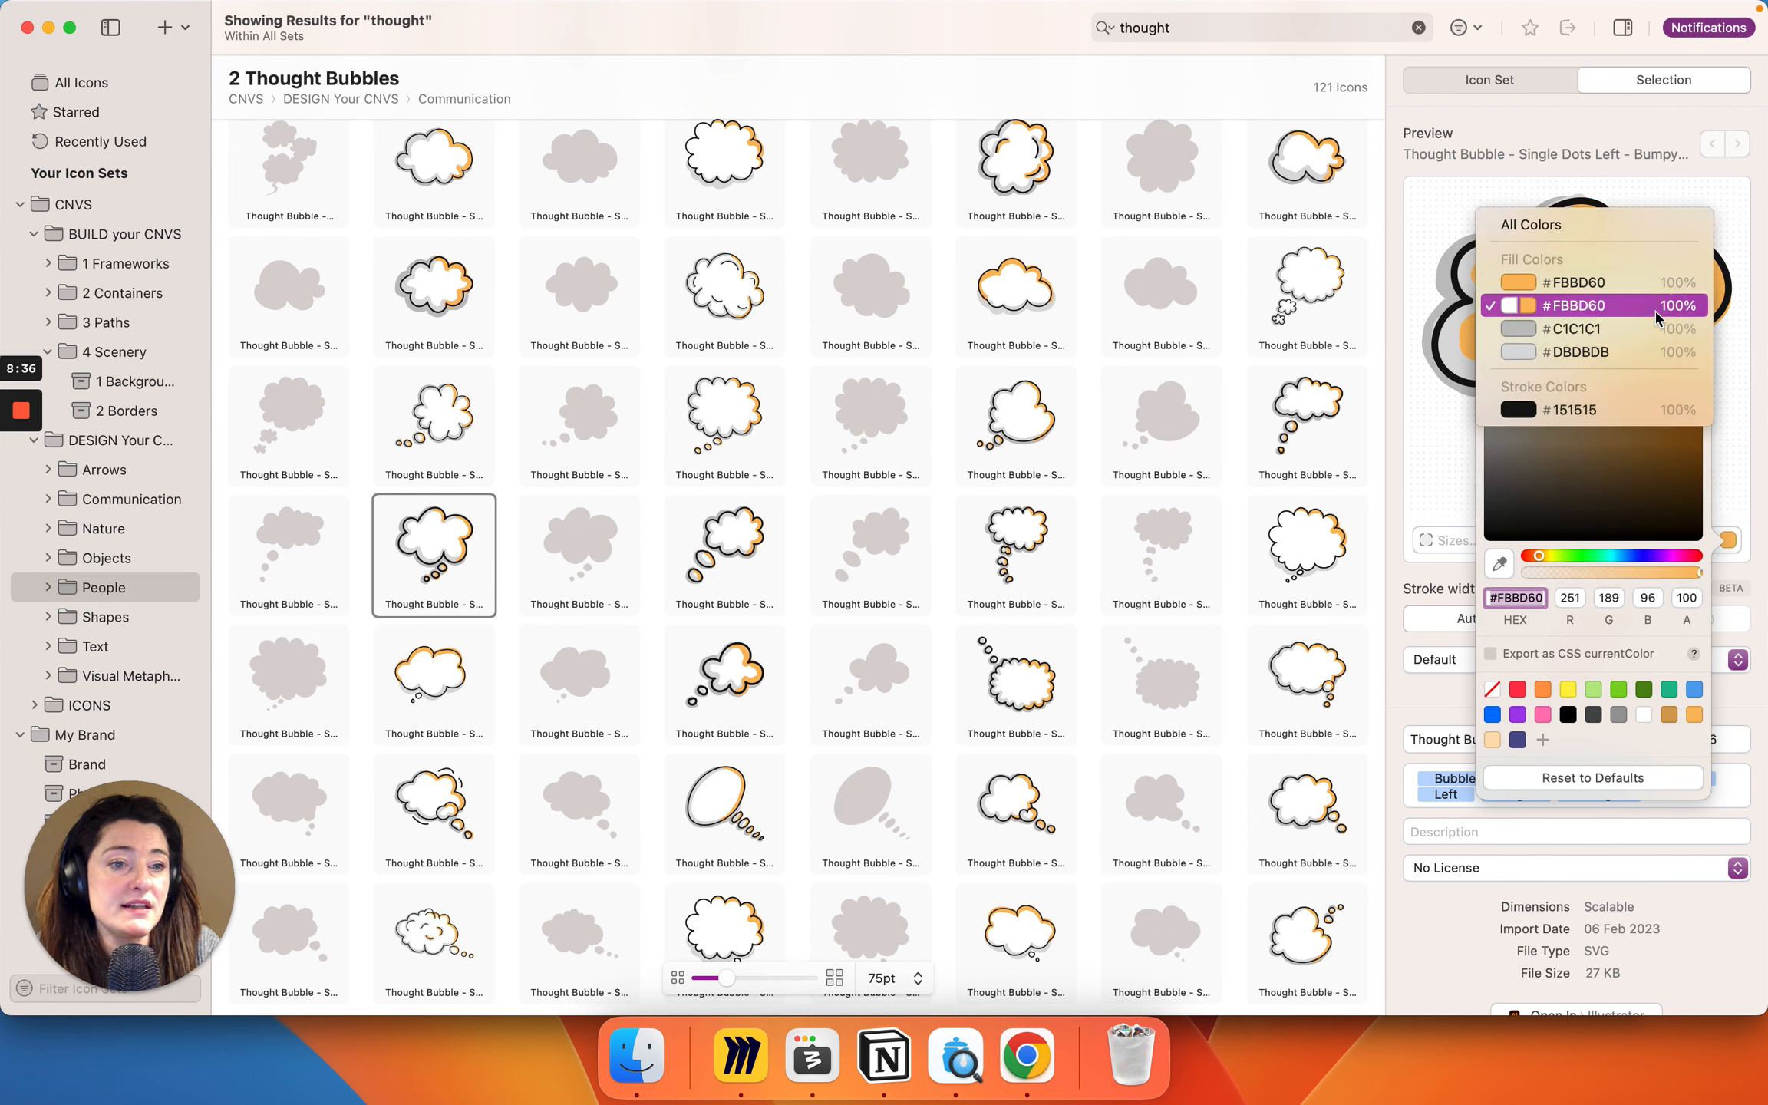
left_click(1641, 285)
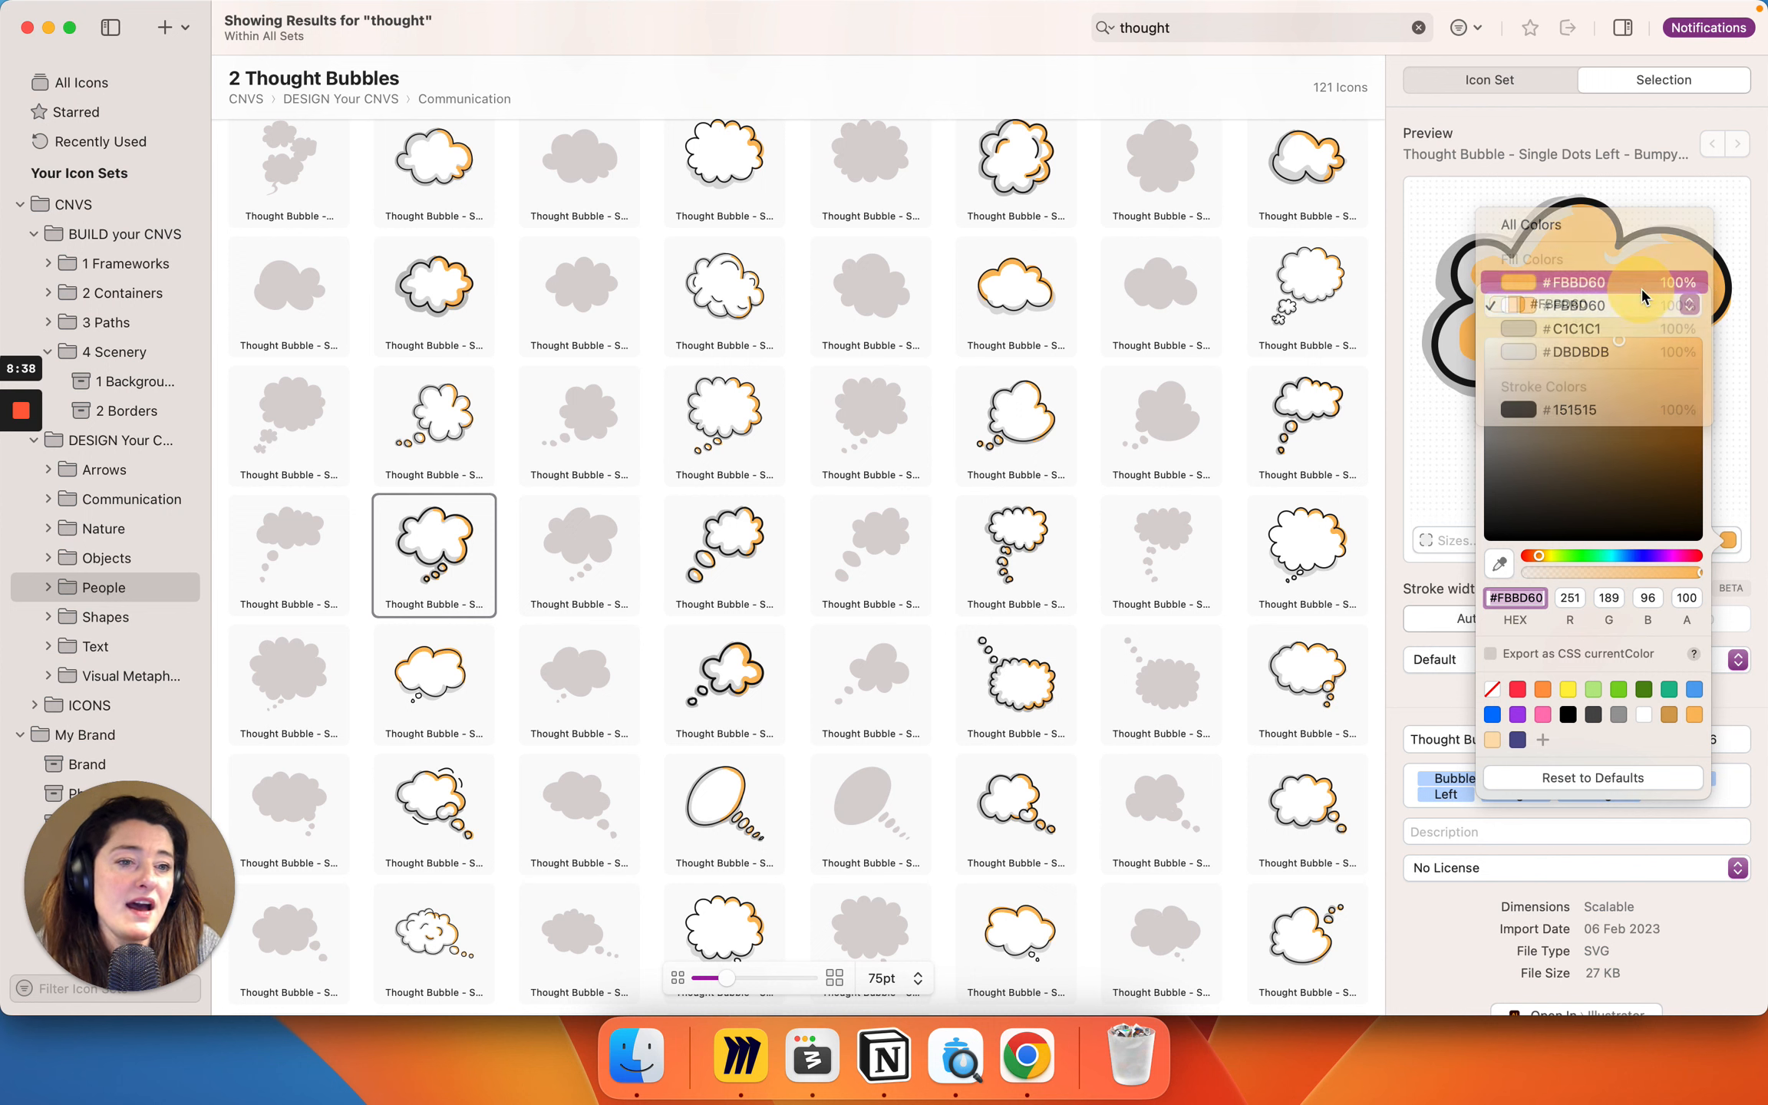
left_click(1490, 741)
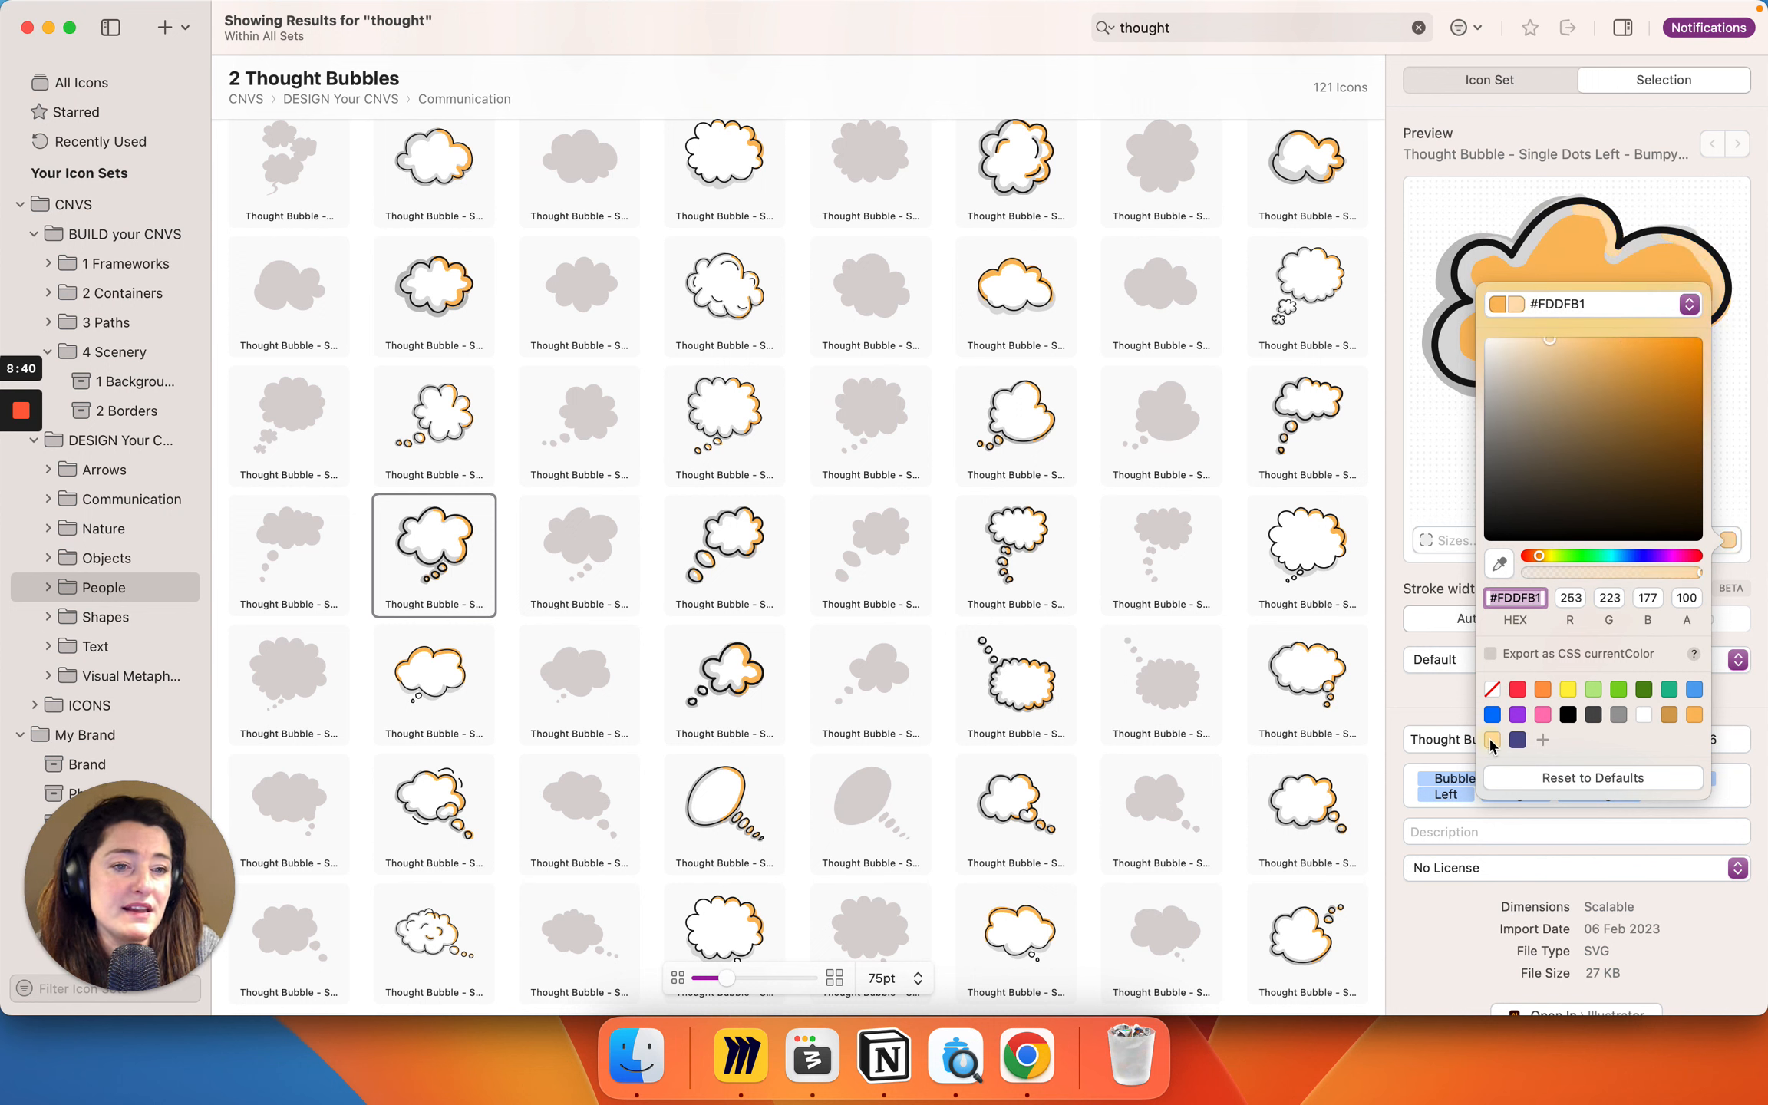
Step: Recolour the thought bubble's light grey #DBDBDB shading fill to #D5A152
left_click(1657, 313)
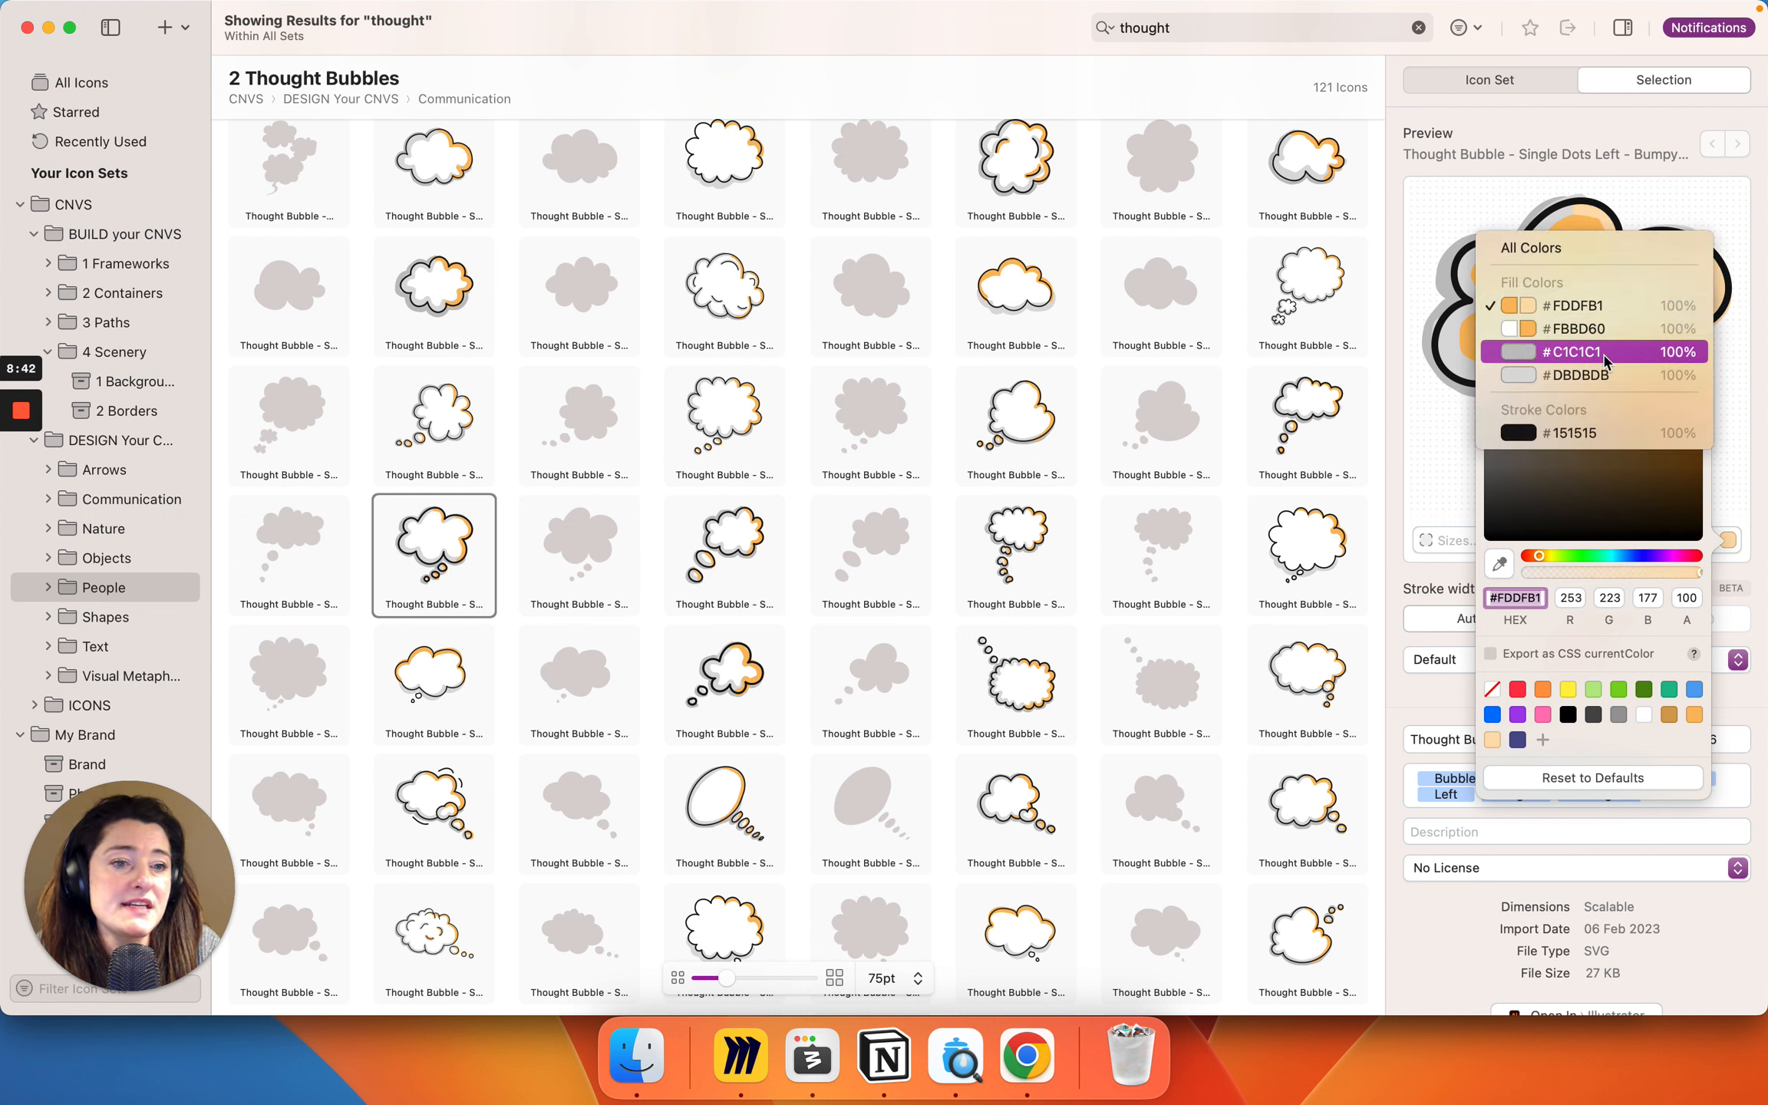
left_click(1607, 380)
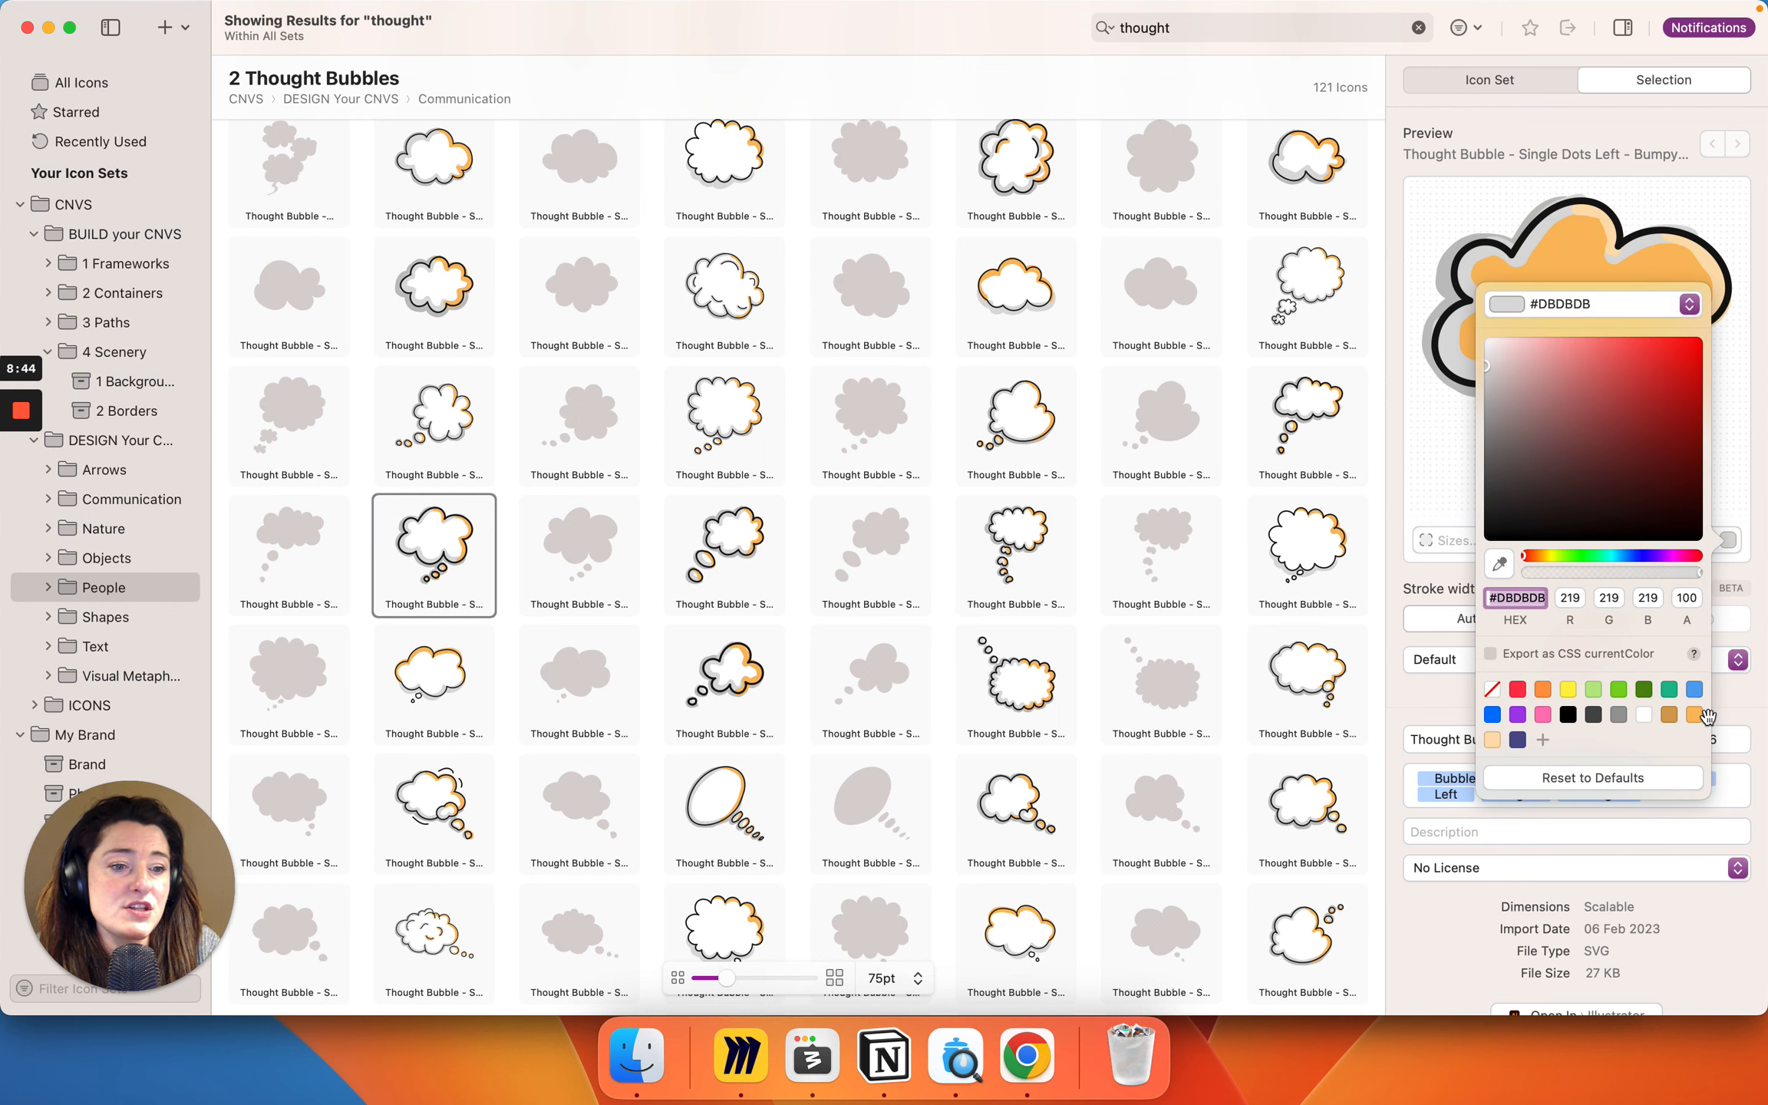
left_click(1666, 714)
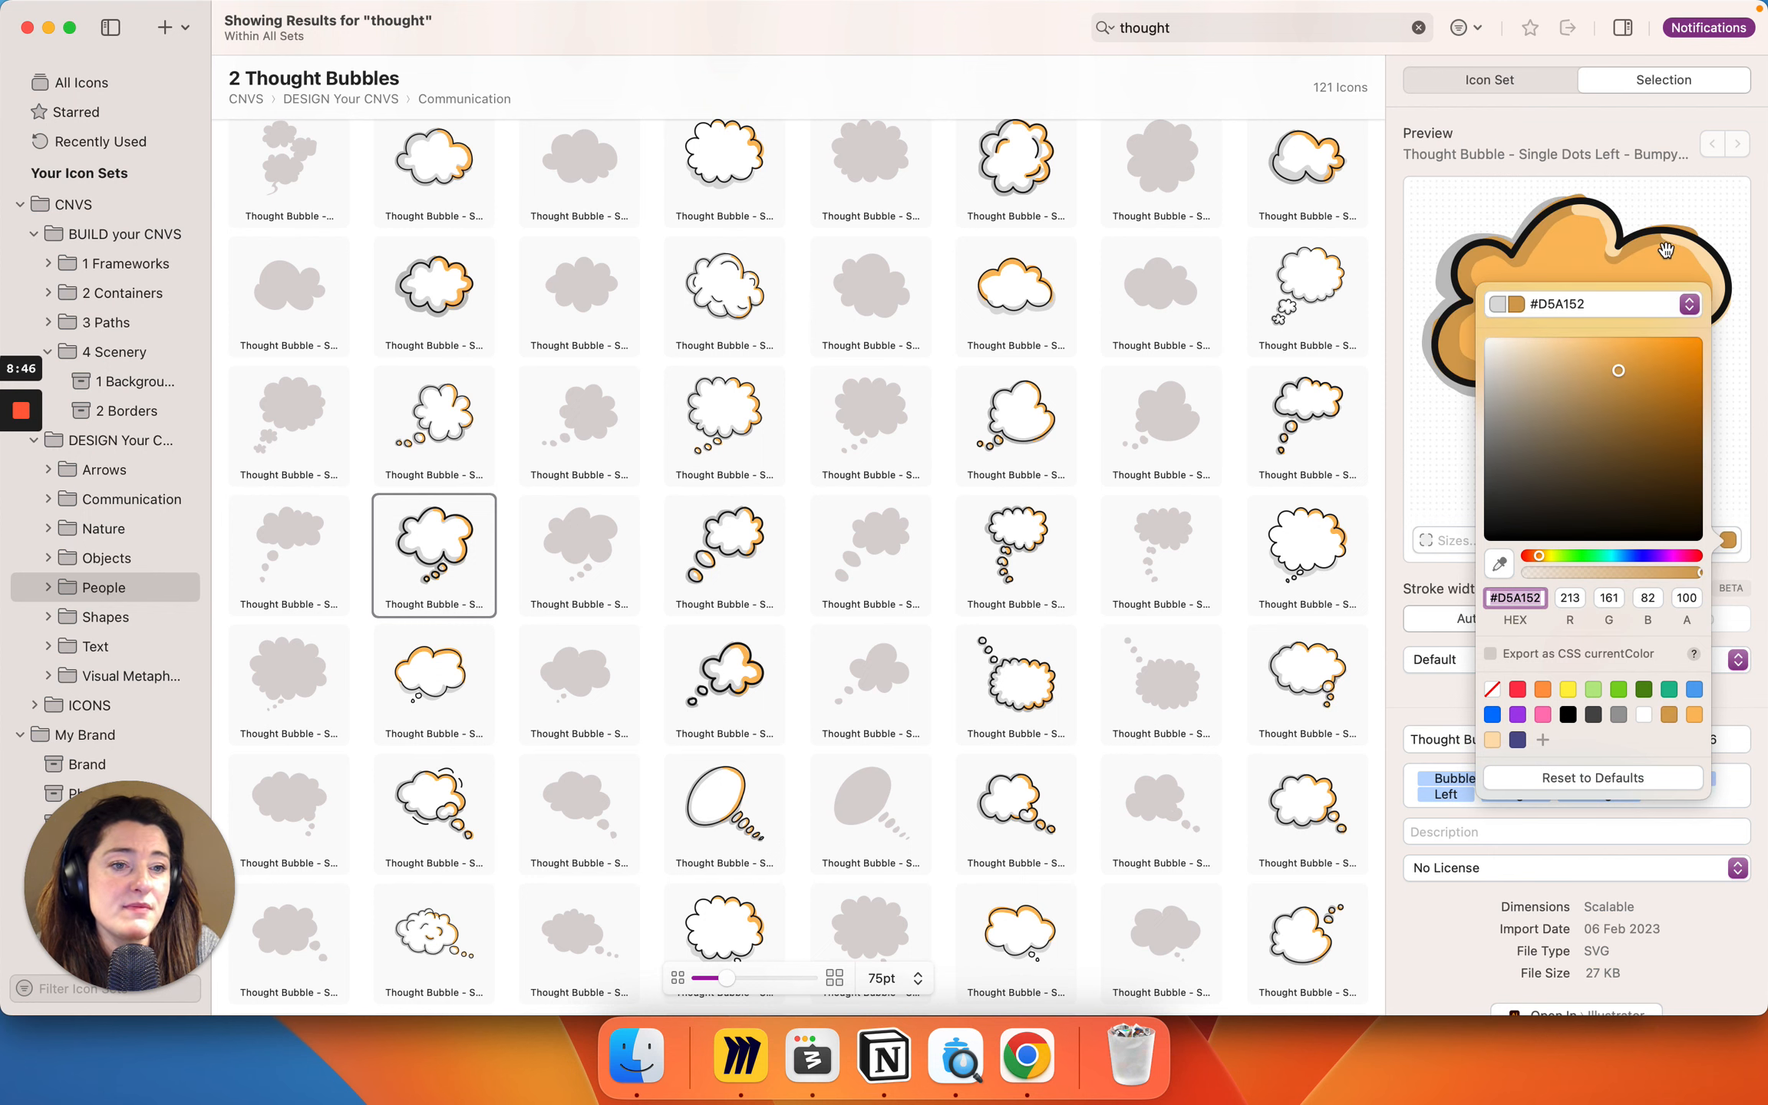
Step: Place the recoloured thought bubble on the Miro board just above the sitting figure's head
left_click(1574, 311)
left_click_drag(1649, 369, 1082, 417)
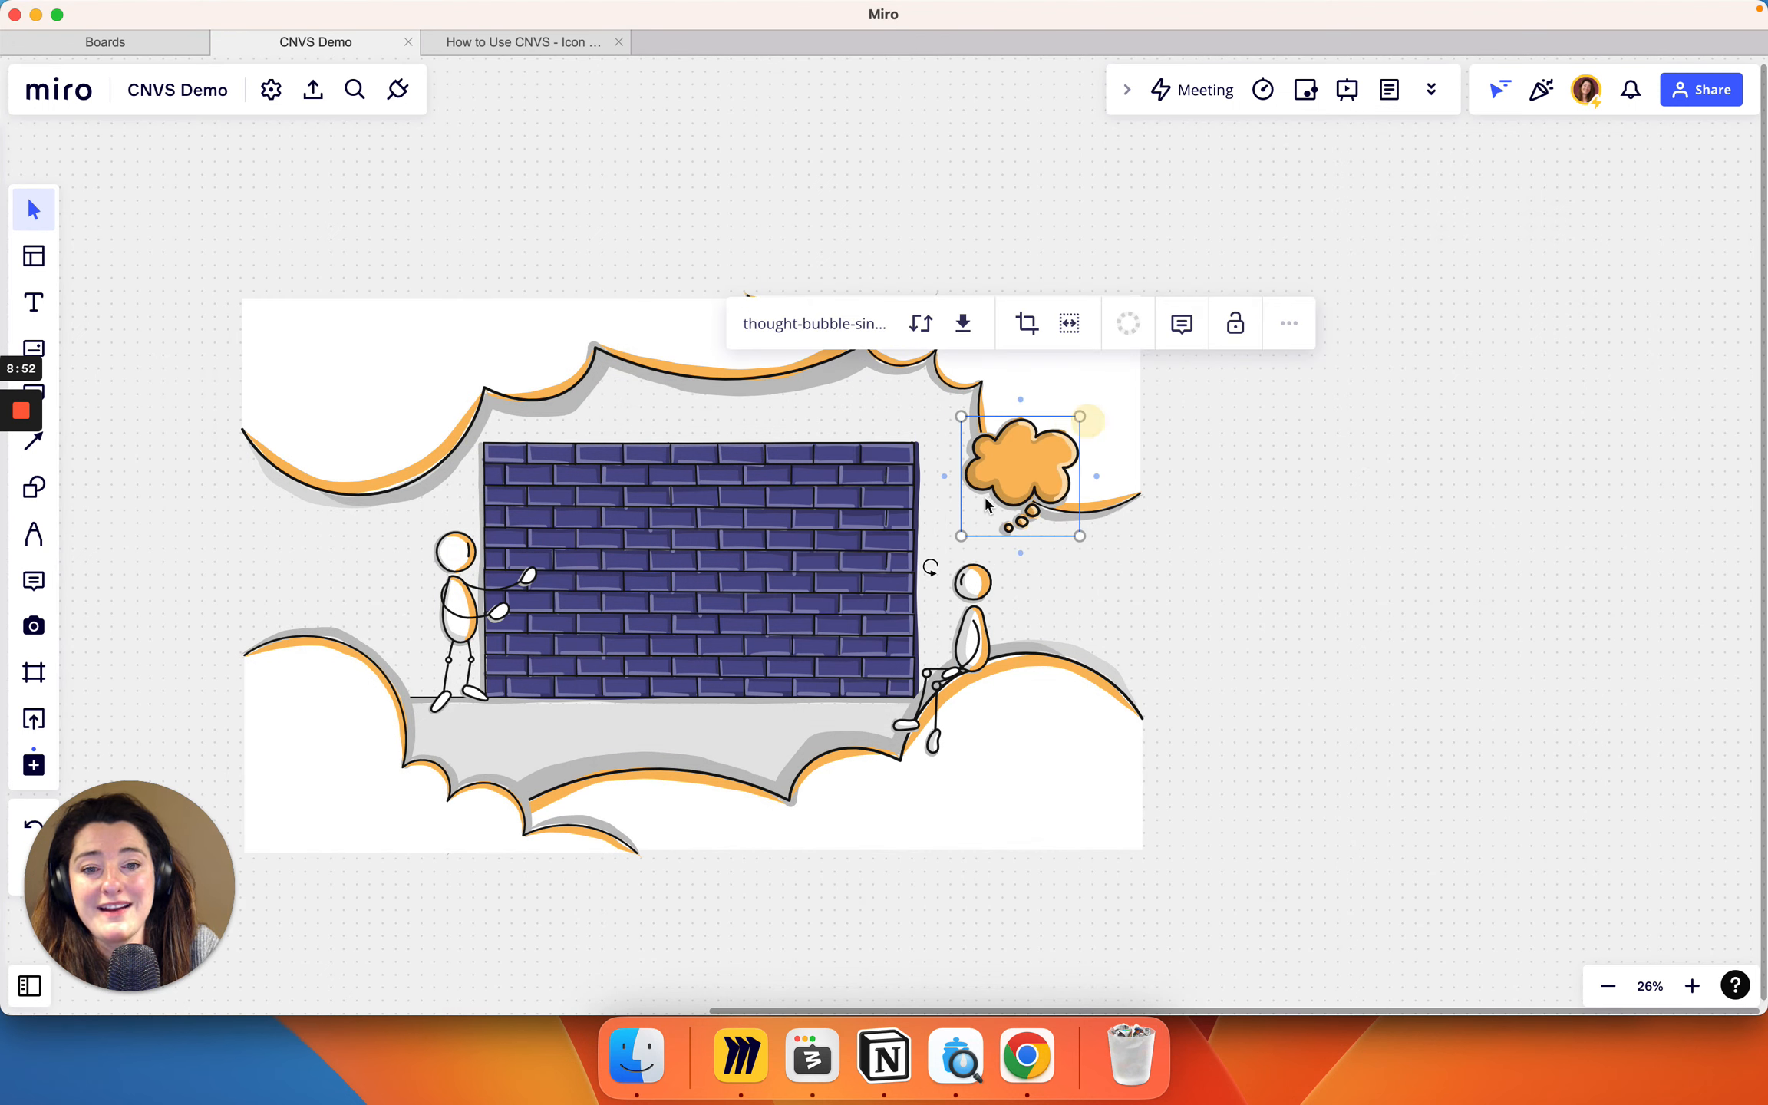
left_click_drag(987, 504, 982, 517)
Step: Return to IconJar, search all sets for "speech" and look through the speech bubble icons
key("super+Tab")
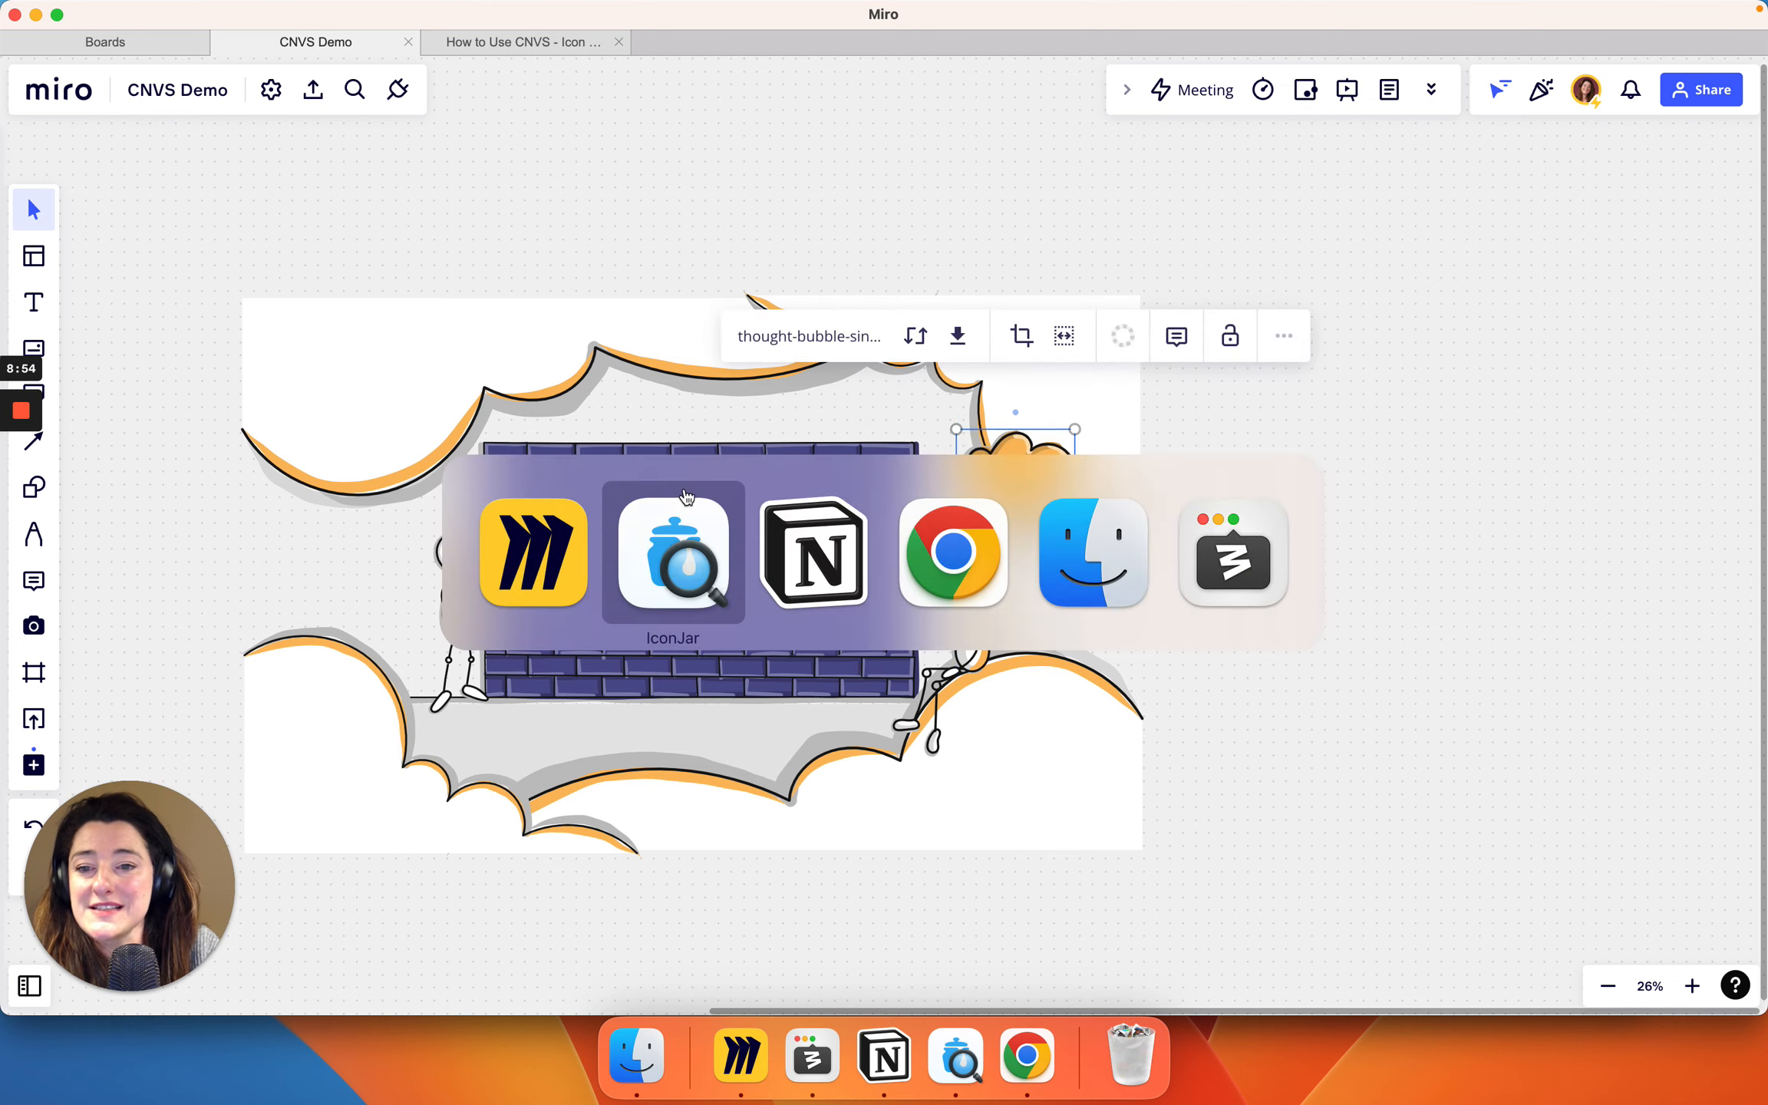
left_click(685, 497)
left_click(1158, 31)
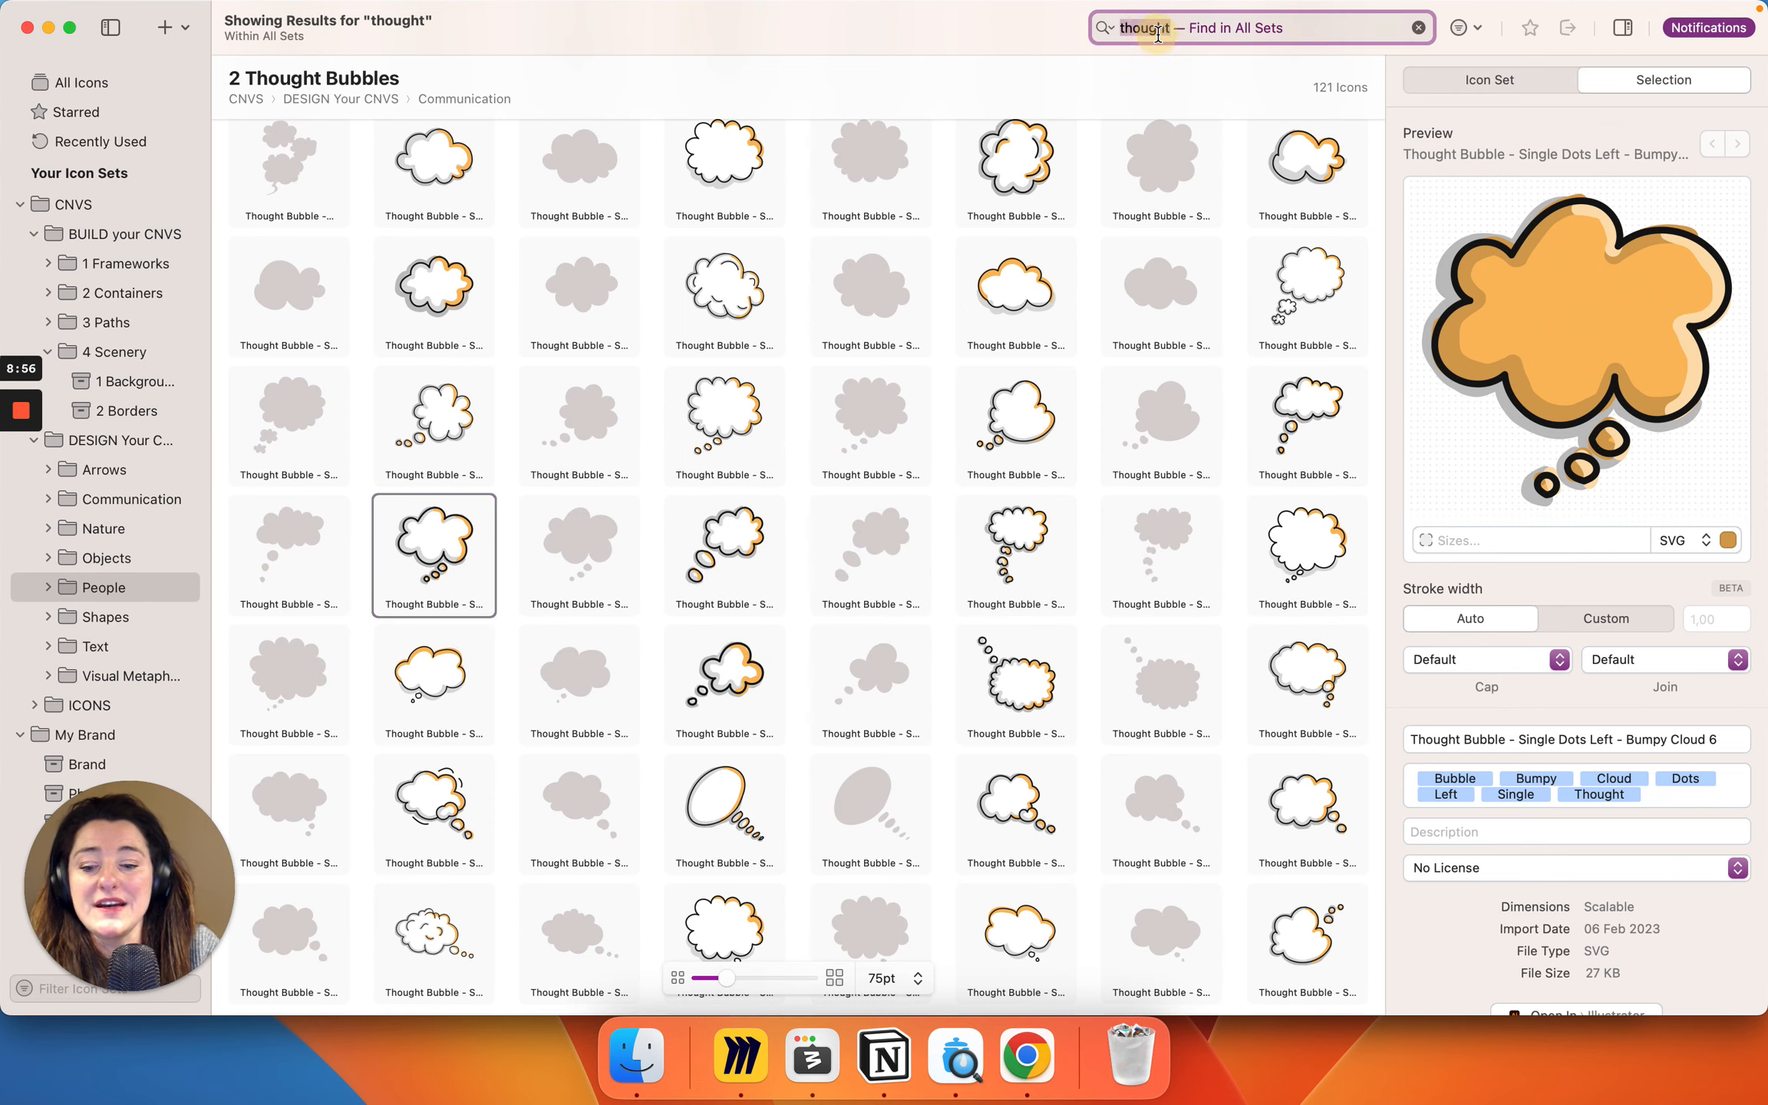
type("speech")
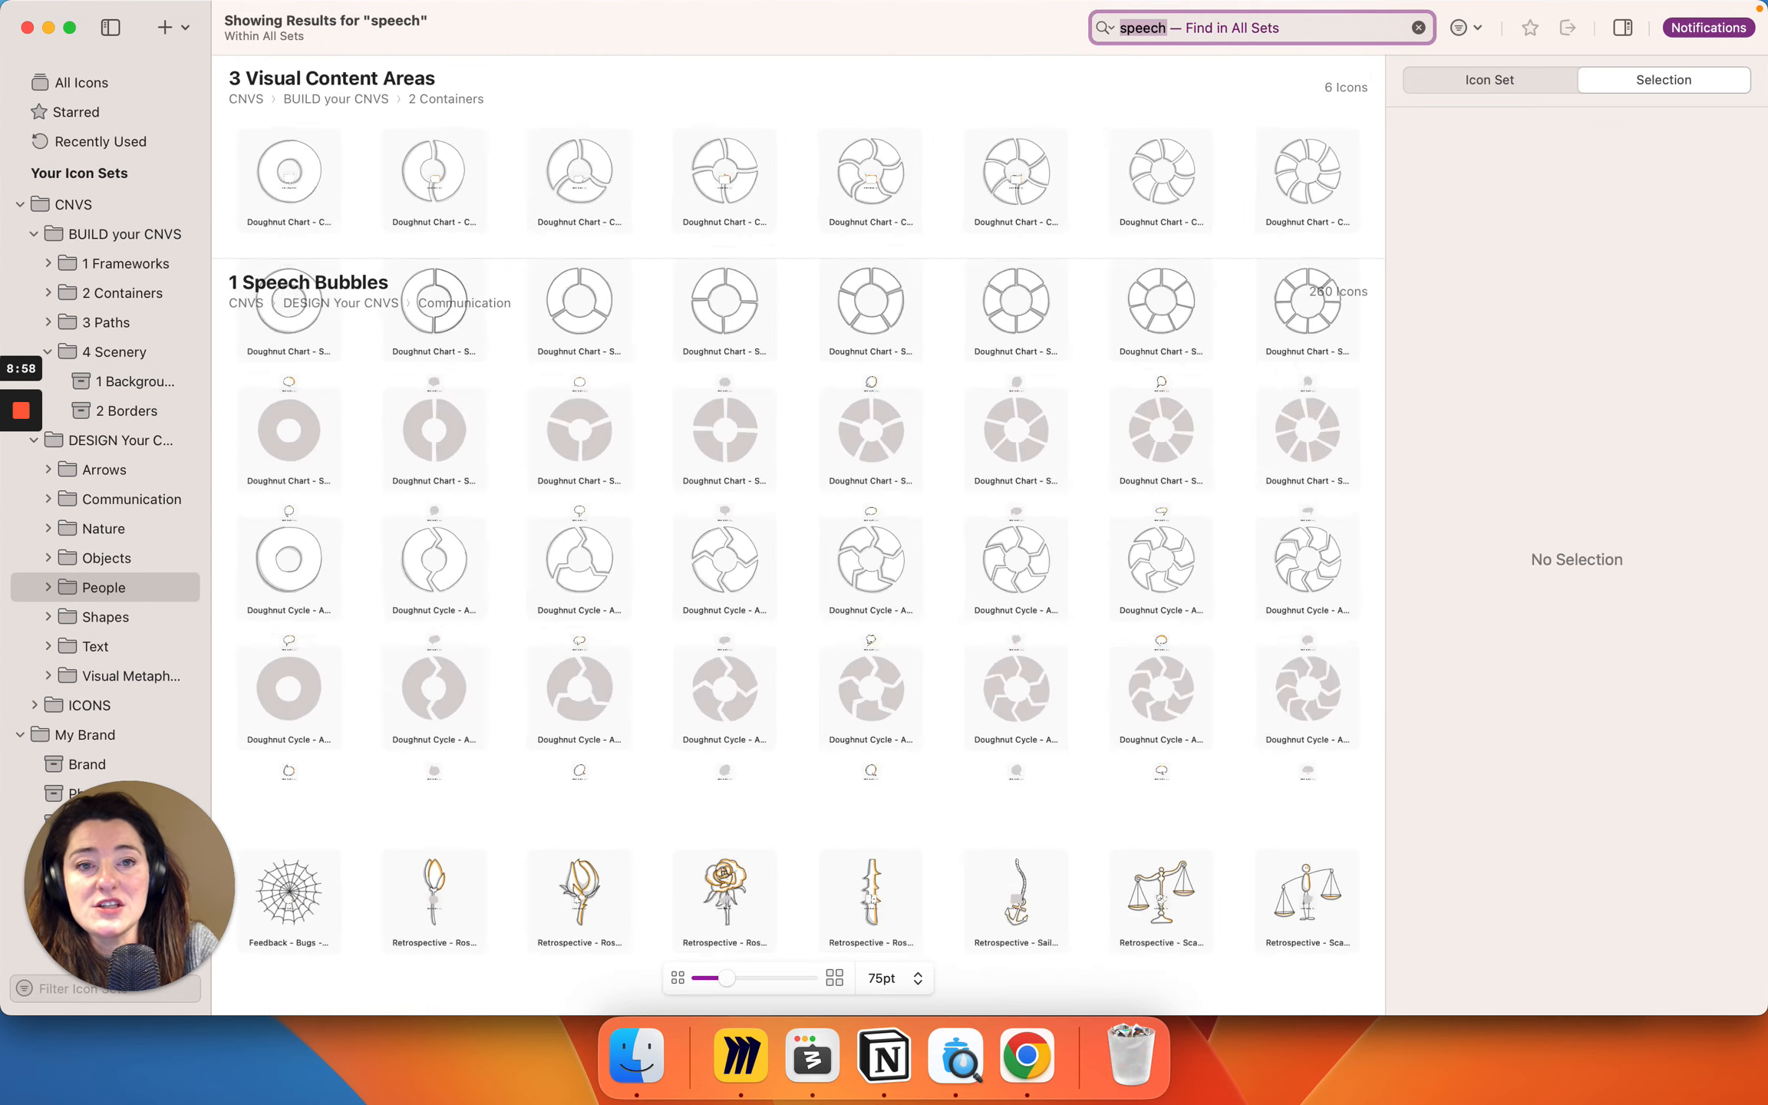
scroll(640, 810, "down", 10)
scroll(640, 813, "down", 20)
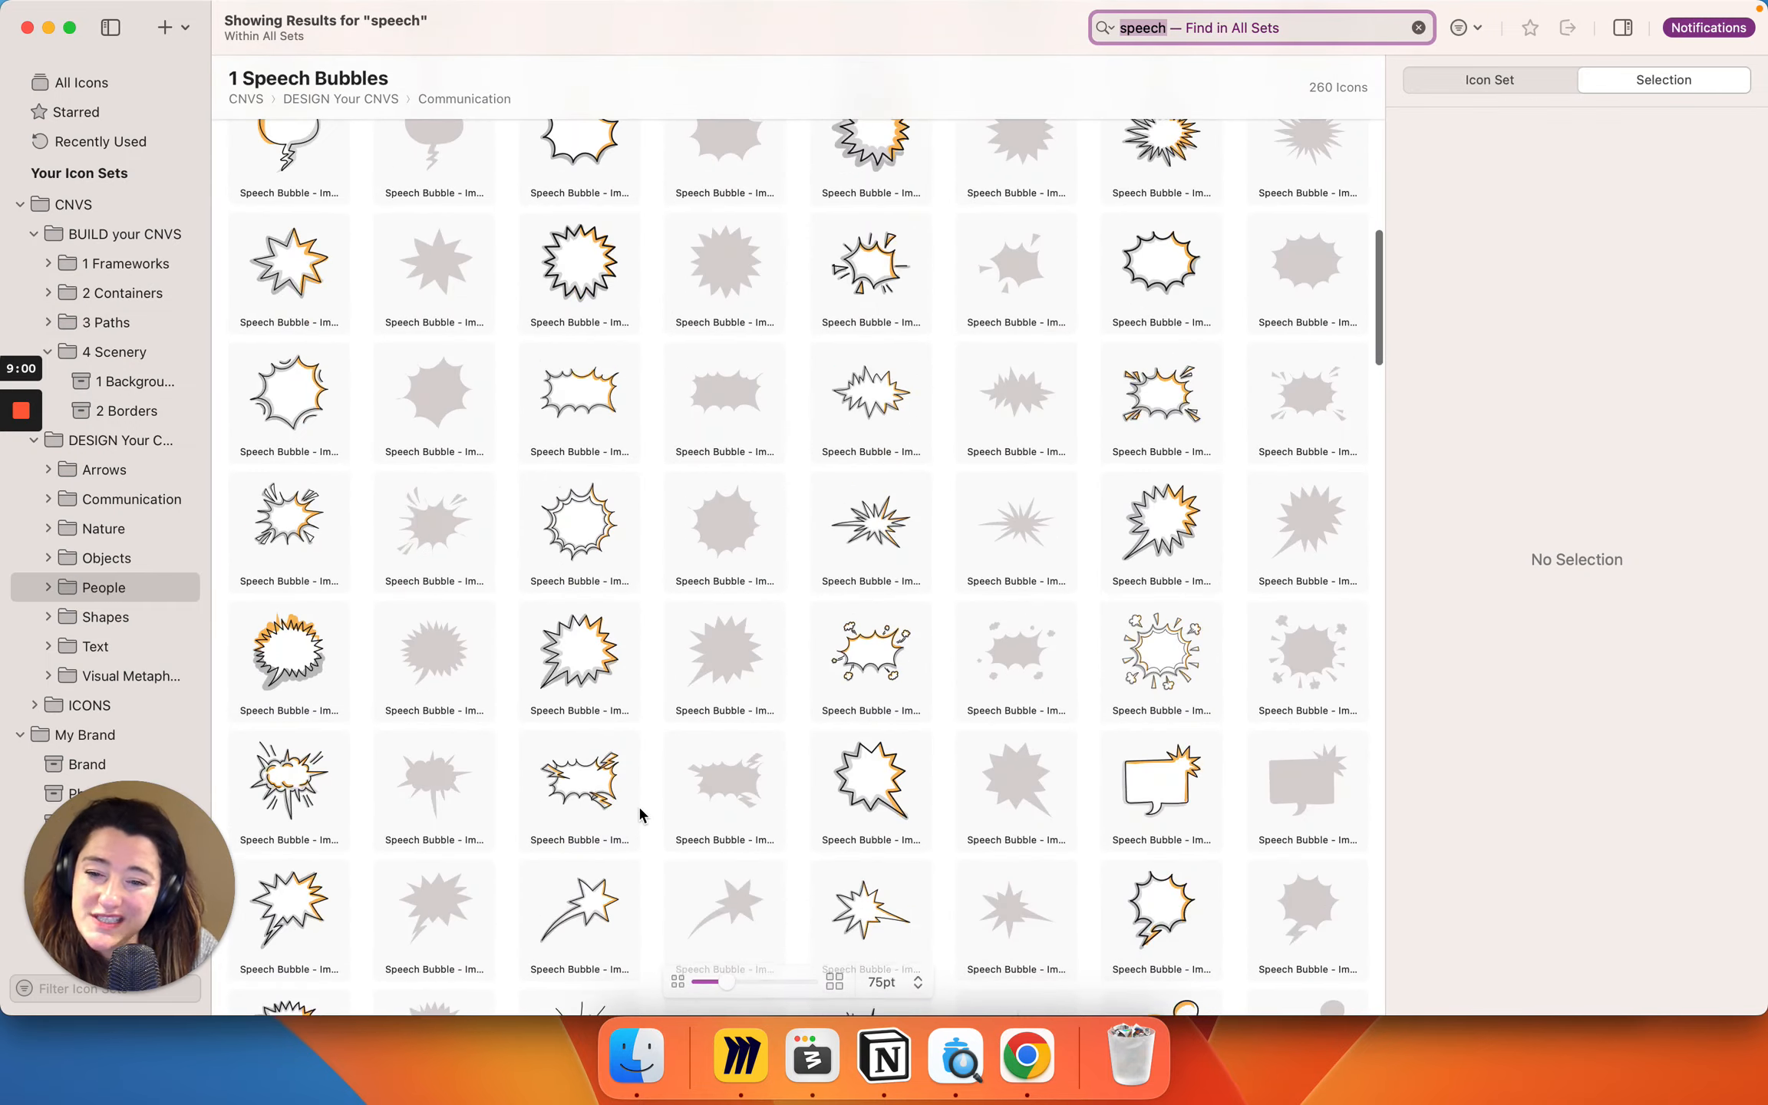
scroll(640, 813, "down", 1)
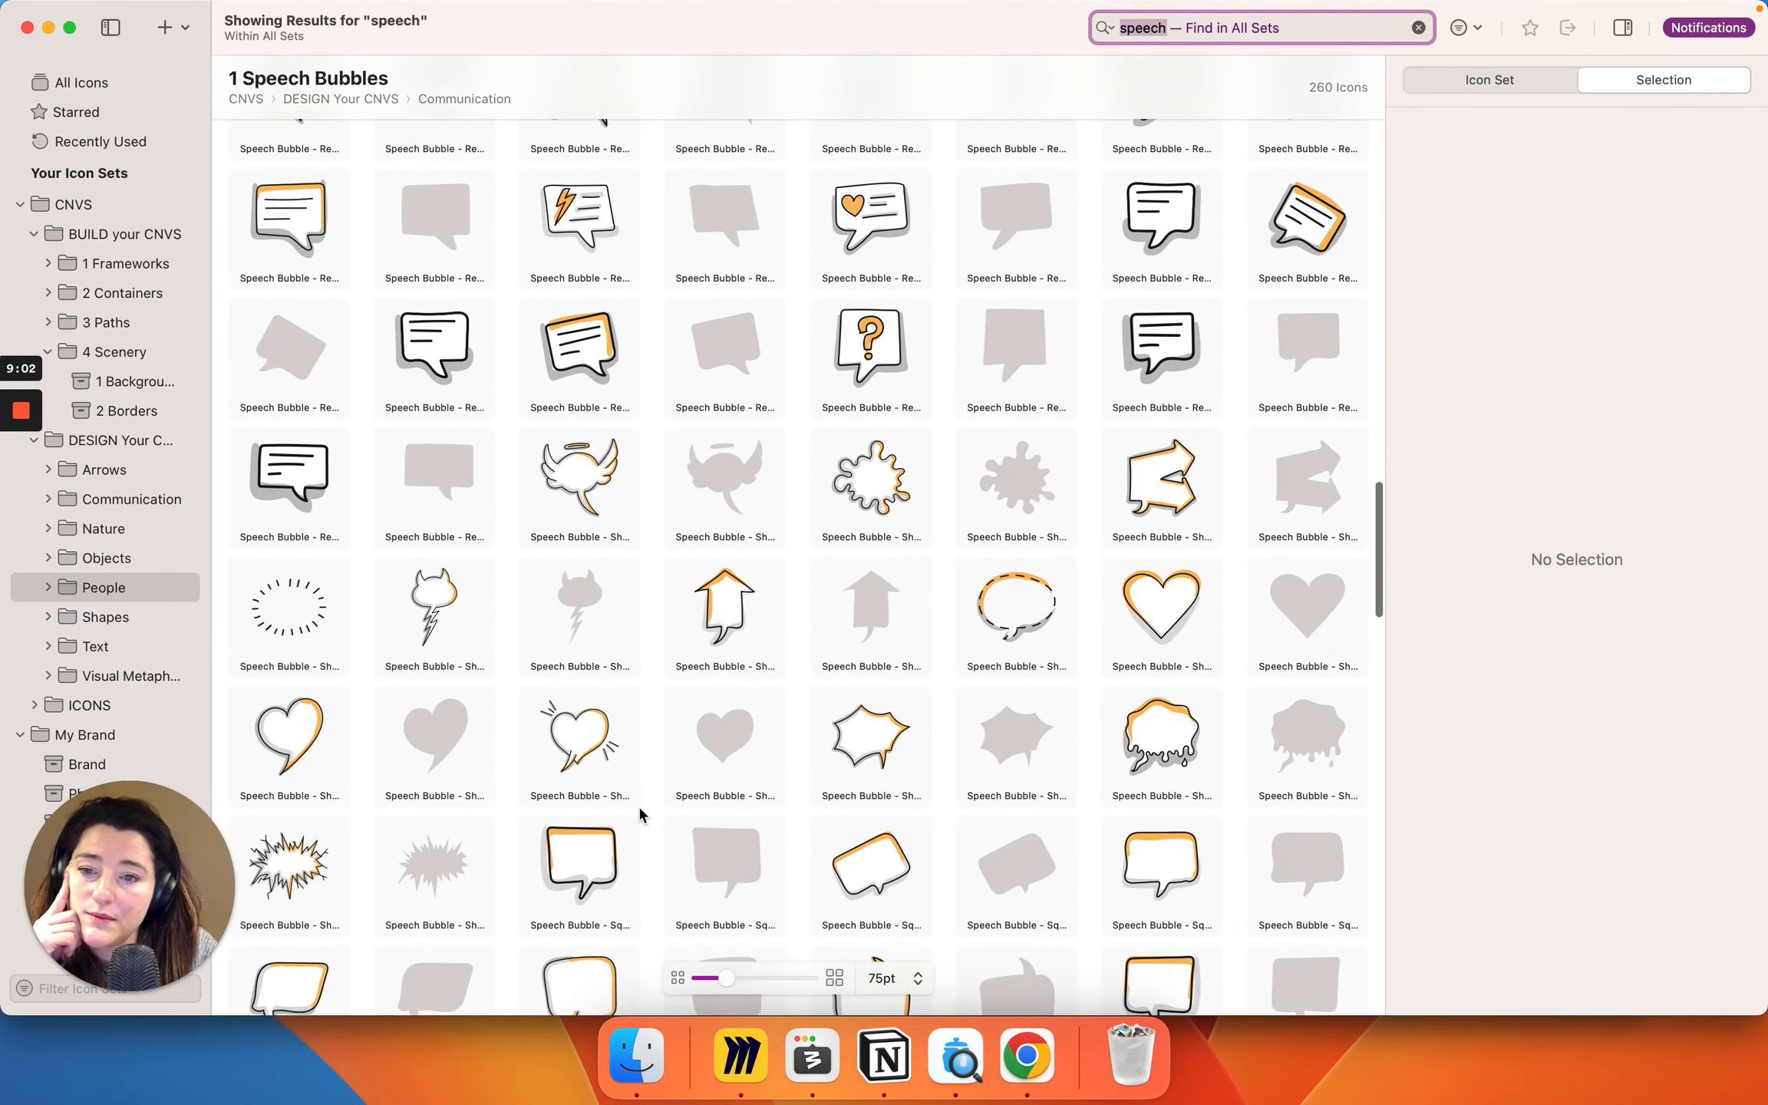
scroll(649, 445, "up", 4)
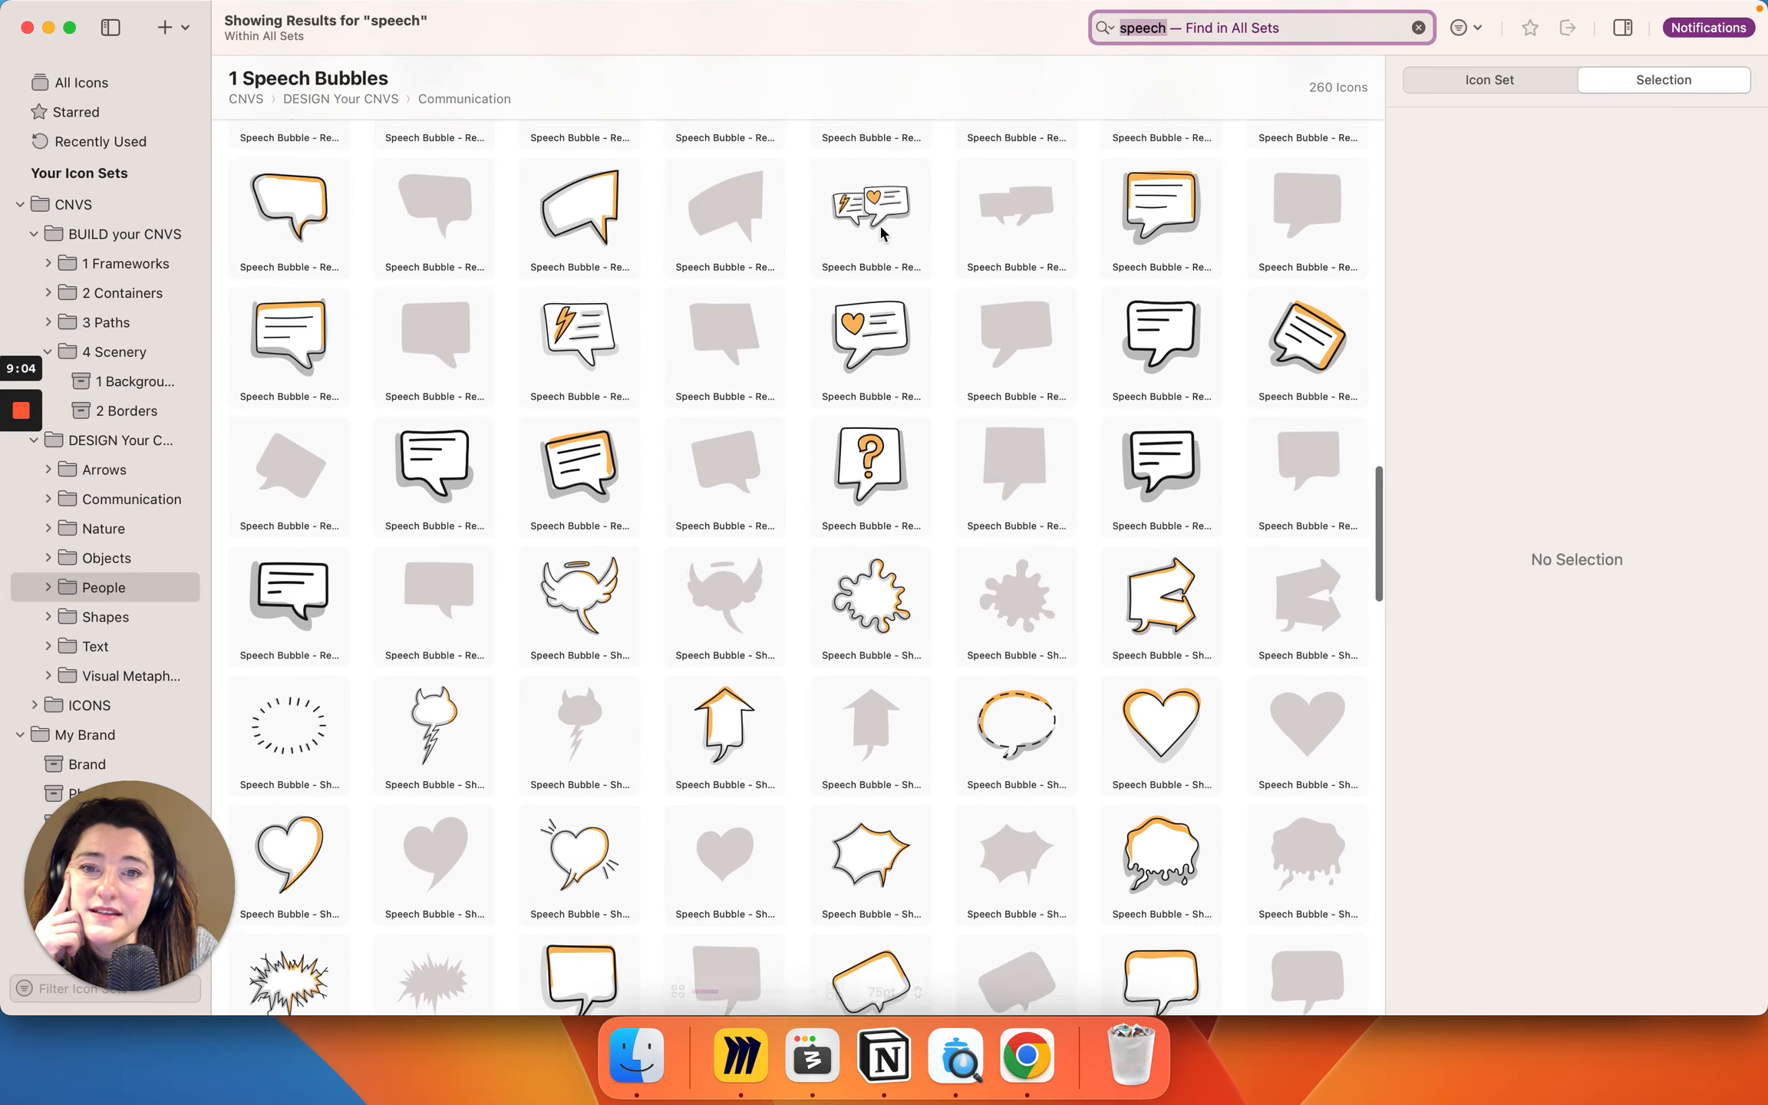
scroll(1013, 397, "up", 4)
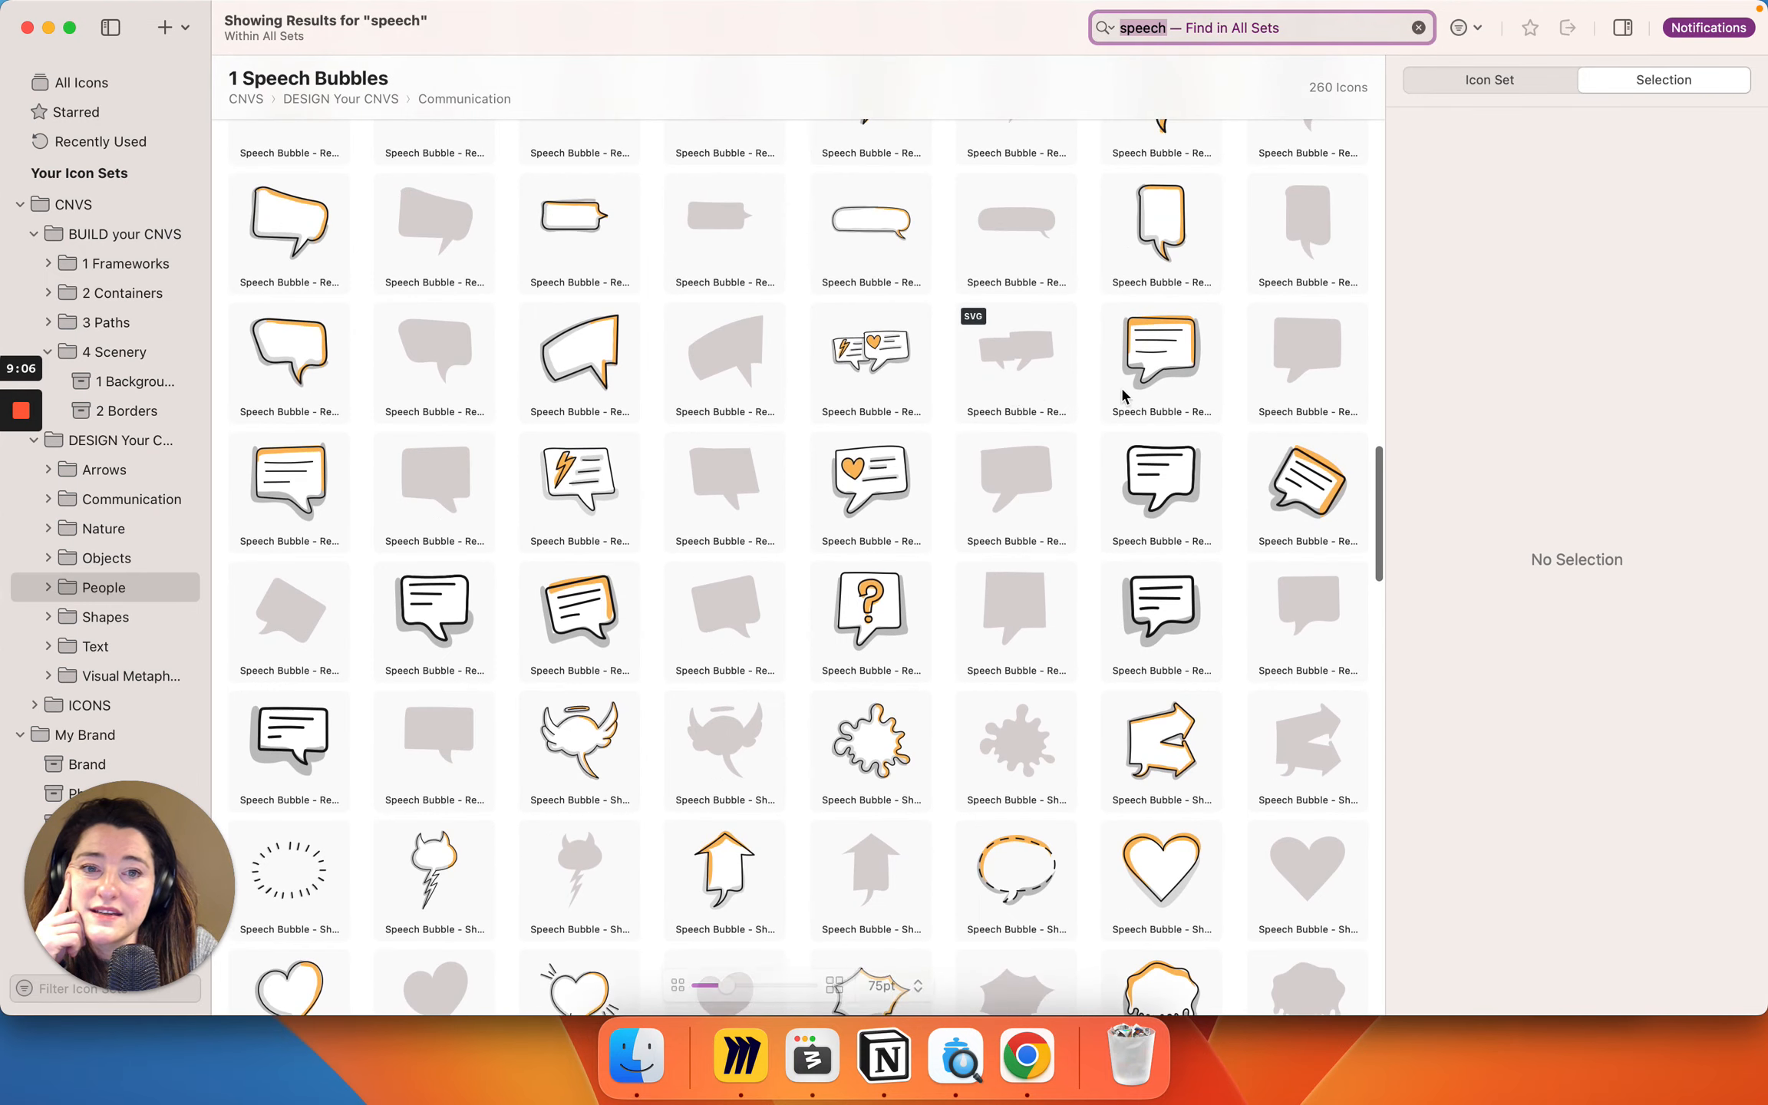
Step: Select the "Speech Bubble - Regular - Text - Large Left" icon and recolour its white #FFFFFF fill to #FBBD60
left_click(1162, 355)
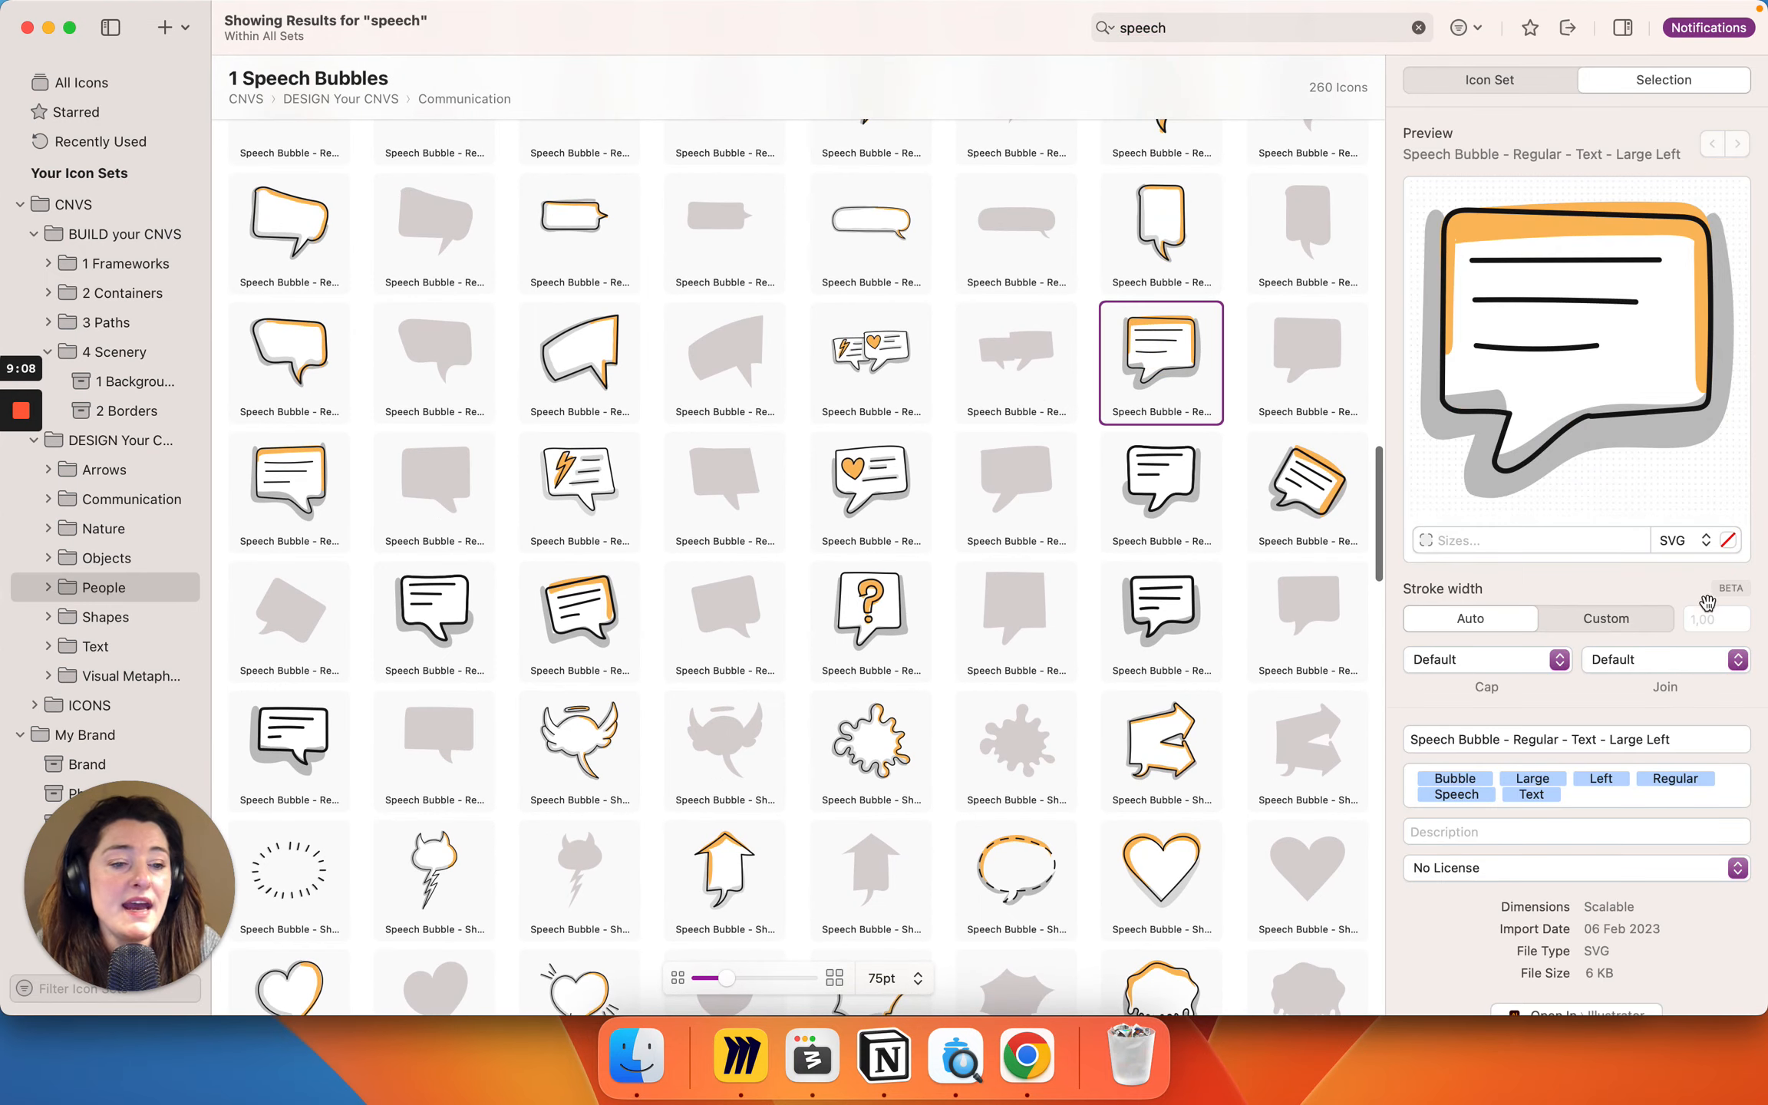
left_click(1727, 540)
left_click(1636, 310)
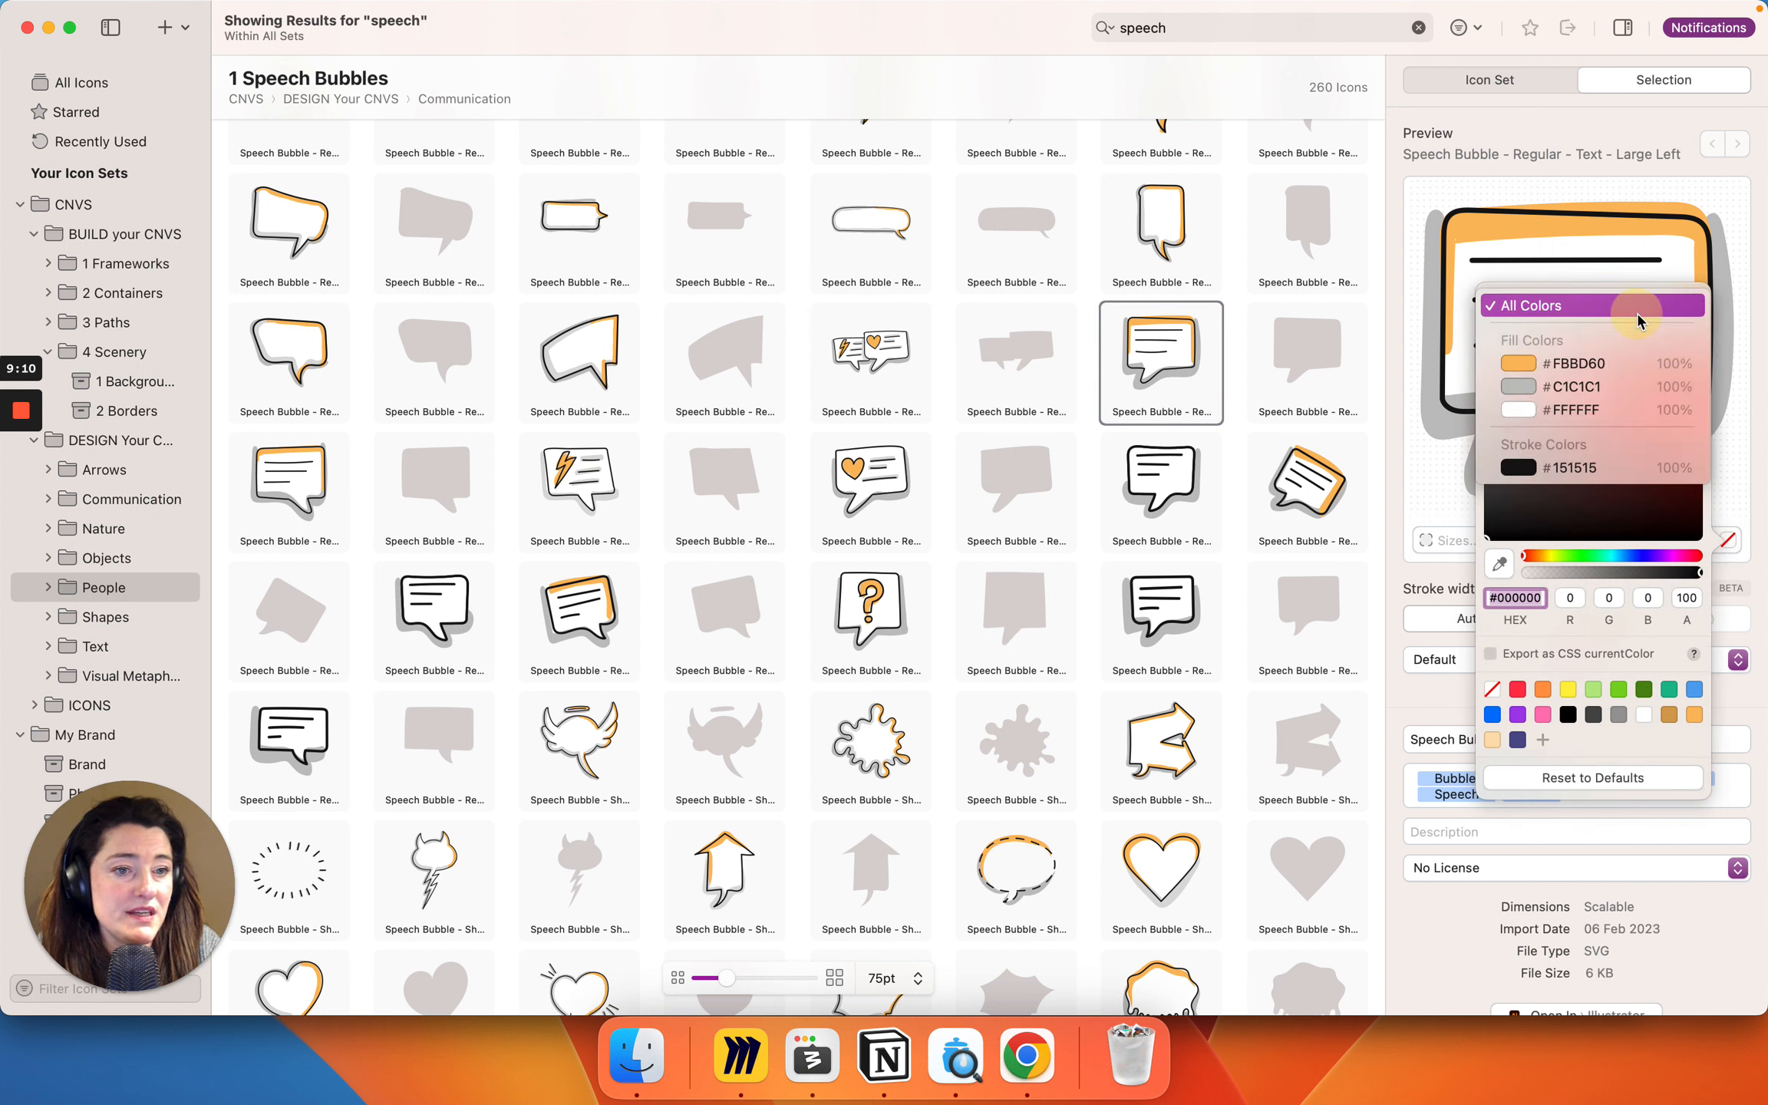
left_click(1572, 411)
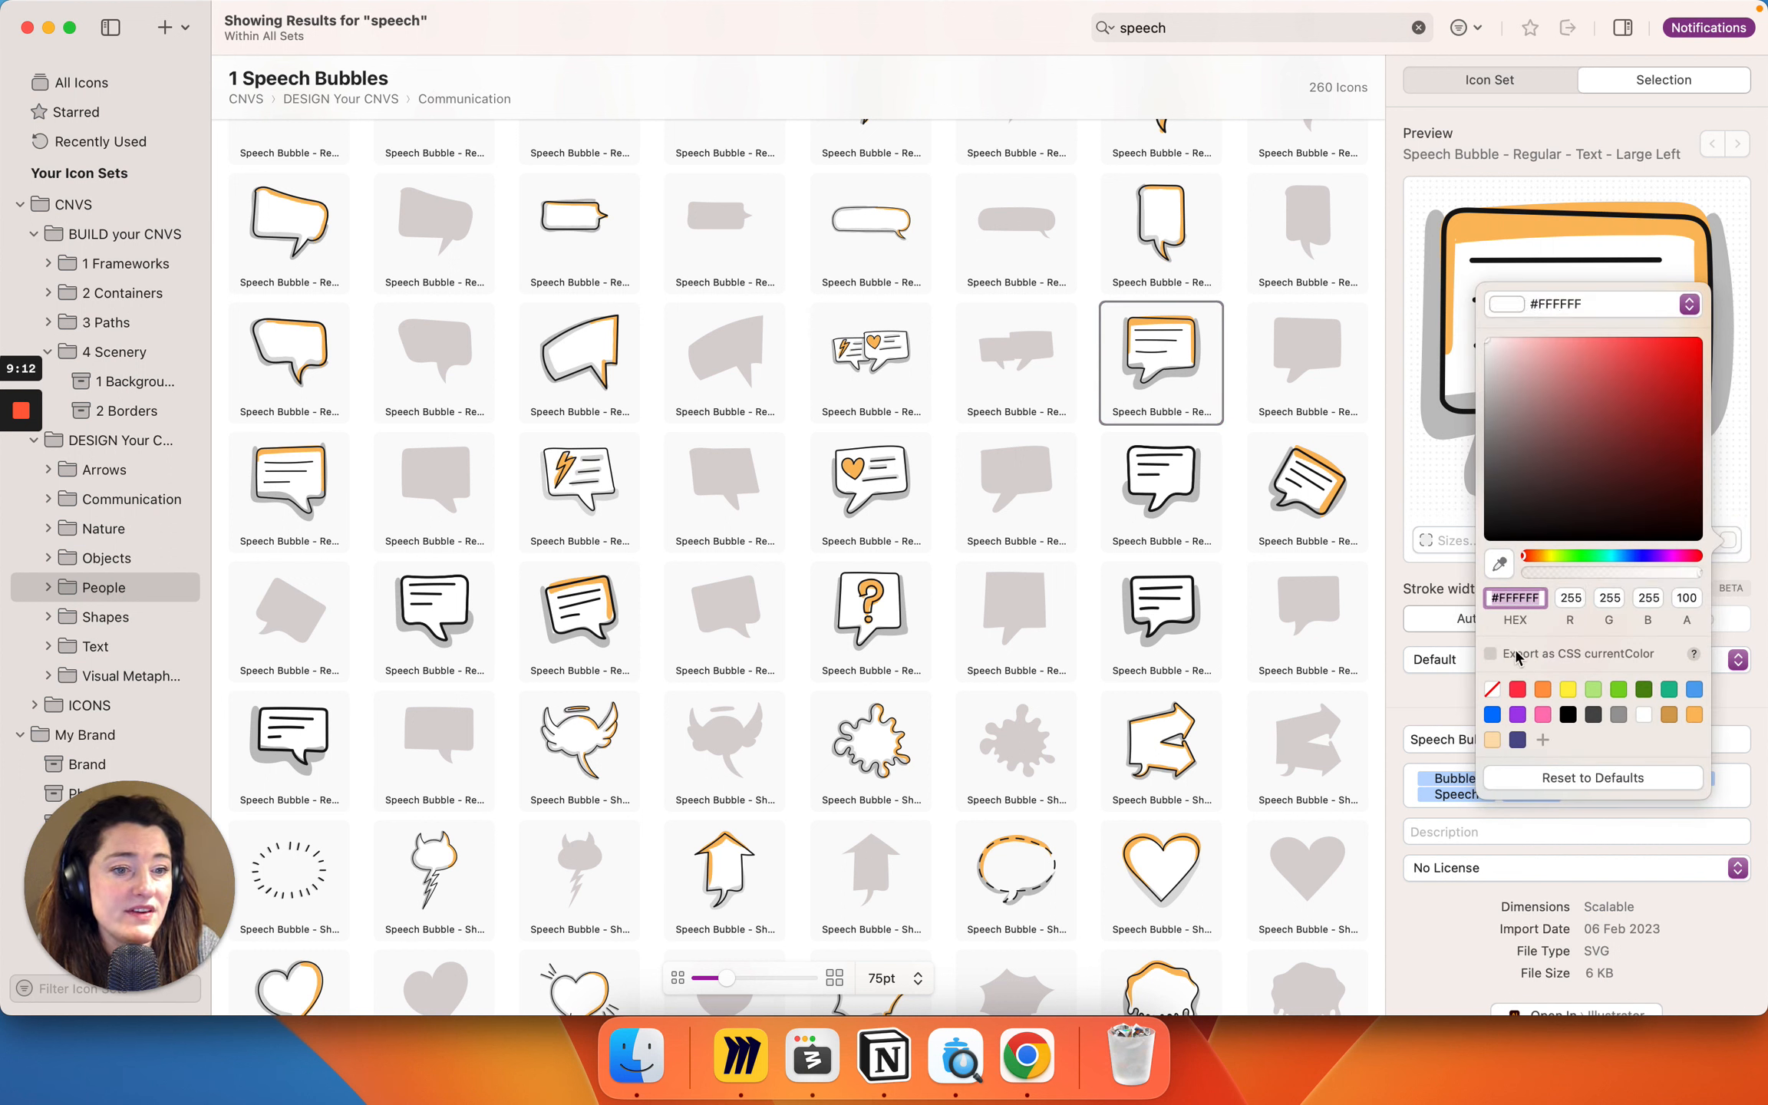
left_click(1694, 715)
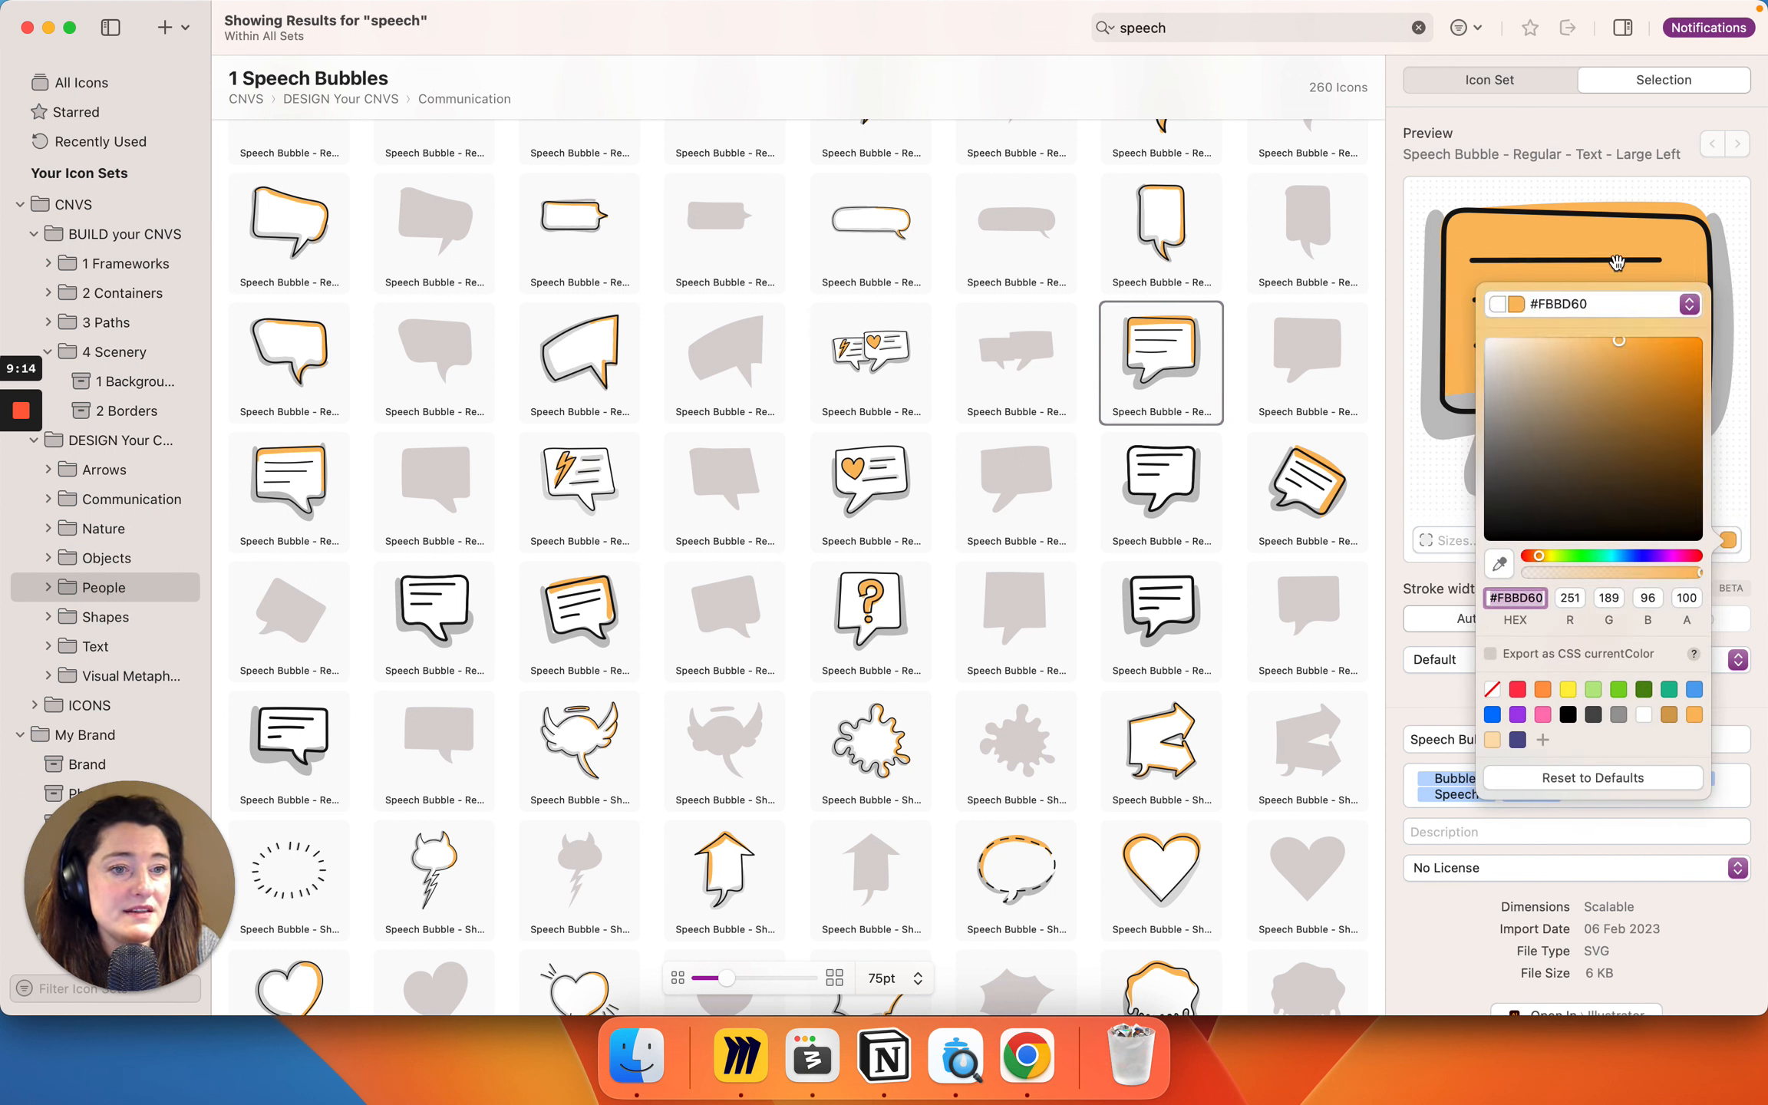
Step: Recolour the speech bubble's original orange #FBBD60 highlight fill to #FDDFB1
left_click(1608, 305)
left_click(1537, 315)
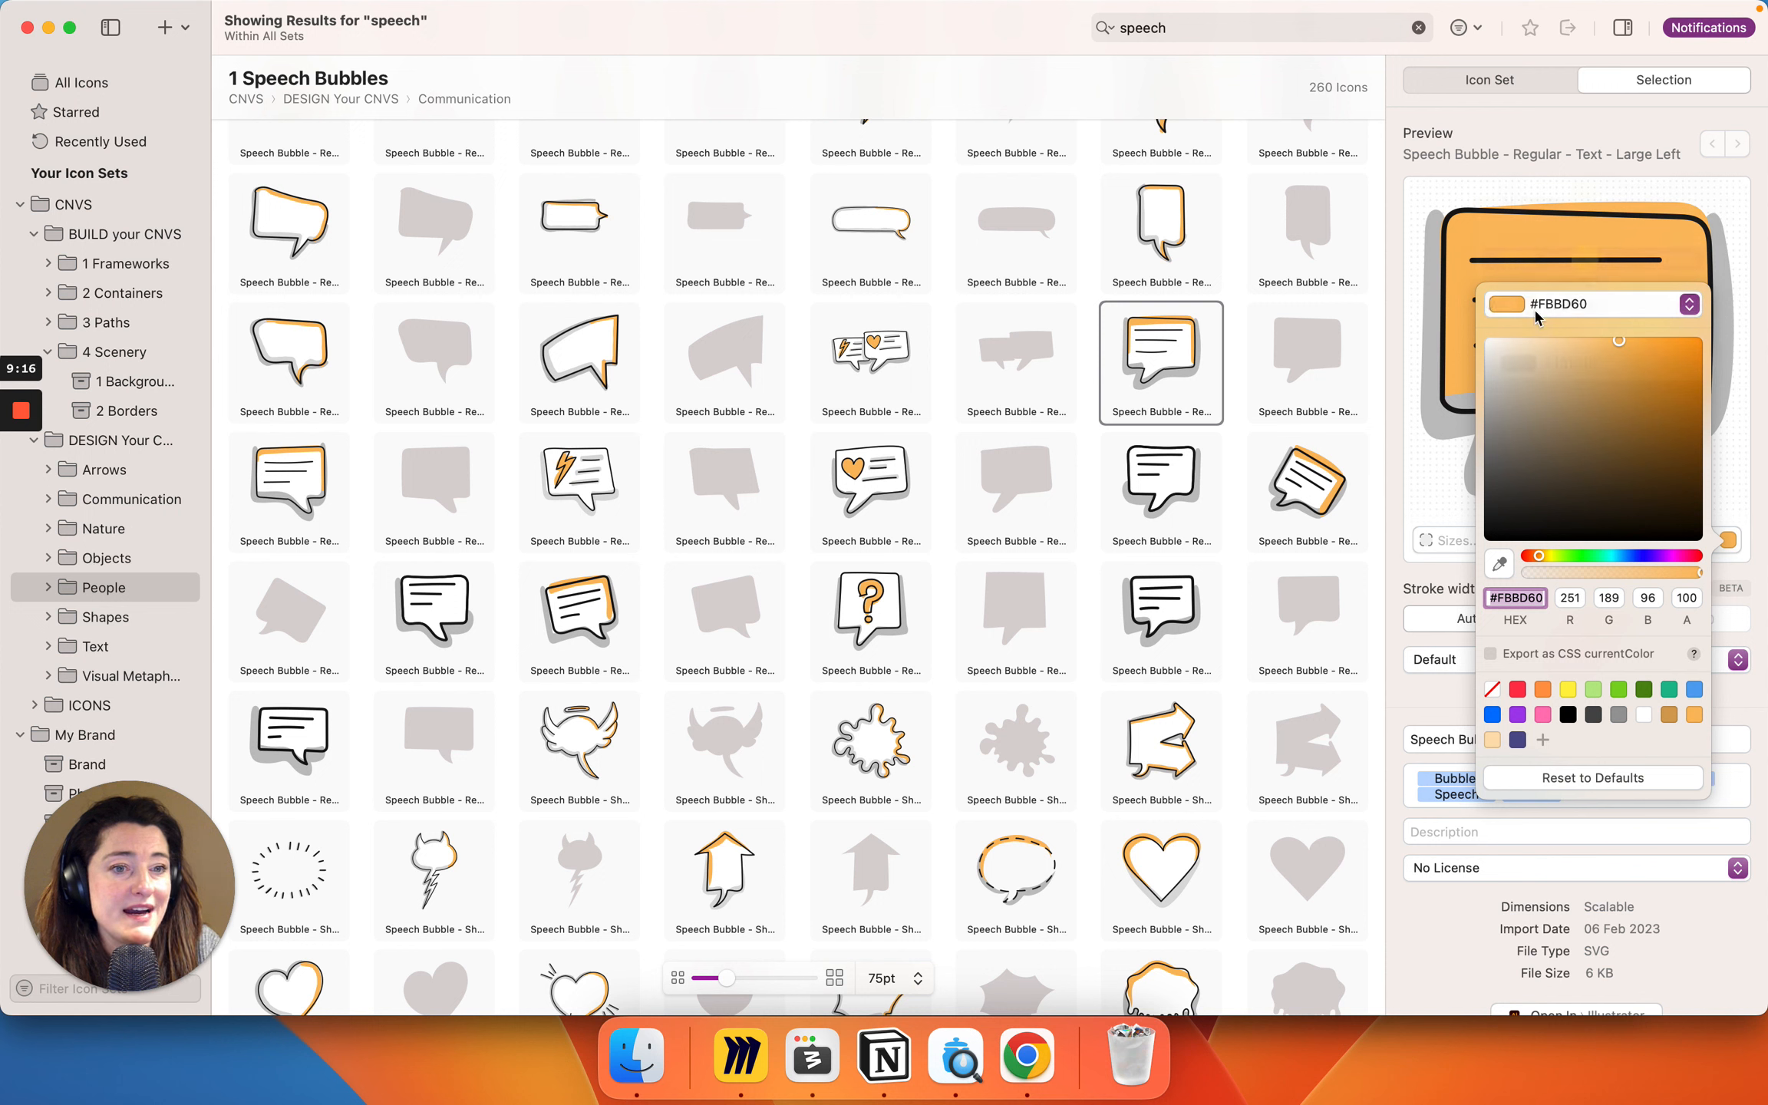
left_click(1640, 309)
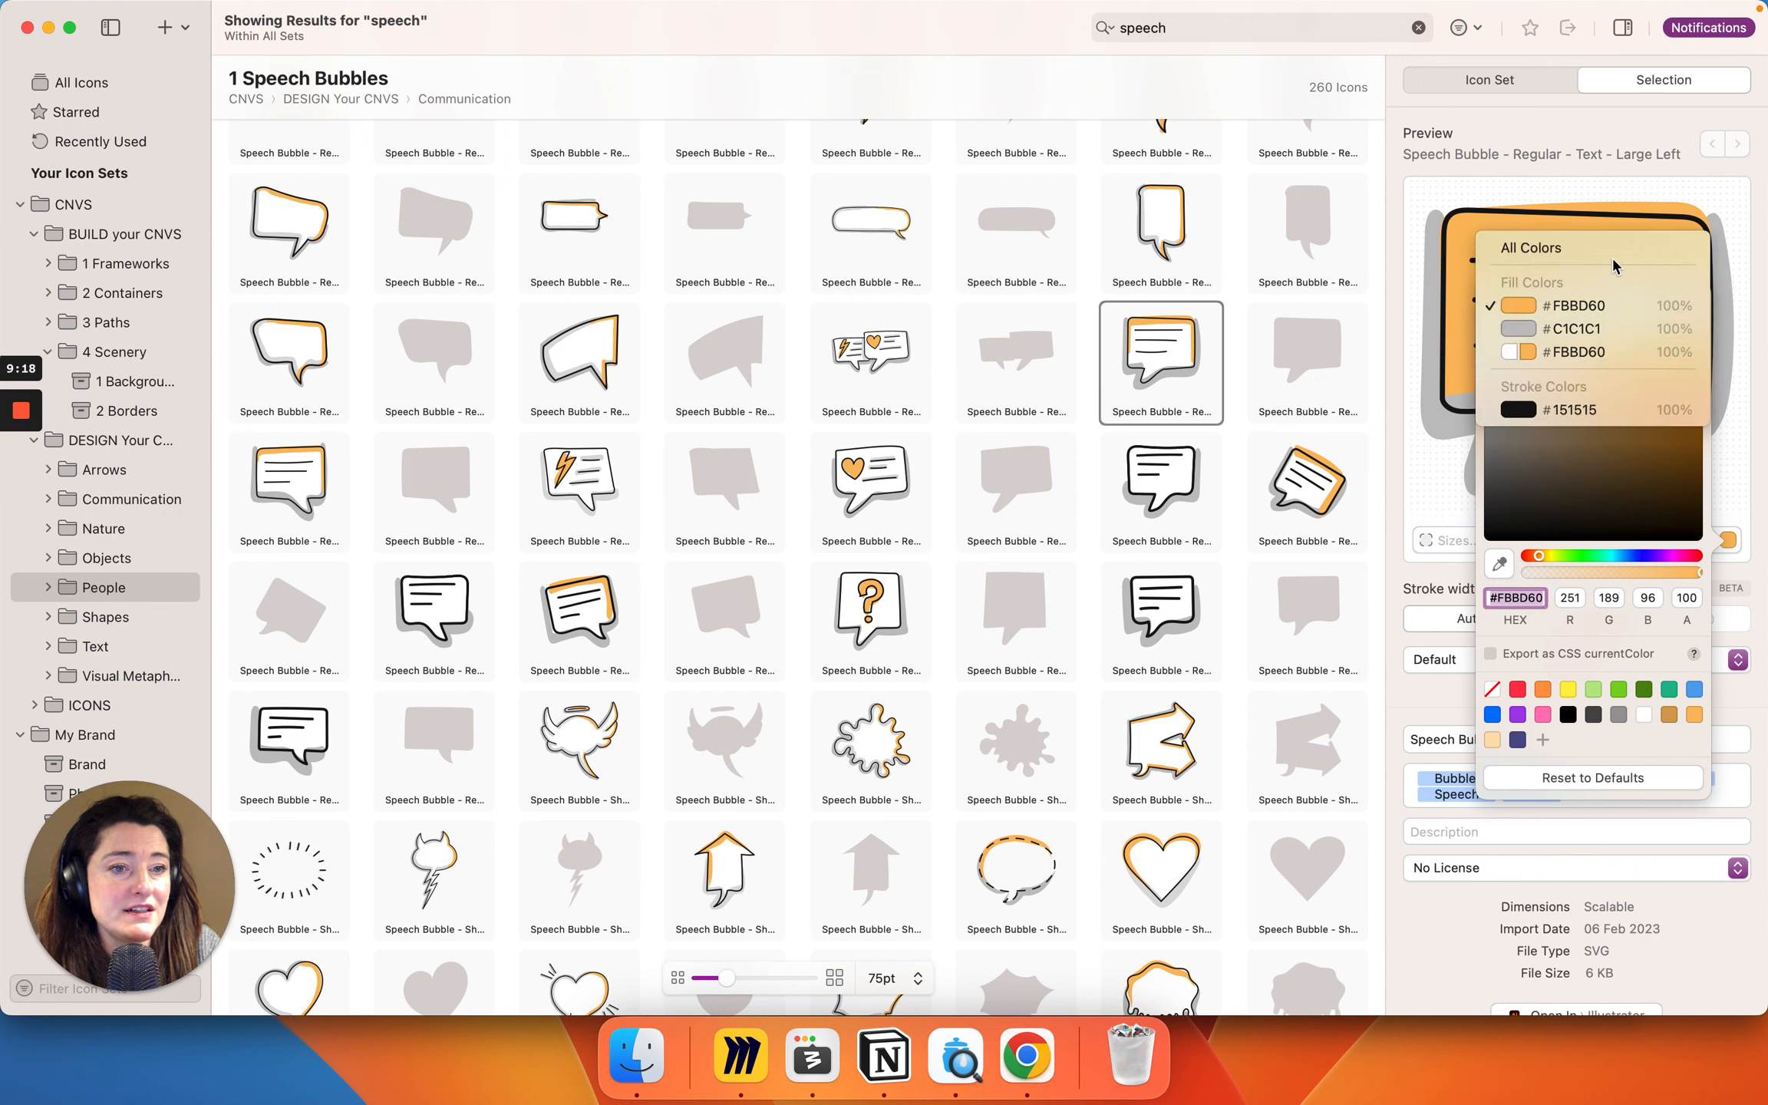
left_click(1663, 748)
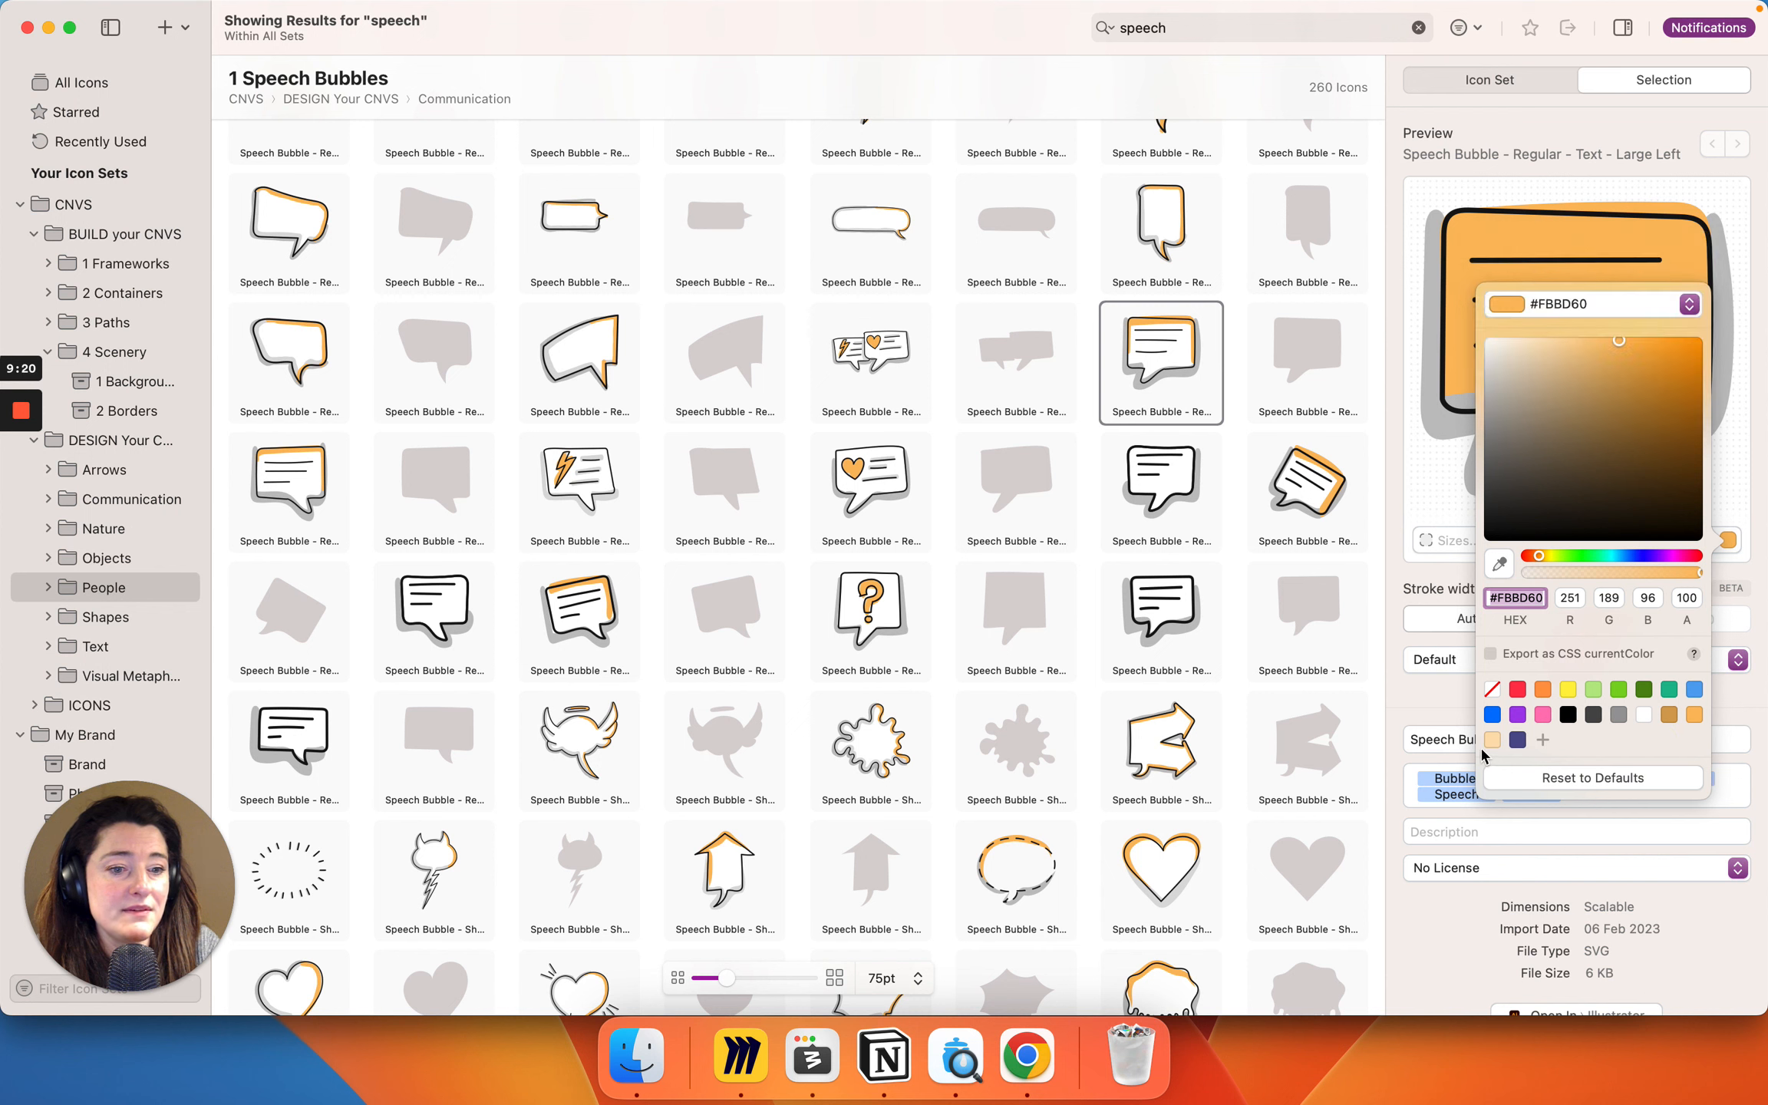
left_click(1492, 741)
Step: Recolour the speech bubble's grey #C1C1C1 shading fill to the saved dark gold brand colour
left_click(1595, 307)
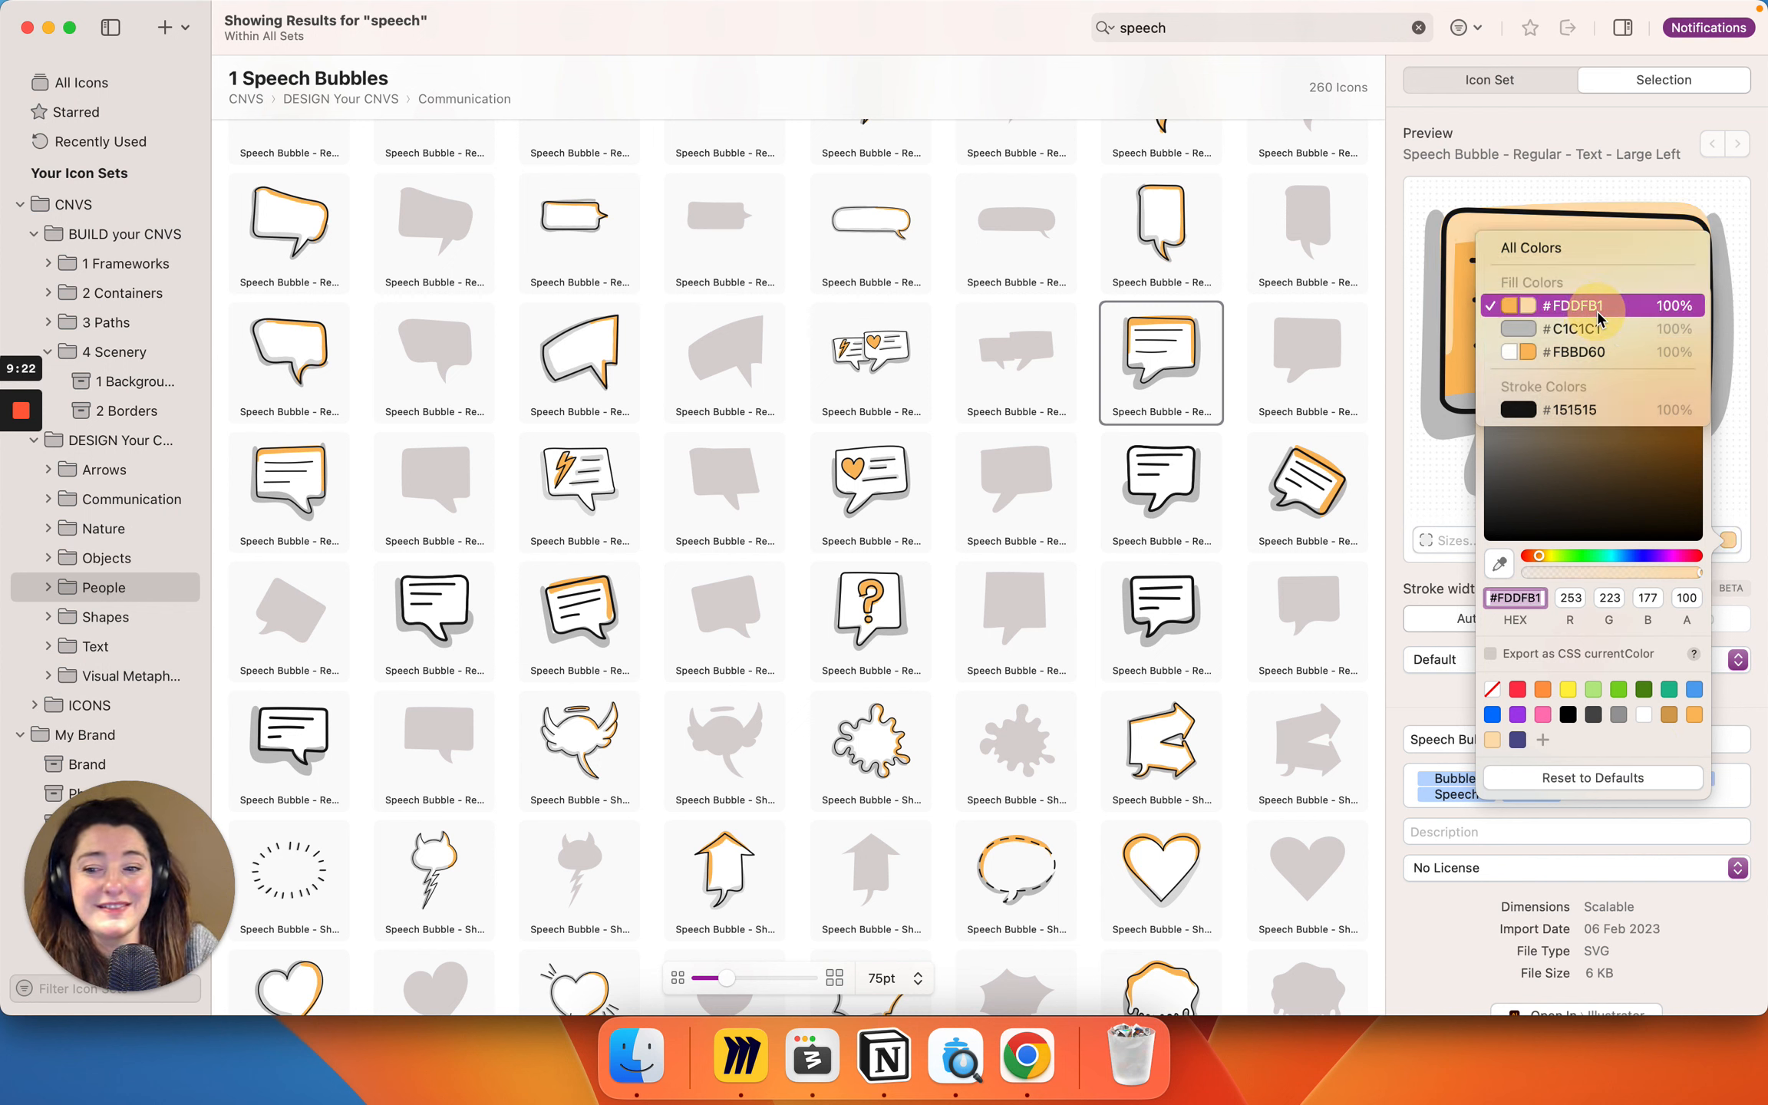
left_click(1576, 330)
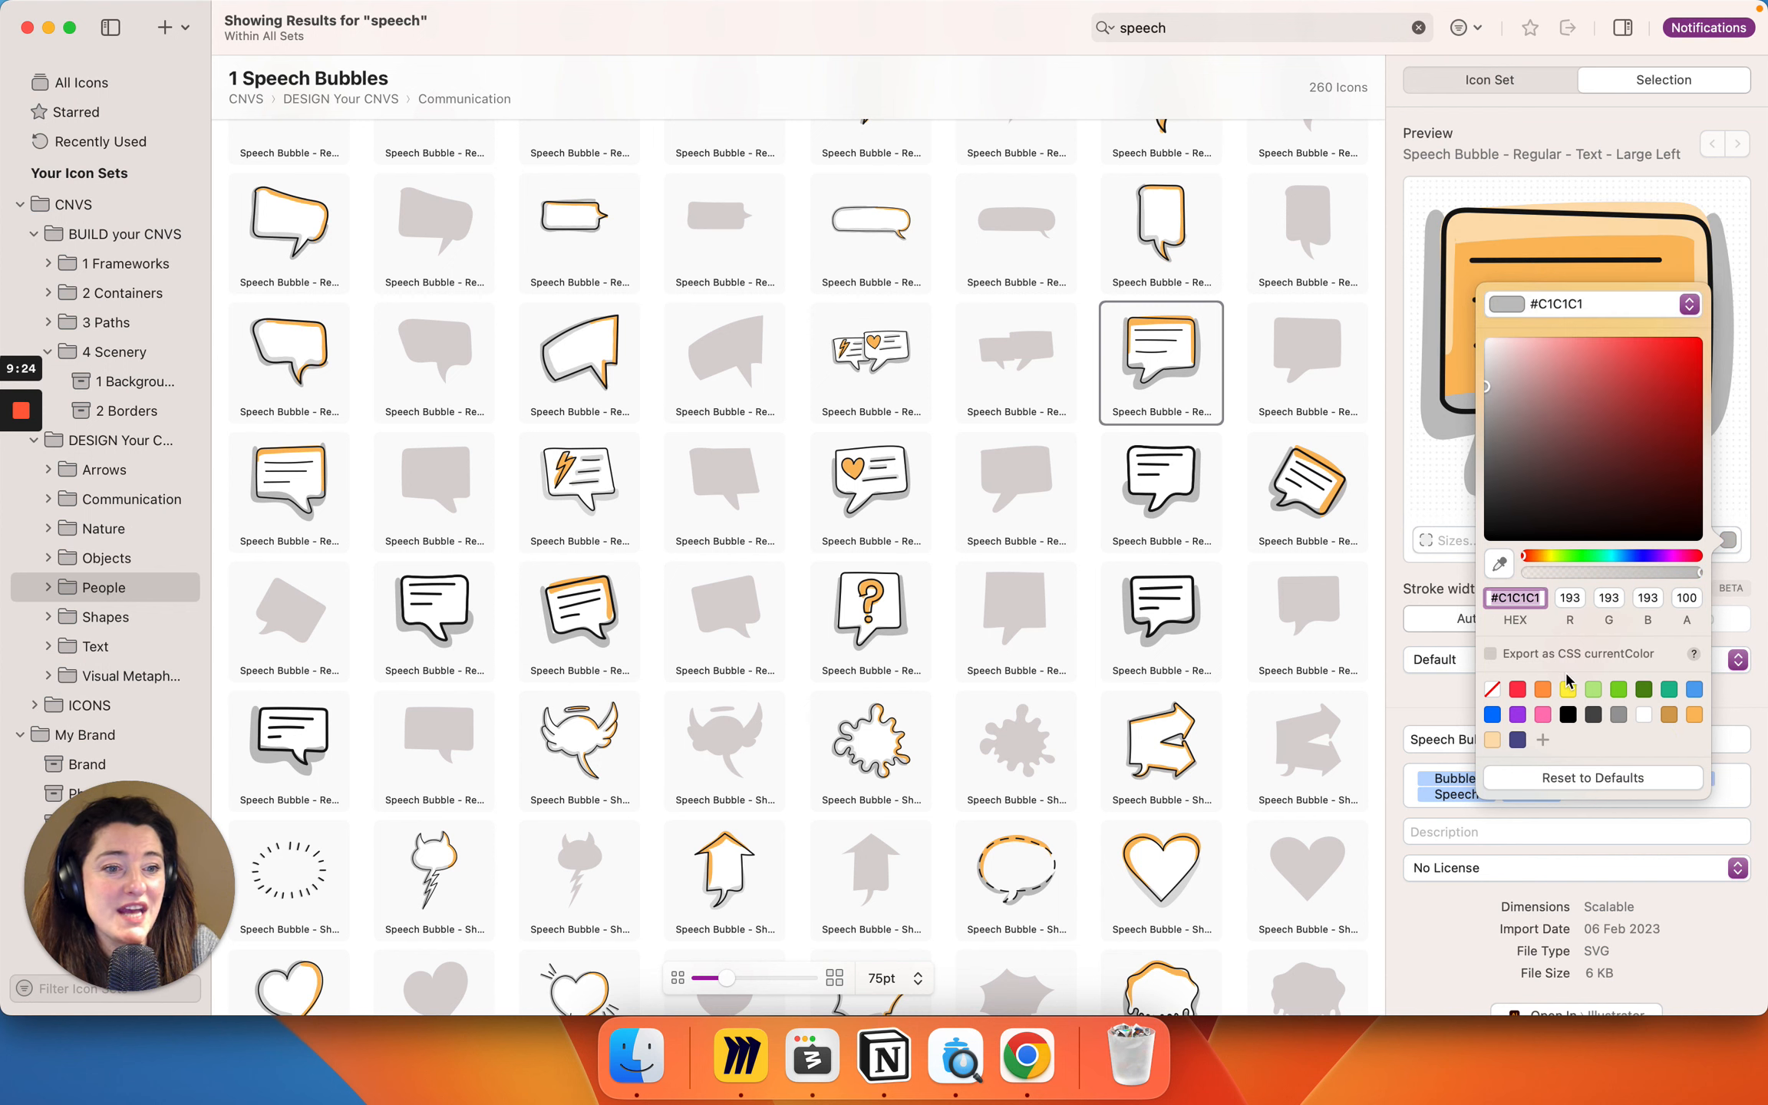
left_click(1670, 714)
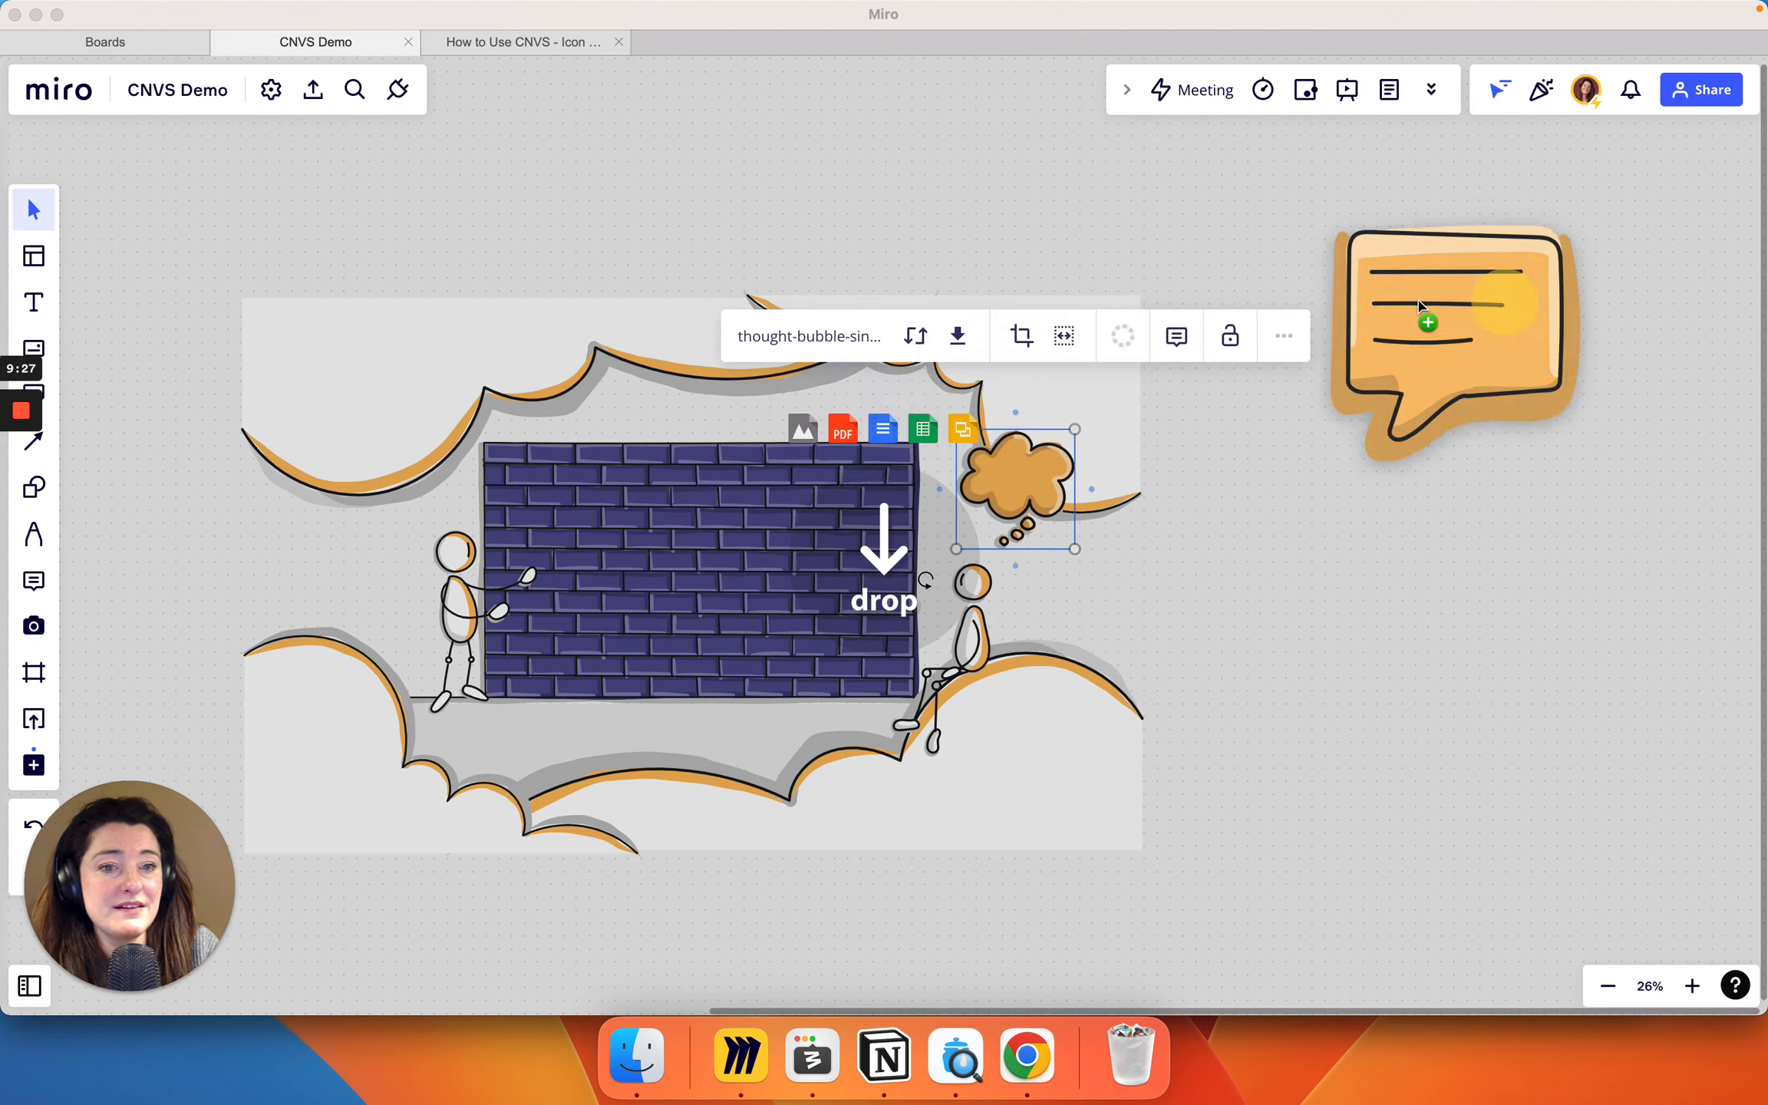
Step: Place the recoloured speech bubble on the Miro board, over the wall's upper-left corner above the presenting figure
left_click_drag(1418, 306, 554, 470)
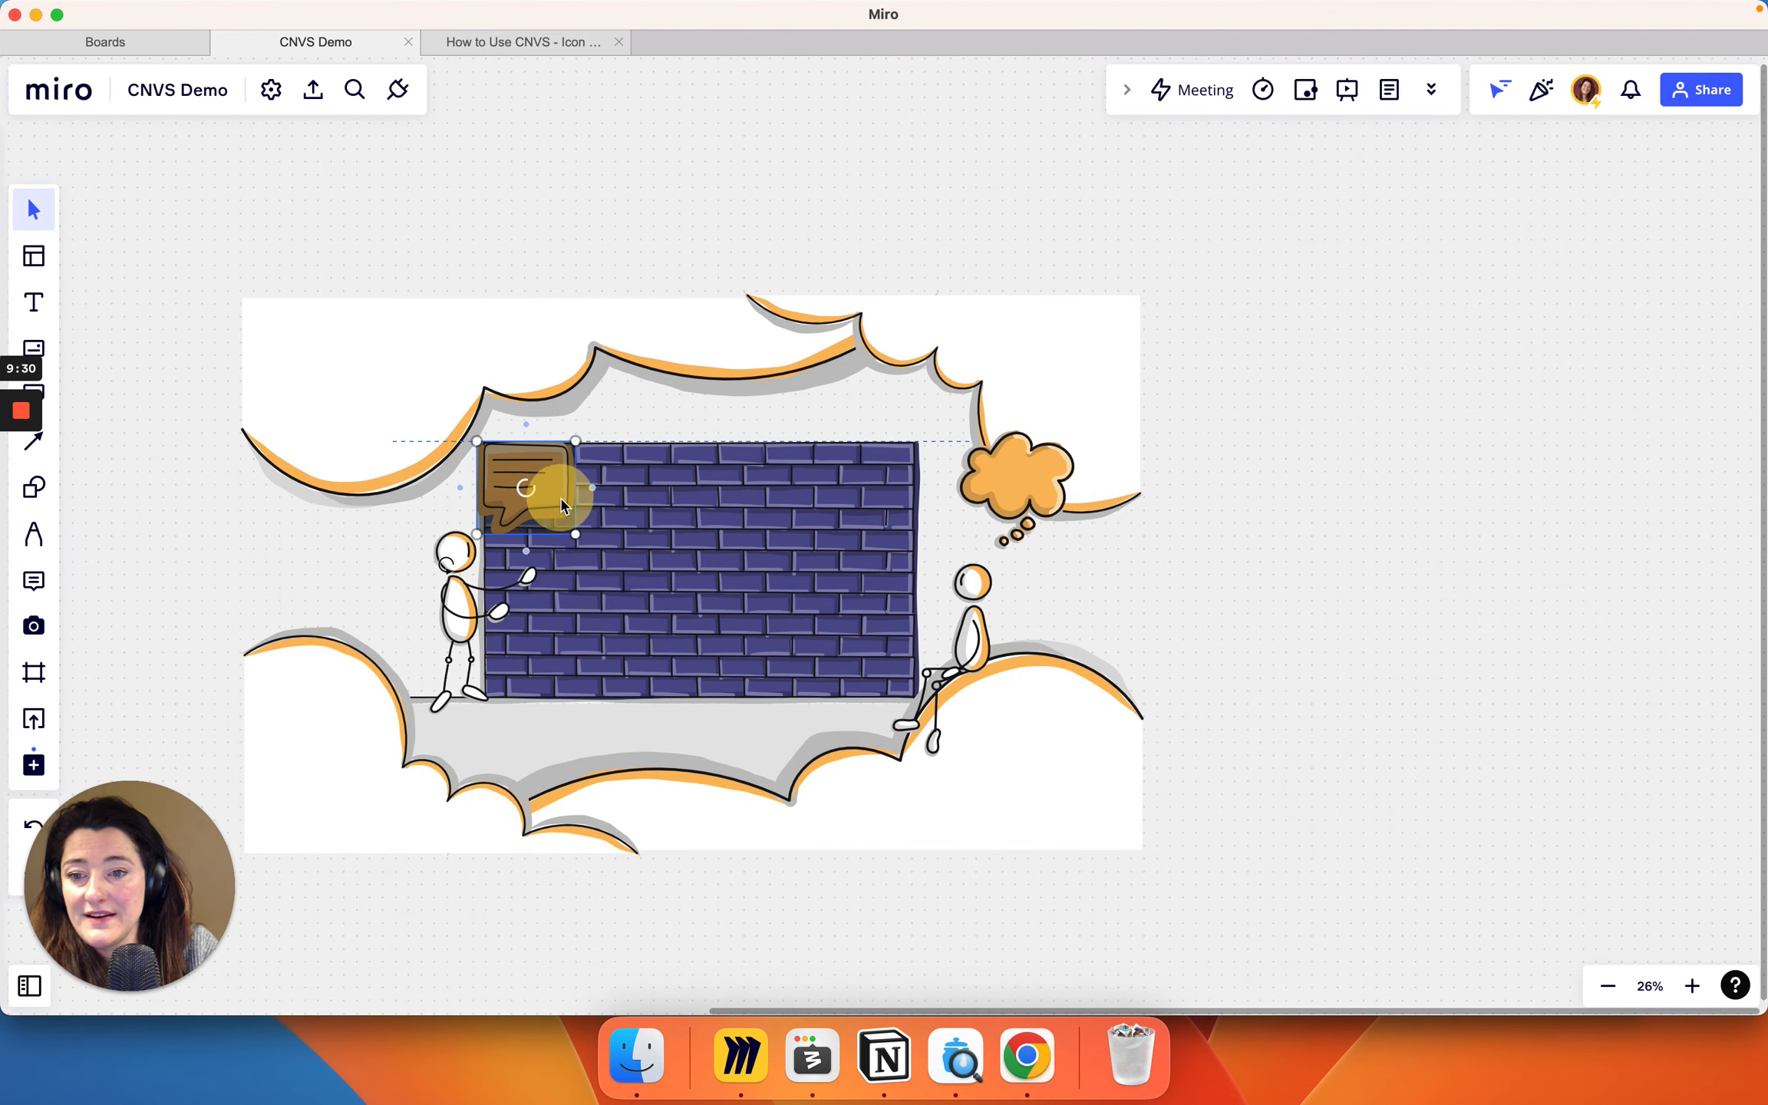
left_click_drag(589, 456, 569, 470)
Step: Shift the speech bubble and the presenting figure together slightly left of their place at the wall's edge
scroll(569, 470, "left", 3)
left_click(574, 618, "shift")
left_click_drag(574, 618, 556, 616)
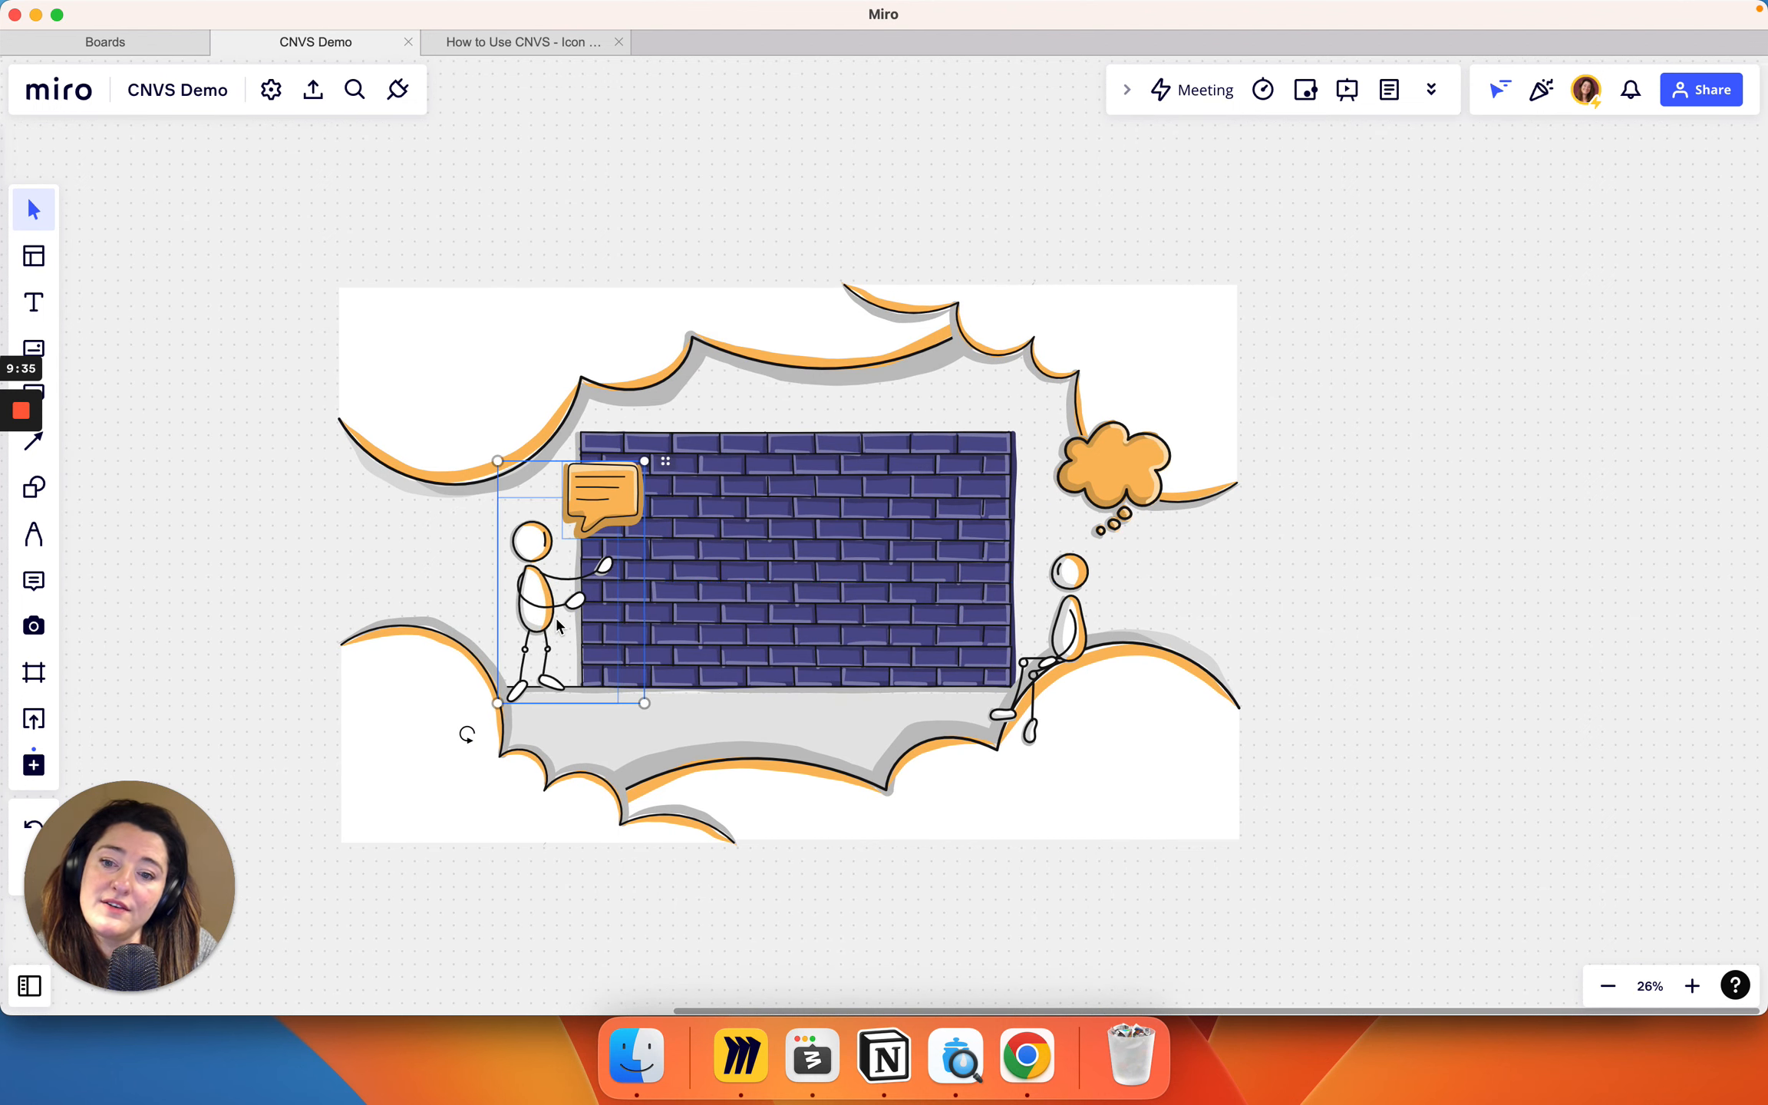
left_click(1381, 564)
left_click(571, 507)
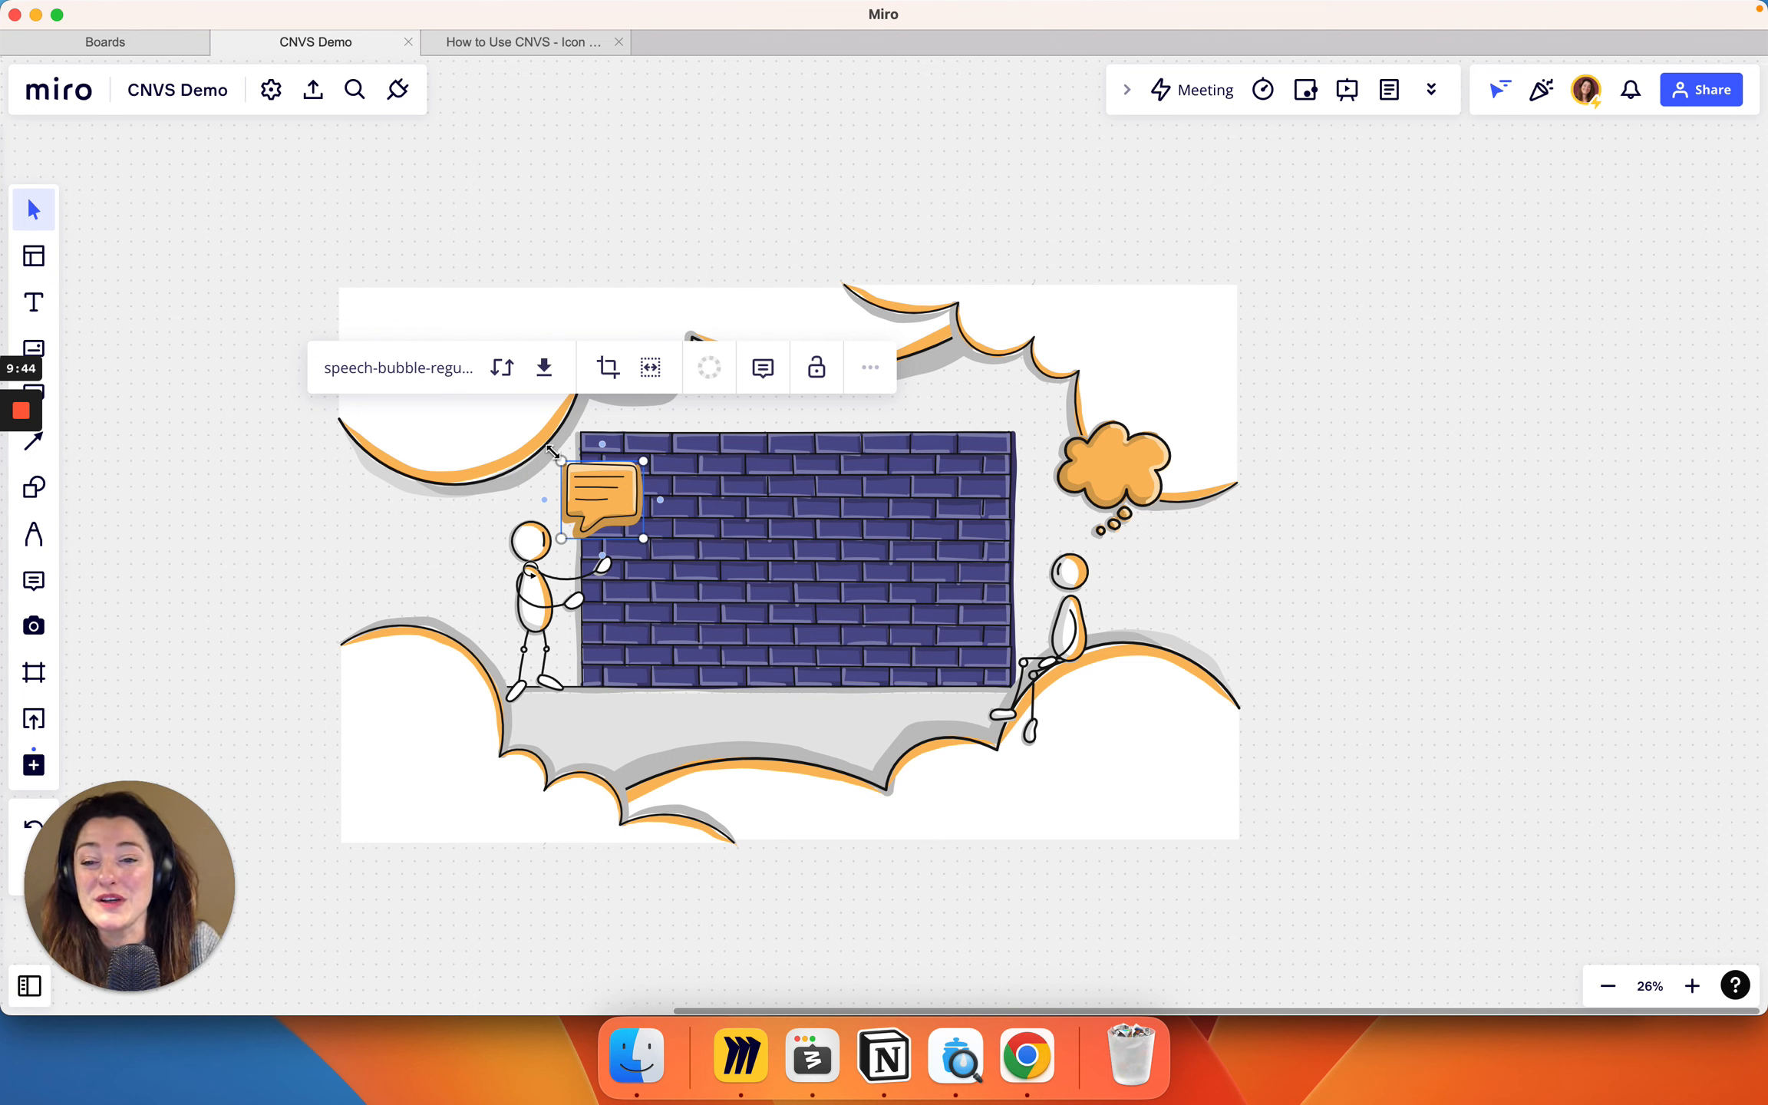
left_click(1467, 554)
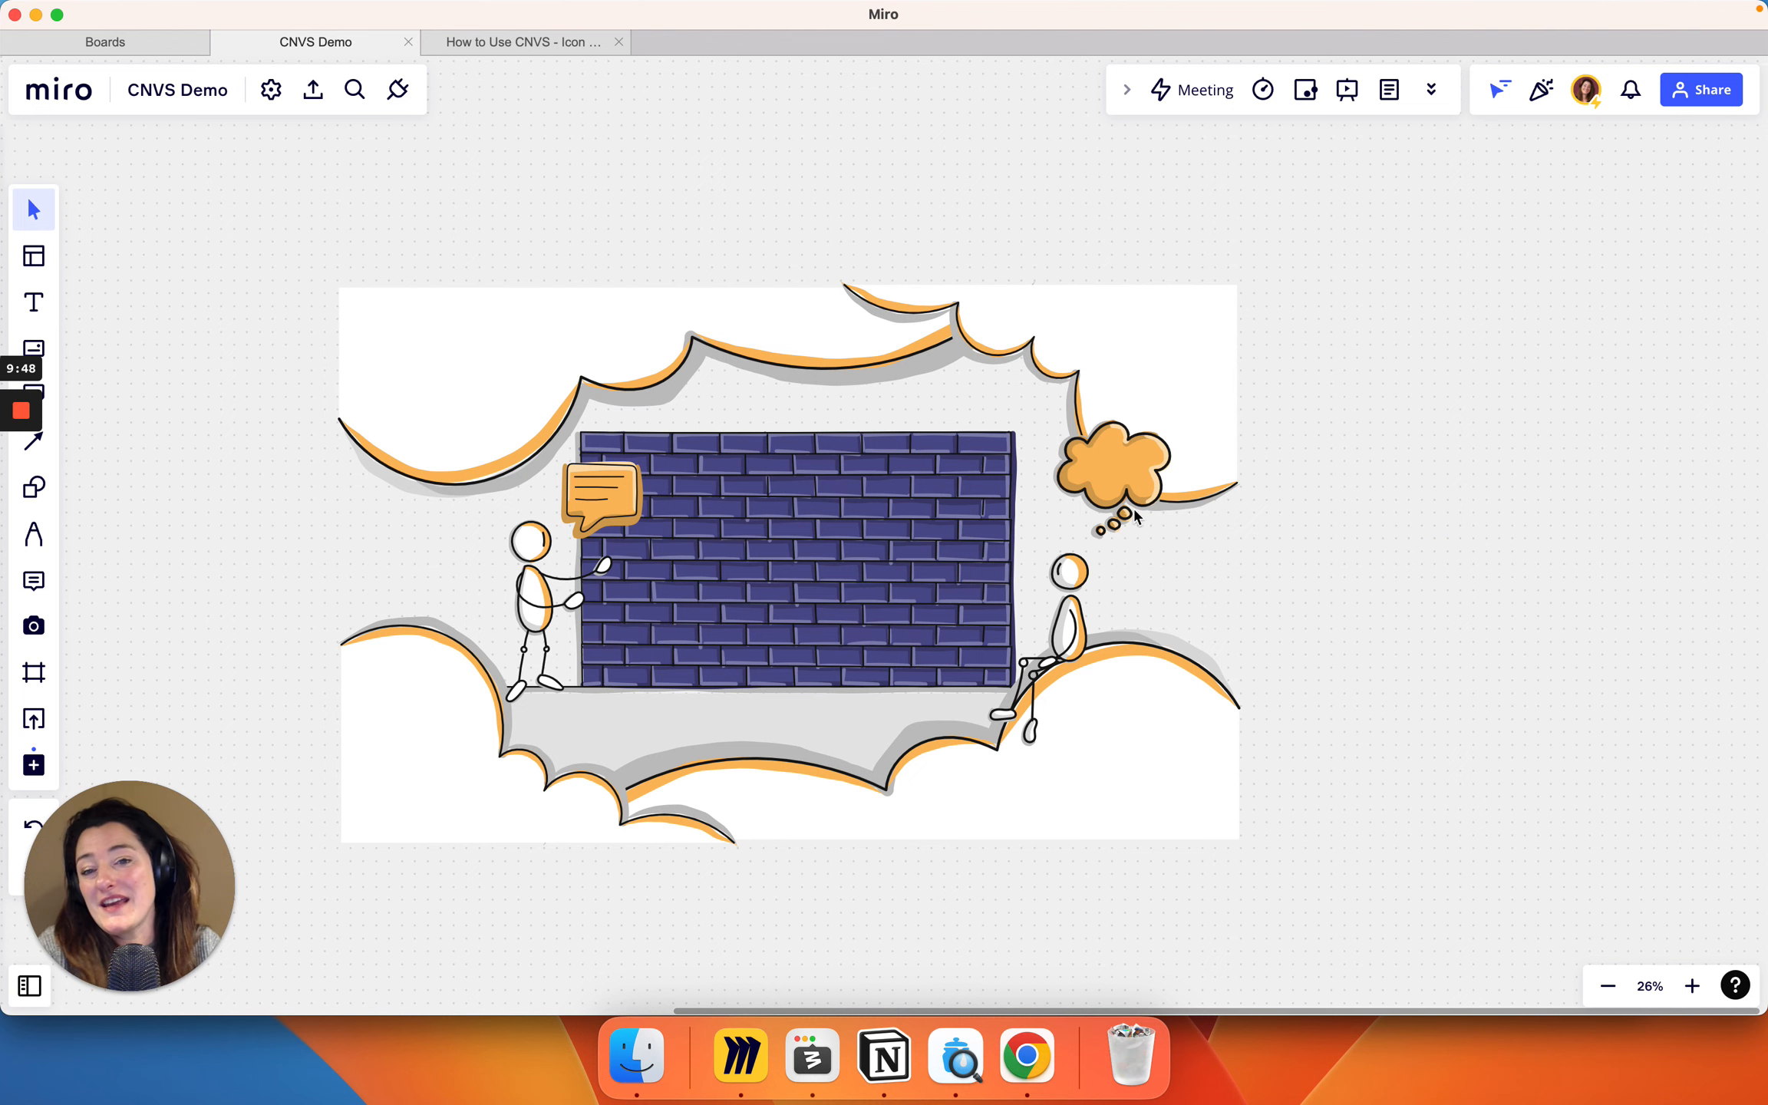
Step: Add a blank yellow sticky note to the upper middle of the brick wall
scroll(1136, 516, "left", 3)
scroll(1136, 515, "down", 2)
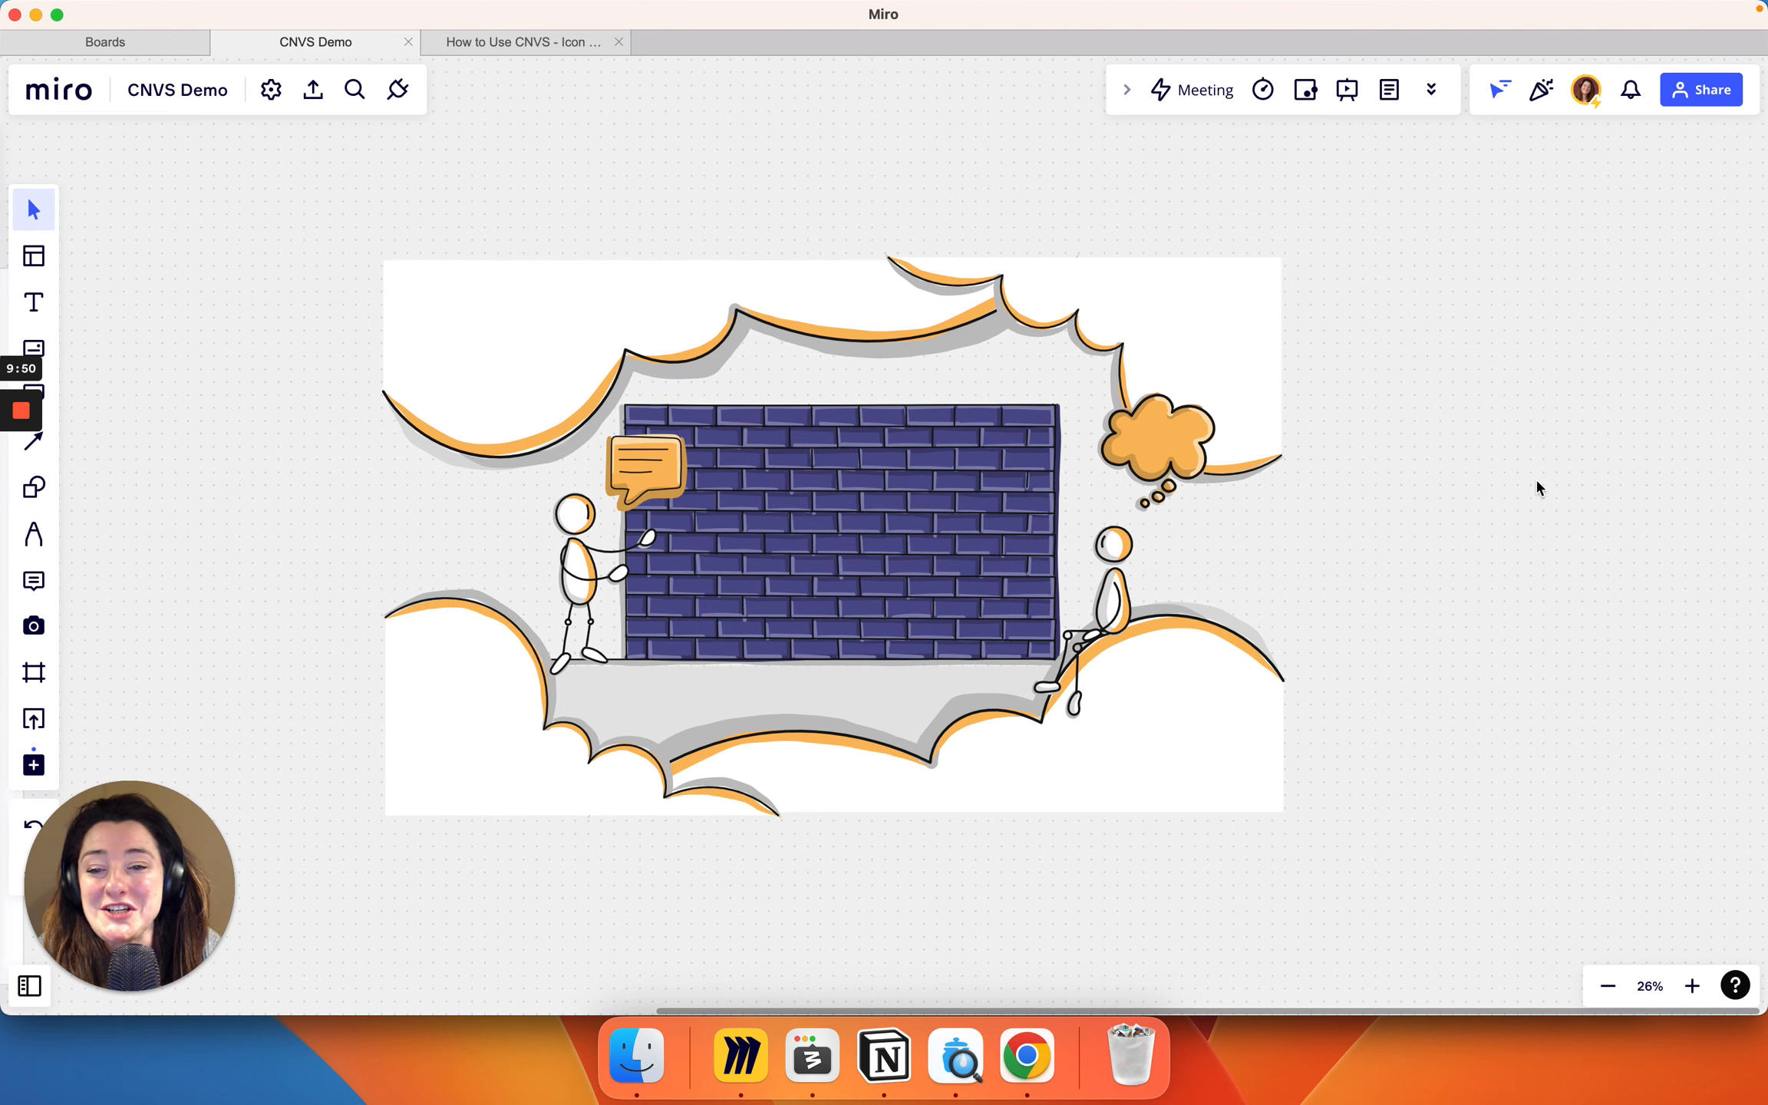
key("n")
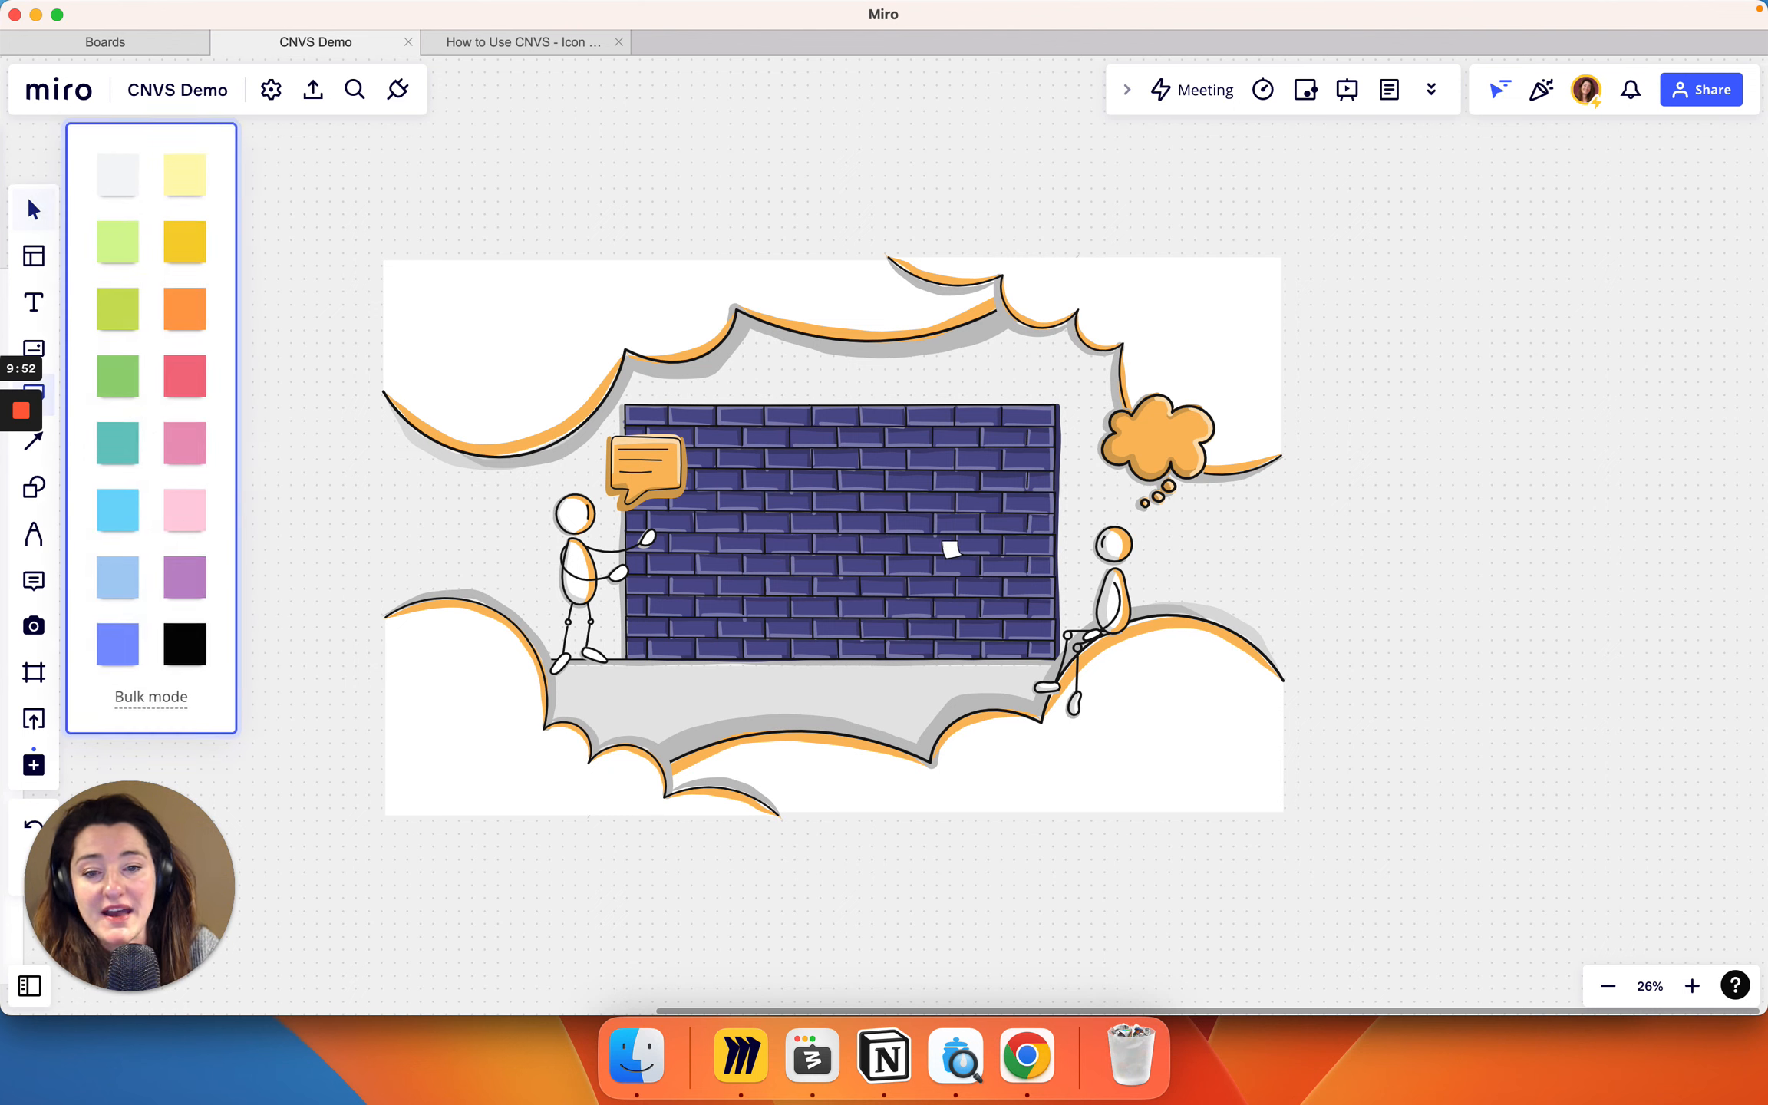
left_click(828, 487)
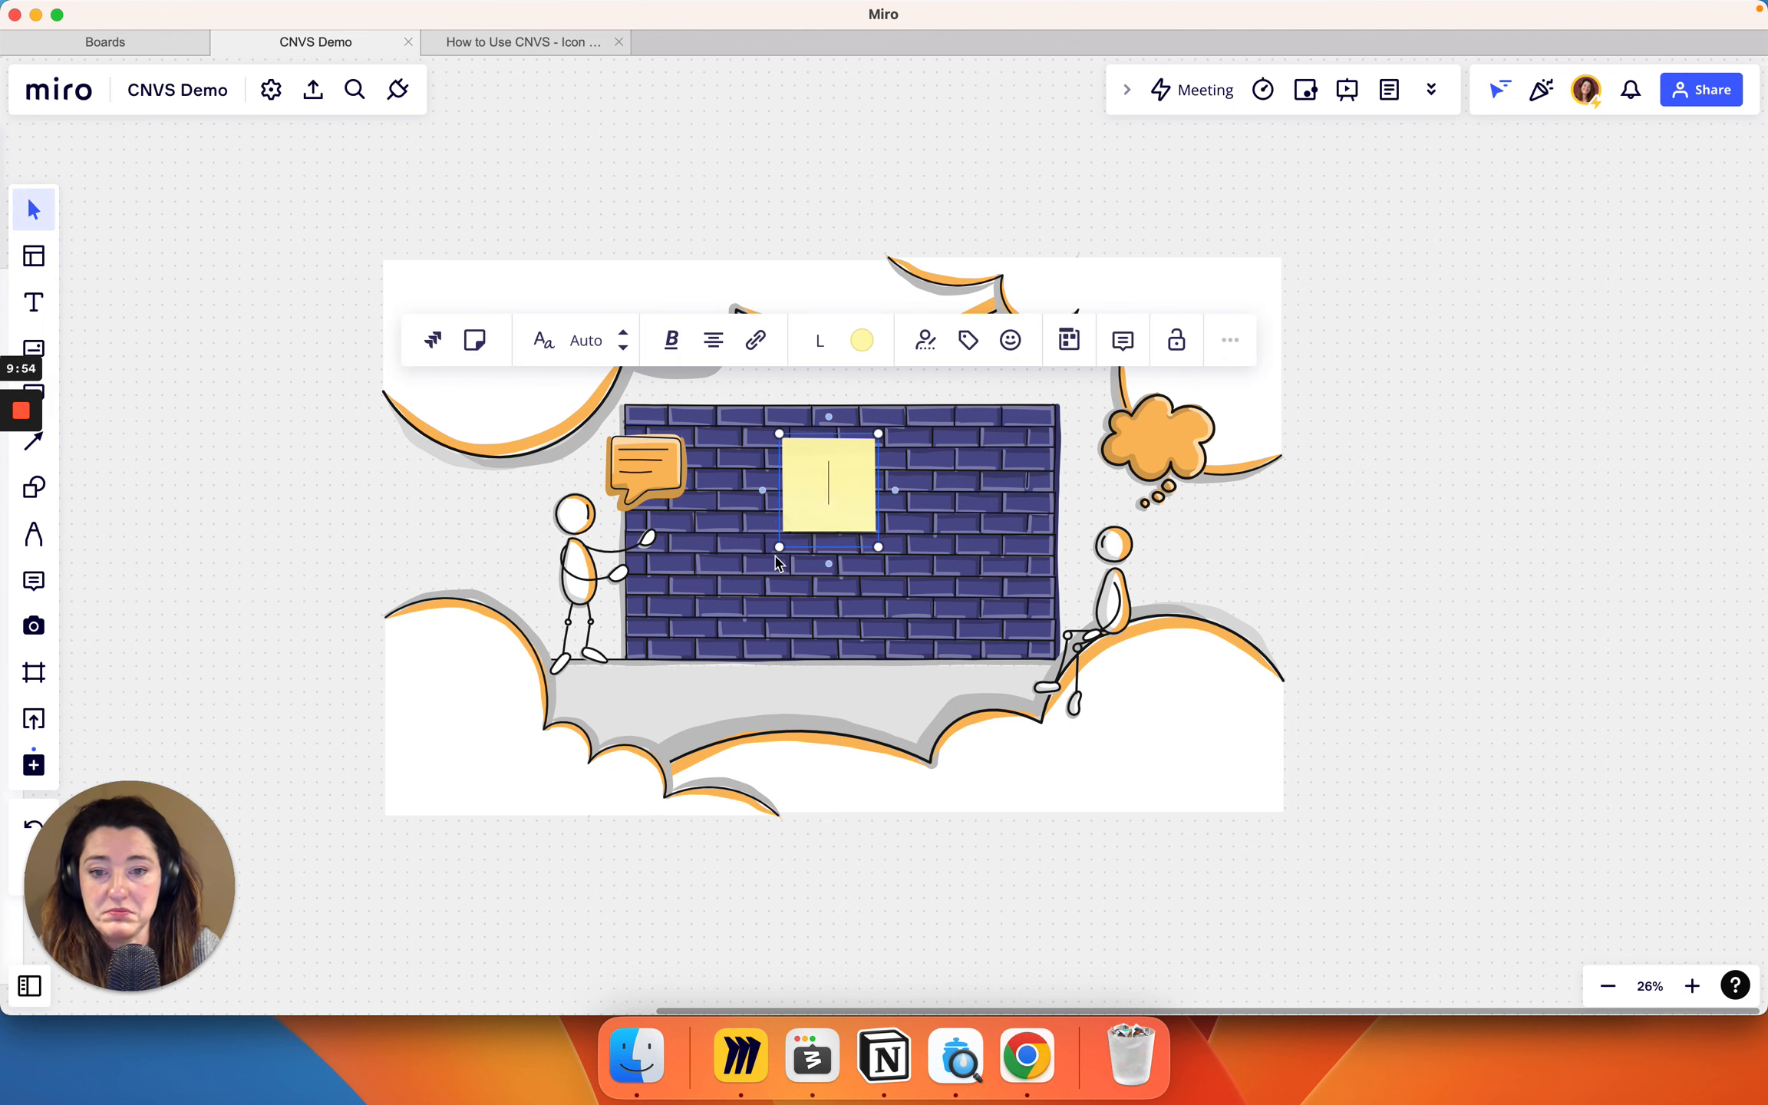
left_click(1298, 583)
Step: Draw a custom frame around the whole brick wall scene, leaving a margin outside the clouds
scroll(1480, 689, "left", 2)
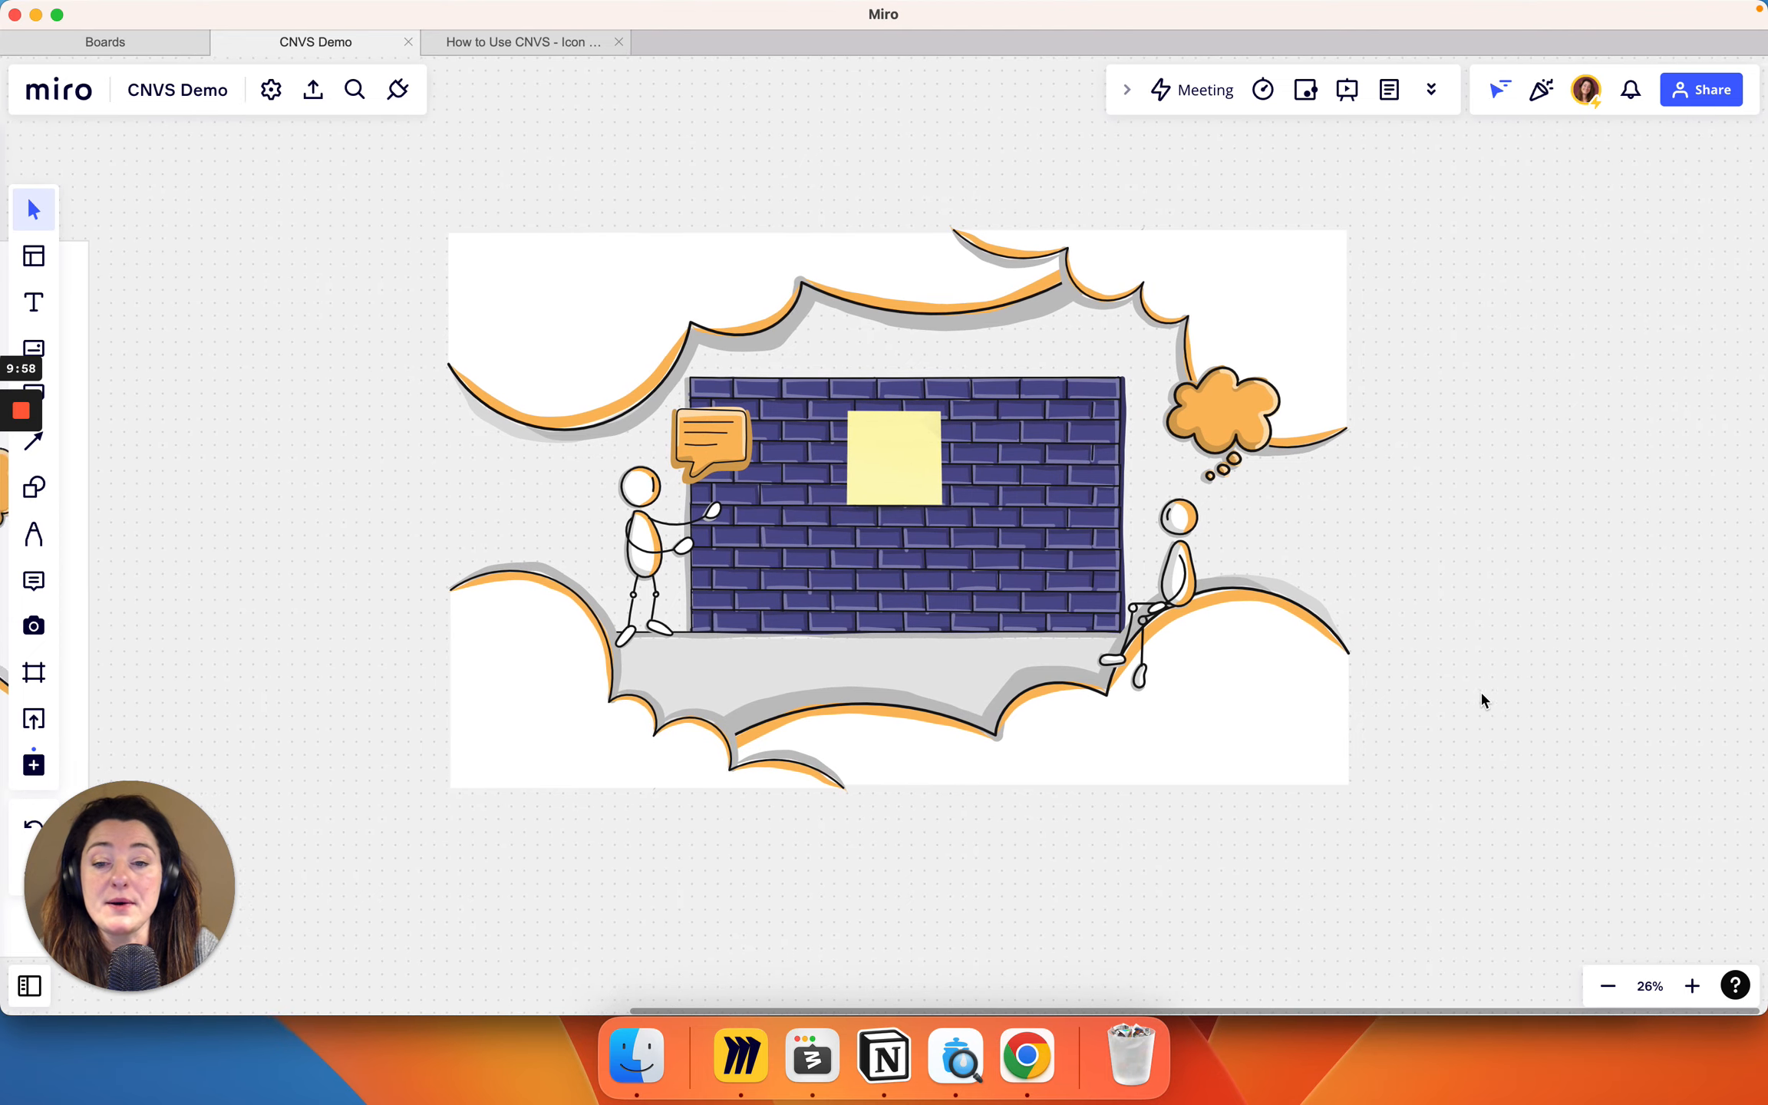
left_click(34, 672)
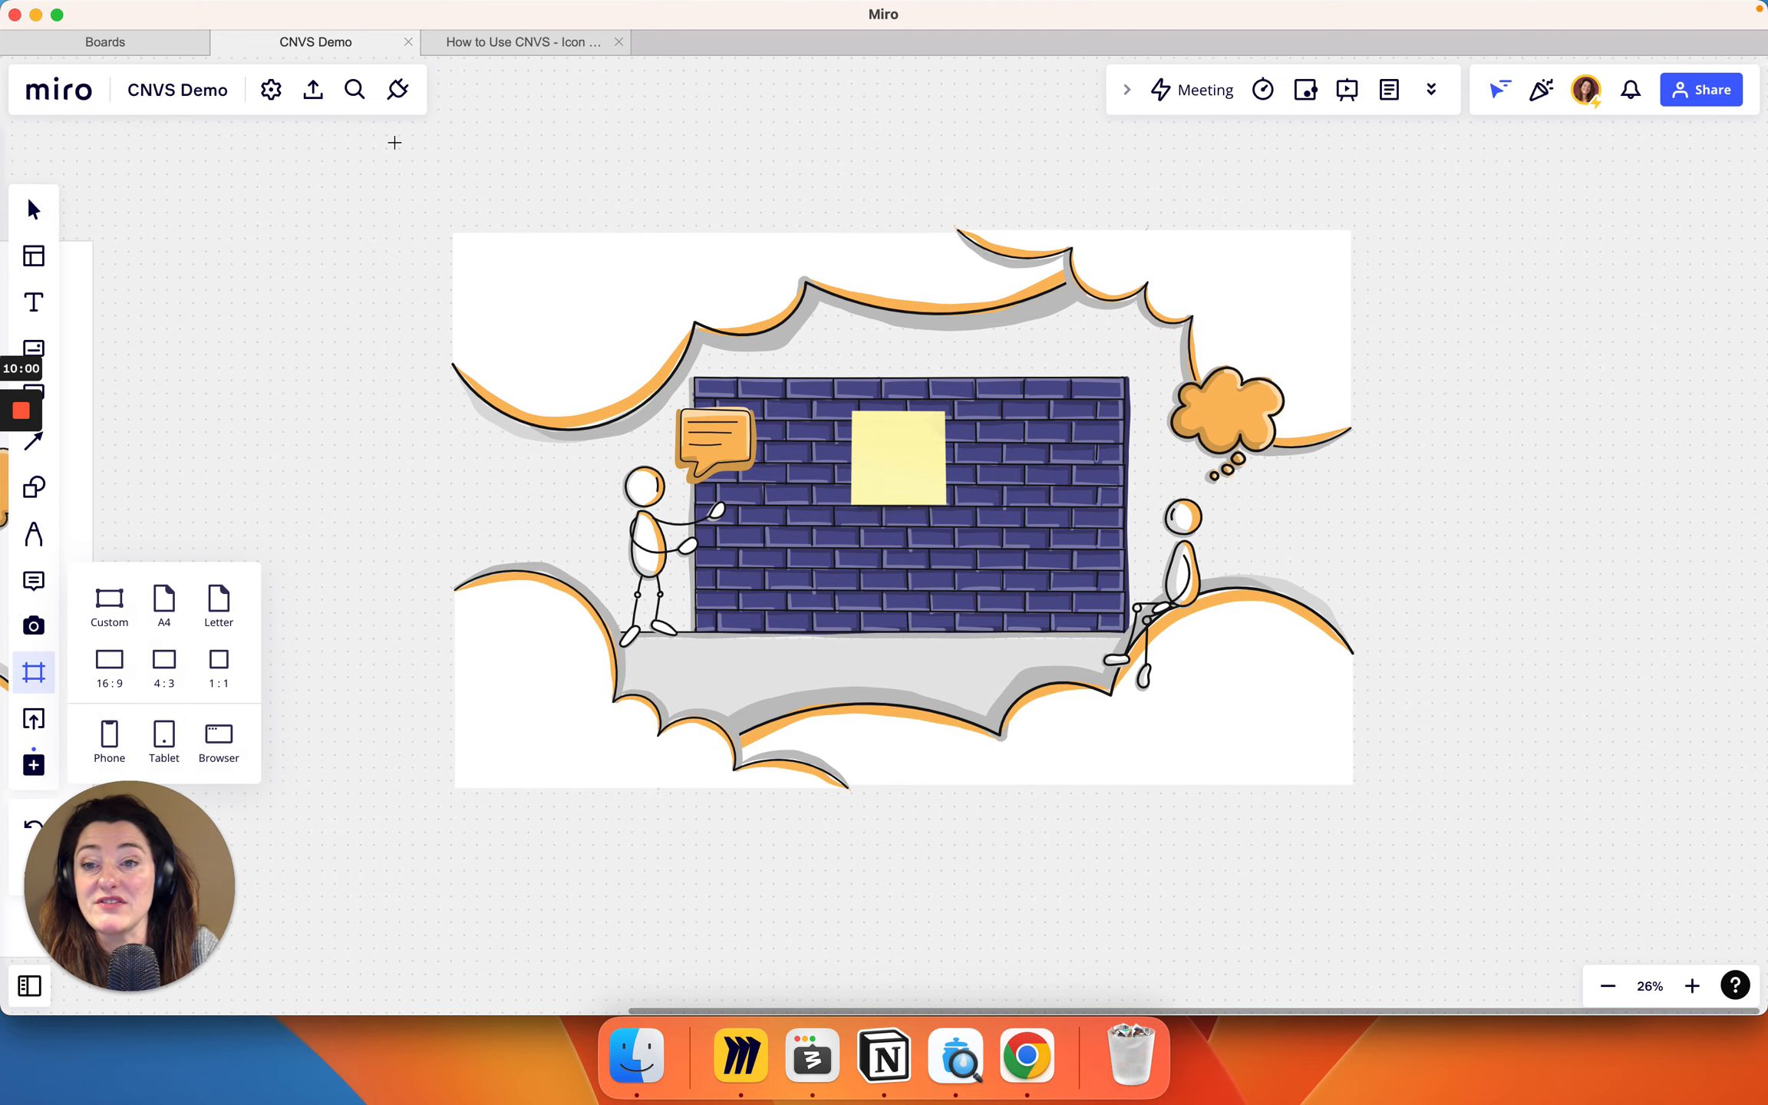
left_click_drag(394, 157, 1454, 872)
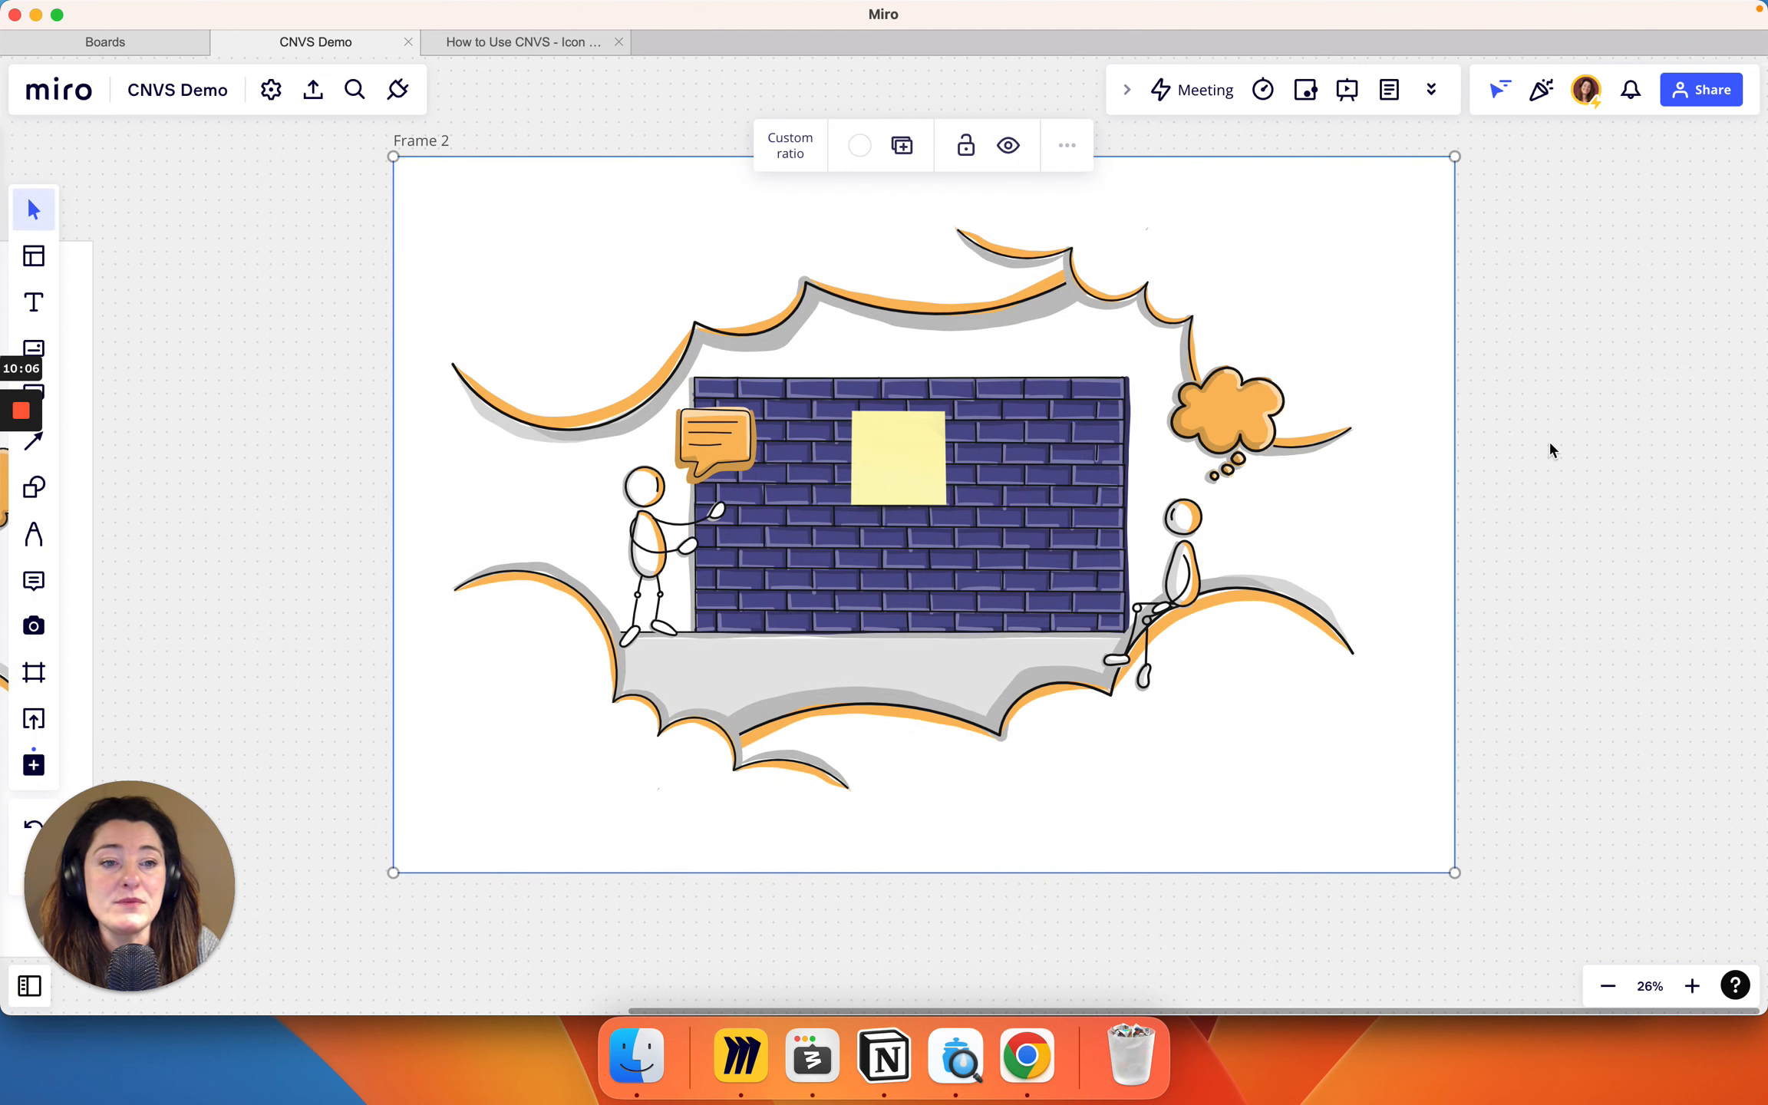
Step: Move the yellow sticky note slightly down and left on the brick wall
left_click(895, 441)
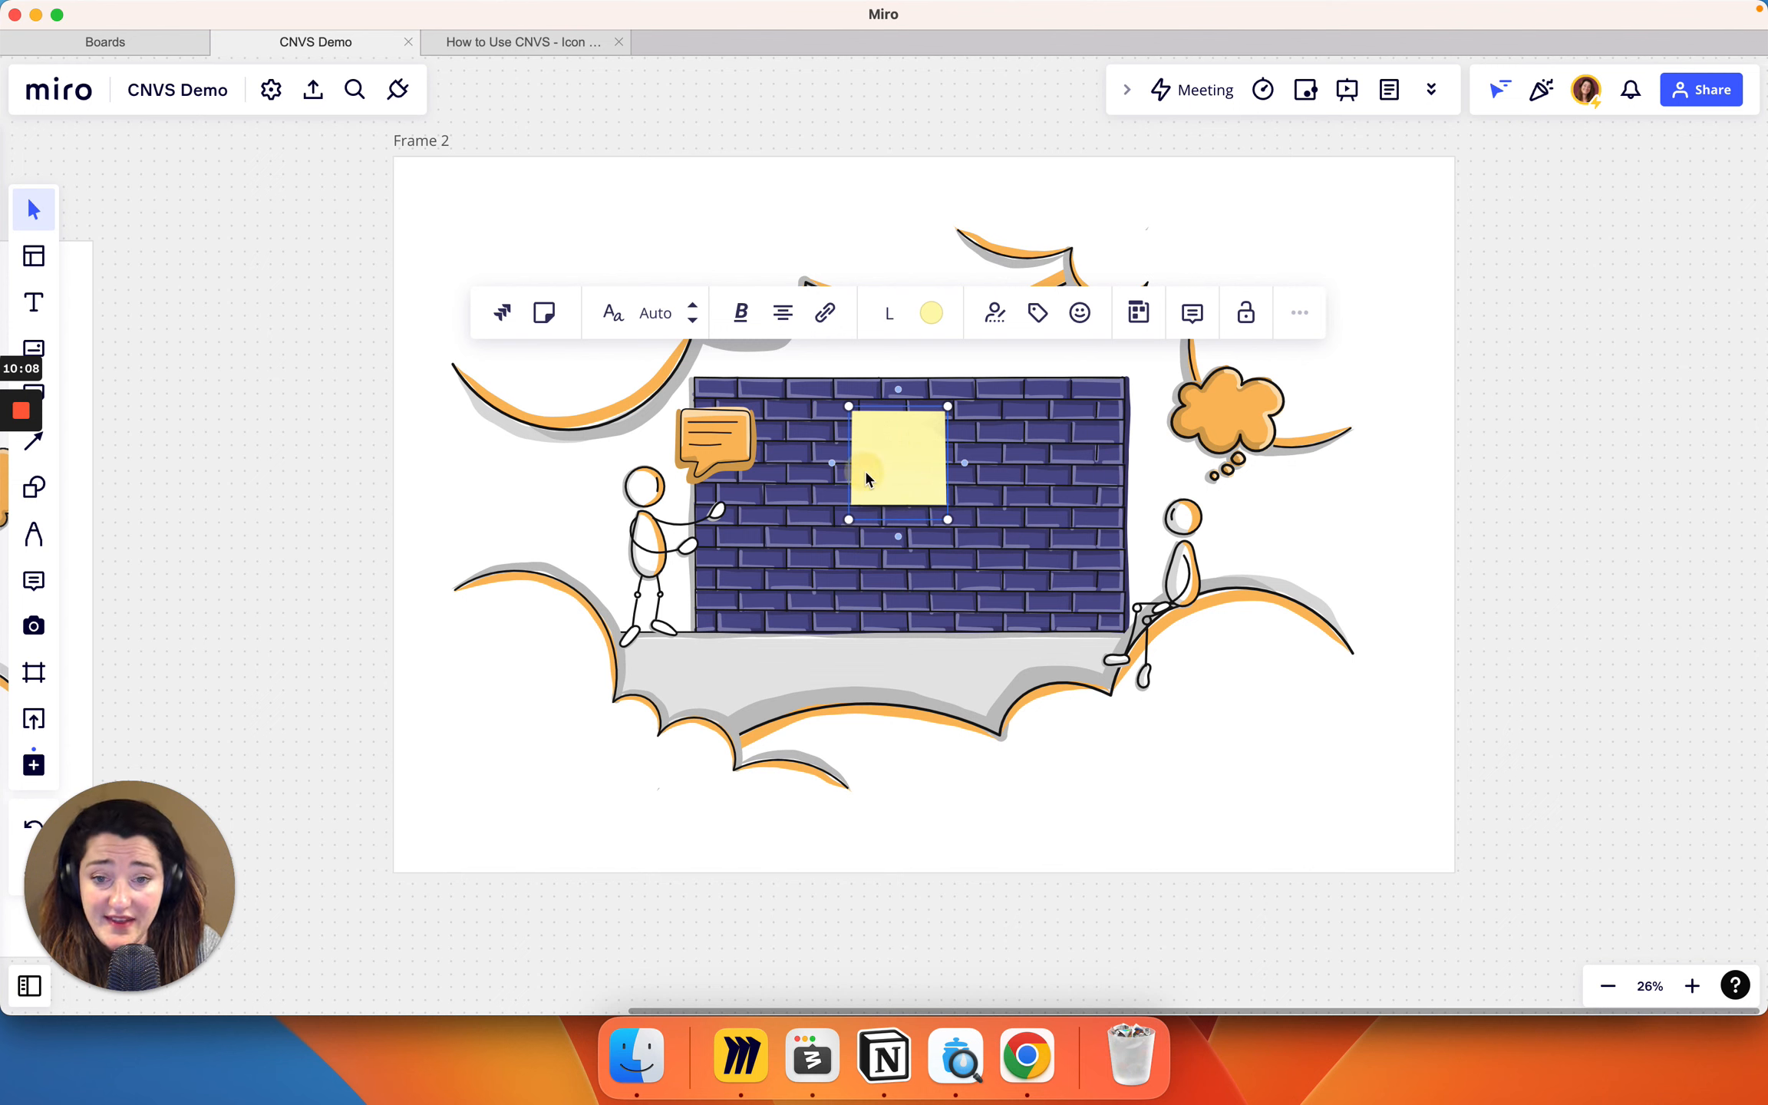
mouse_move(865, 468)
left_mouse_down()
mouse_move(846, 485)
mouse_move(892, 492)
left_mouse_up()
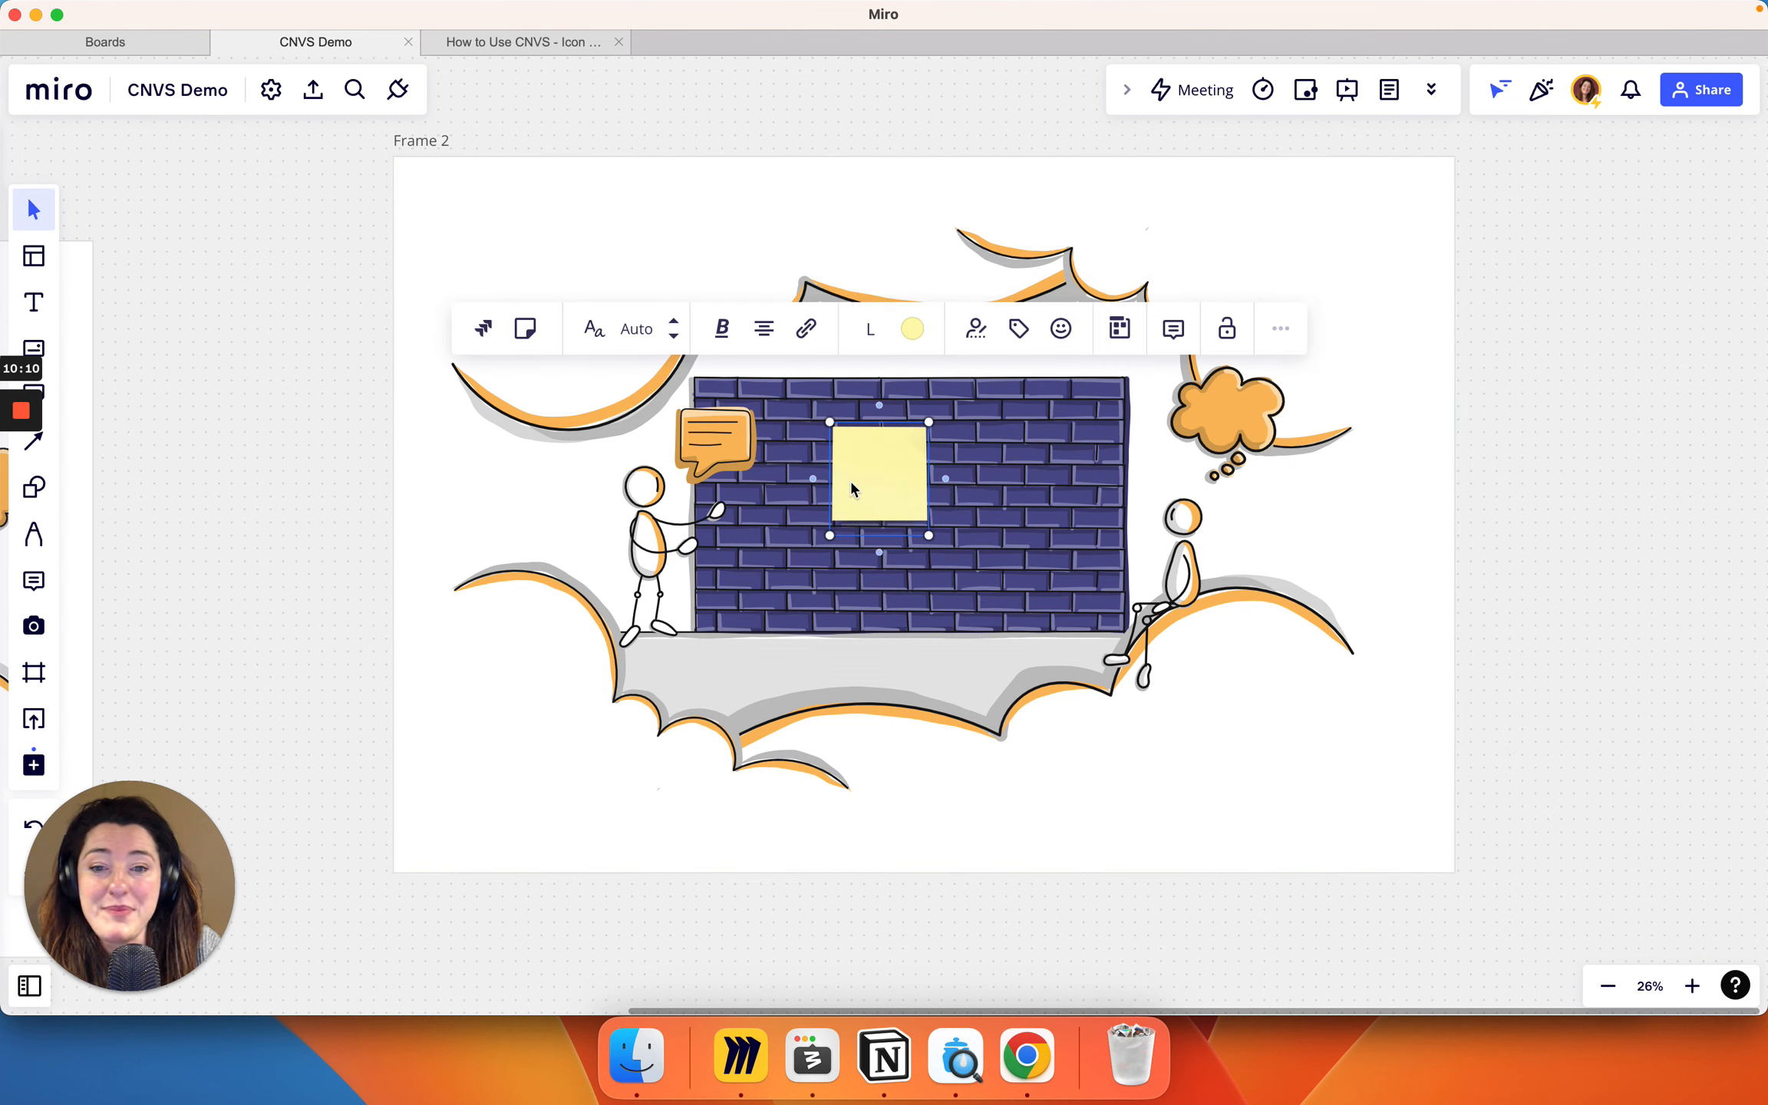
left_click(1409, 665)
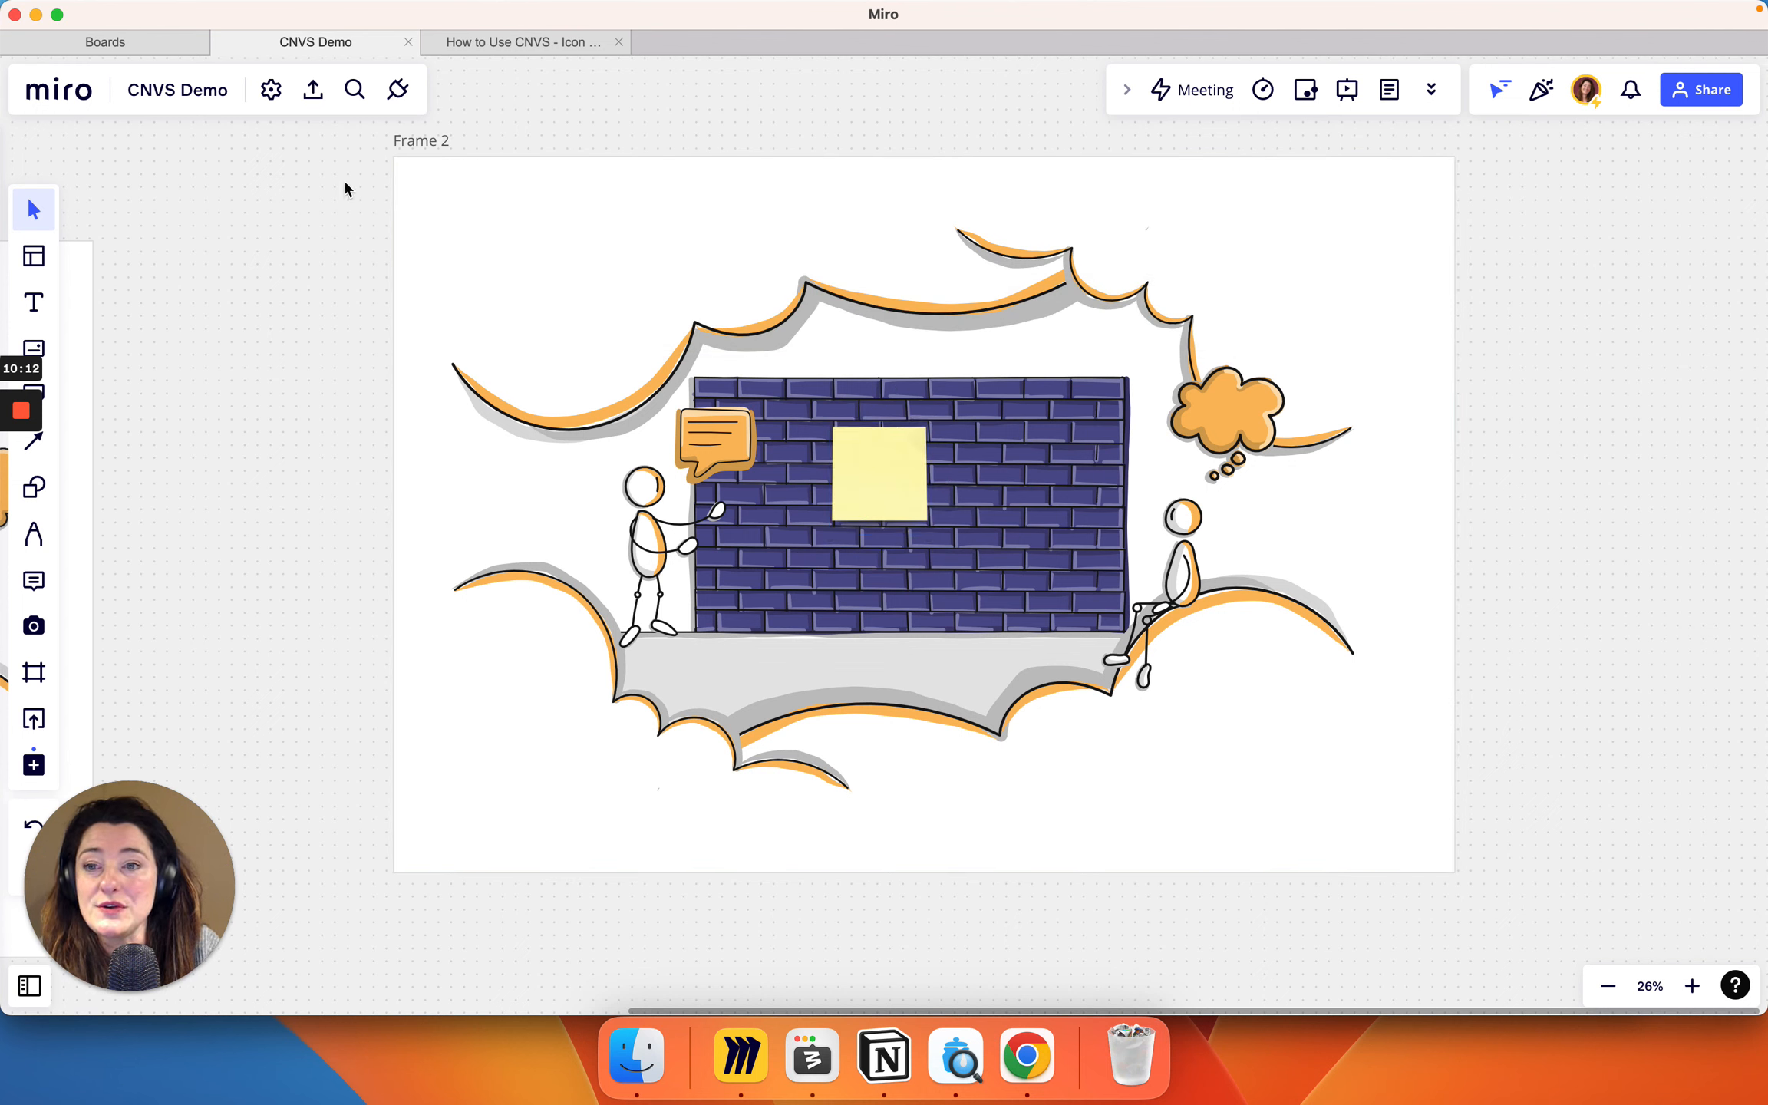
Step: Select Frame 2 with all its contents and enlarge it to about three times the width of Frame 1
left_click_drag(345, 188, 1430, 748)
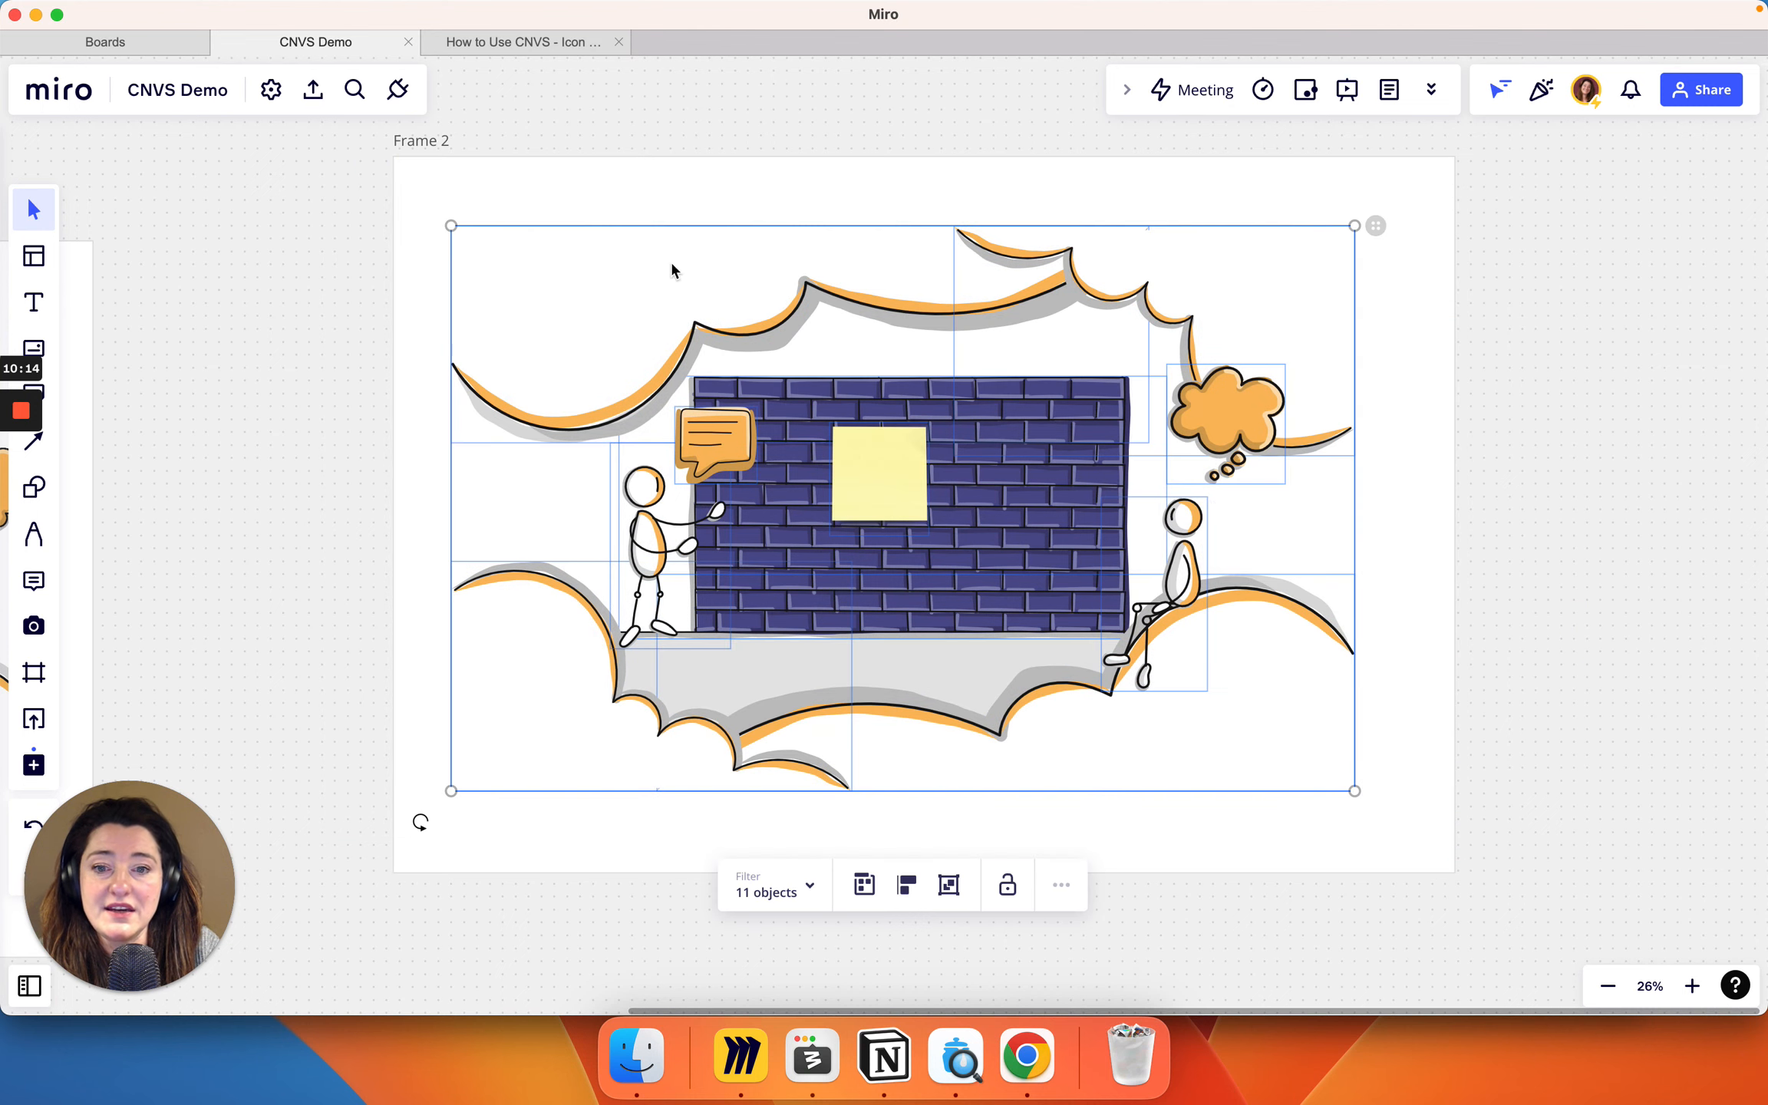
left_click(432, 145)
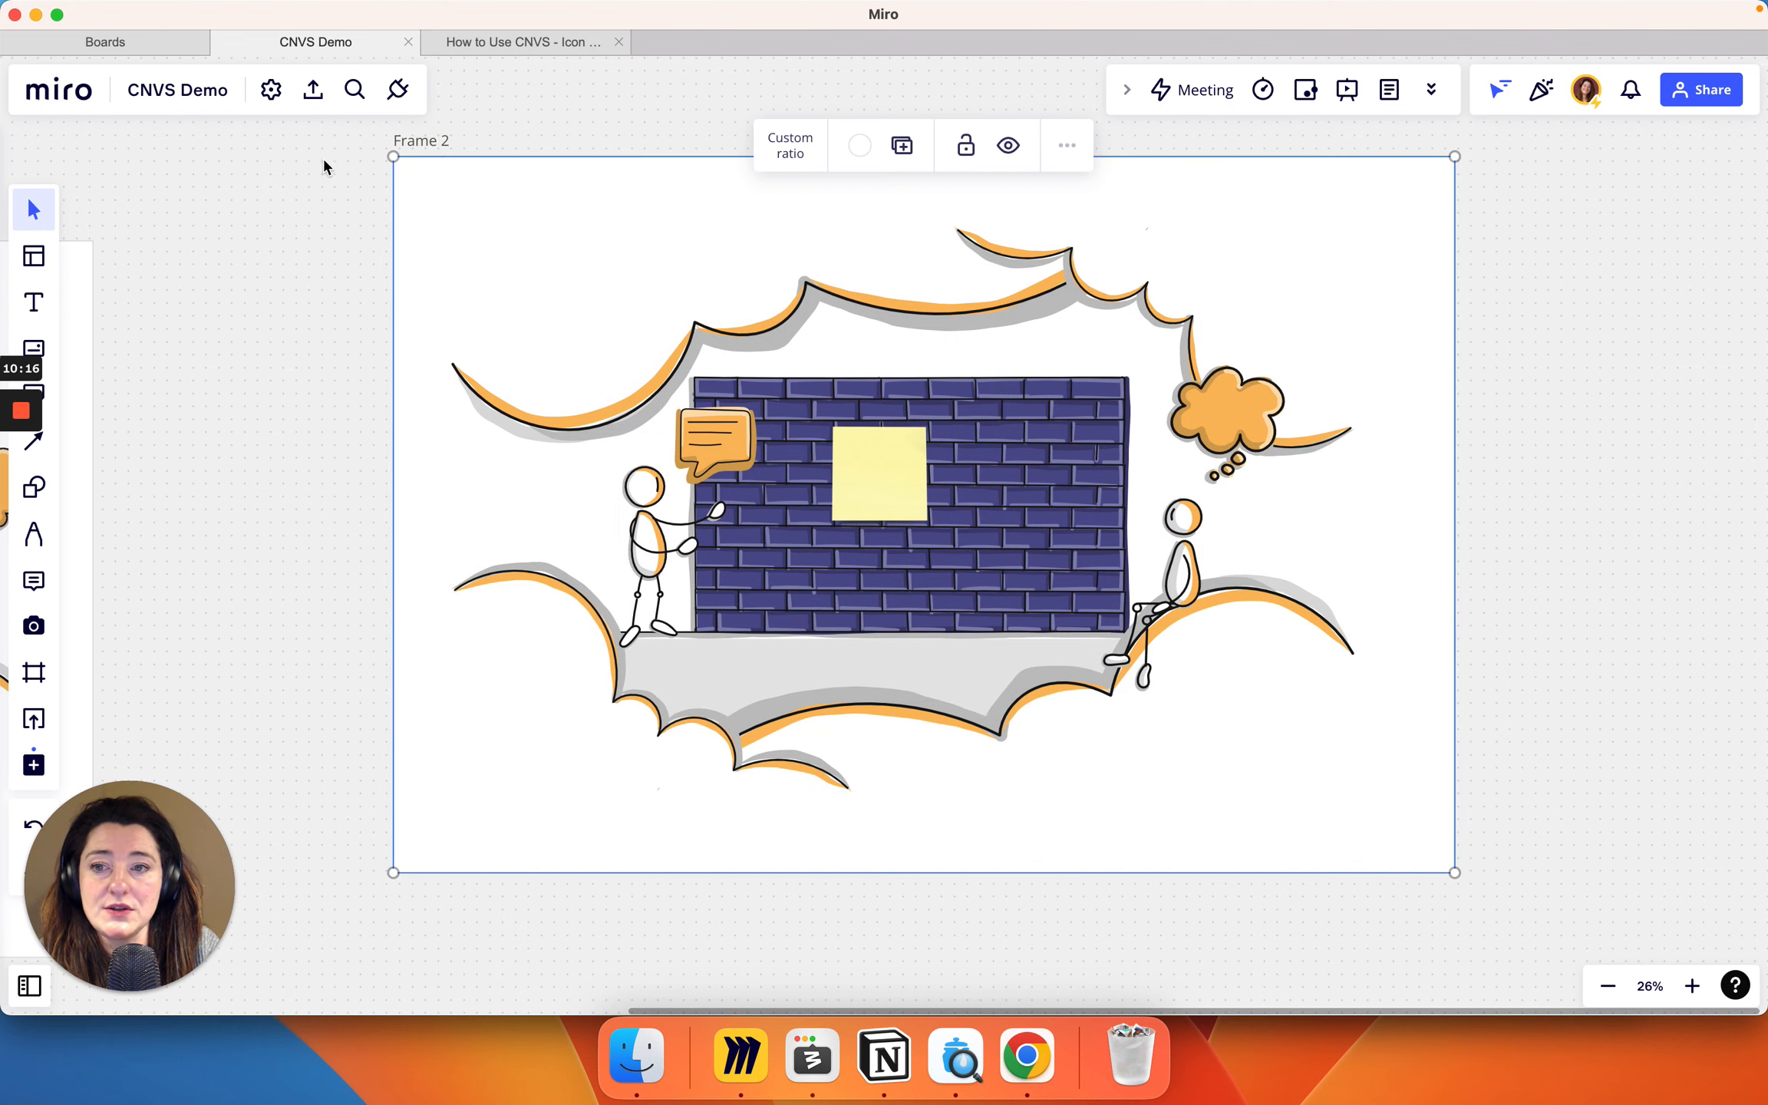
left_click_drag(331, 138, 1649, 947)
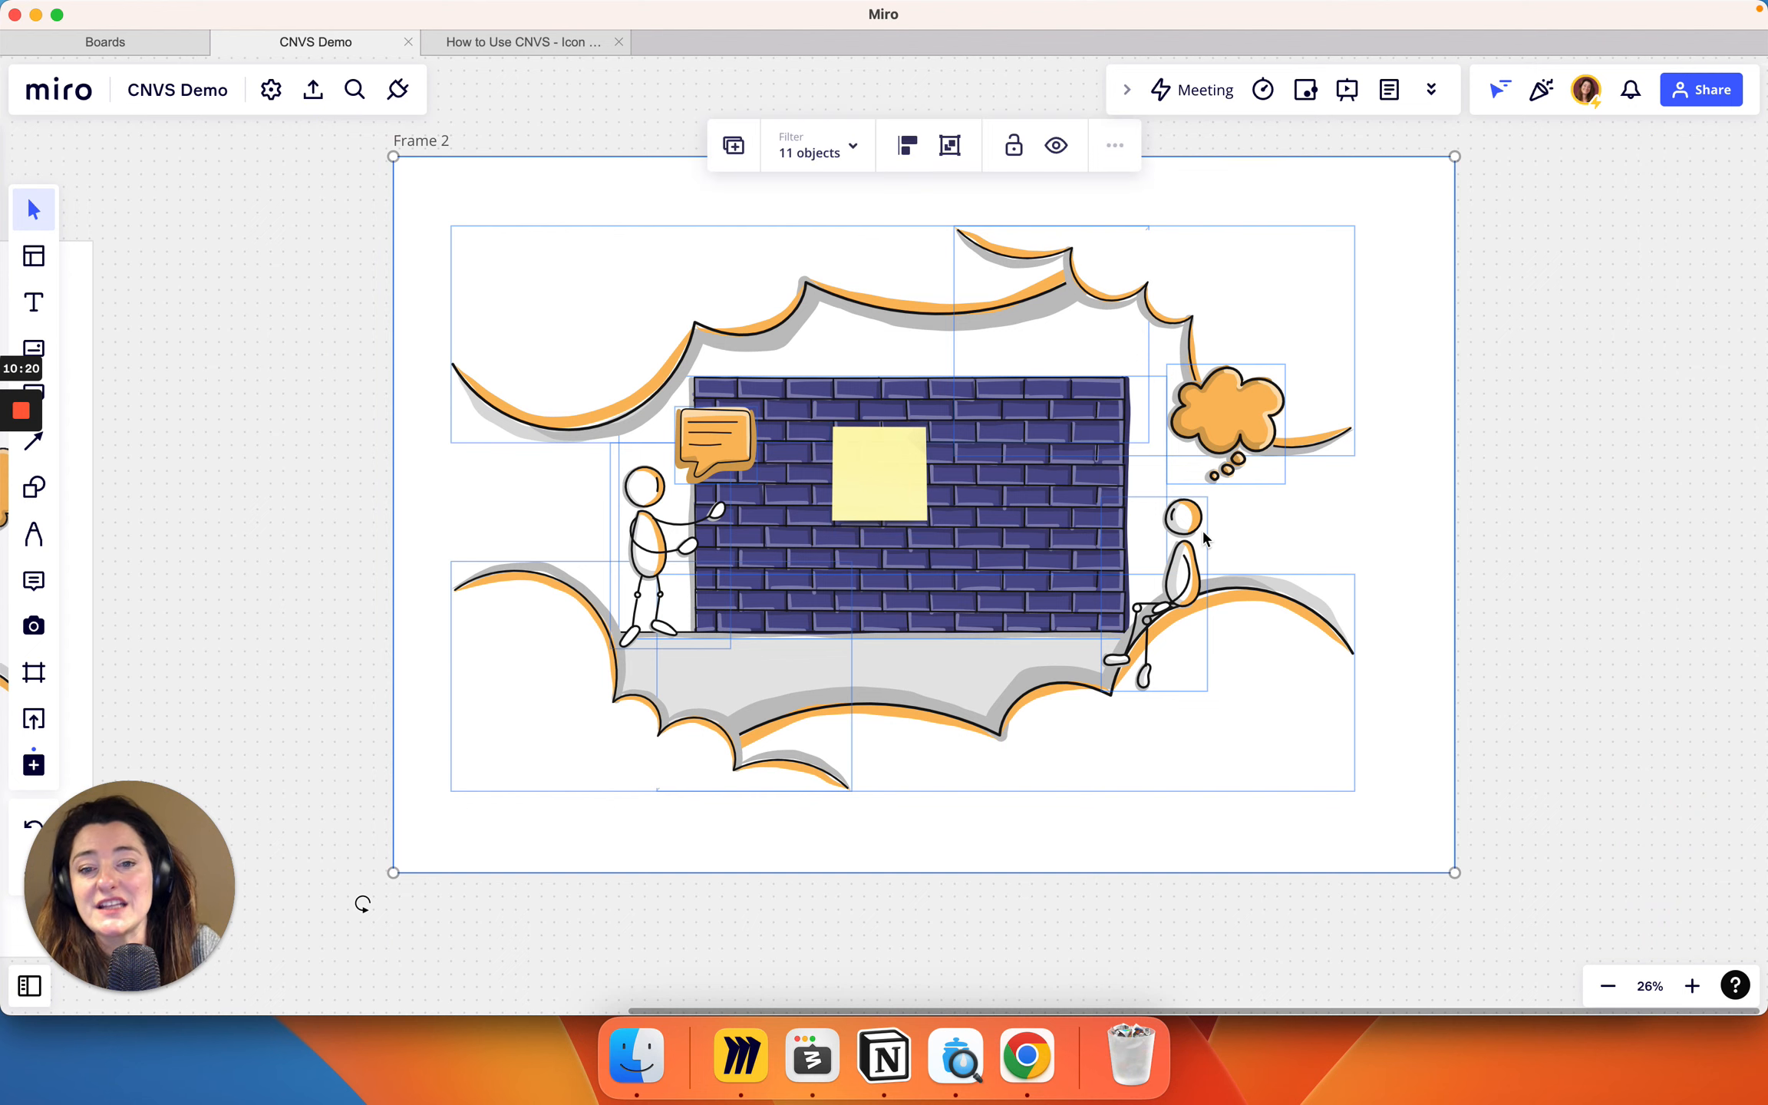
scroll(1202, 528, "down", 10)
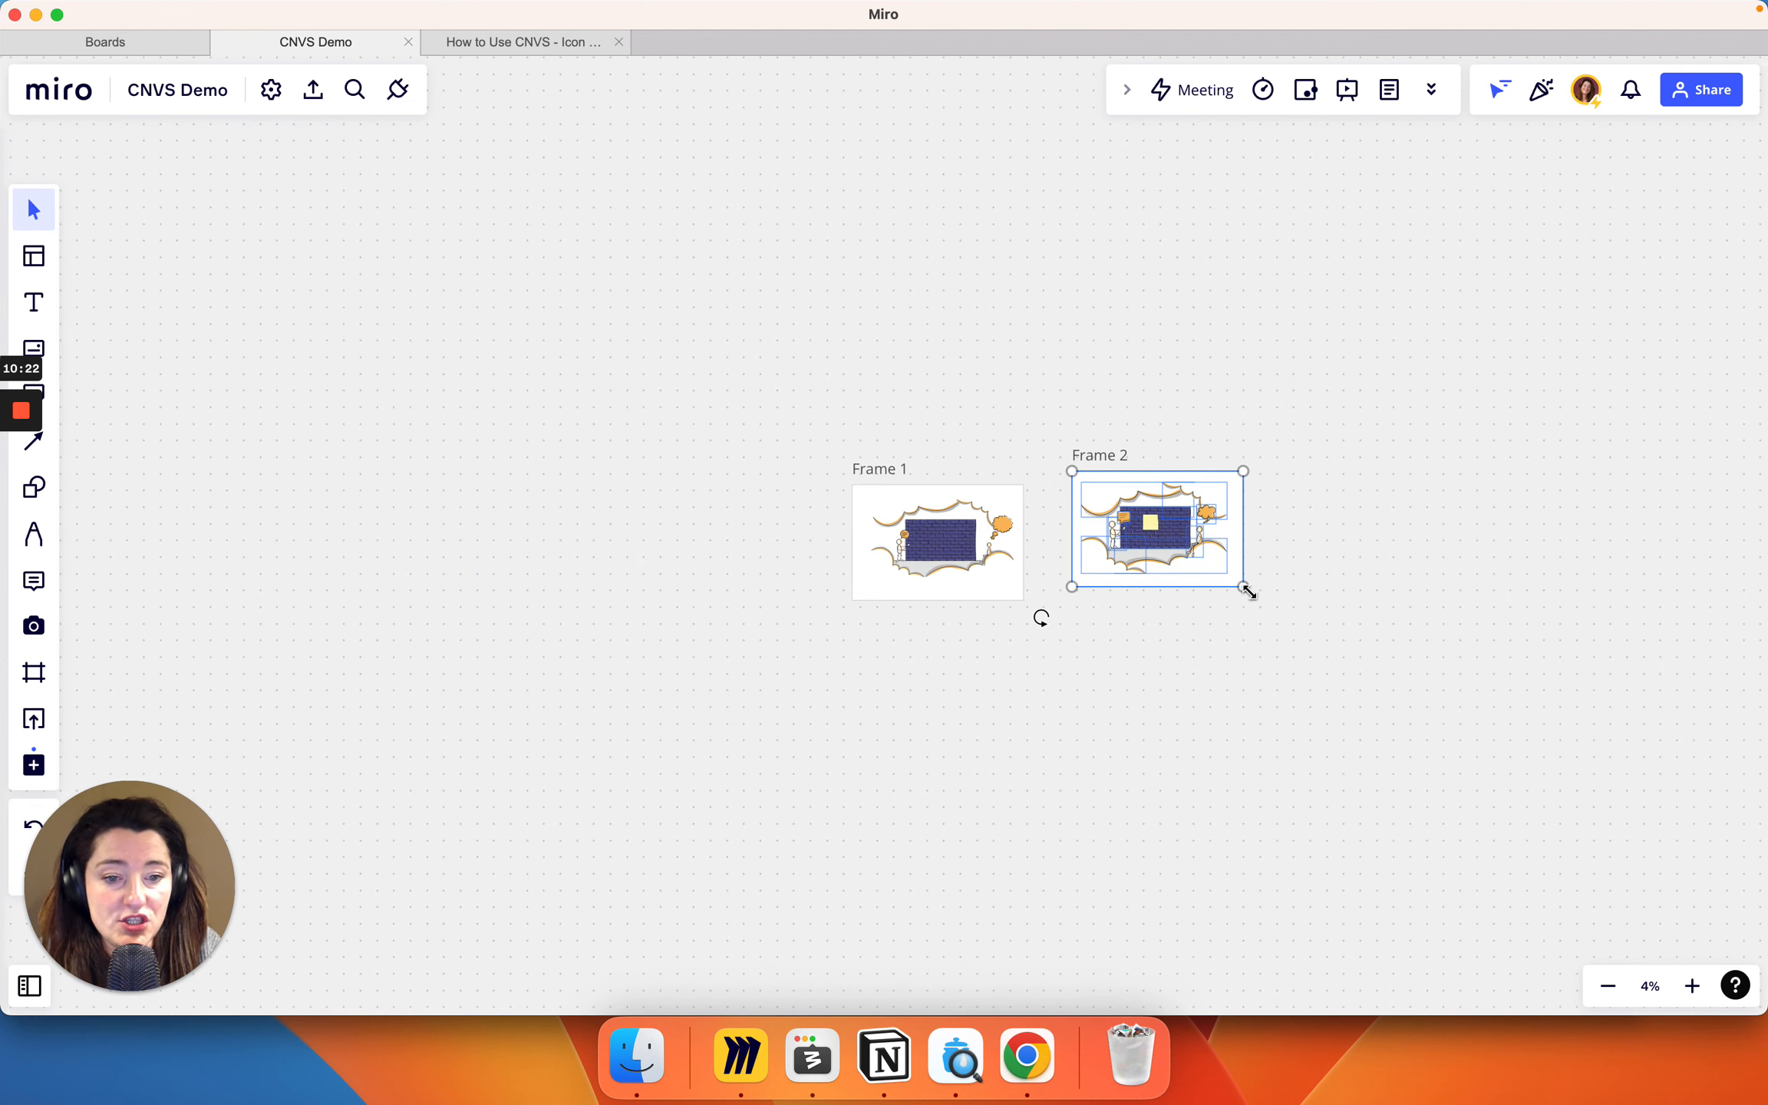
left_click_drag(1246, 588, 1592, 765)
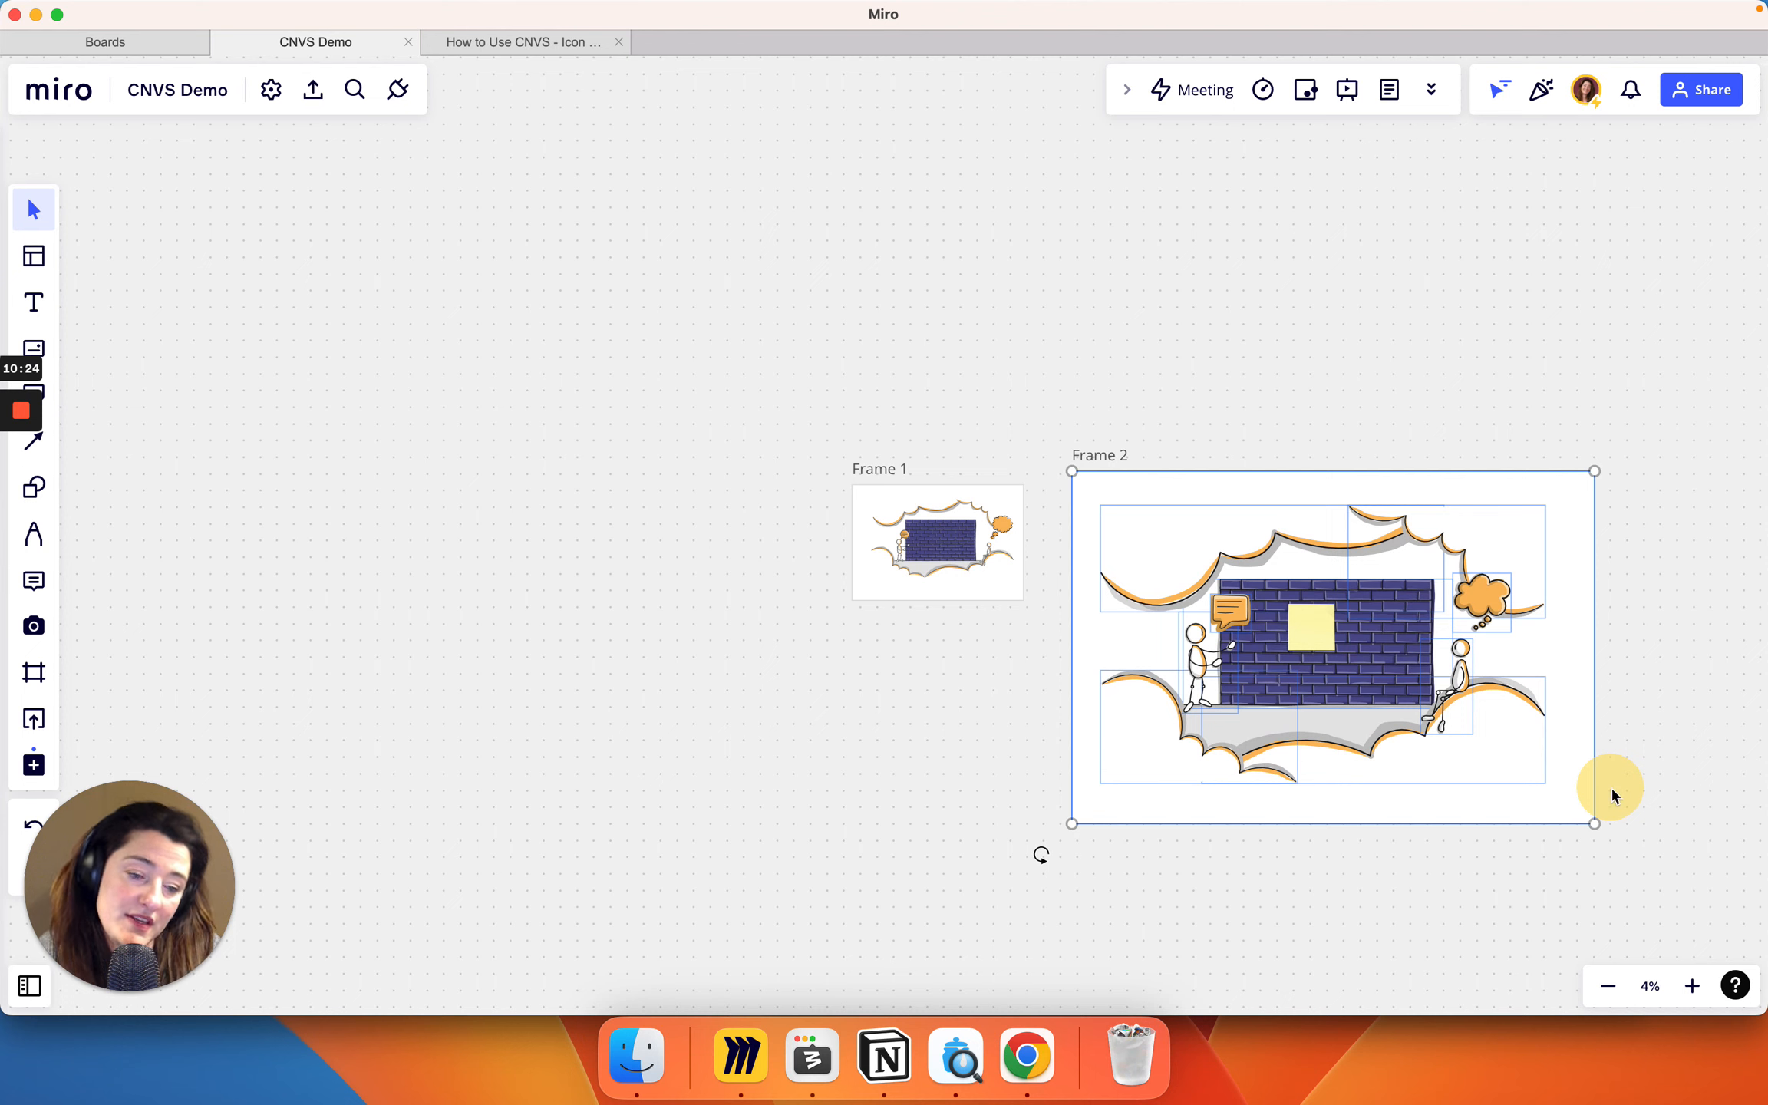
left_click(1660, 747)
Step: Try size M for the yellow sticky note on the enlarged wall
scroll(1387, 698, "up", 5)
scroll(1385, 696, "right", 2)
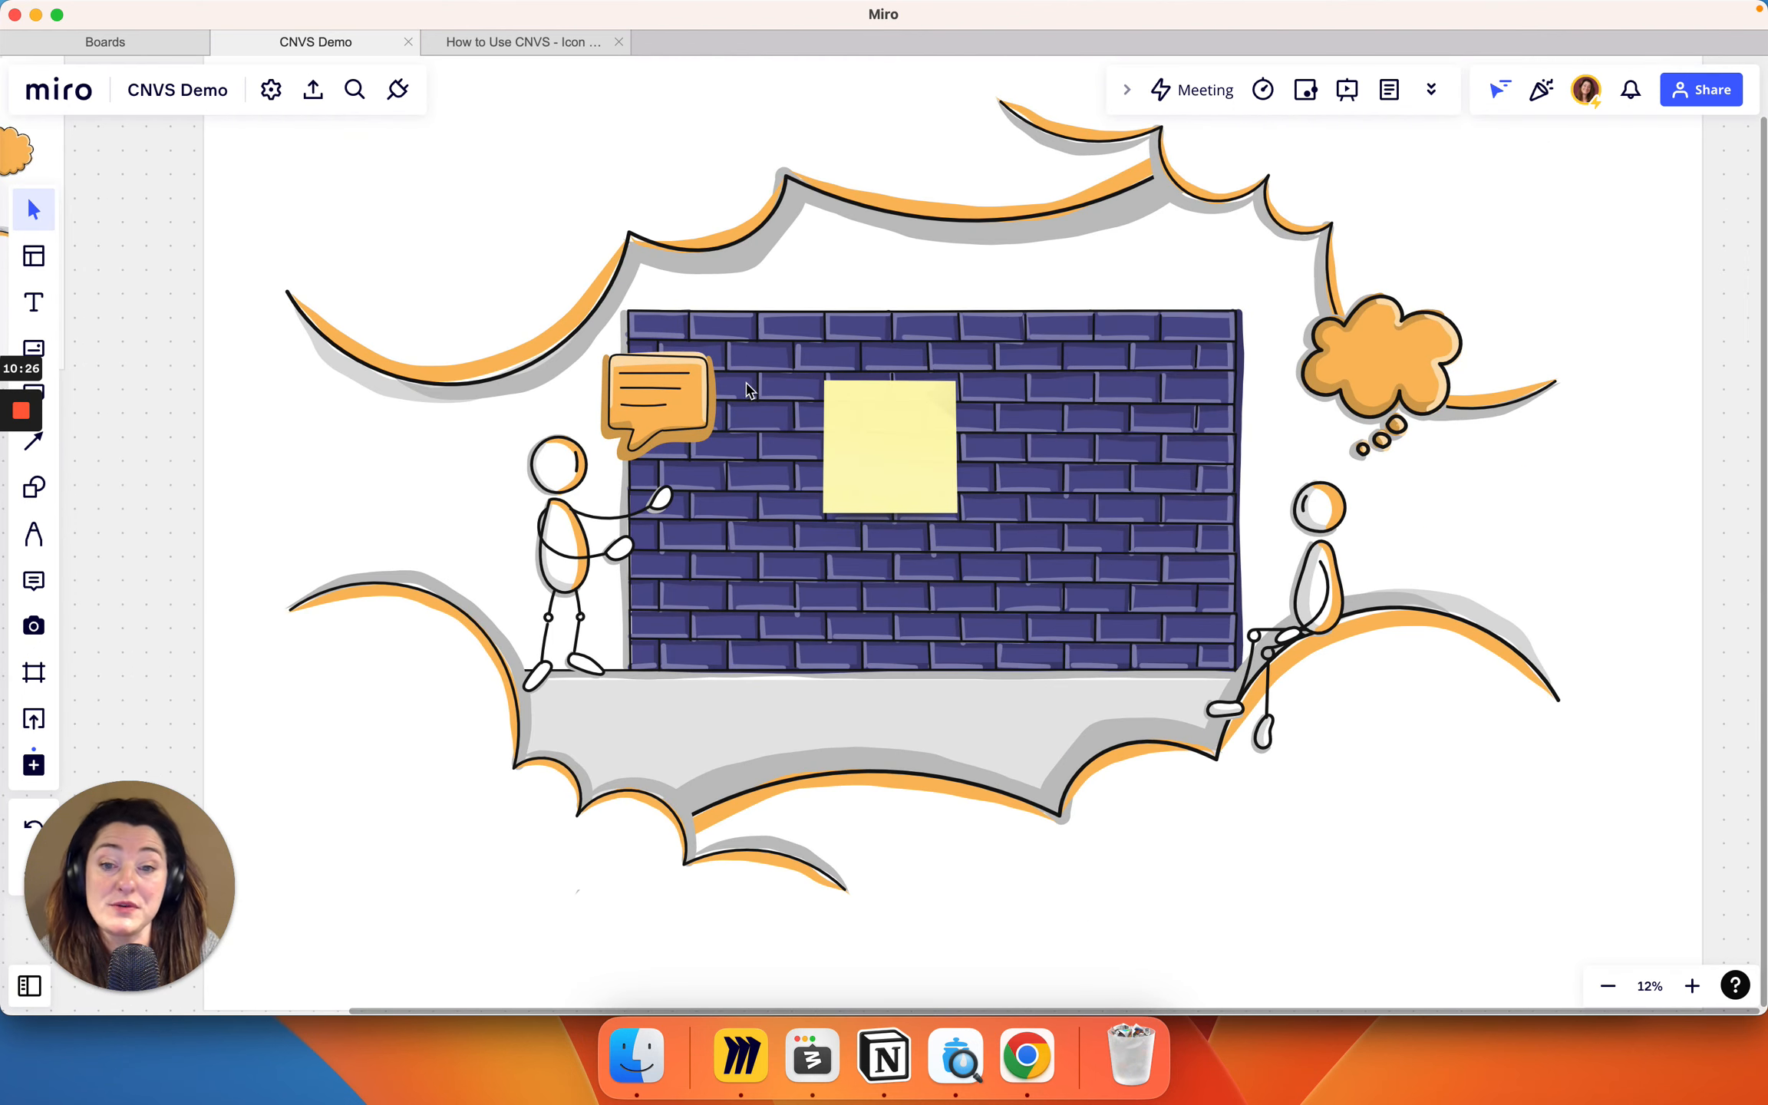
left_click(901, 467)
left_click(881, 281)
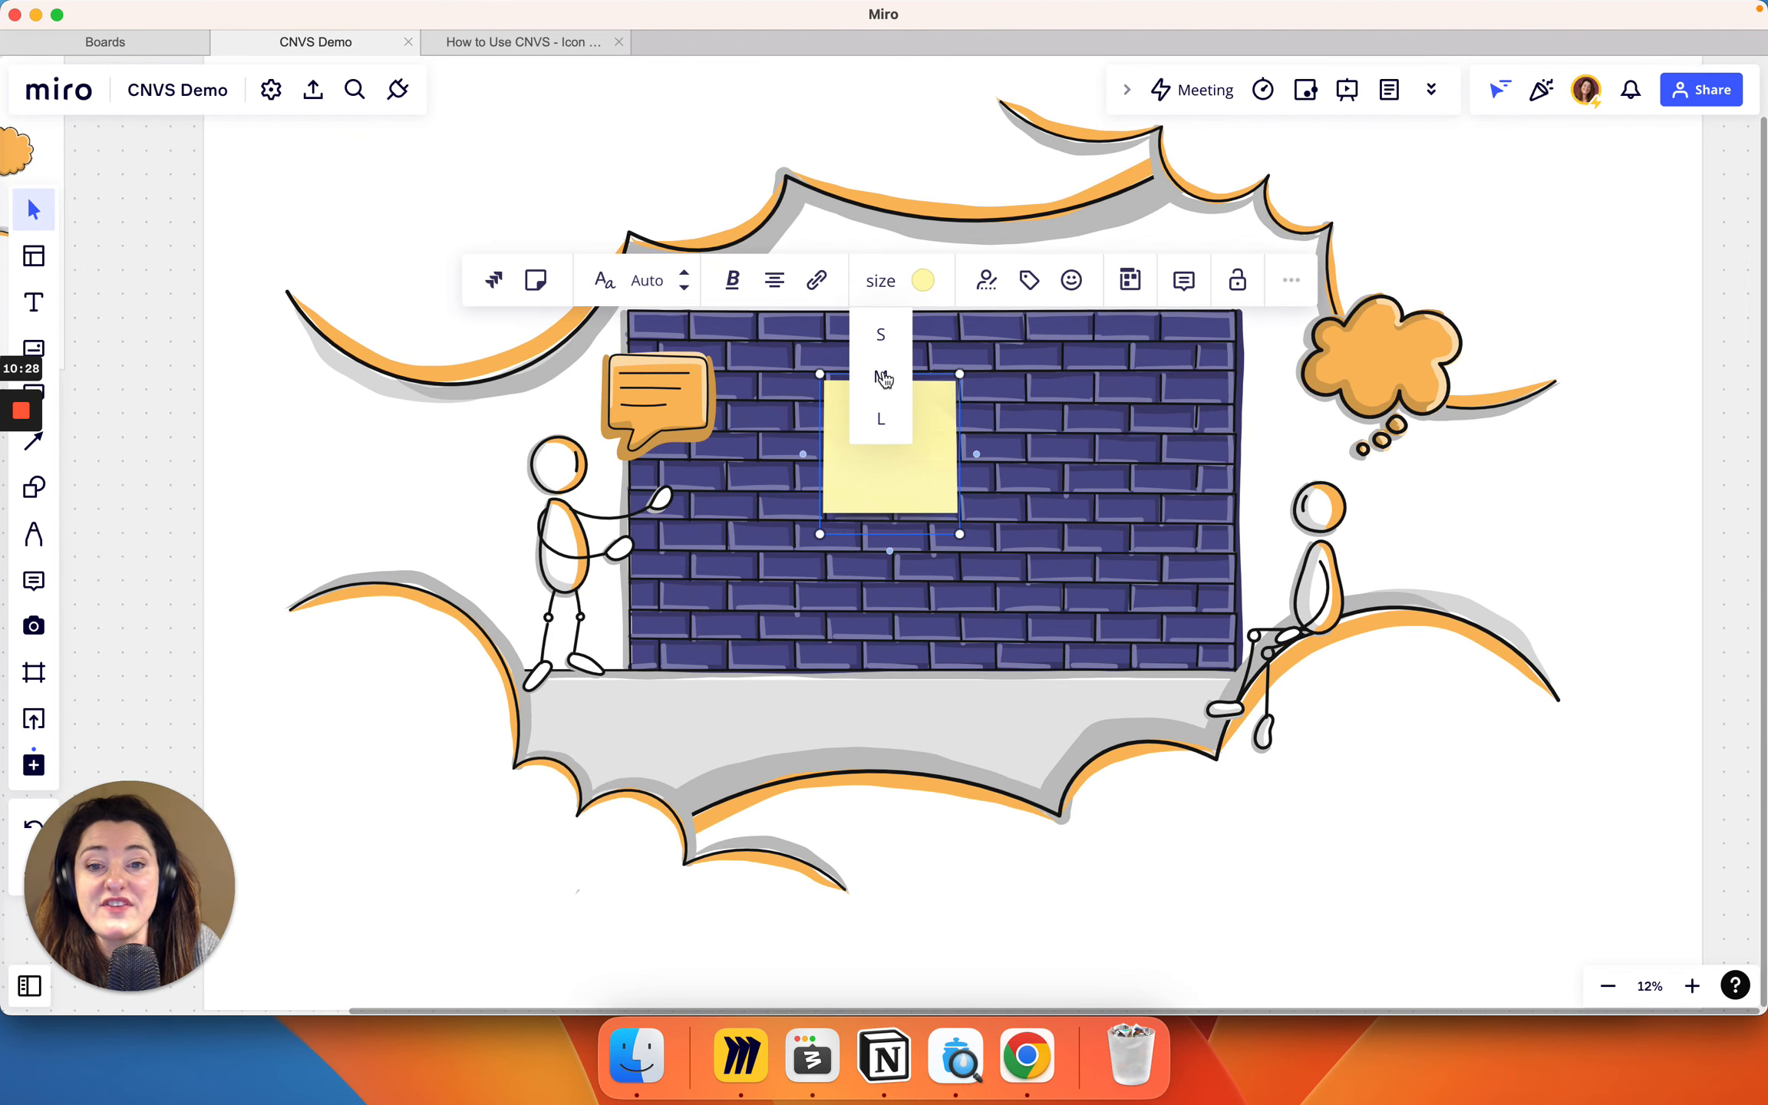
left_click(883, 377)
Step: Set the yellow sticky note's size to L
scroll(894, 455, "up", 3)
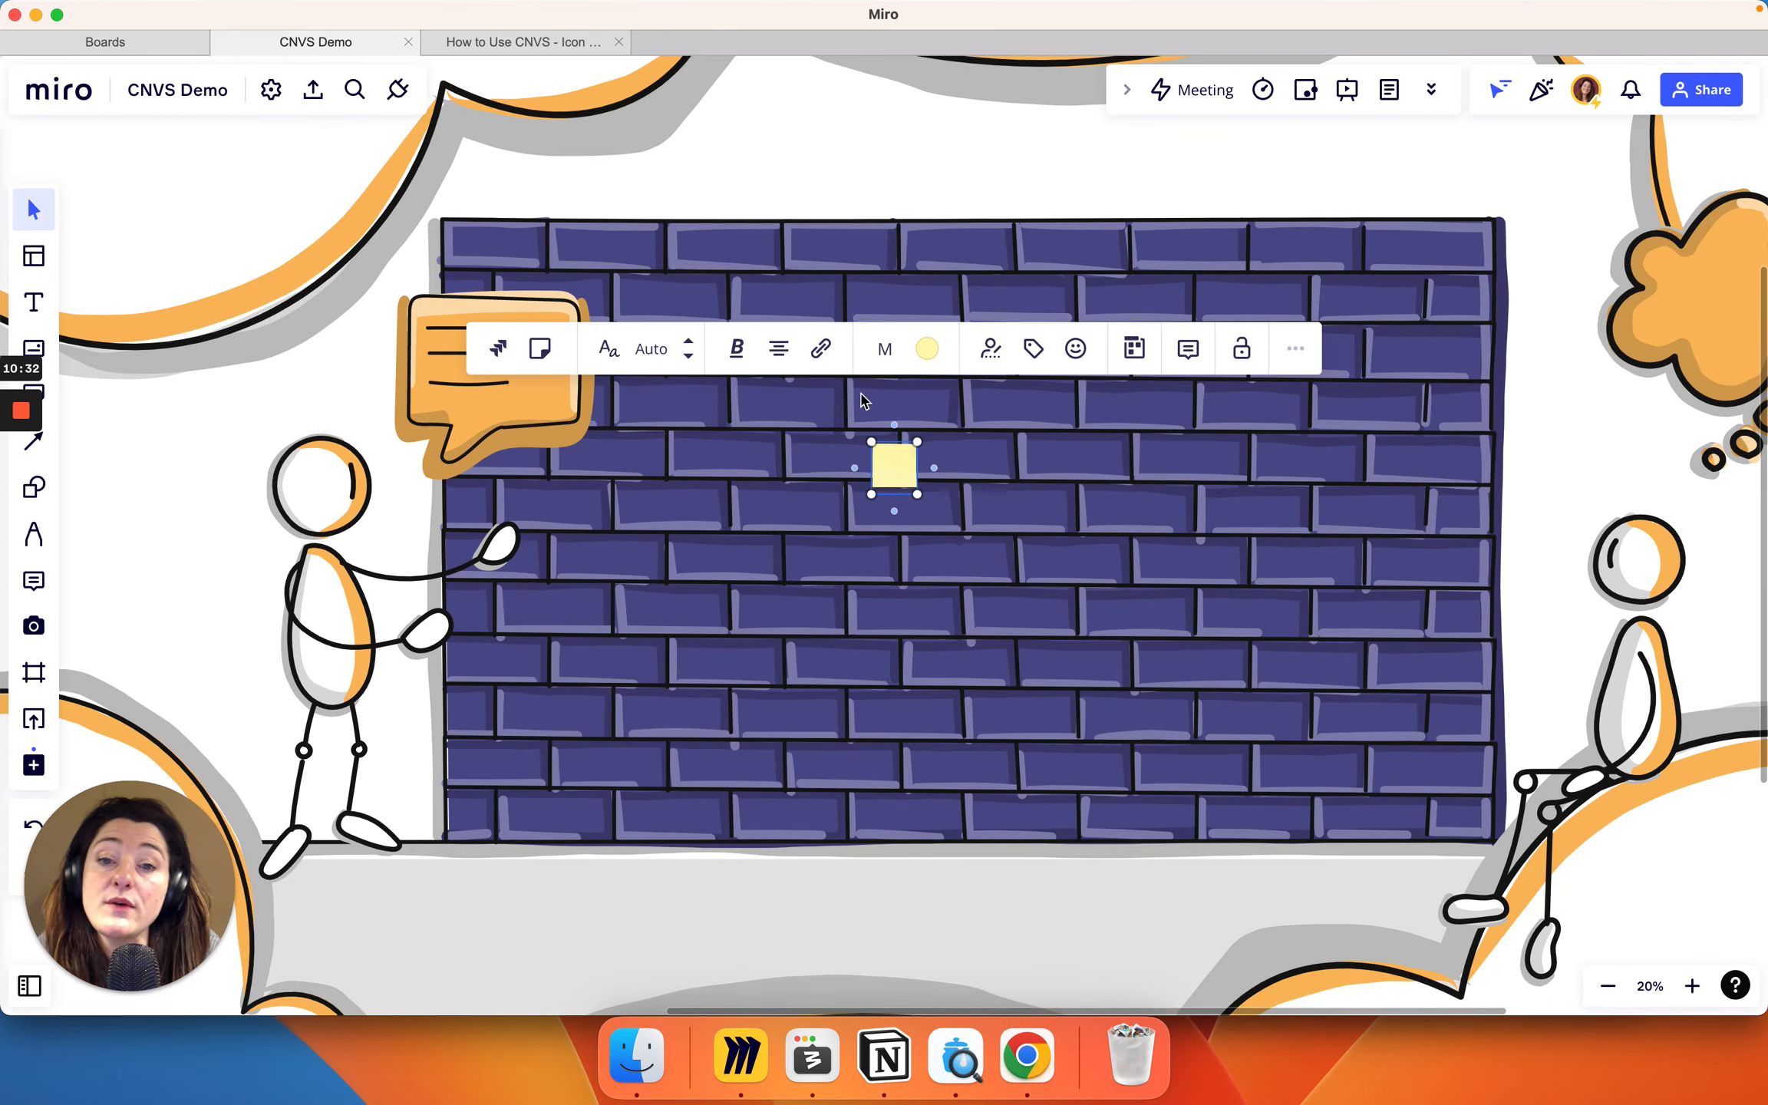
left_click(885, 349)
left_click(886, 489)
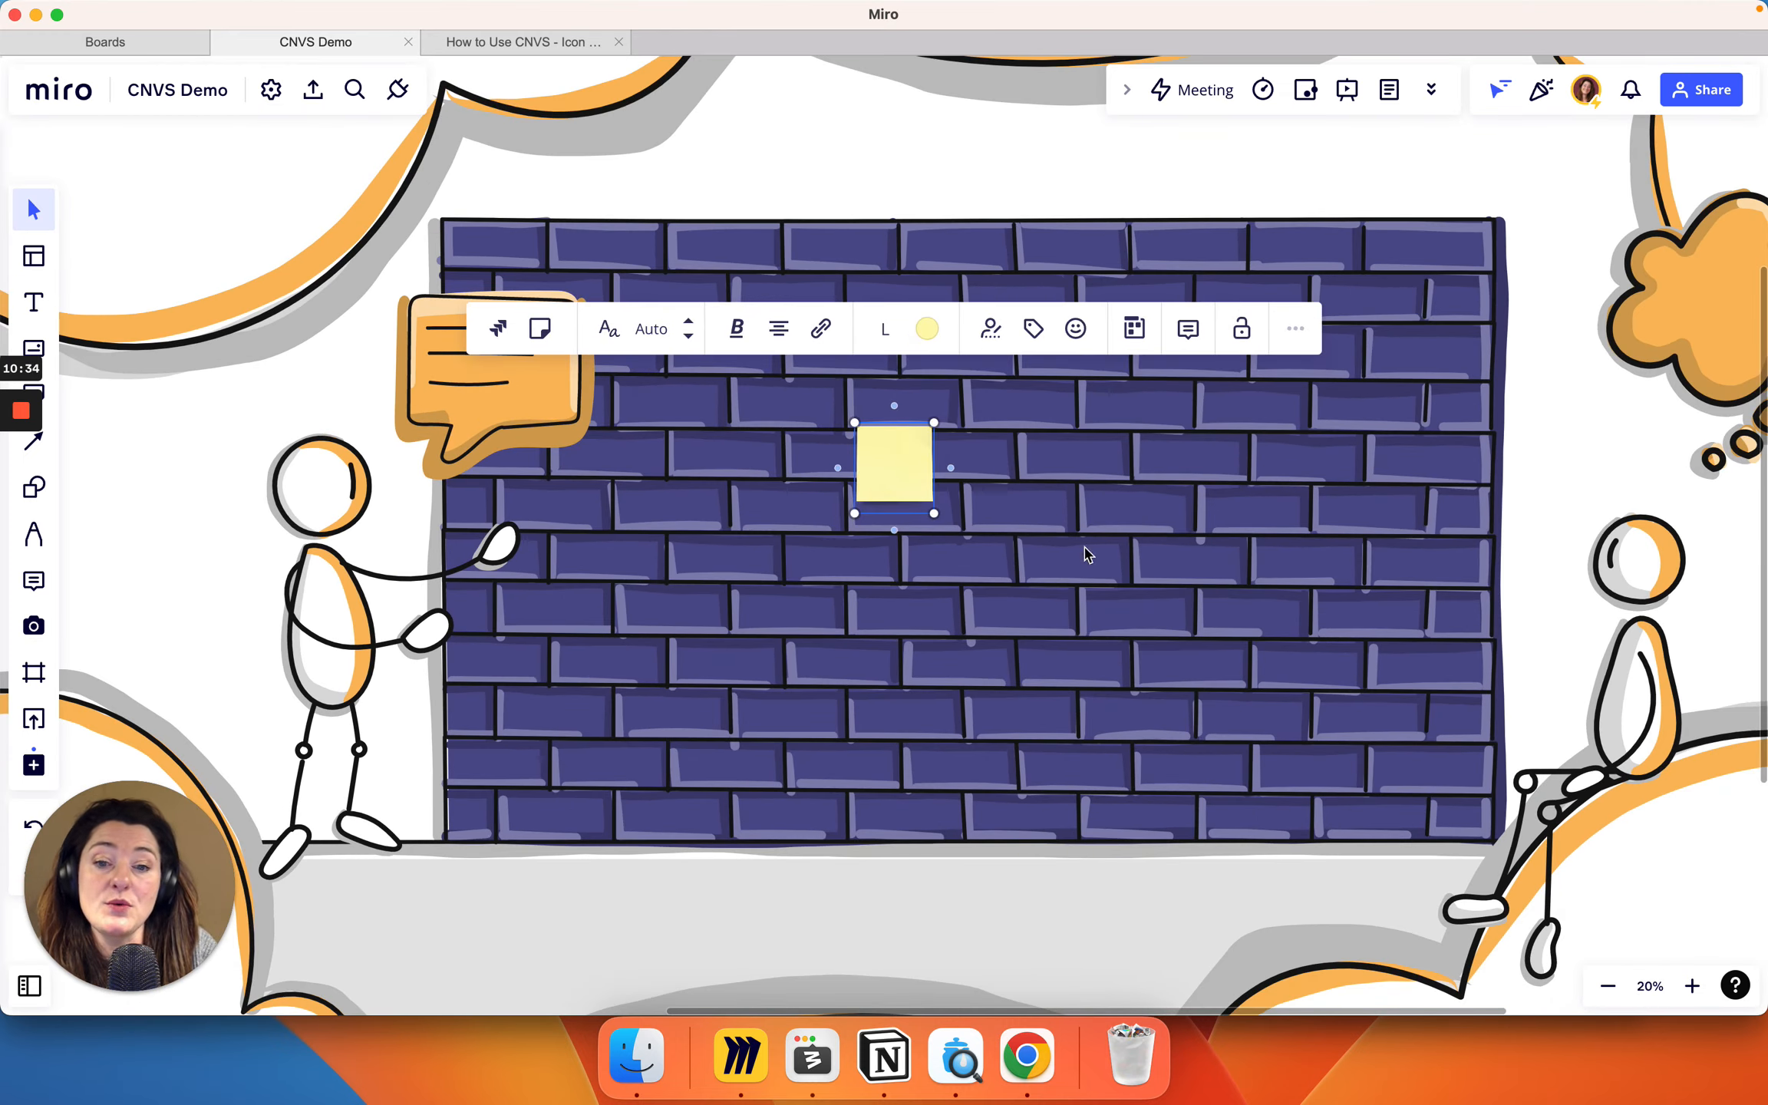
left_click(905, 152)
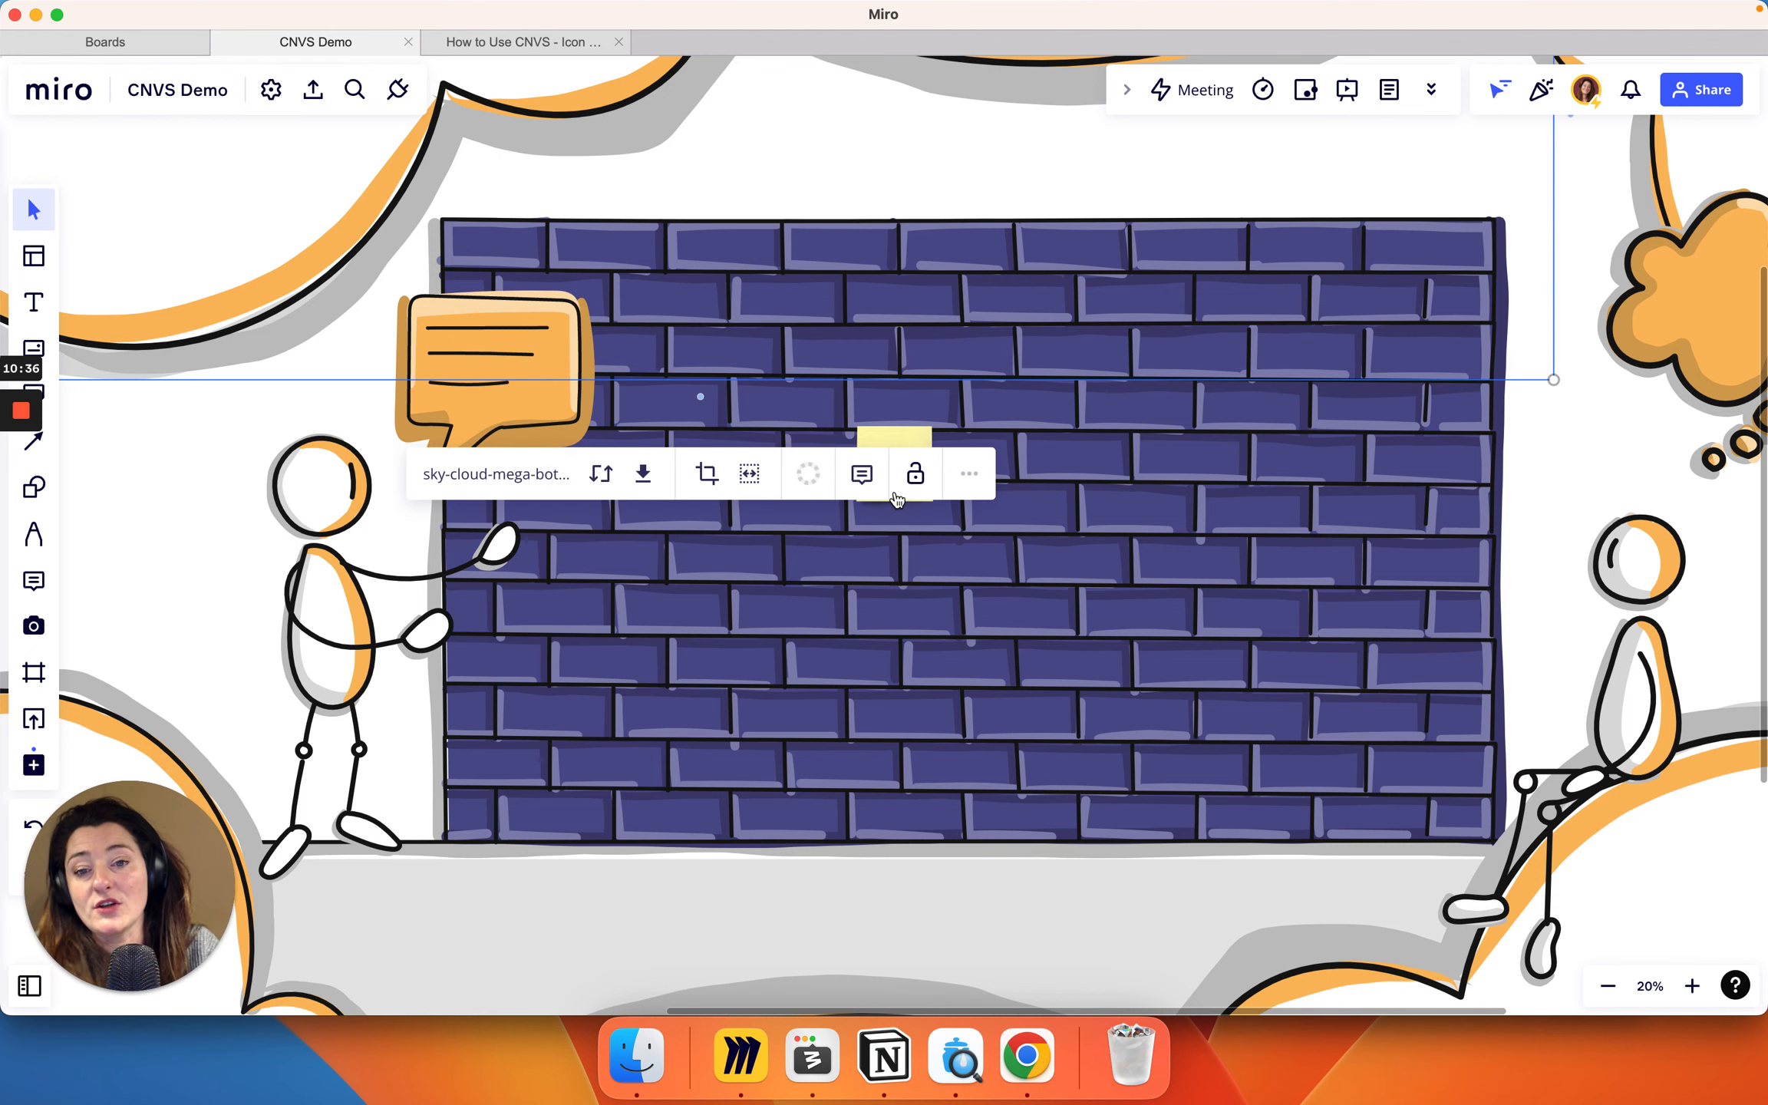
Step: Move the sticky note to the upper right part of the brick wall and deselect it
left_click(890, 449)
left_click_drag(894, 470, 1221, 388)
scroll(1196, 430, "down", 3)
scroll(1195, 443, "down", 5)
scroll(1196, 444, "right", 3)
left_click(1463, 522)
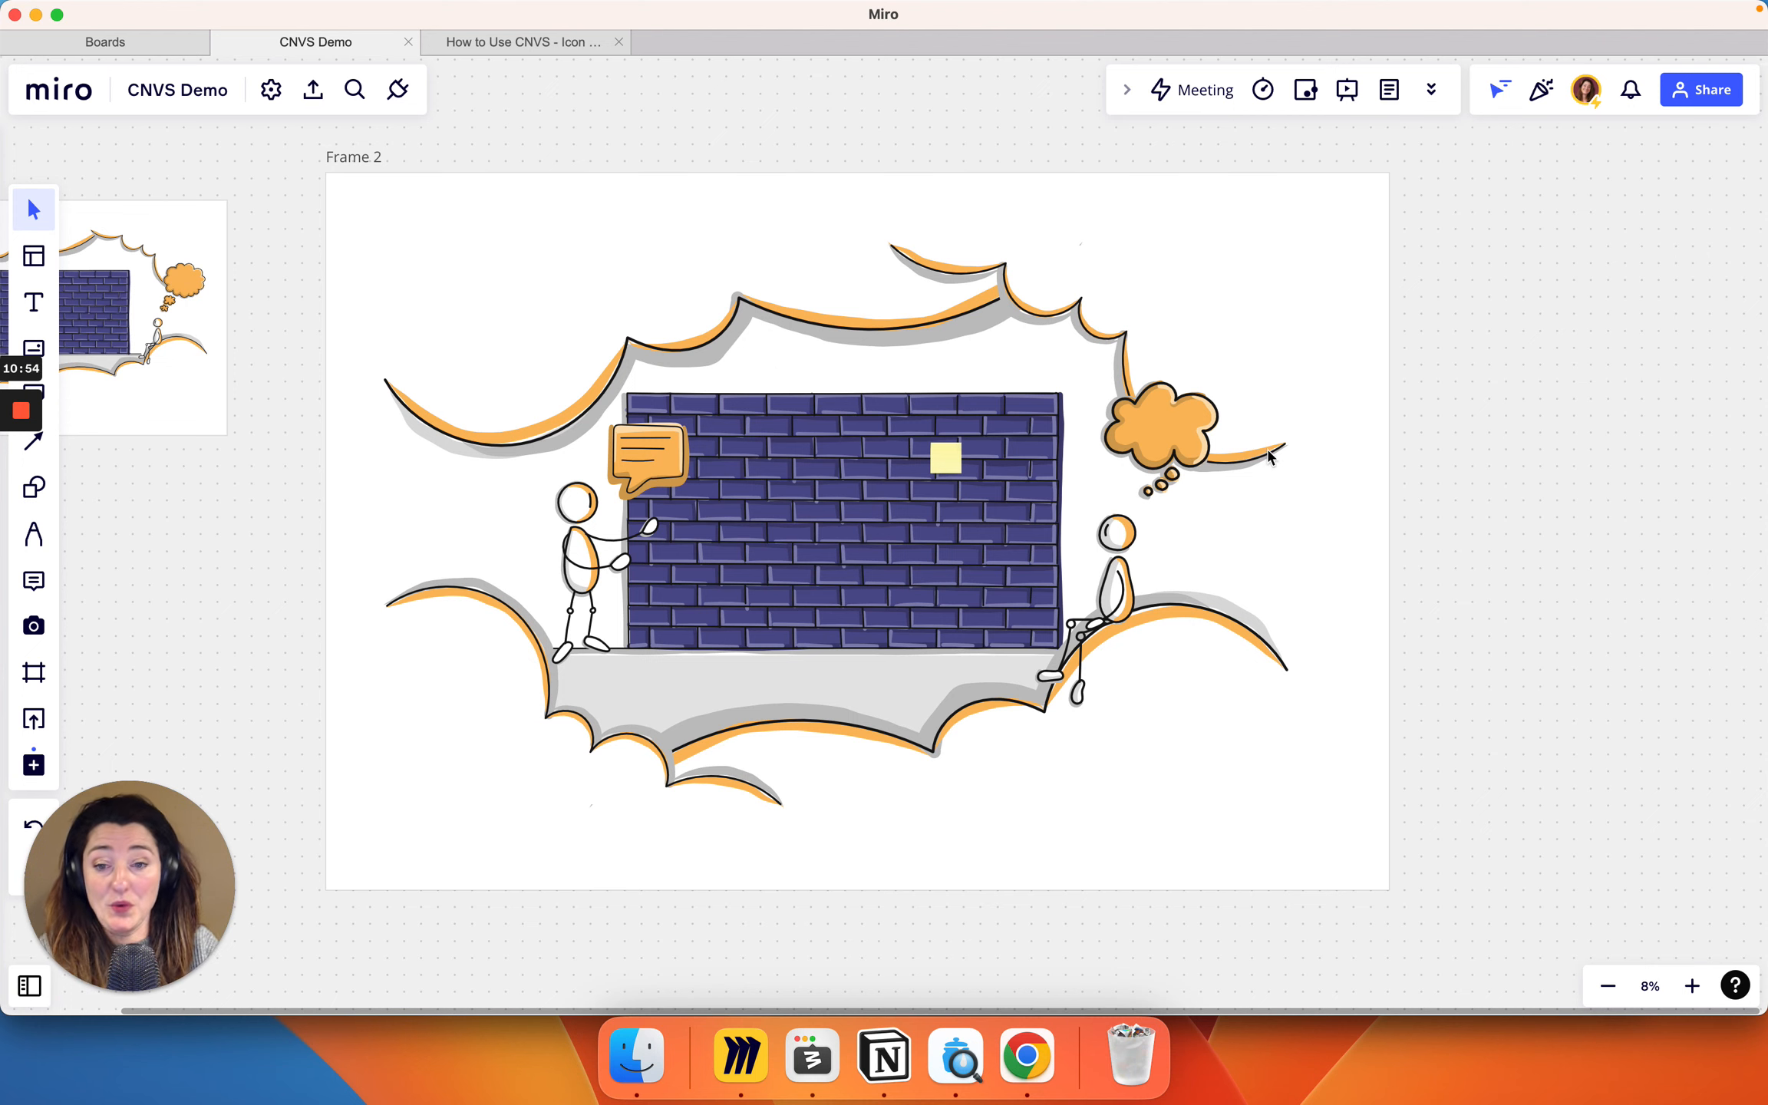
Step: Switch back to IconJar with the speech bubble search results
key("super+Tab")
left_click(725, 580)
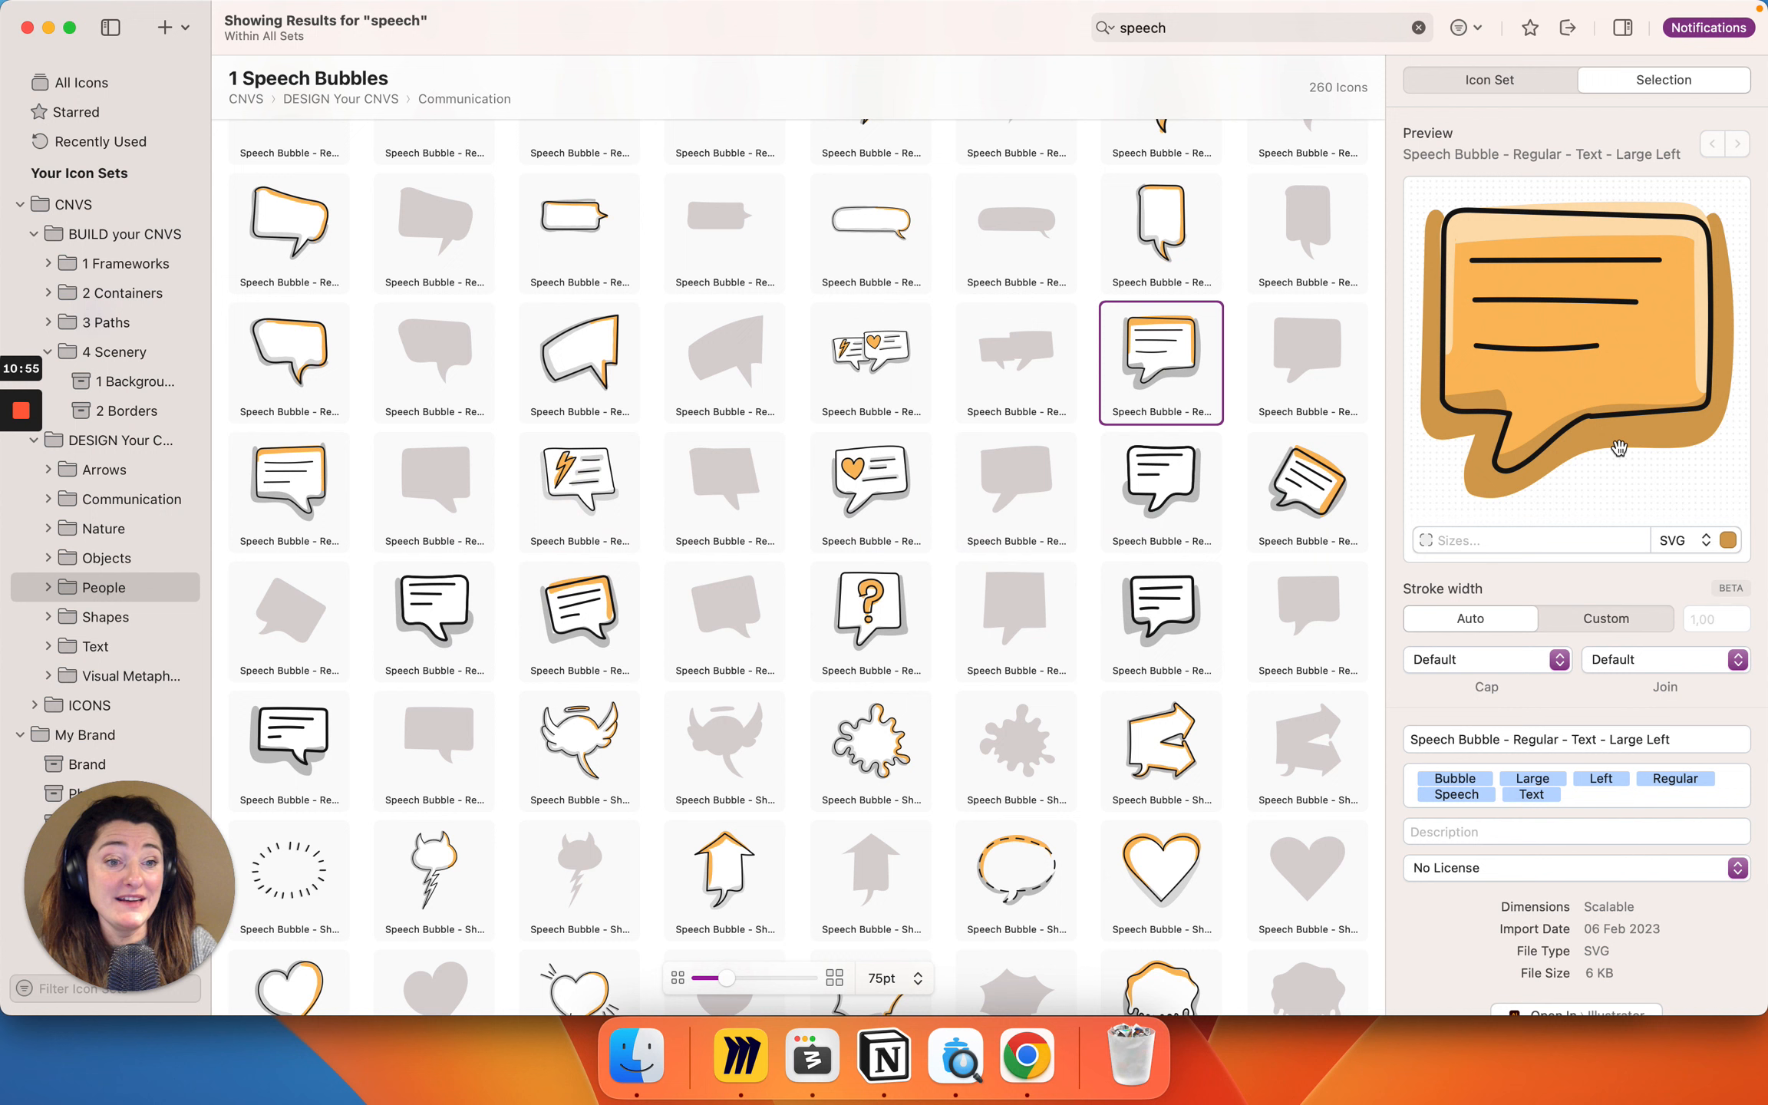
Step: Examine the saved colour swatches for the selected large text speech bubble icon and close the colour settings
left_click(1725, 538)
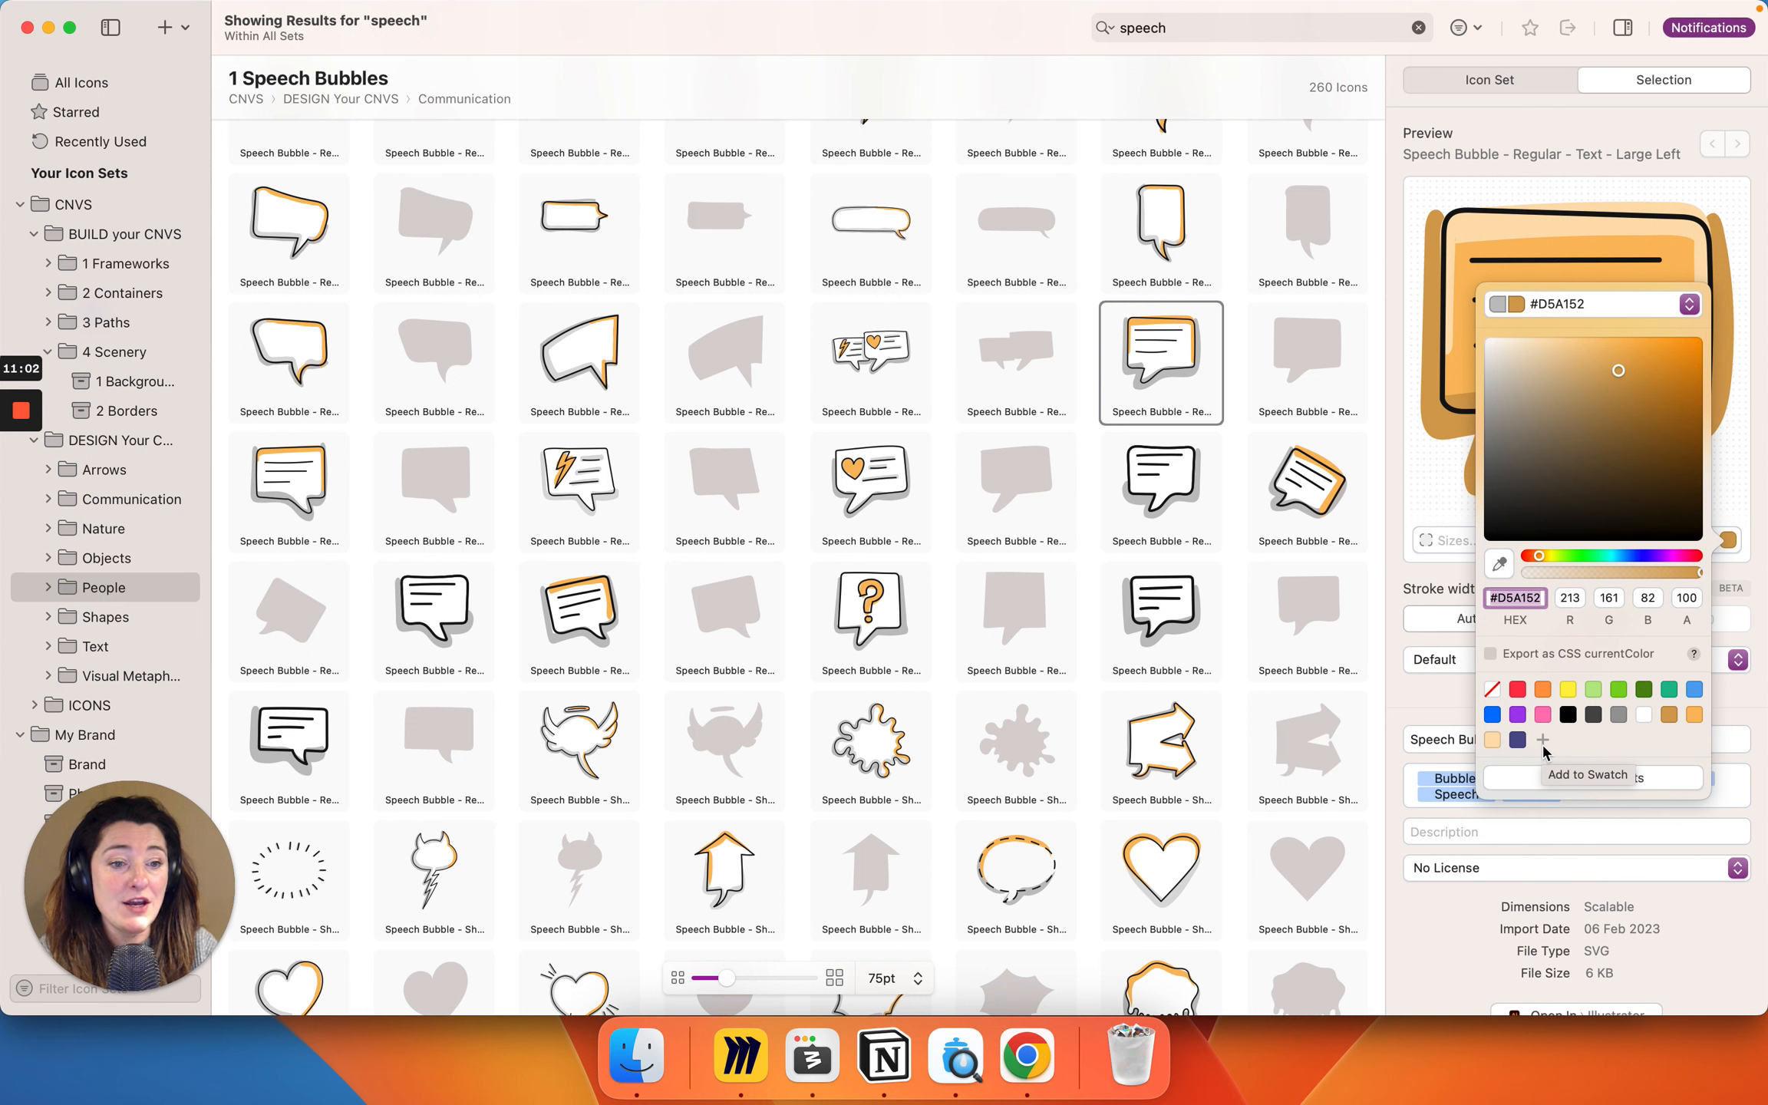
left_click(1469, 295)
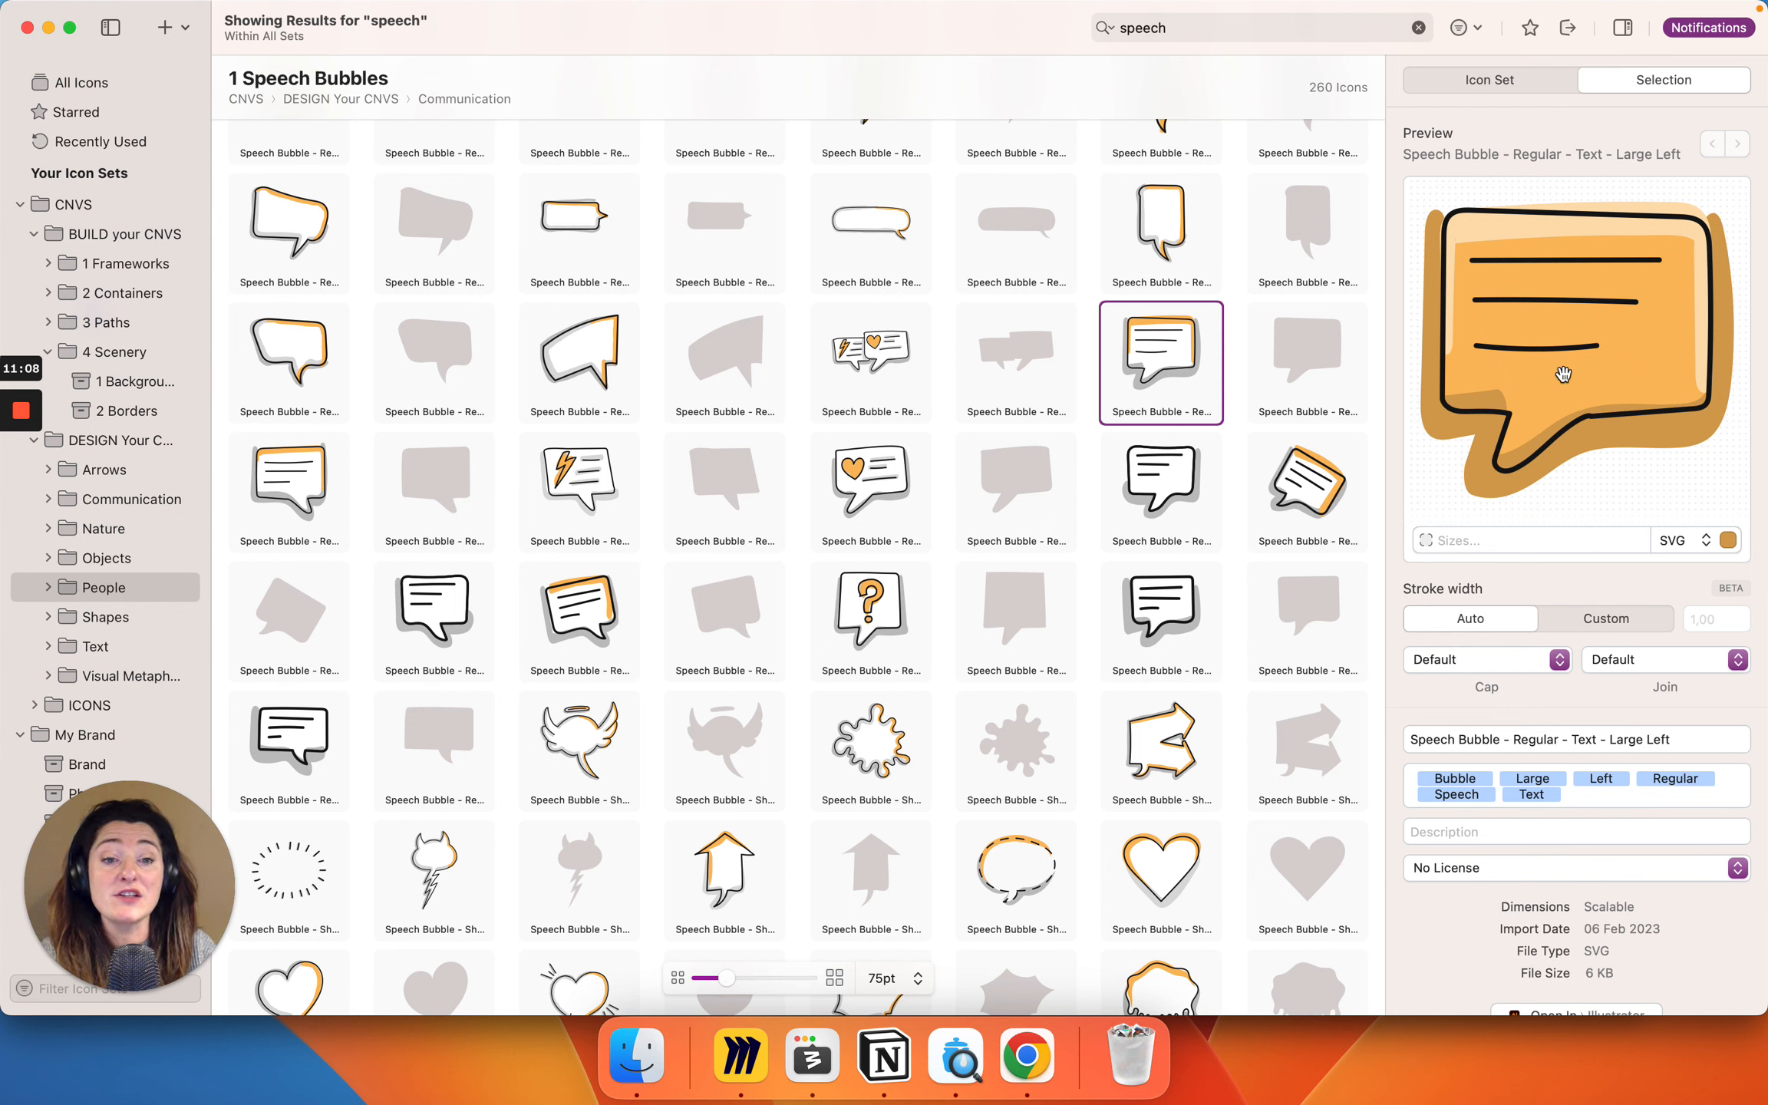
Step: Select the four icons from the conversation speech bubble through the large text bubble's background and place them in Miro beside Frame 2
left_click(879, 367)
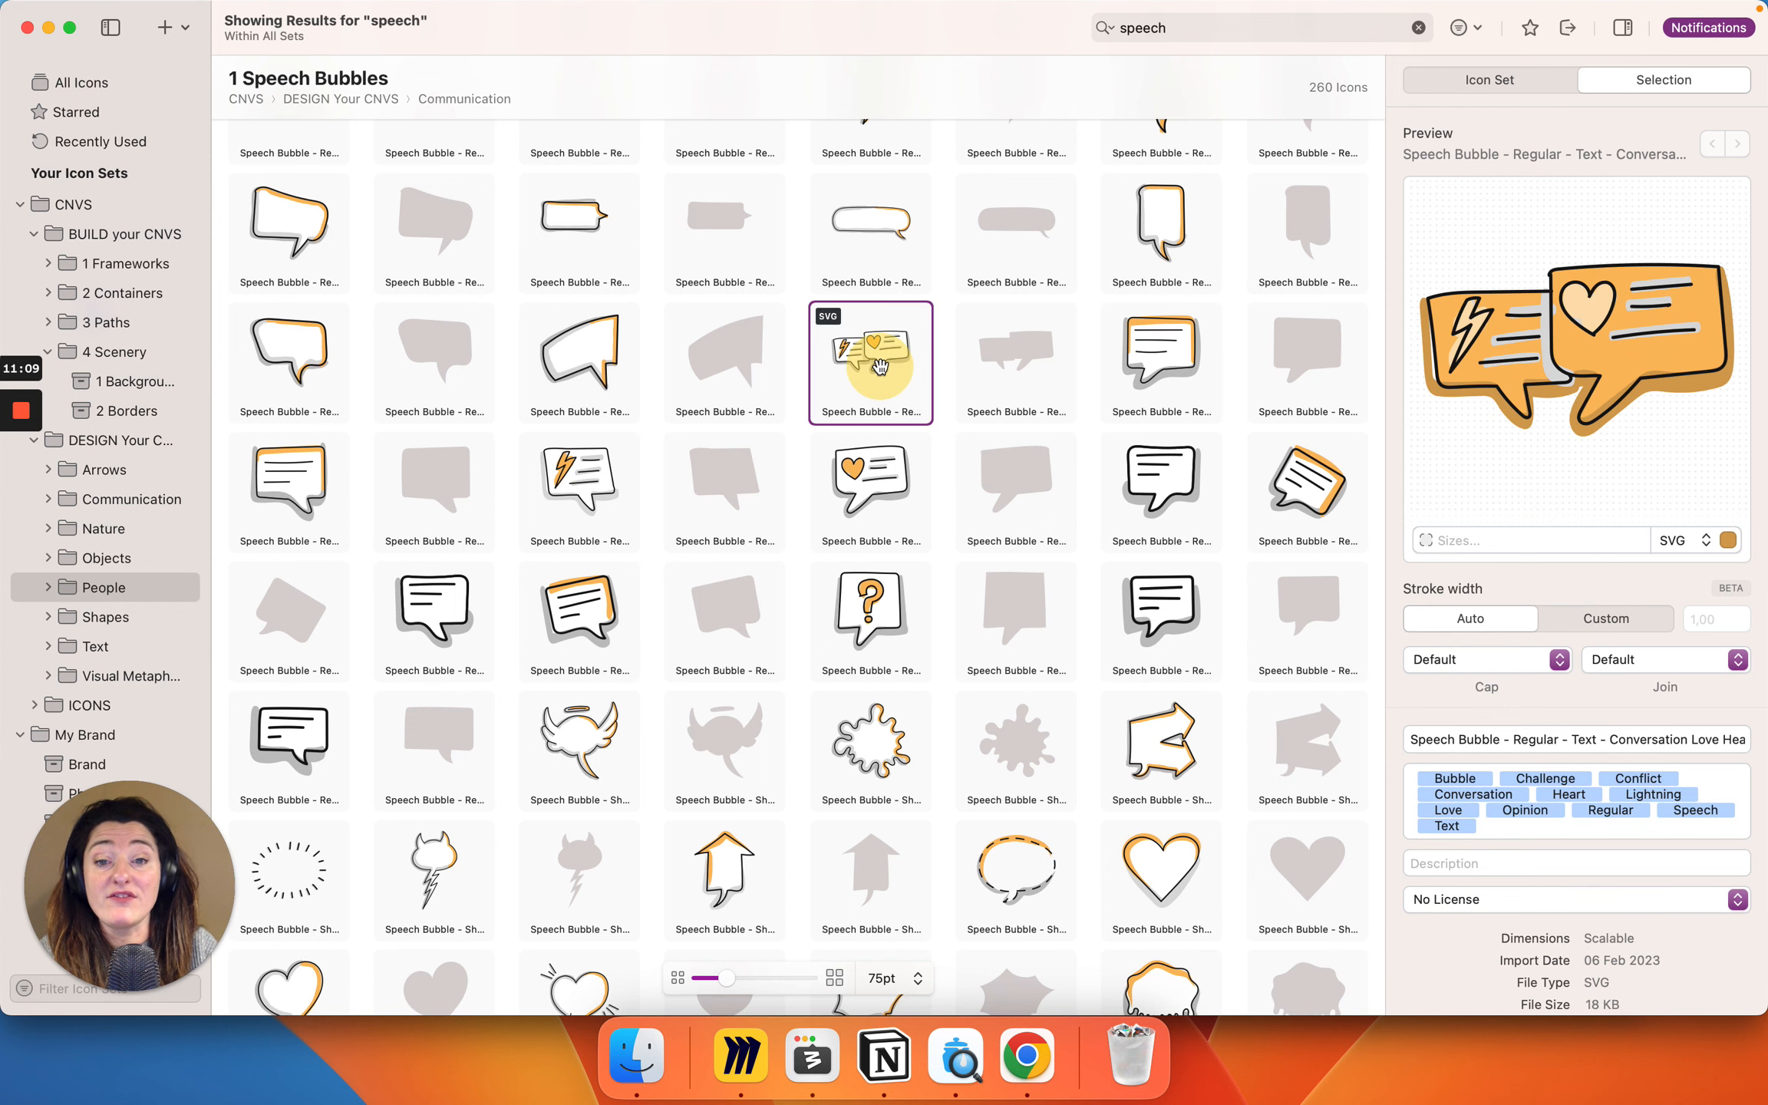
left_click(1281, 349, "shift")
left_click_drag(1531, 367, 1504, 260)
scroll(1523, 357, "right", 5)
left_click(1496, 388)
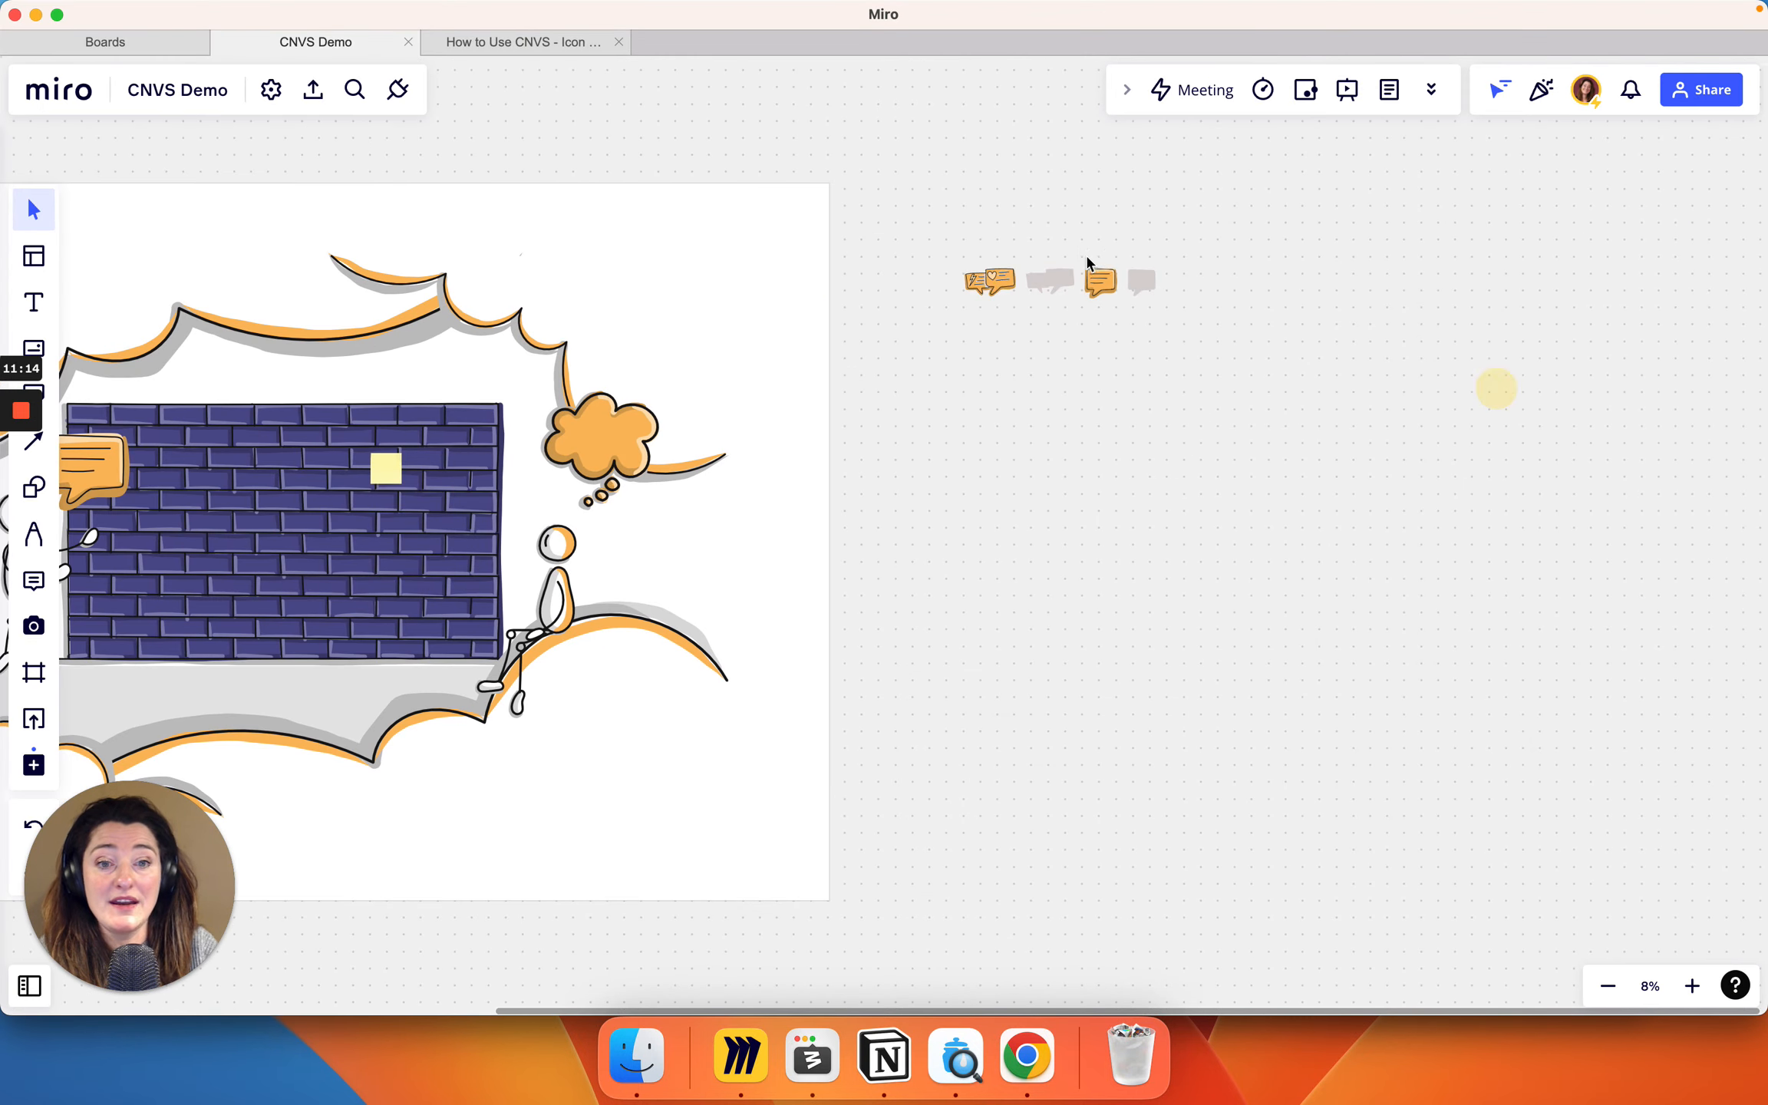
scroll(1086, 253, "up", 10)
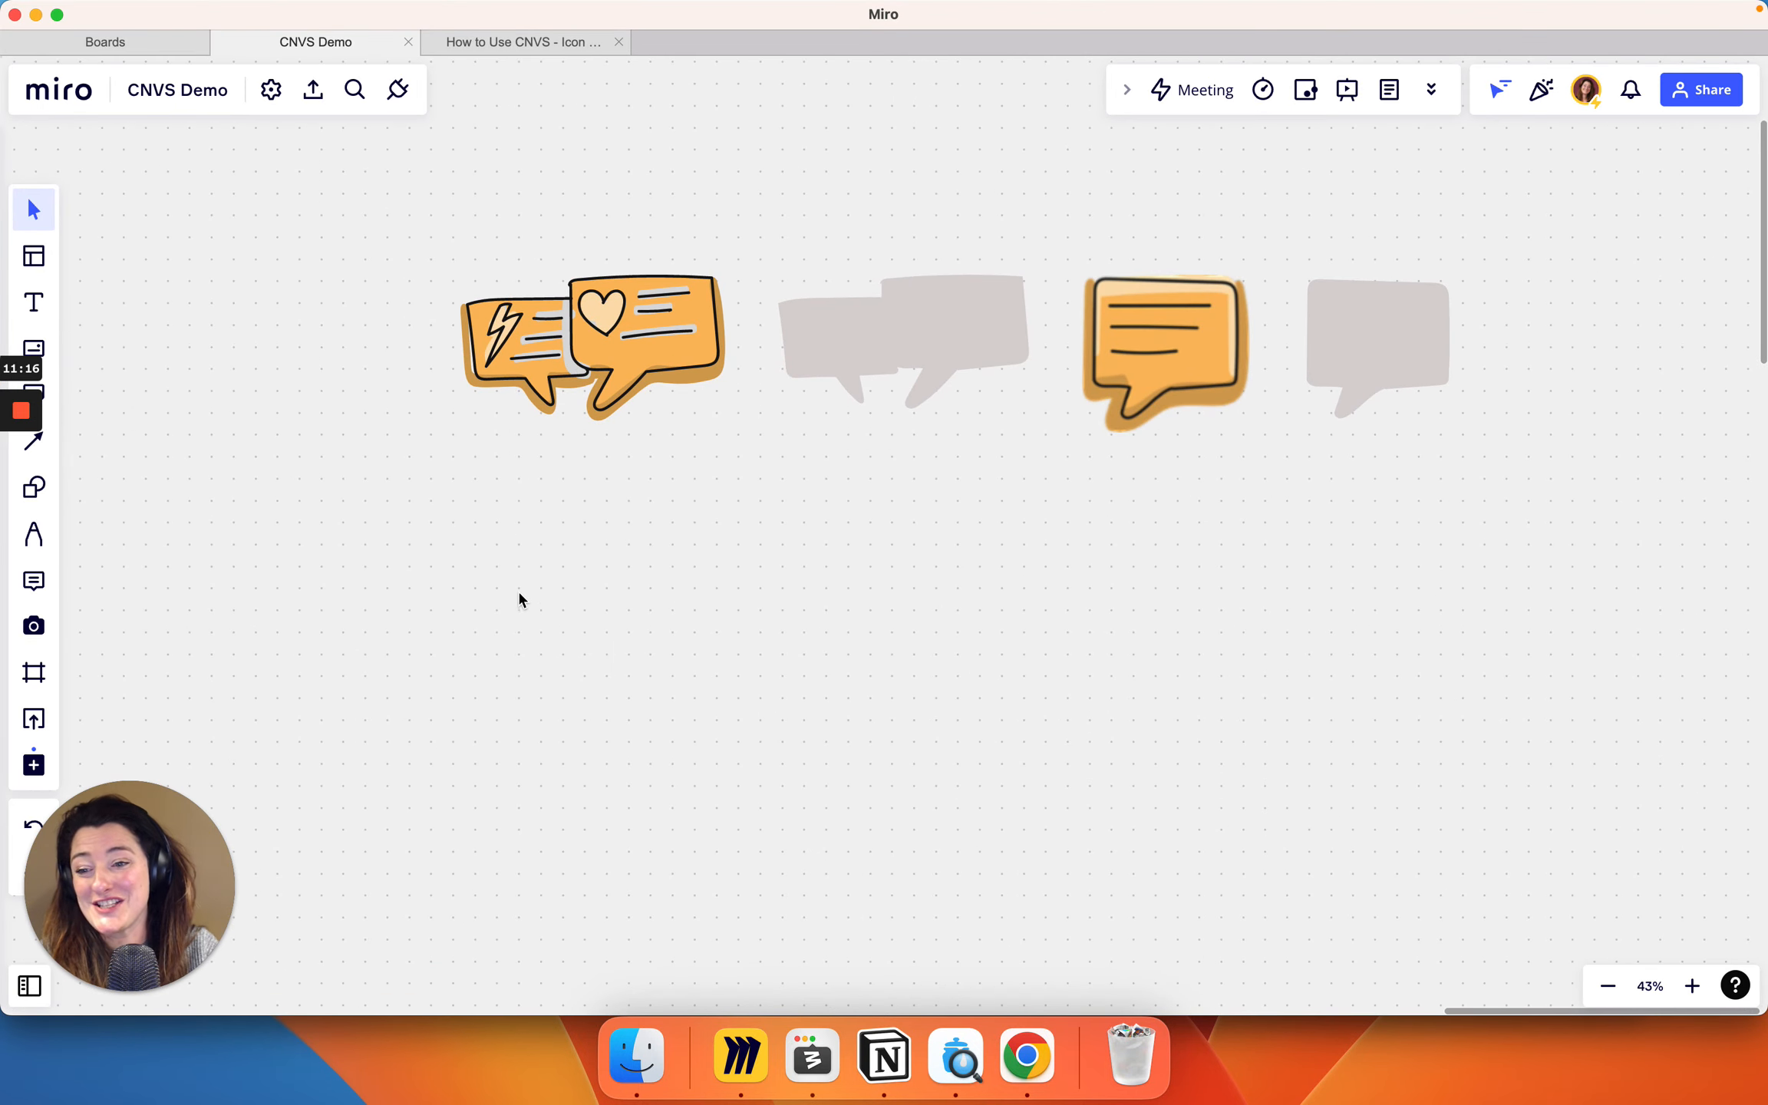
Step: Switch back to IconJar and reset the four selected speech bubble icons to their default colours
key("super+Tab")
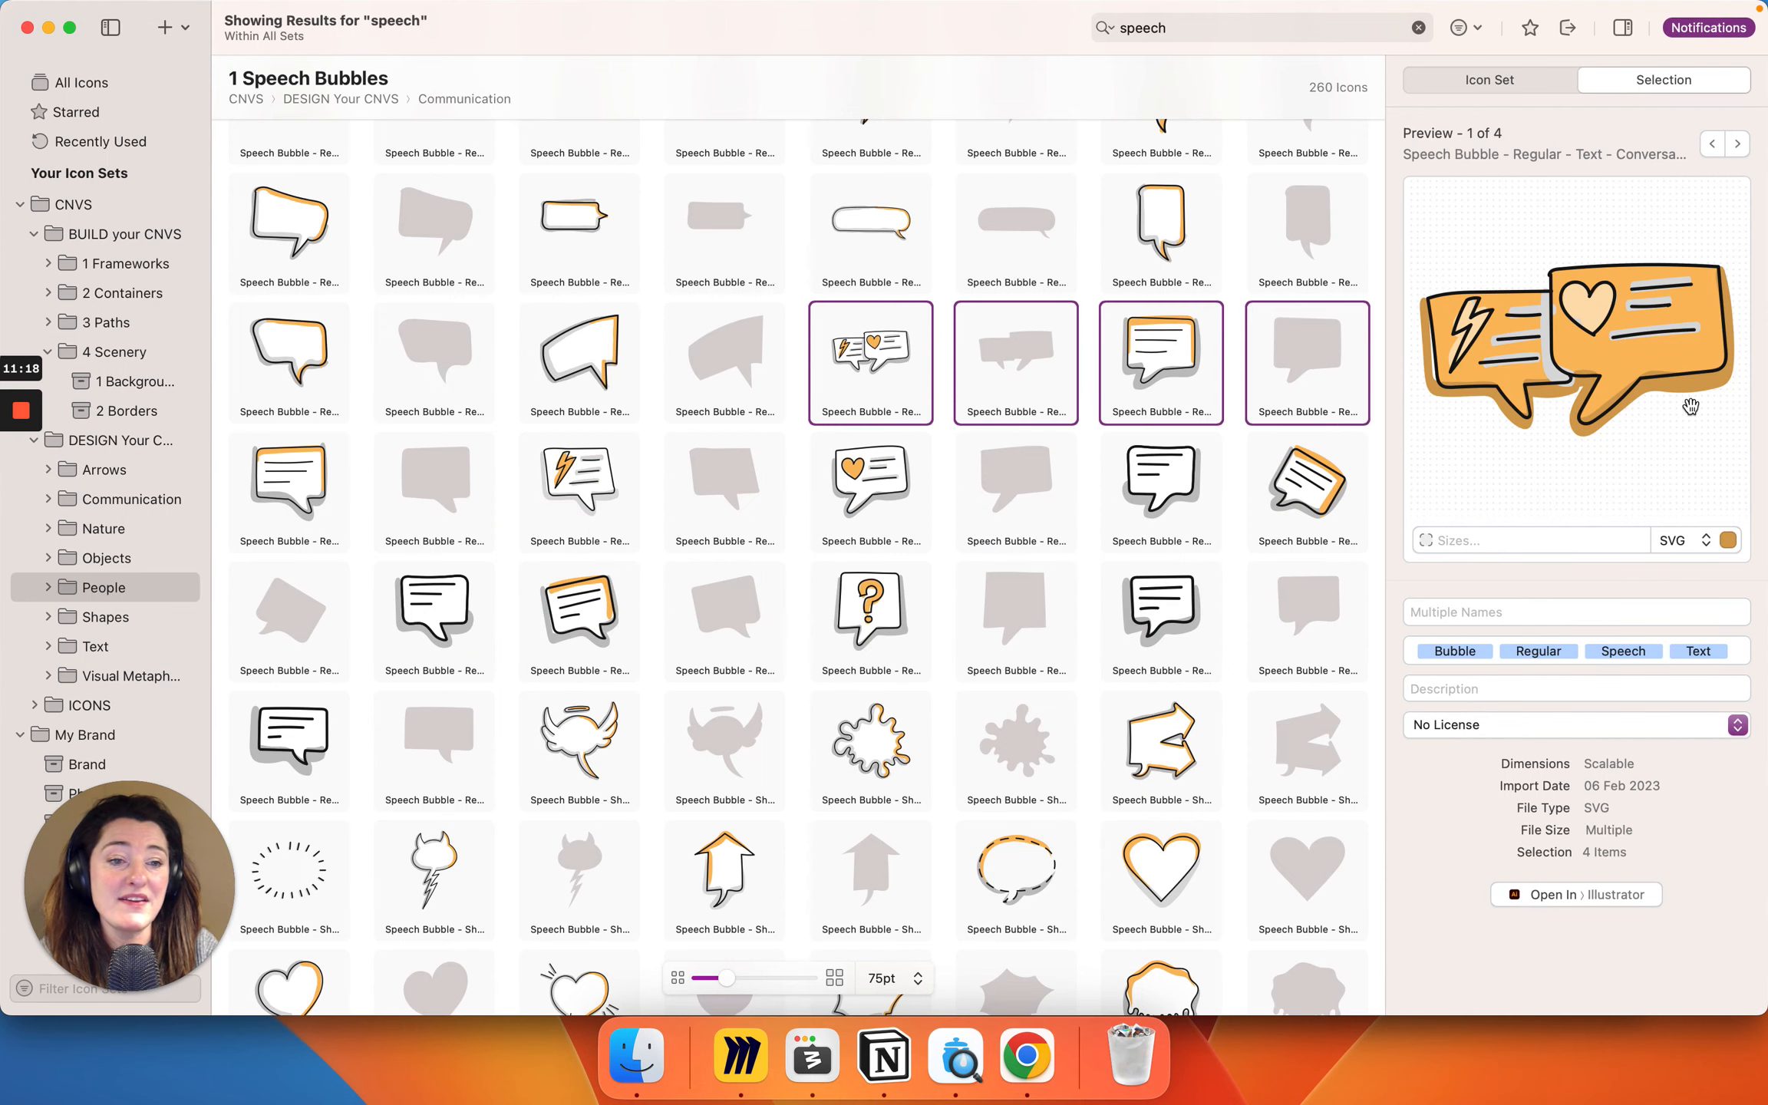
left_click(1705, 540)
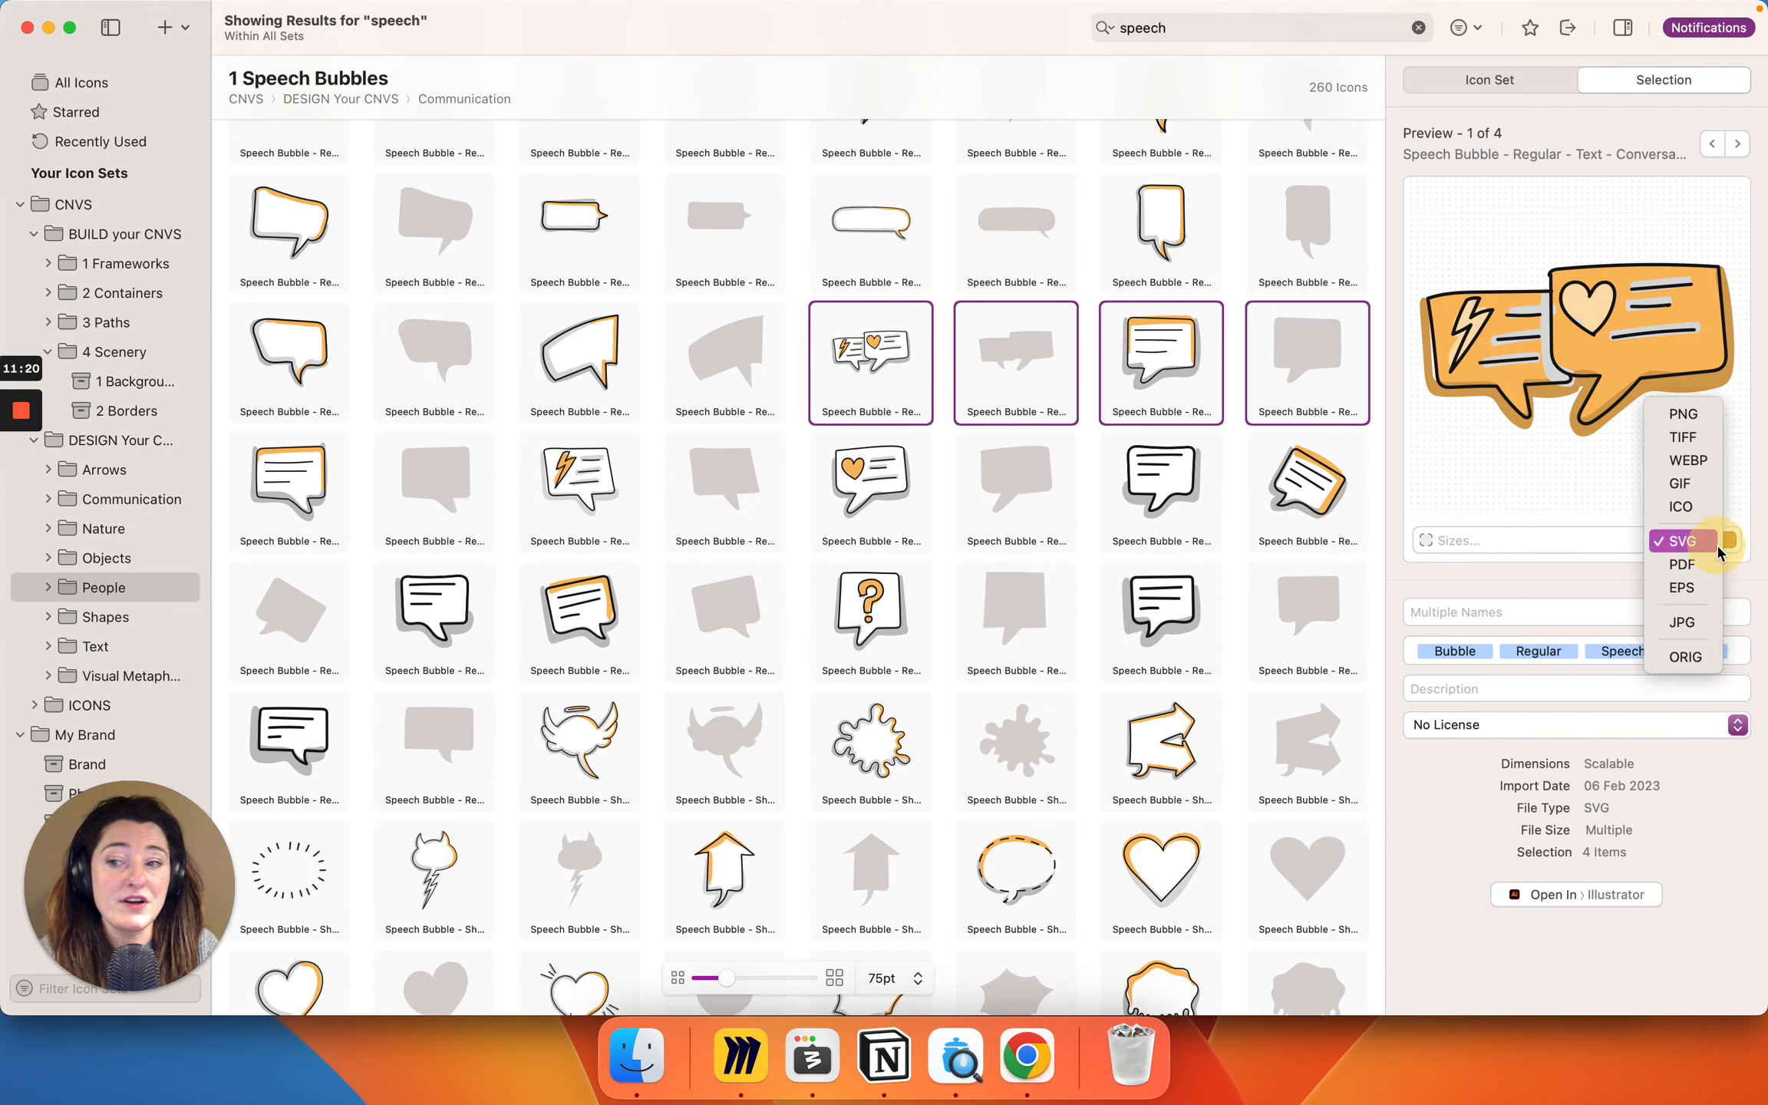
left_click(1727, 540)
left_click(1727, 540)
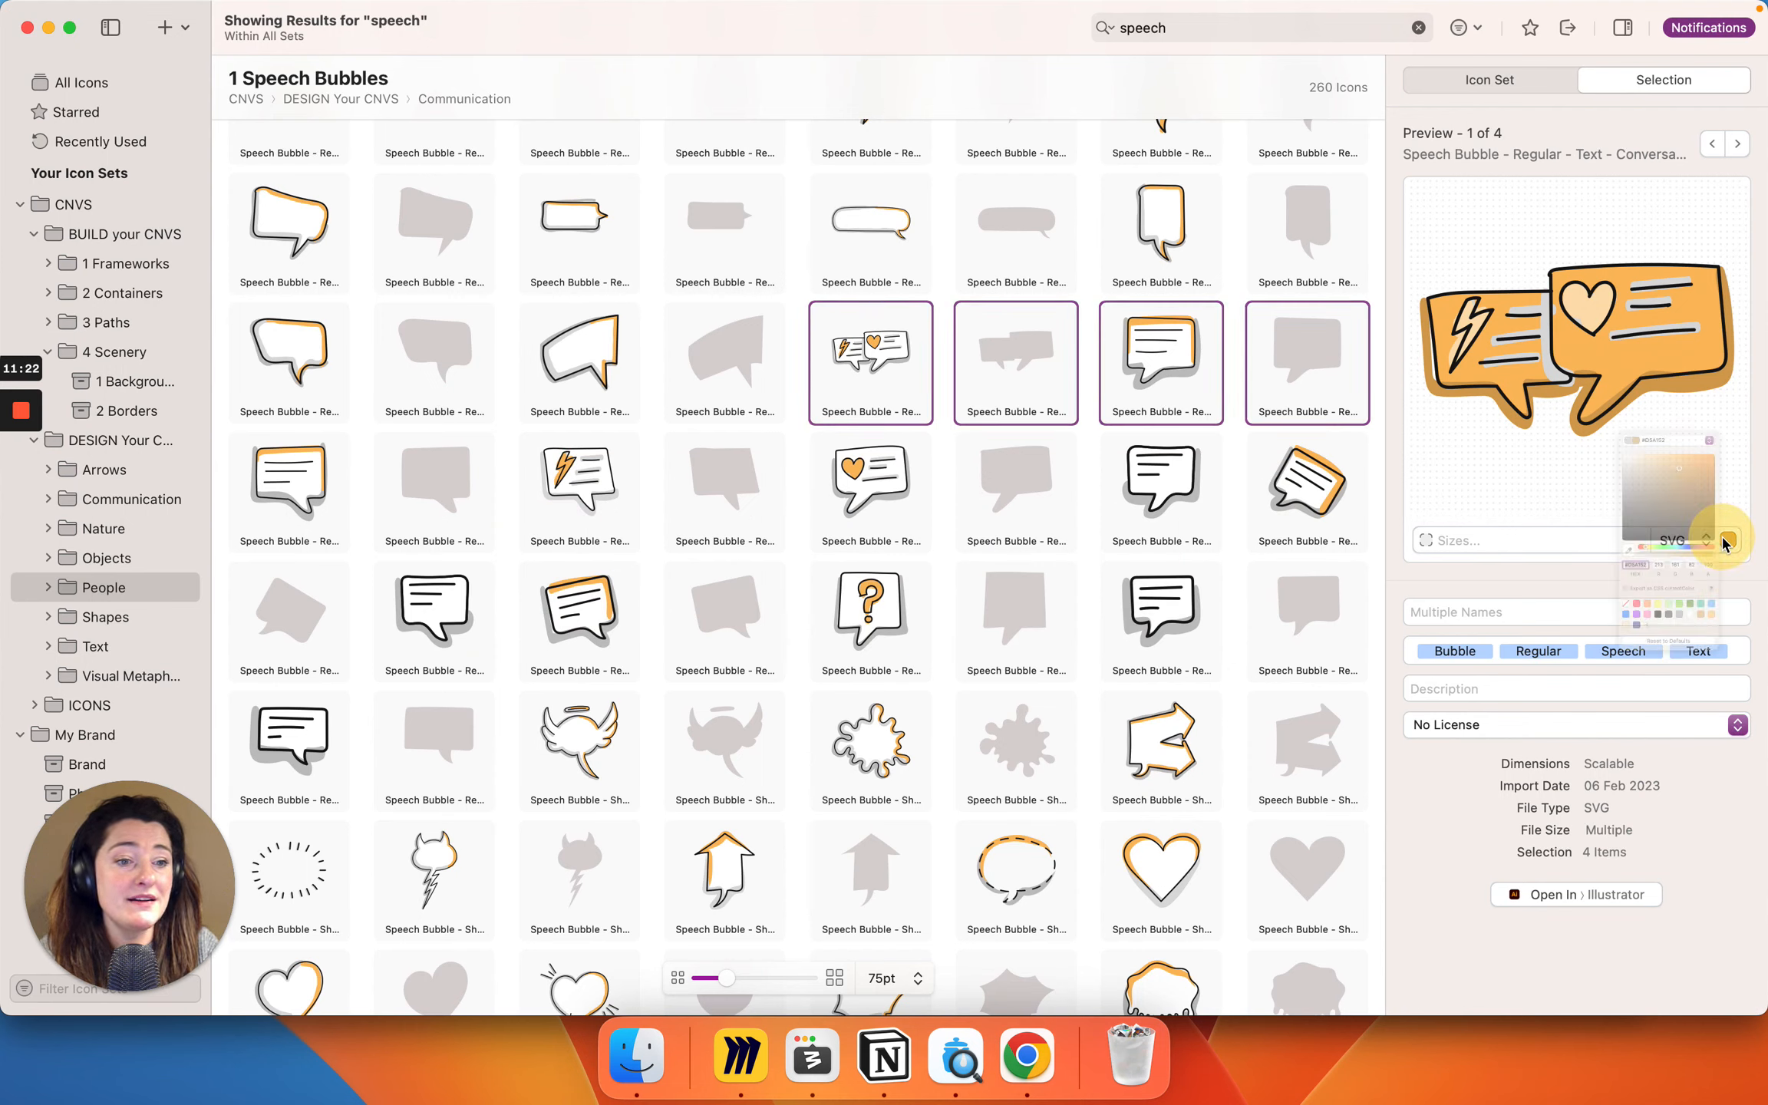
left_click(1606, 780)
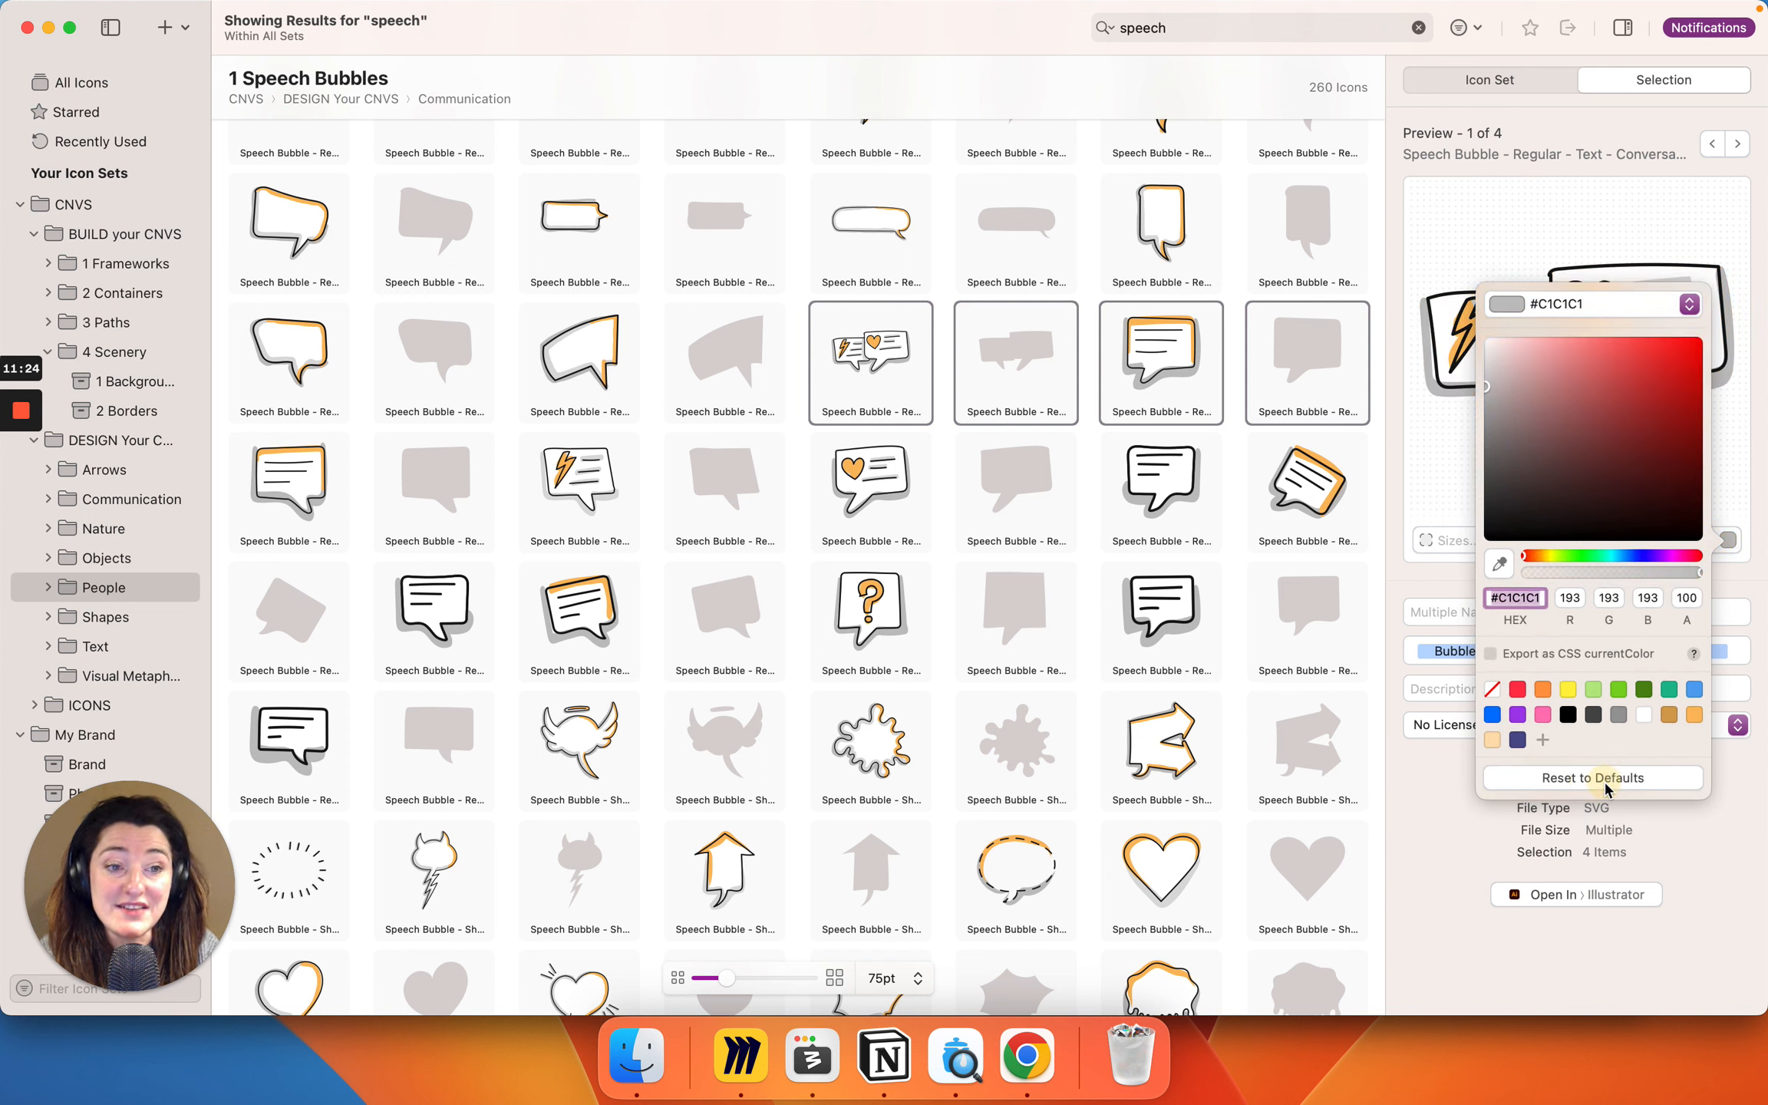
left_click(1446, 499)
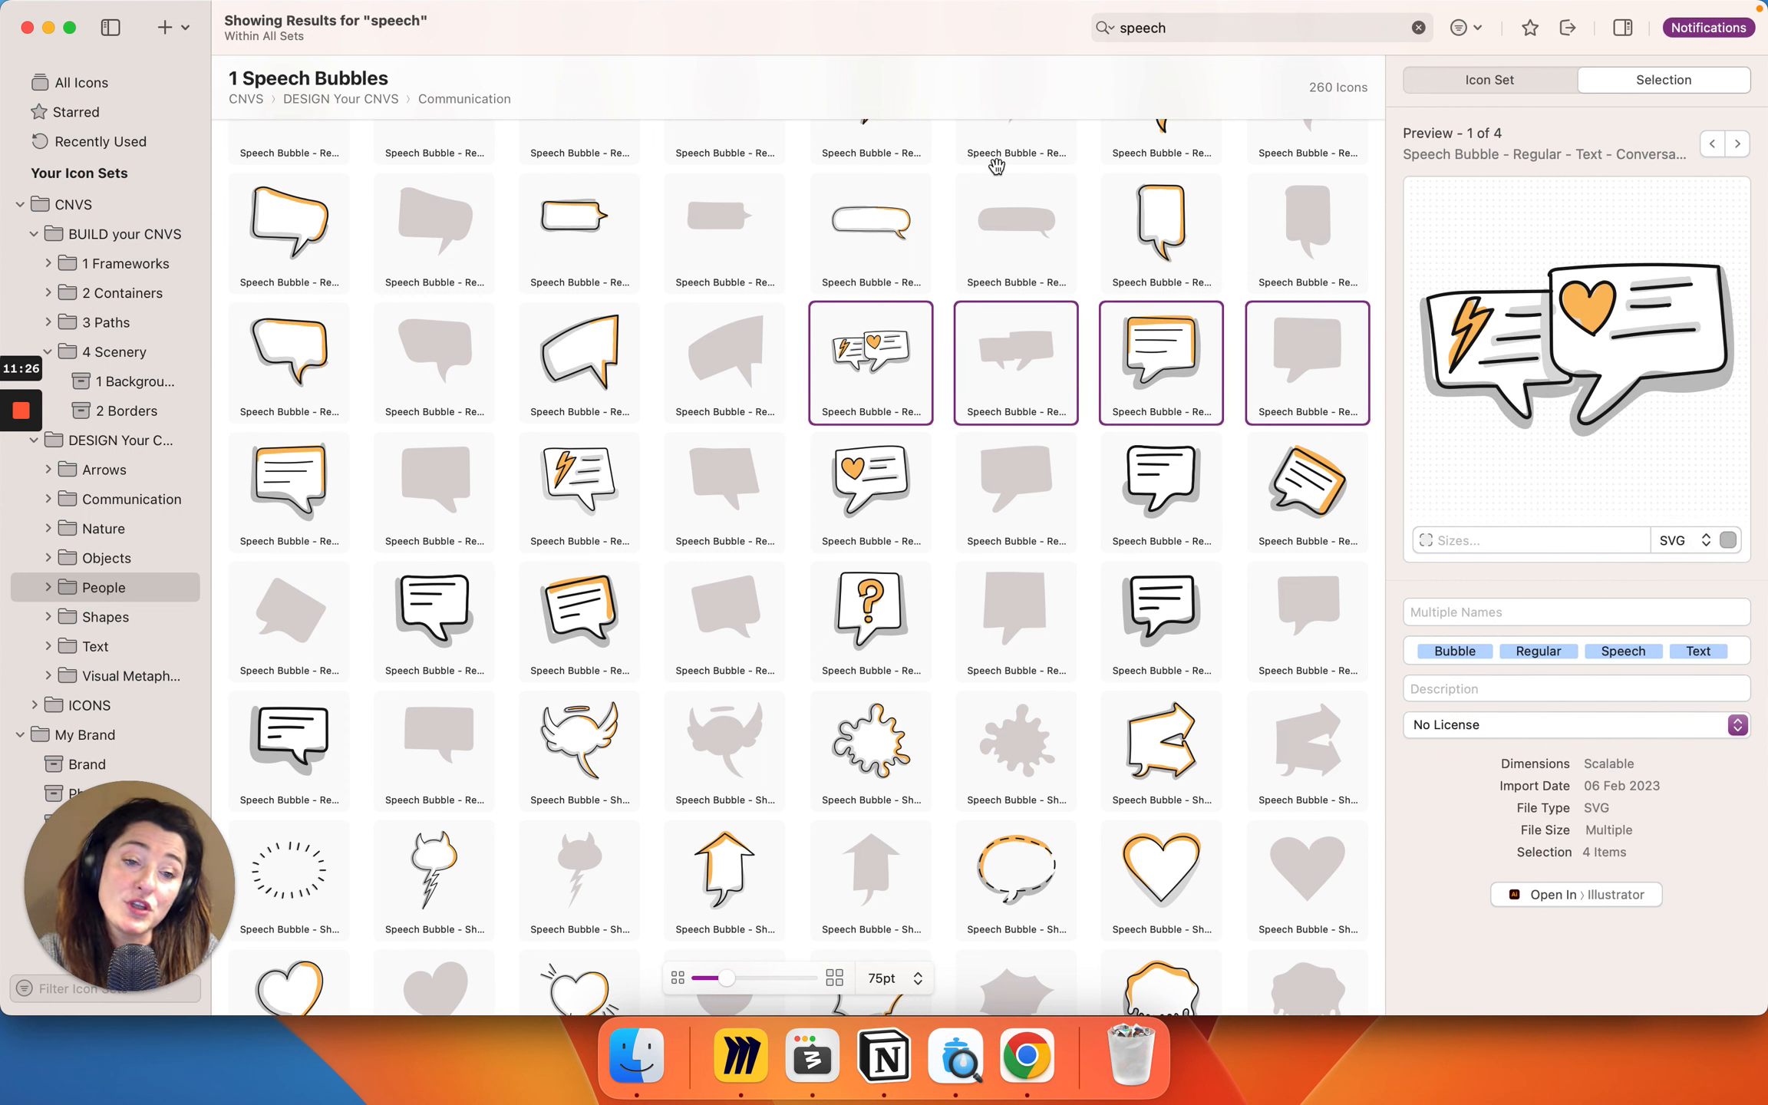
Step: Leave the speech search and display the whole DESIGN Your CNVS icon collection
left_click(102, 526)
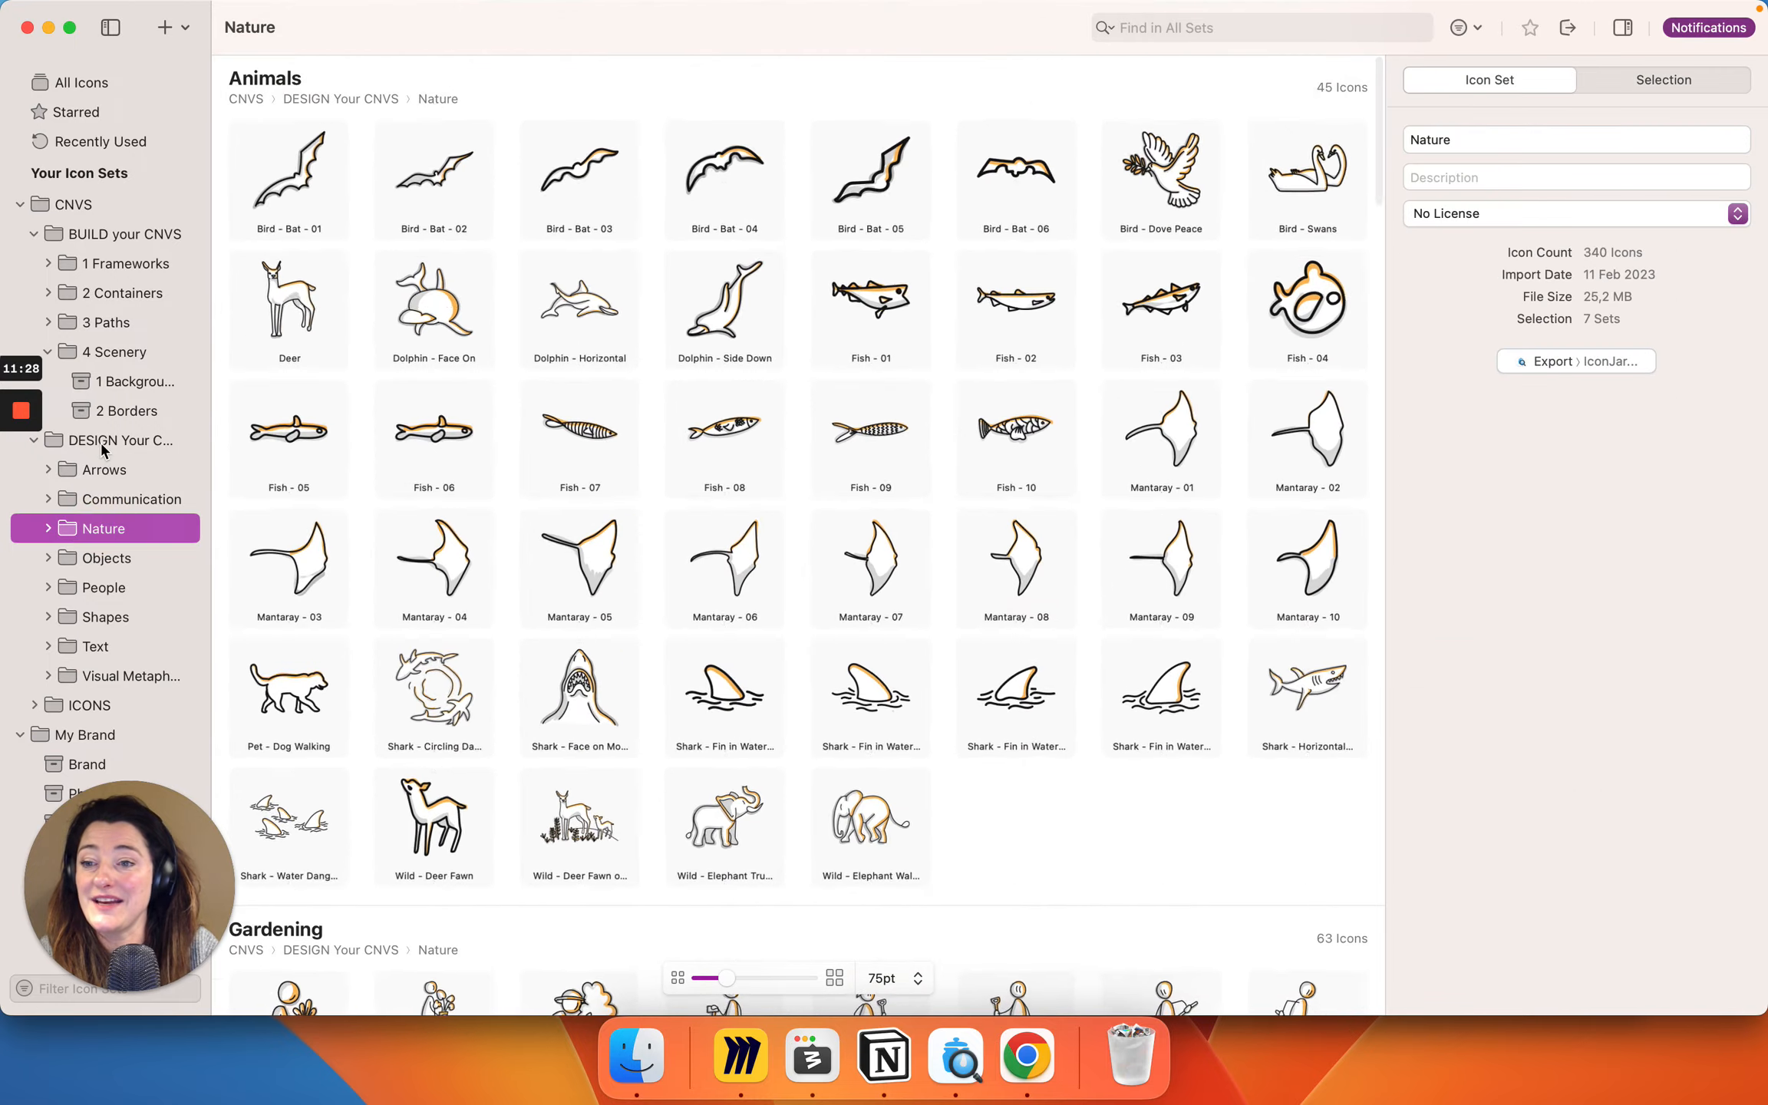
left_click(103, 446)
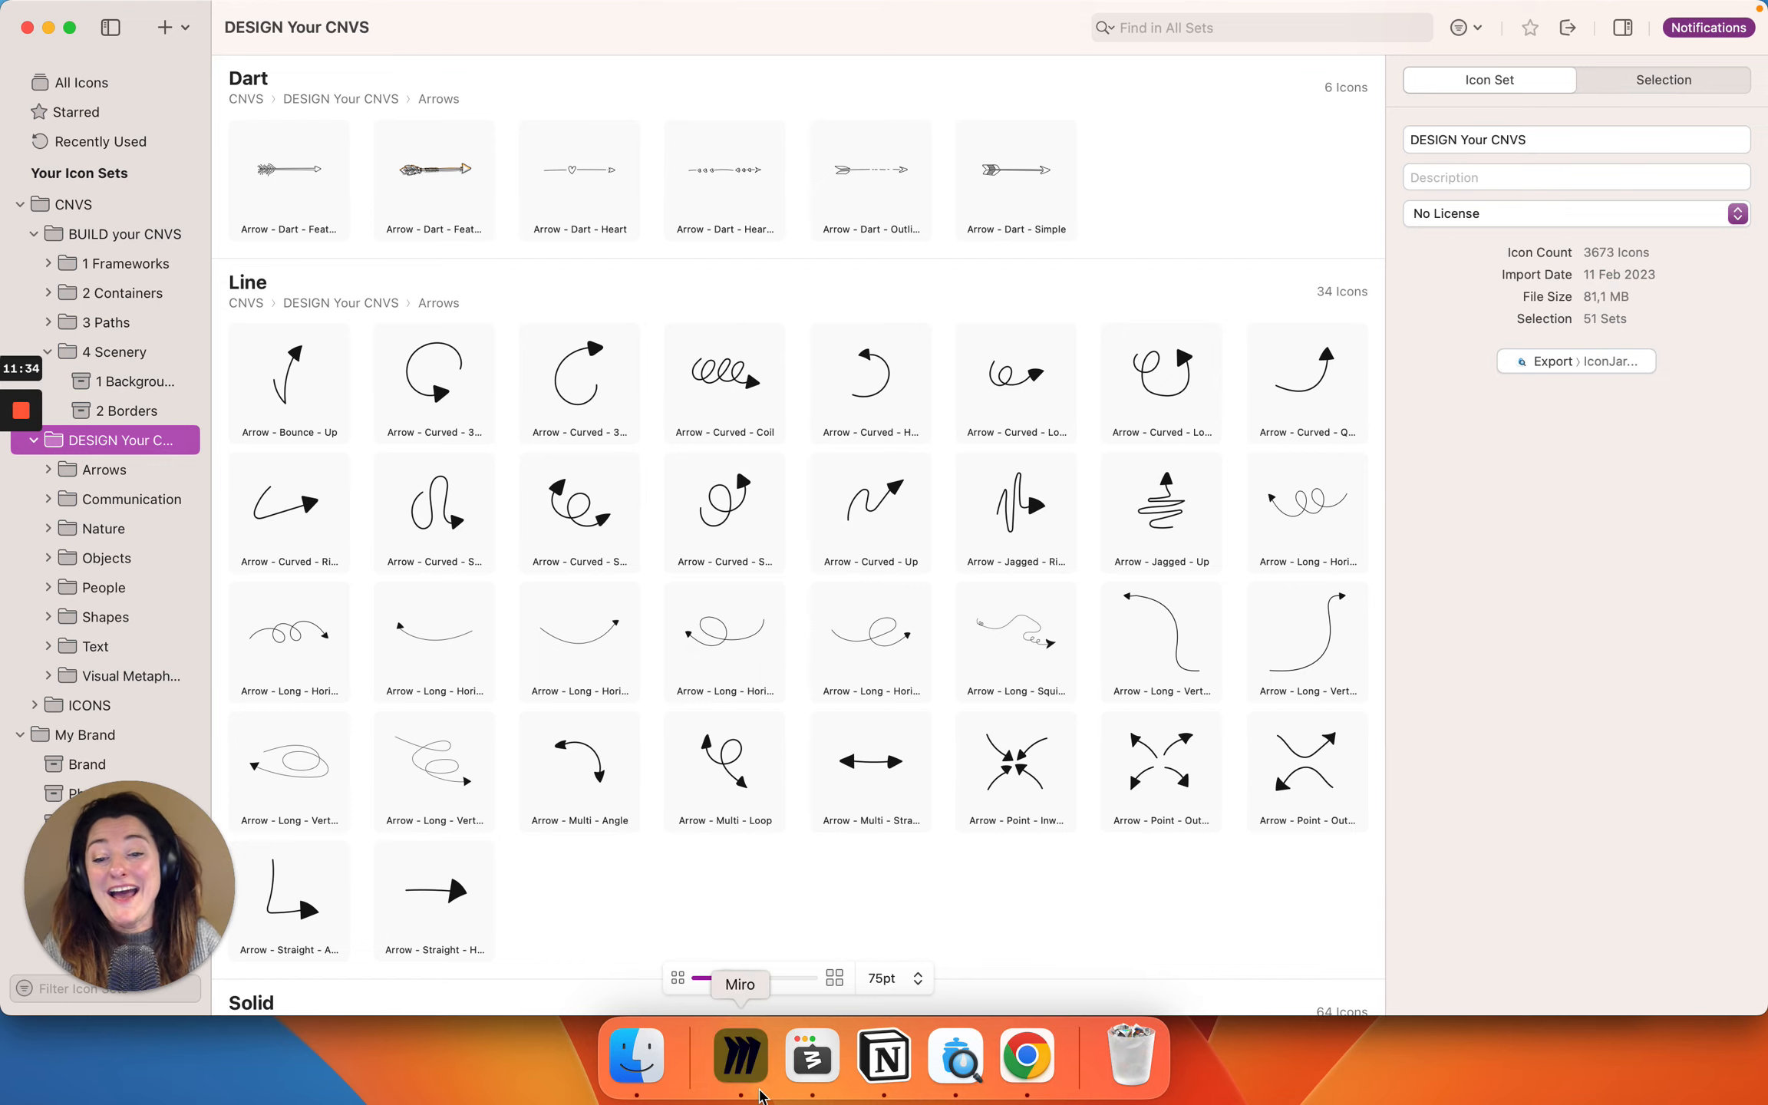
Step: Switch to Miro and review the finished brick wall scene in Frame 2
left_click(740, 1055)
scroll(859, 760, "left", 20)
scroll(859, 759, "down", 10)
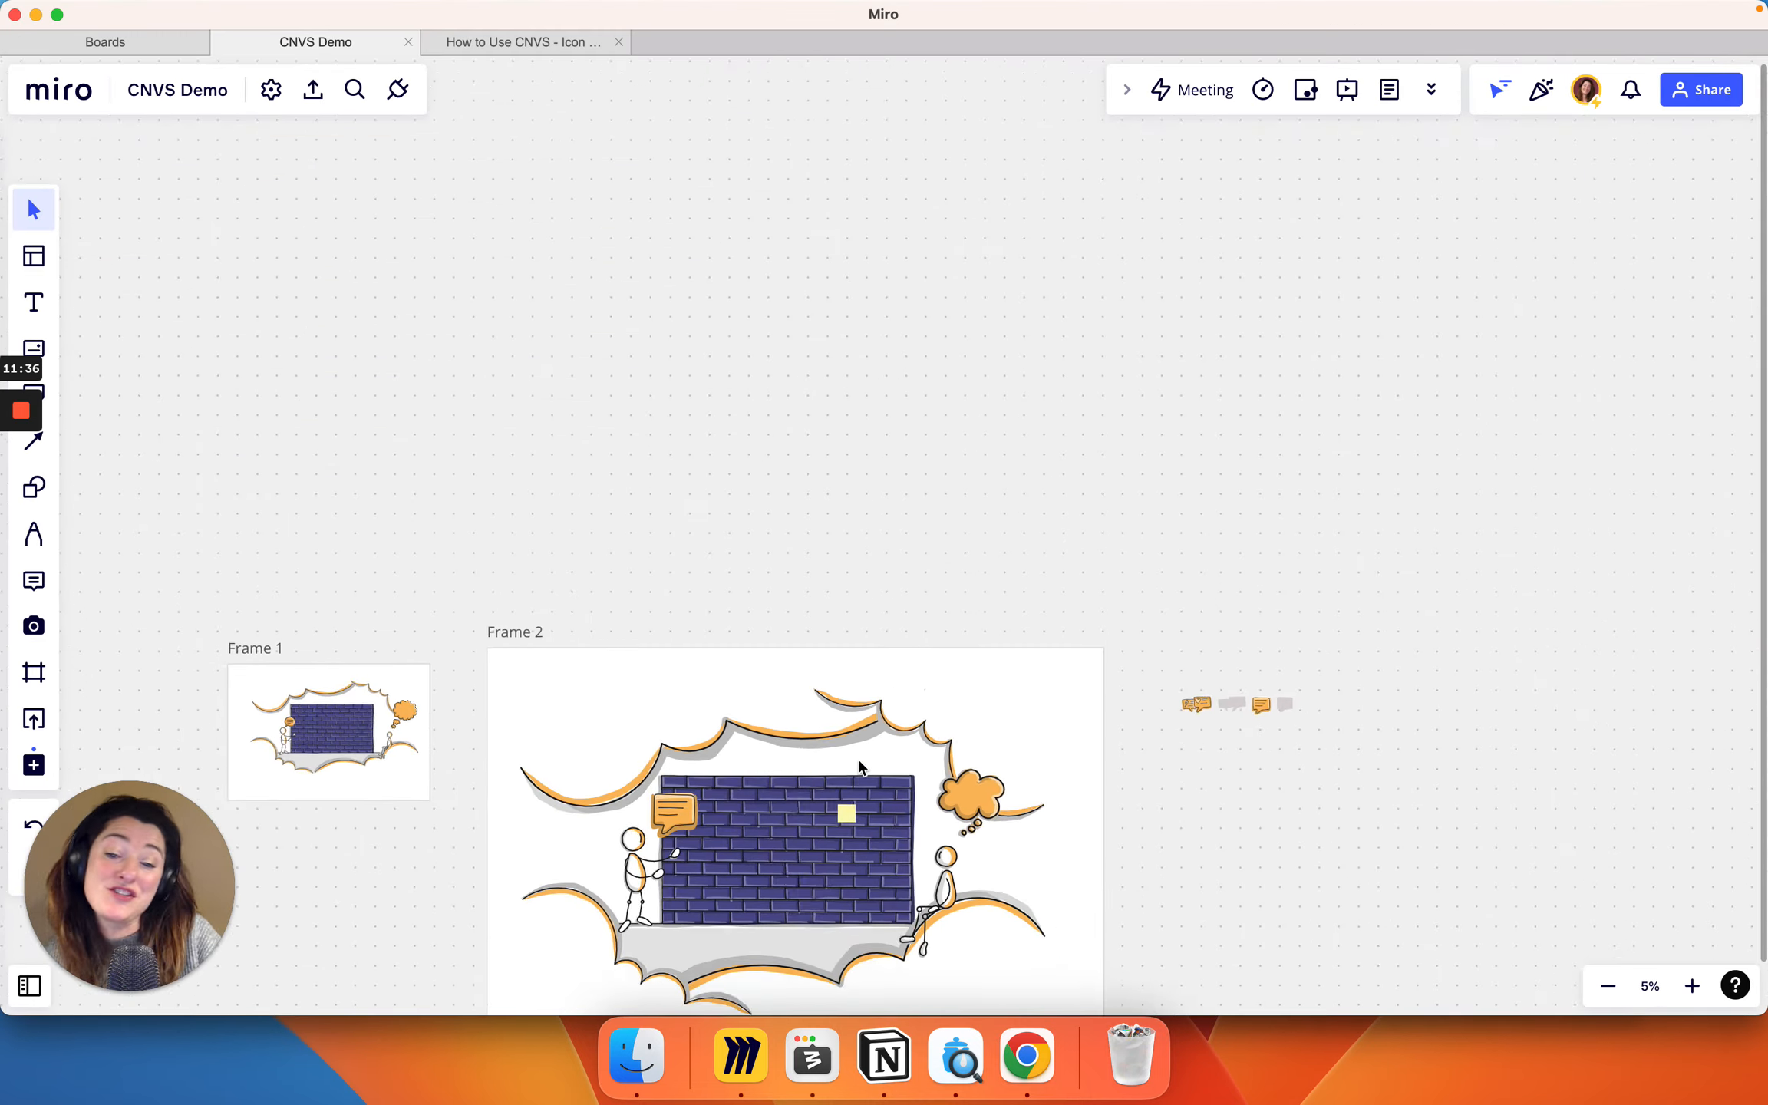
scroll(859, 760, "down", 3)
scroll(822, 722, "up", 5)
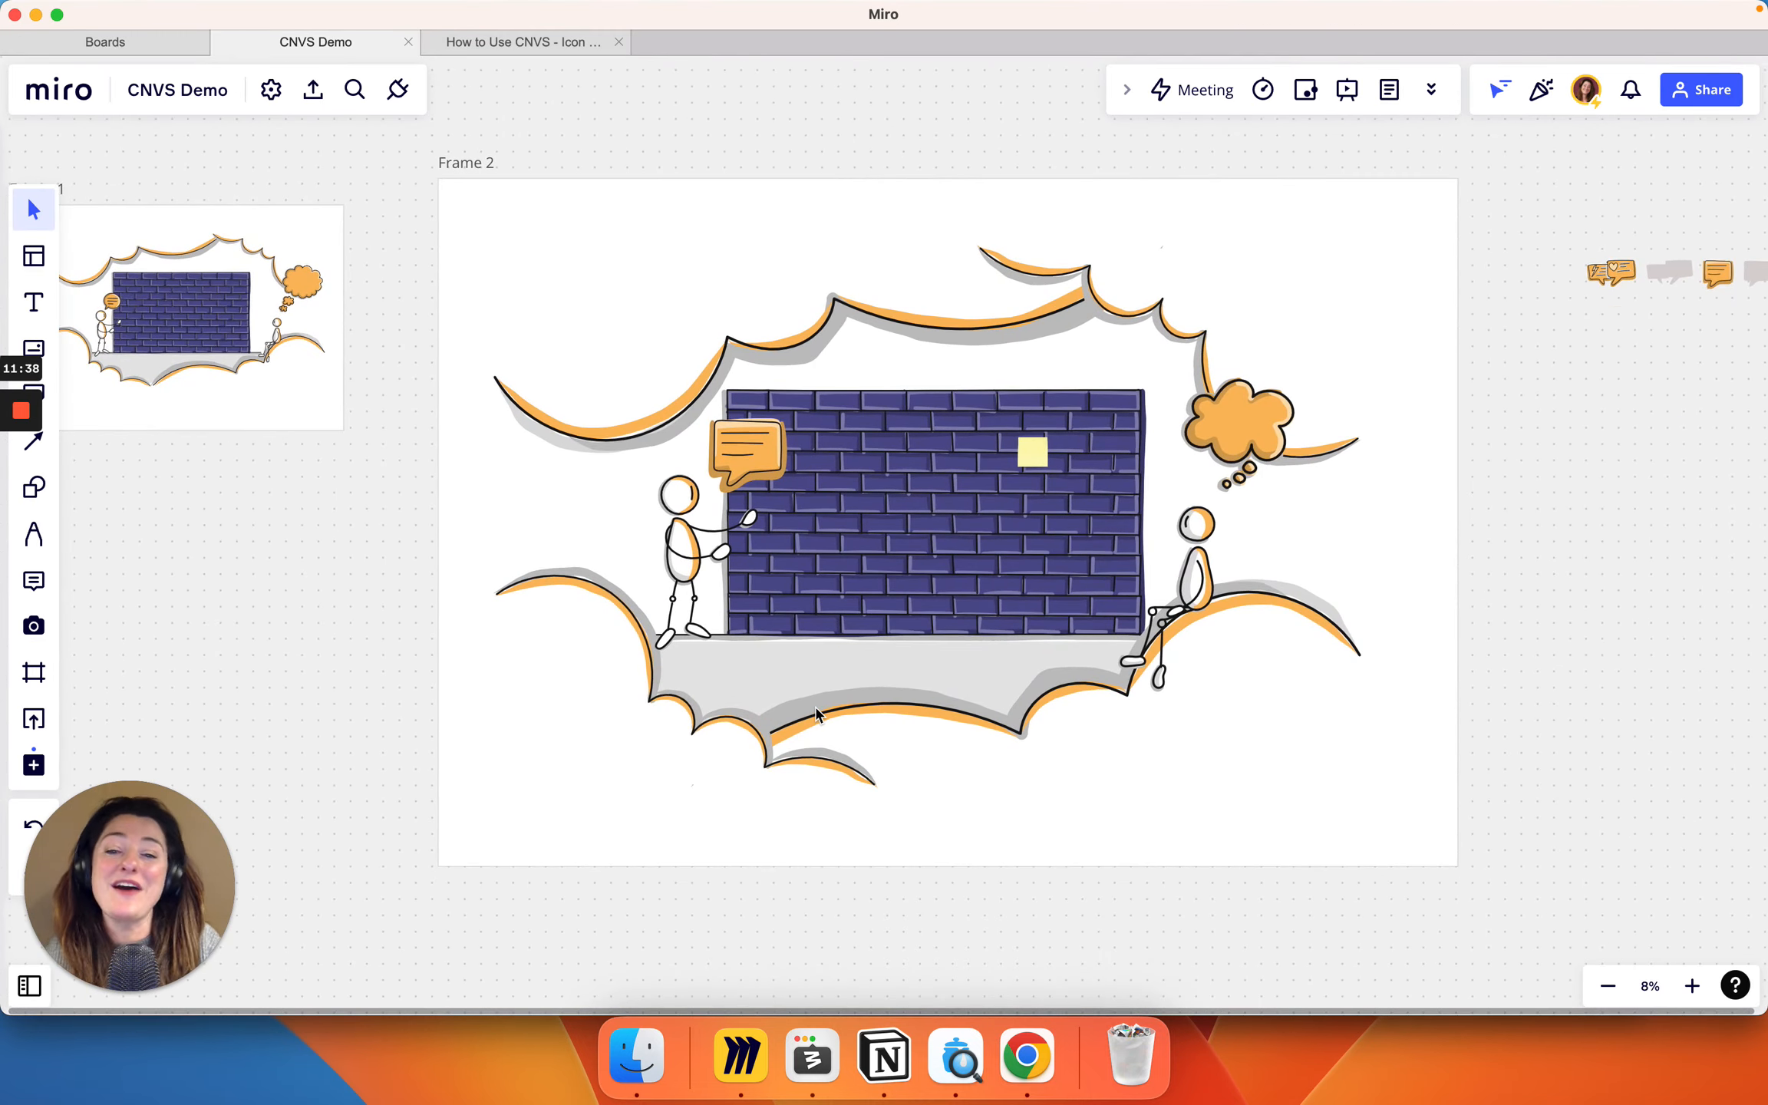